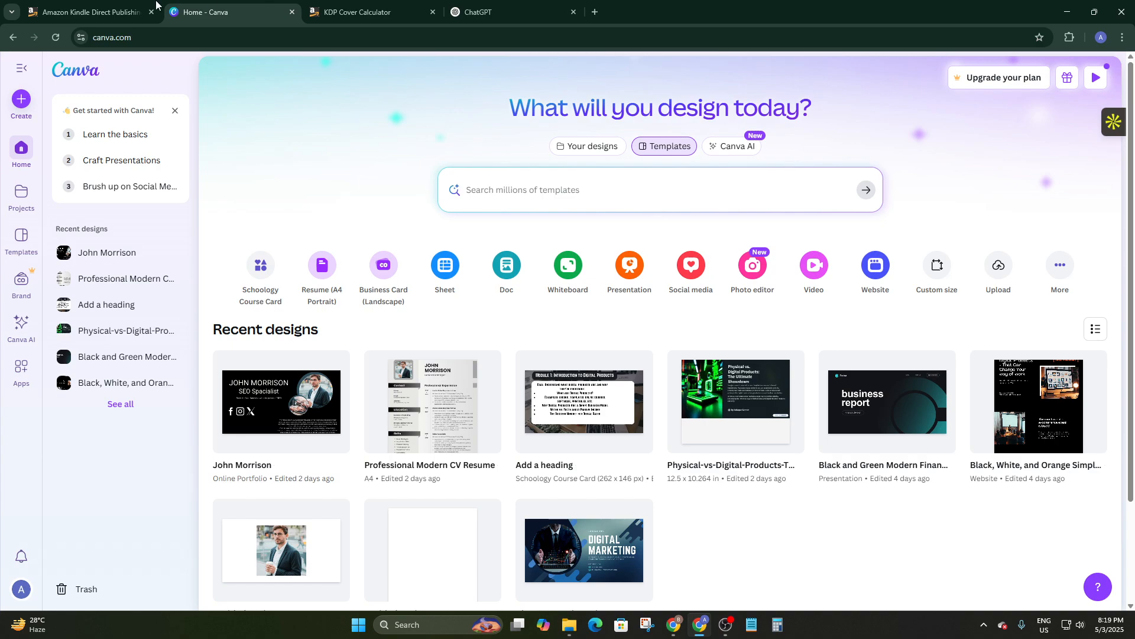
left_click(121, 6)
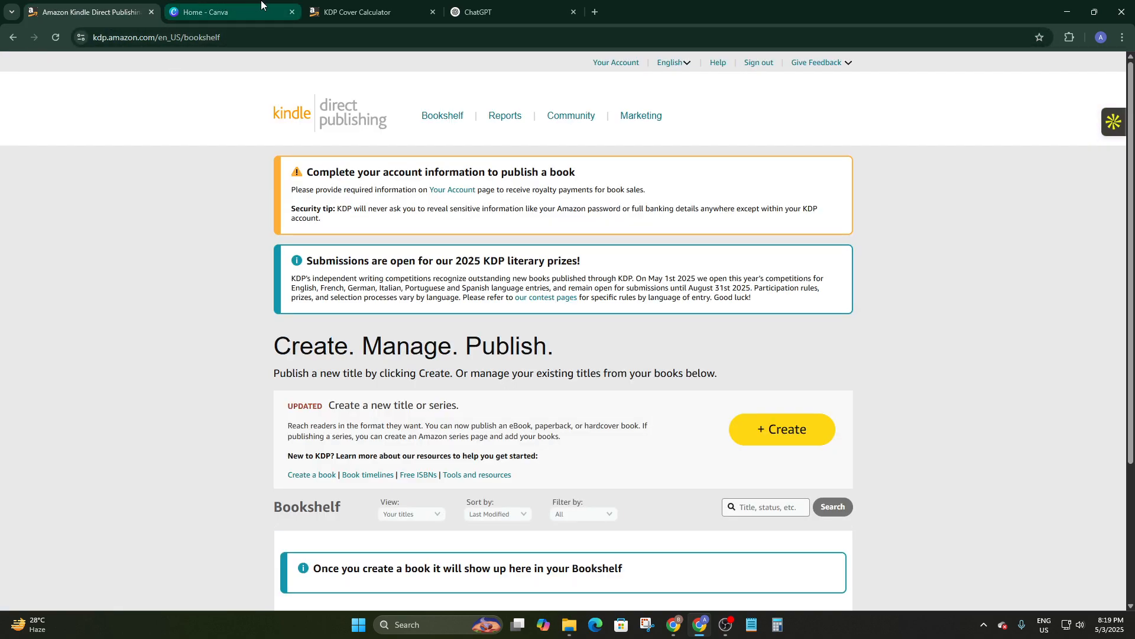
left_click(332, 11)
left_click(267, 11)
left_click(338, 7)
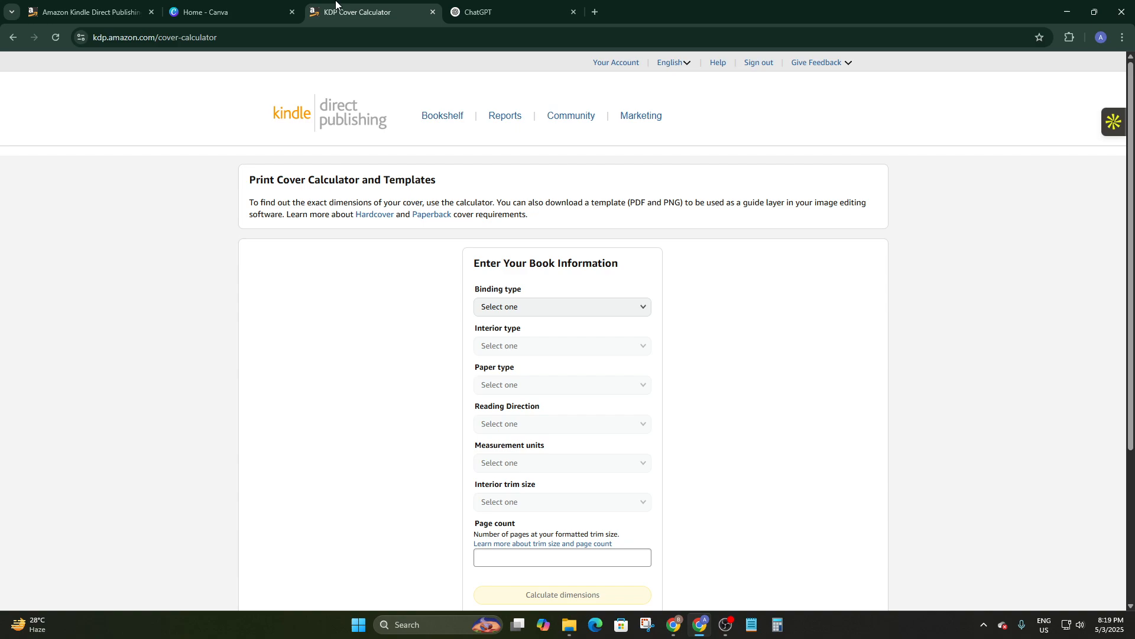
left_click(264, 3)
left_click(340, 12)
left_click(213, 5)
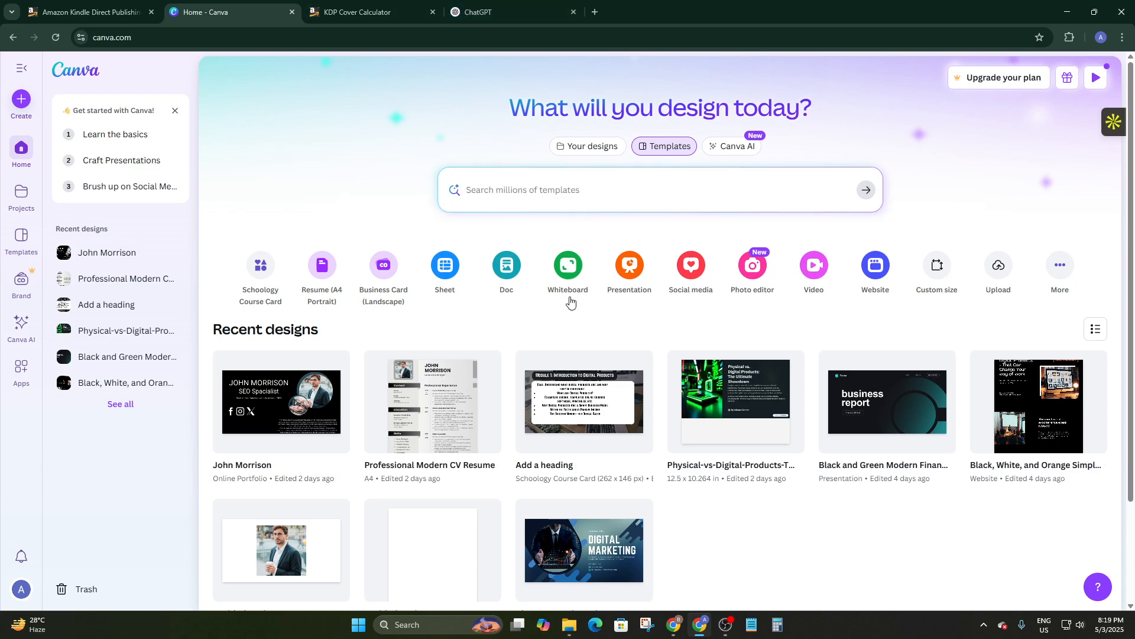
scroll(438, 324, "down", 2)
scroll(443, 324, "up", 2)
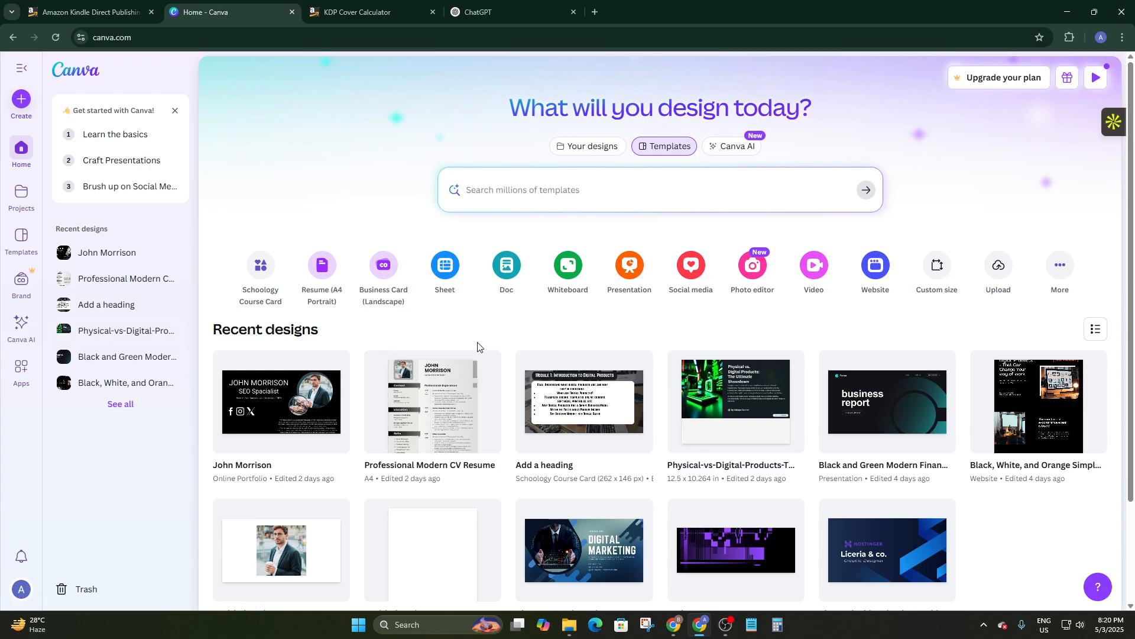
scroll(477, 203, "down", 2)
scroll(489, 366, "up", 2)
left_click(484, 13)
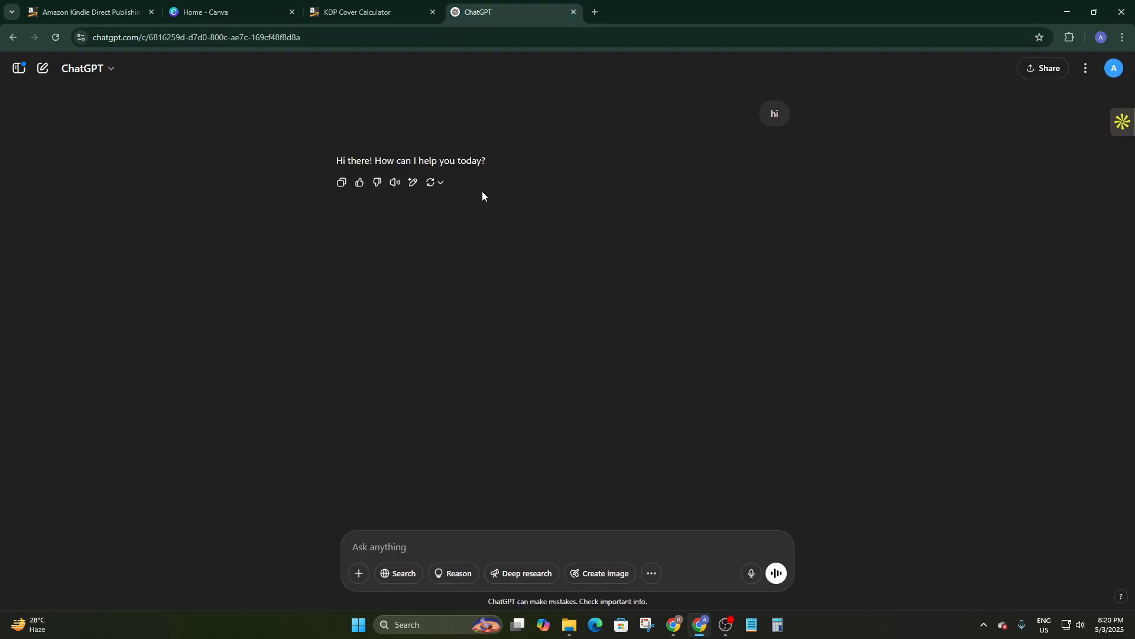
left_click(231, 12)
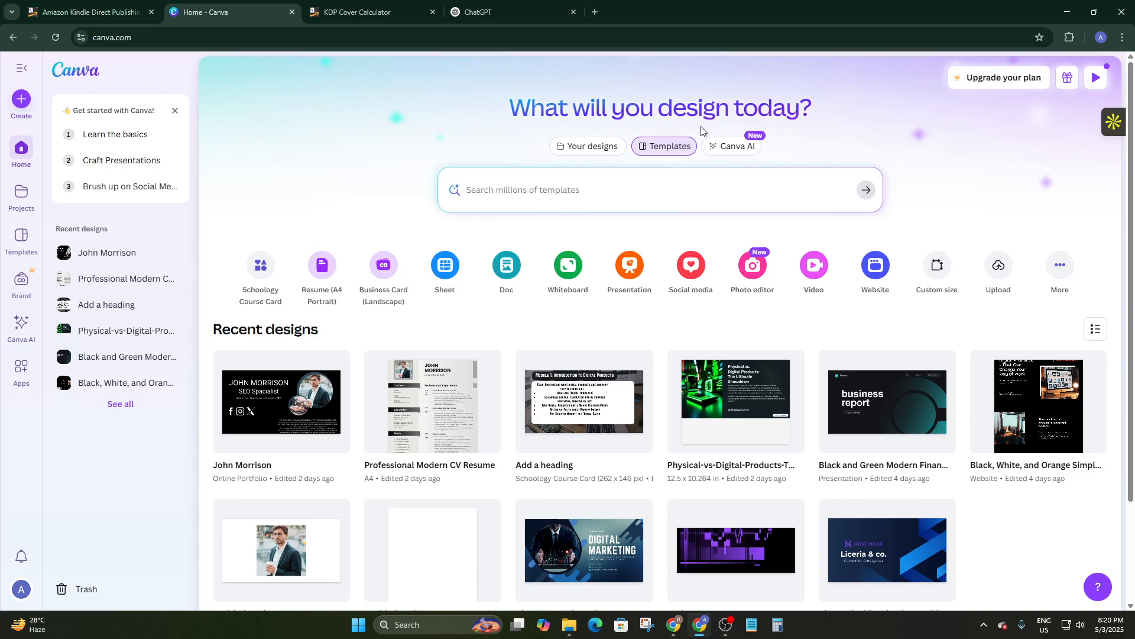
left_click(482, 9)
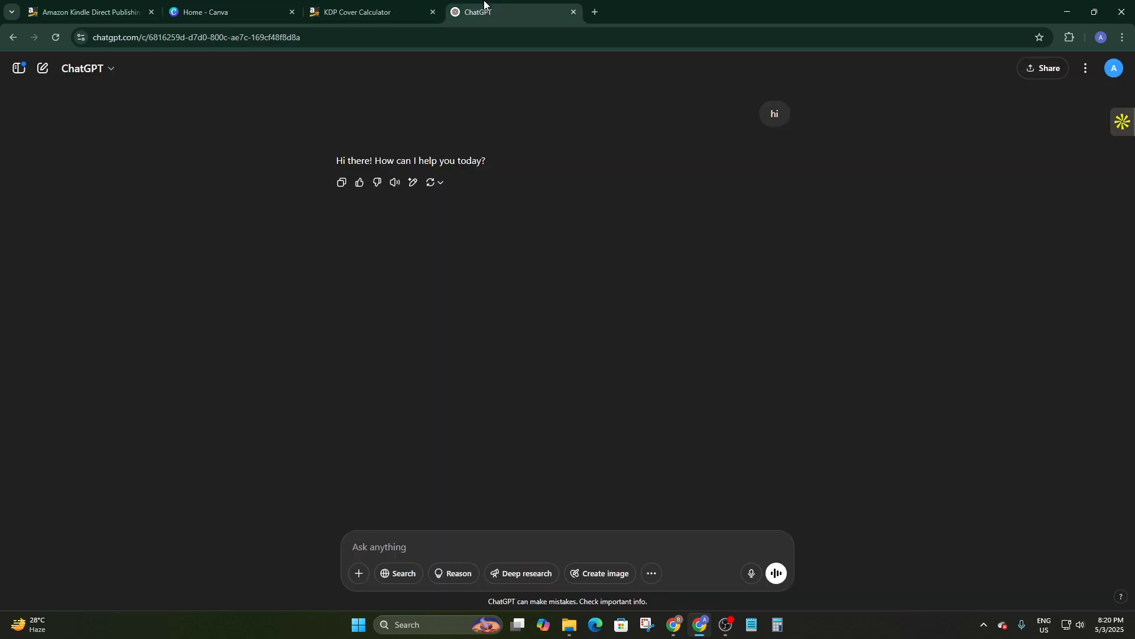
left_click(267, 10)
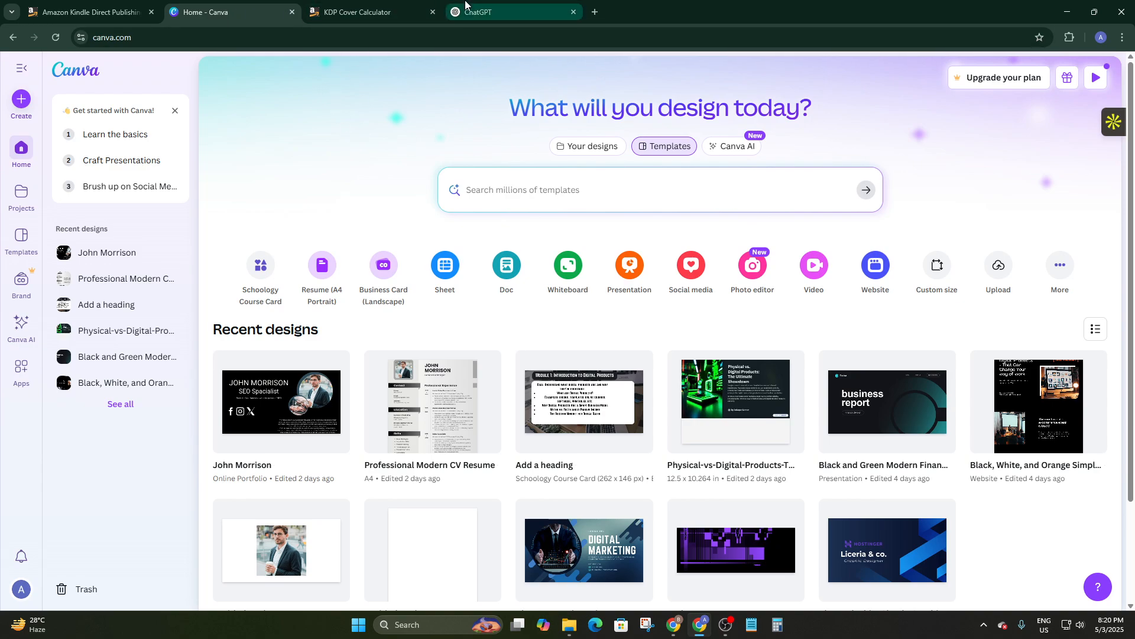
left_click(468, 11)
left_click(209, 6)
left_click(485, 10)
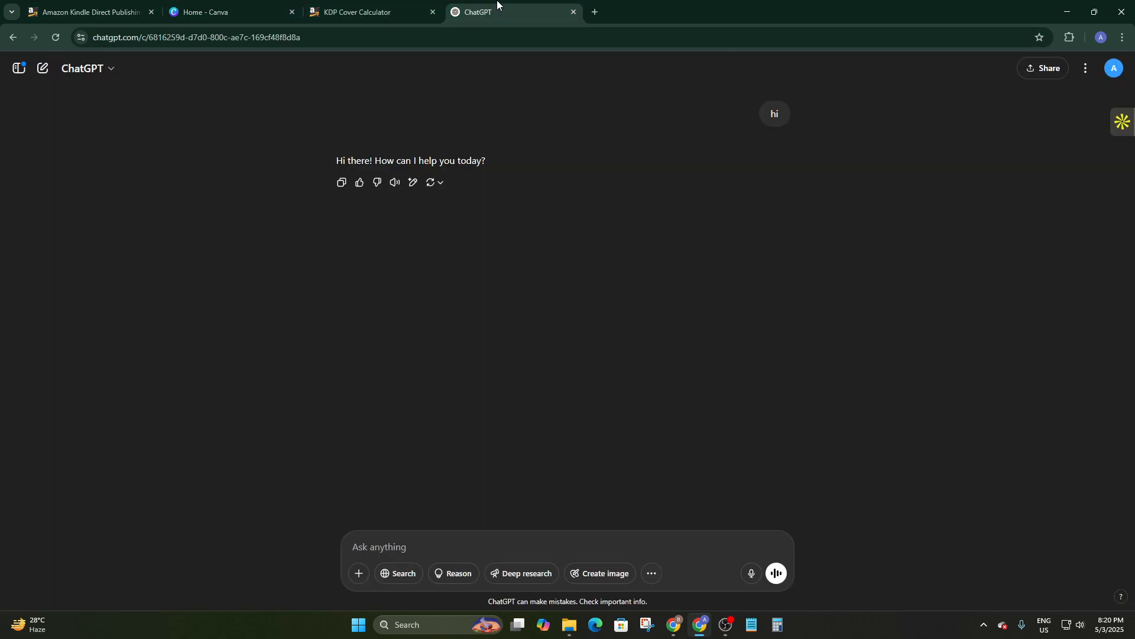
left_click(267, 11)
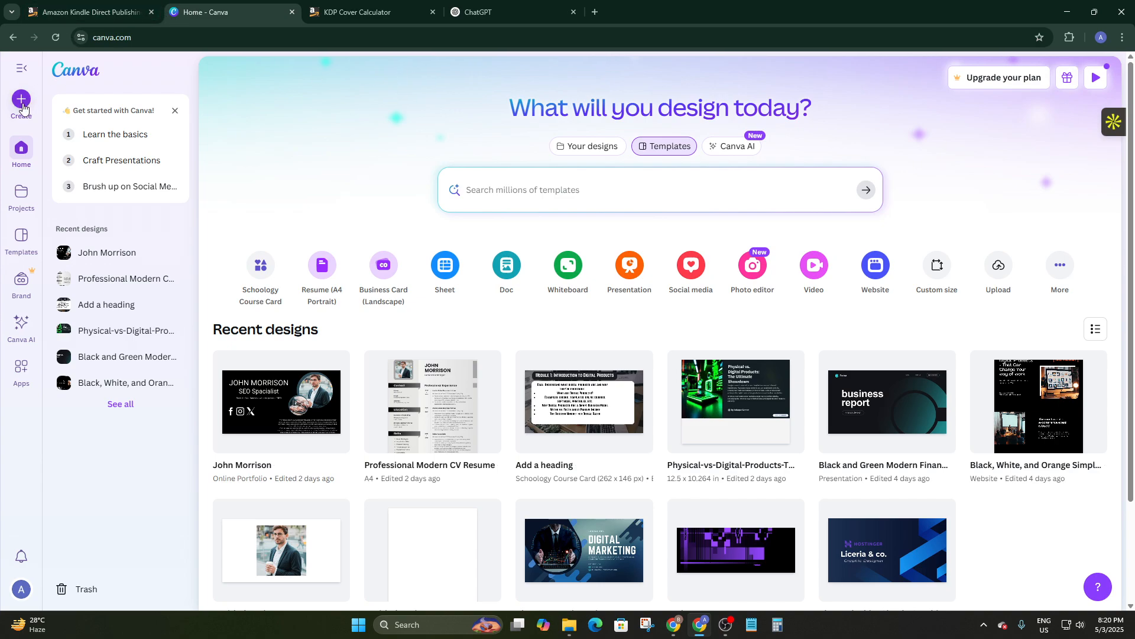
Step: Switch to the KDP Cover Calculator and set the binding type to Hardcover
left_click(367, 12)
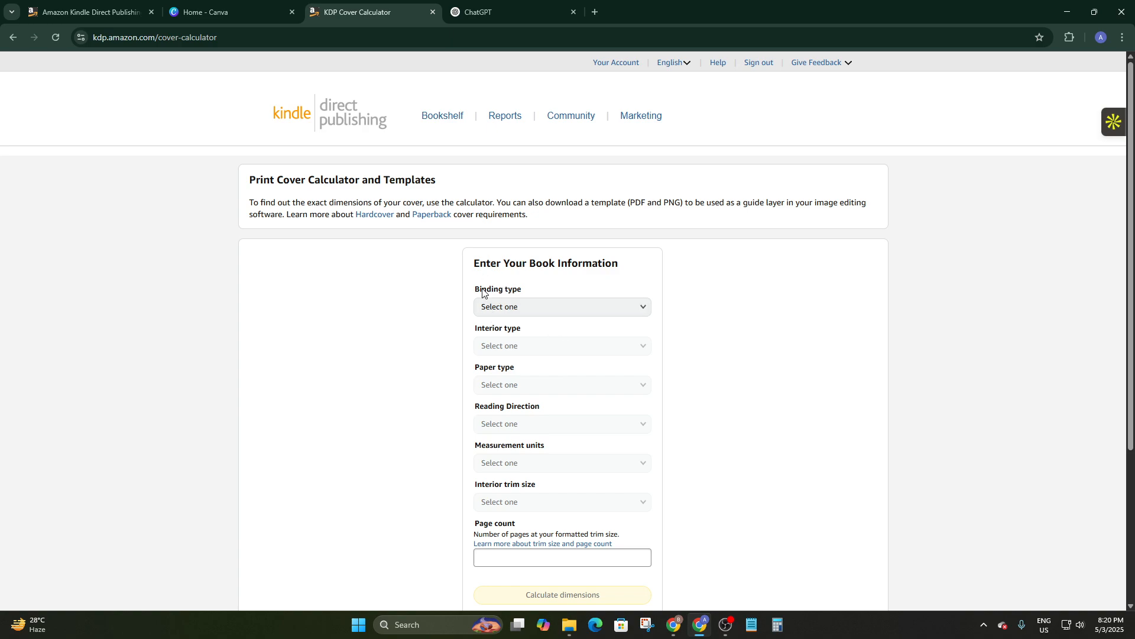
left_click_drag(482, 293, 523, 289)
left_click(513, 308)
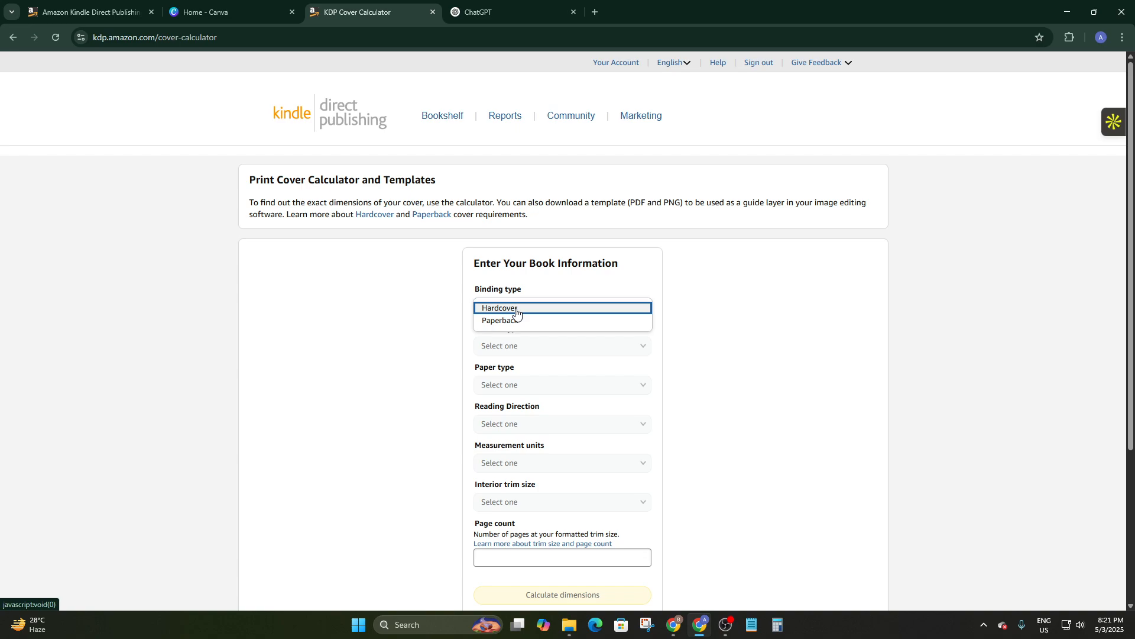
left_click(516, 310)
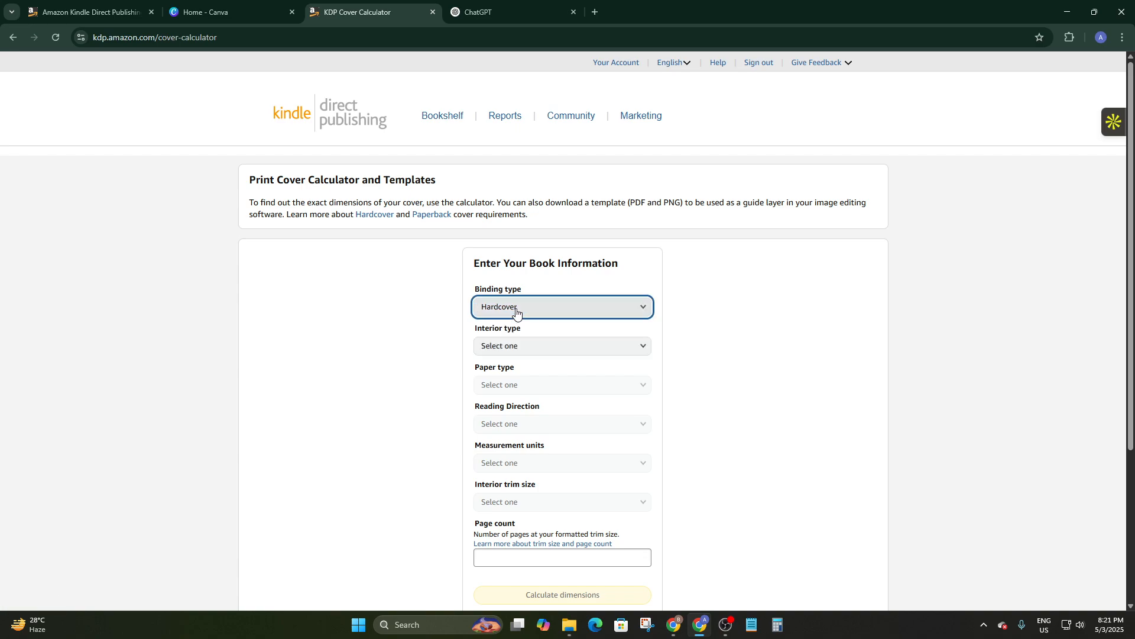
Step: Set the interior type to Black & white and the paper type to White paper
left_click(519, 349)
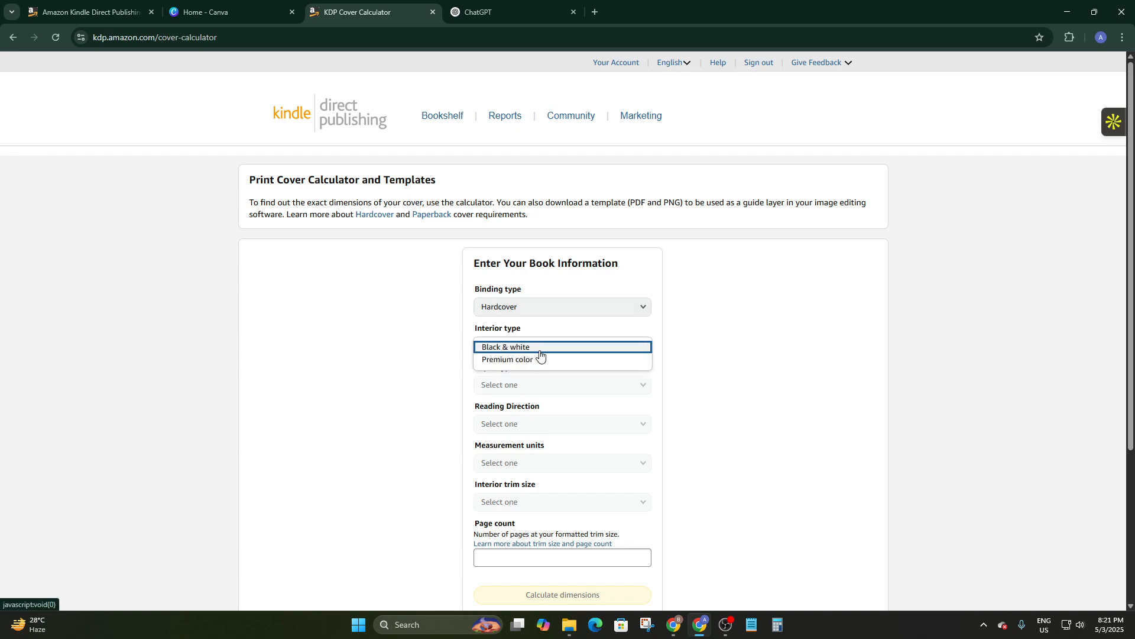
left_click(512, 349)
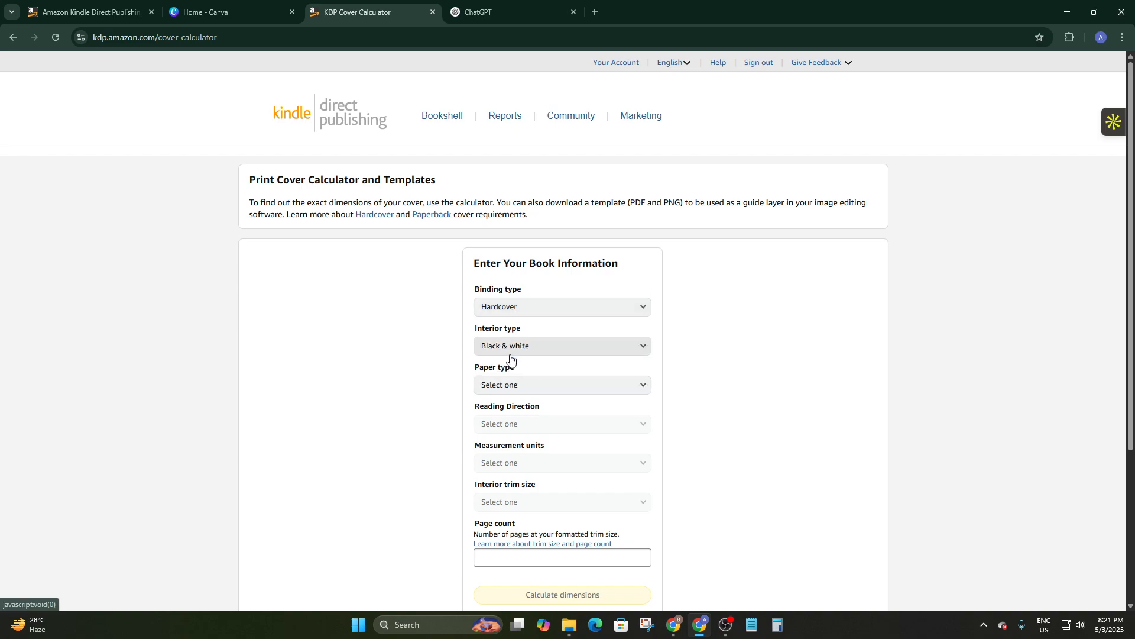
left_click(497, 386)
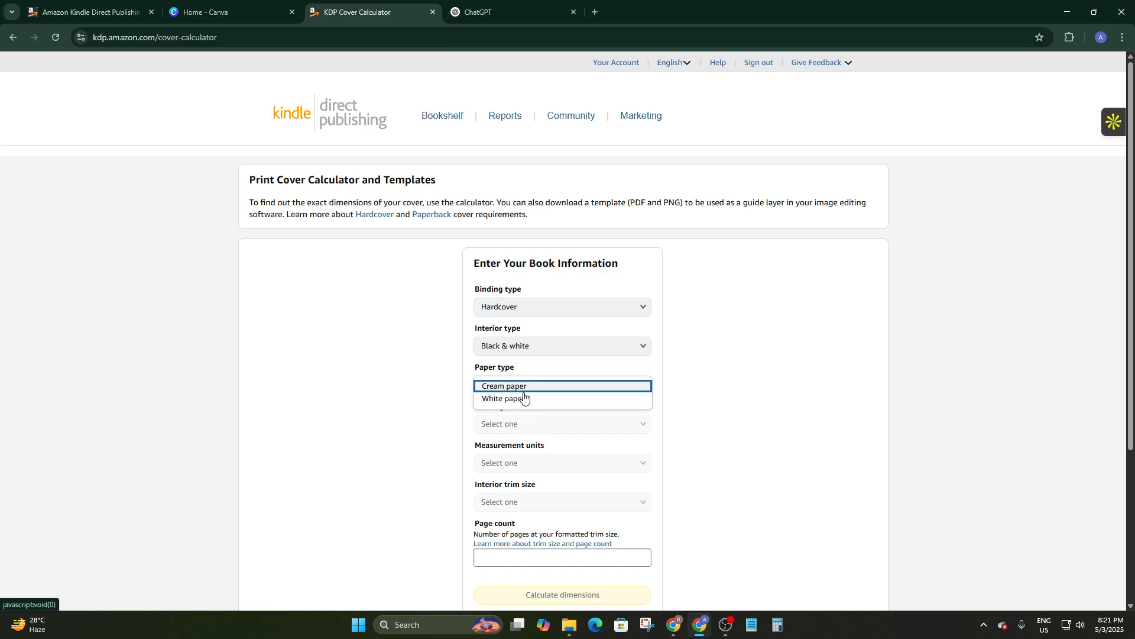
left_click(519, 399)
Step: Set the book's interior type to Premium color and choose White paper as its paper type
scroll(489, 350, "down", 1)
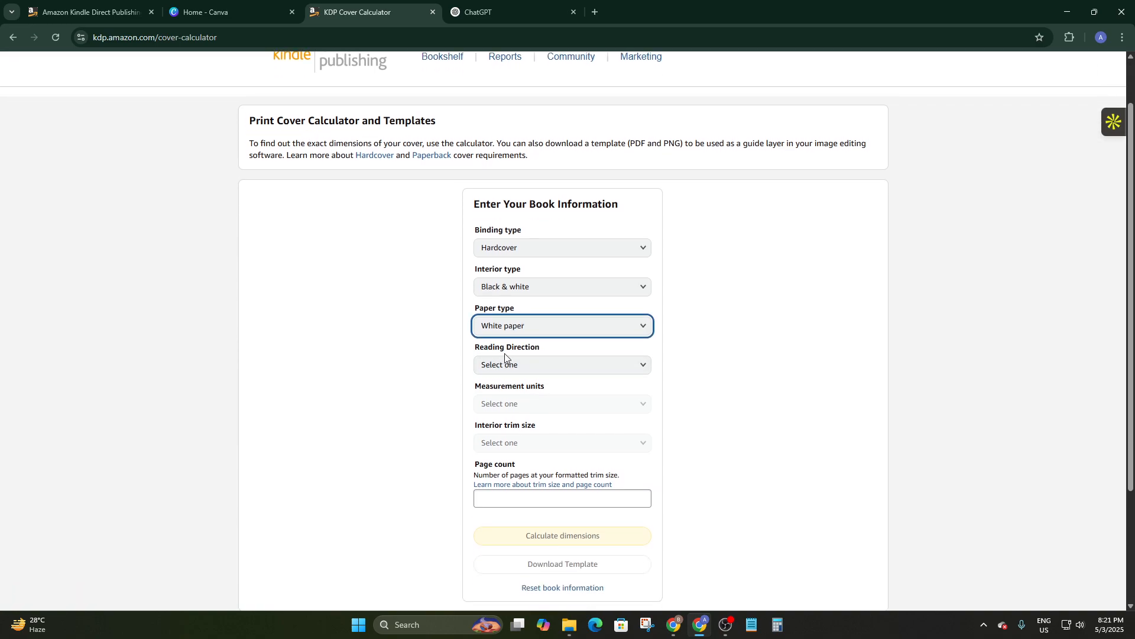
left_click(507, 289)
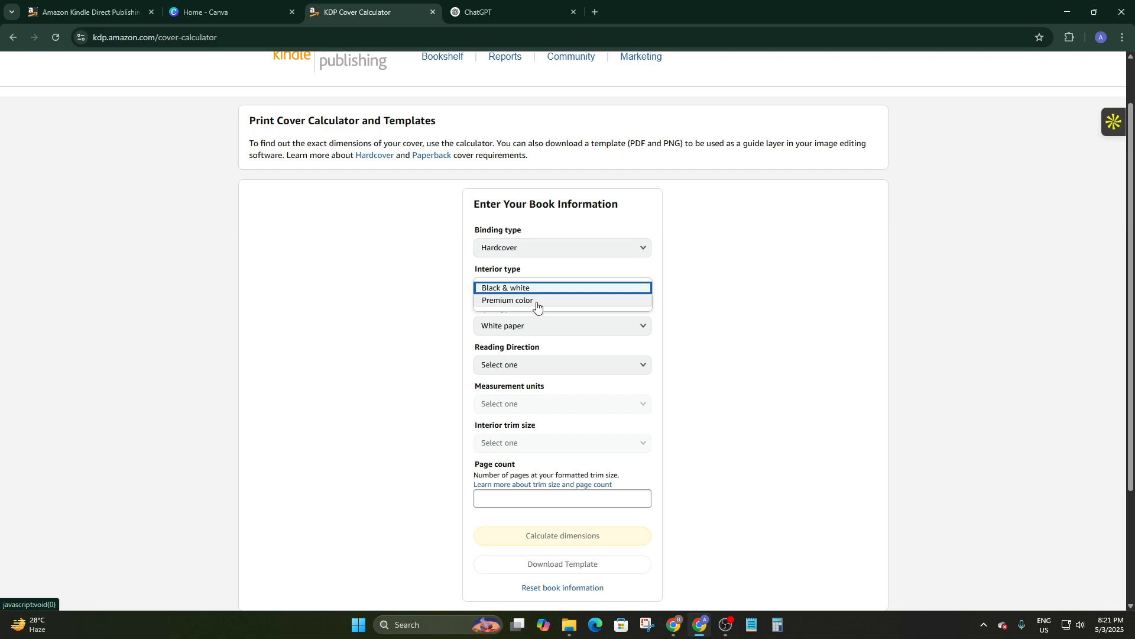
left_click(537, 303)
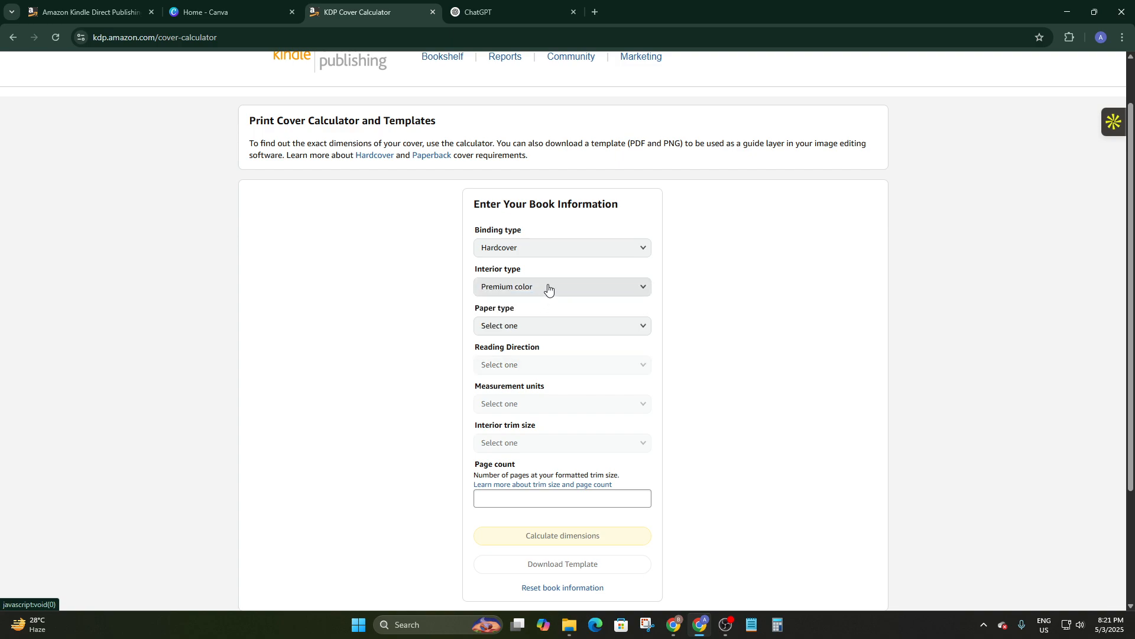
left_click(521, 325)
left_click(515, 341)
Step: Set the reading direction to Left to Right and the measurement units to Inches
scroll(528, 332, "down", 1)
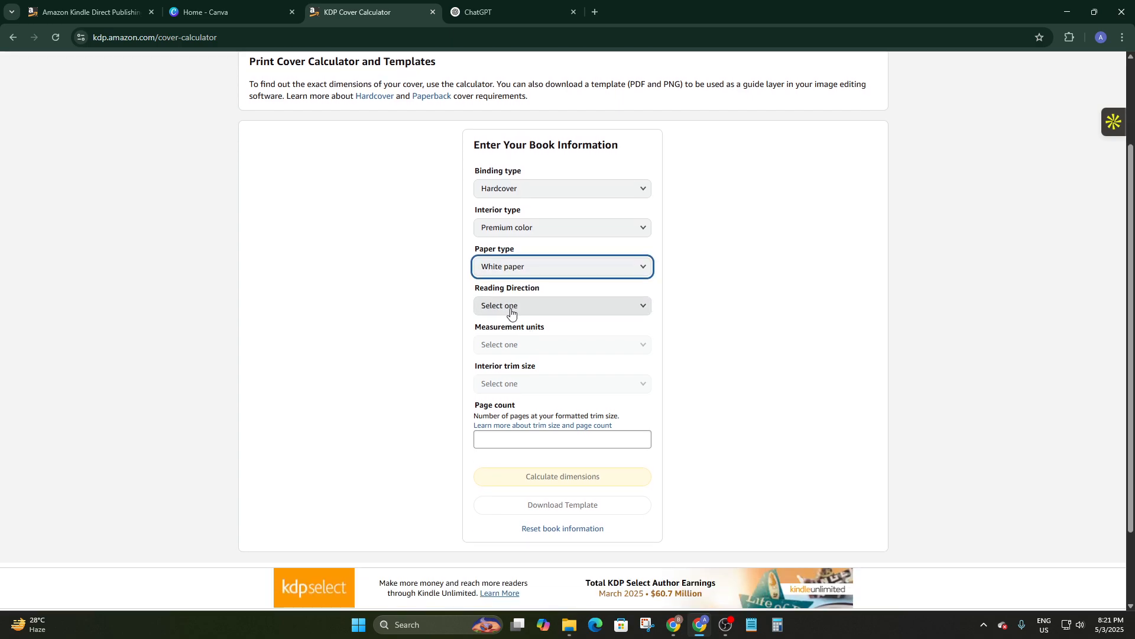
left_click(513, 308)
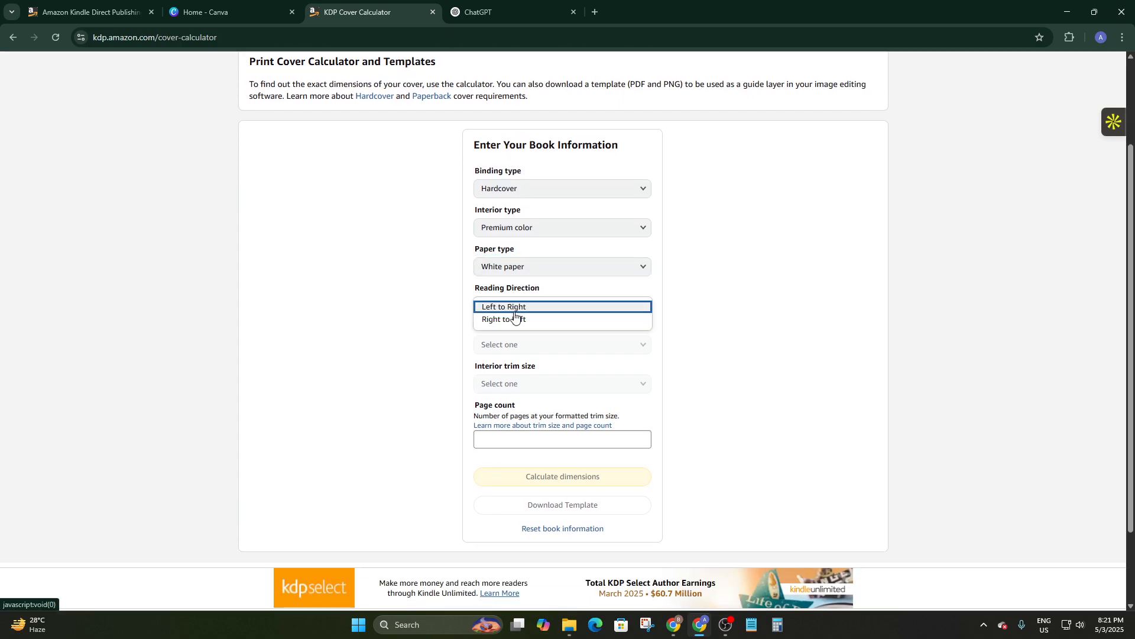
left_click(502, 308)
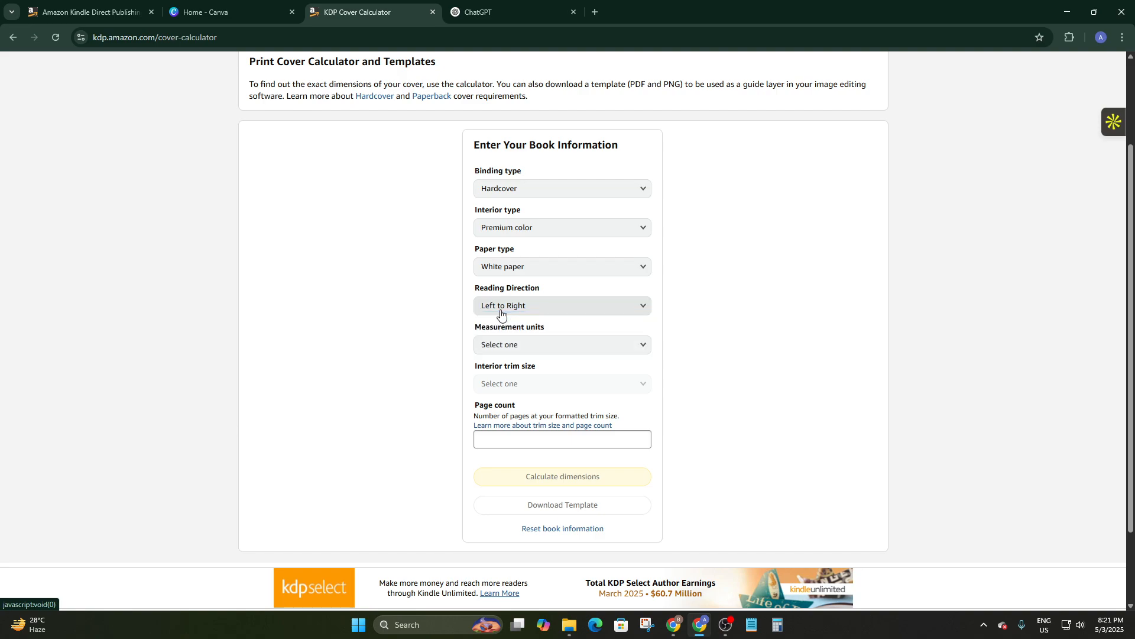
left_click(511, 343)
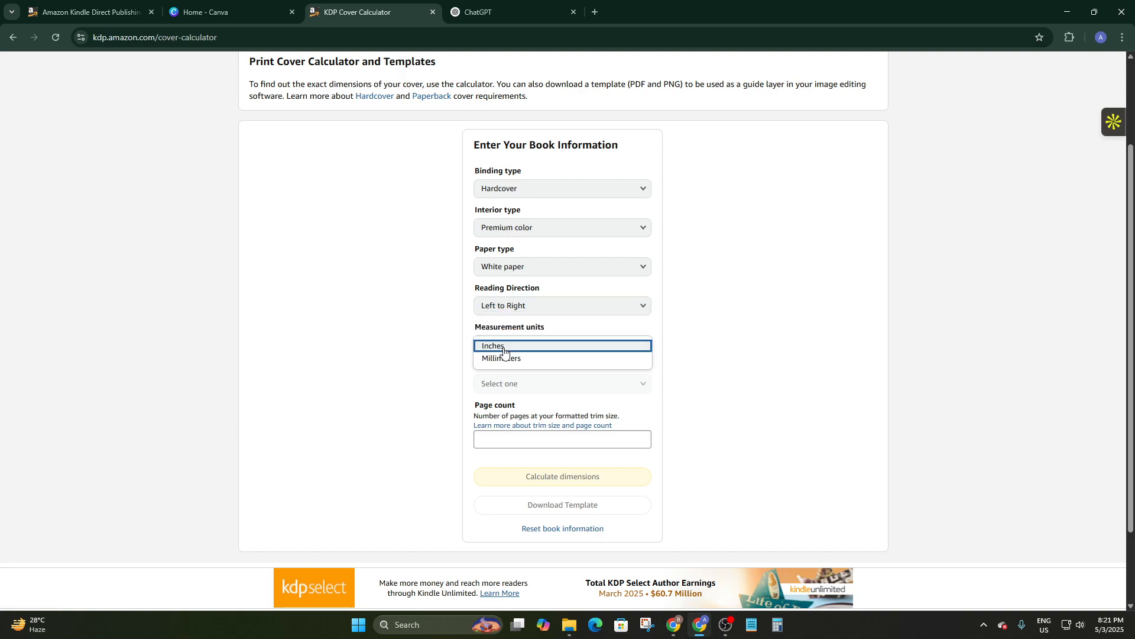
left_click(501, 359)
Step: Set the interior trim size to 6 x 9 in
scroll(583, 377, "down", 1)
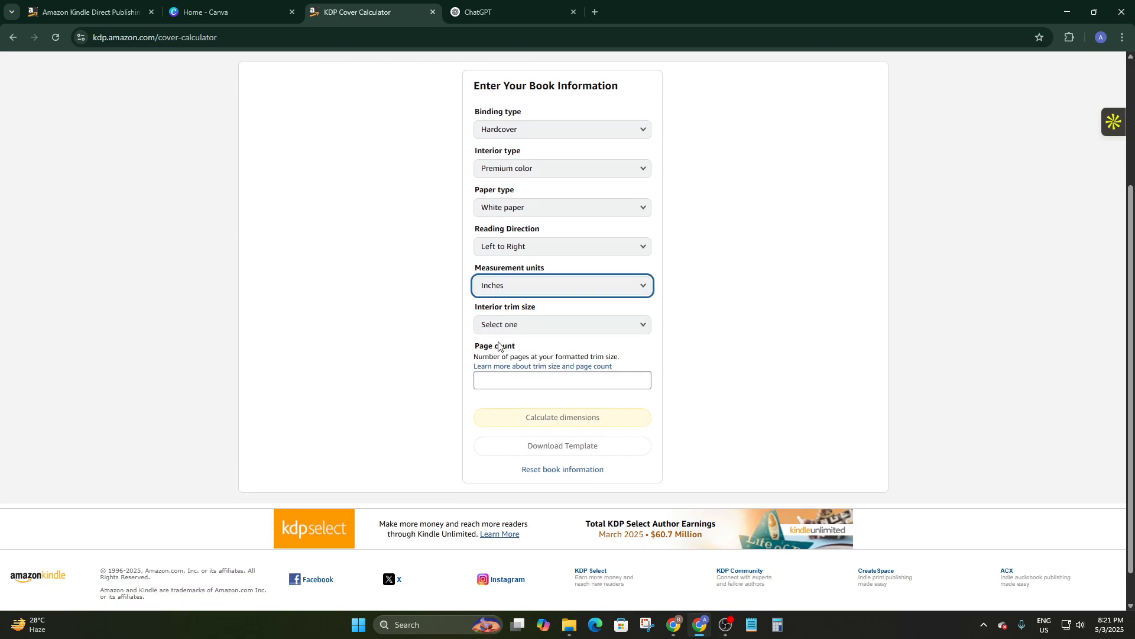
left_click(504, 330)
left_click(504, 330)
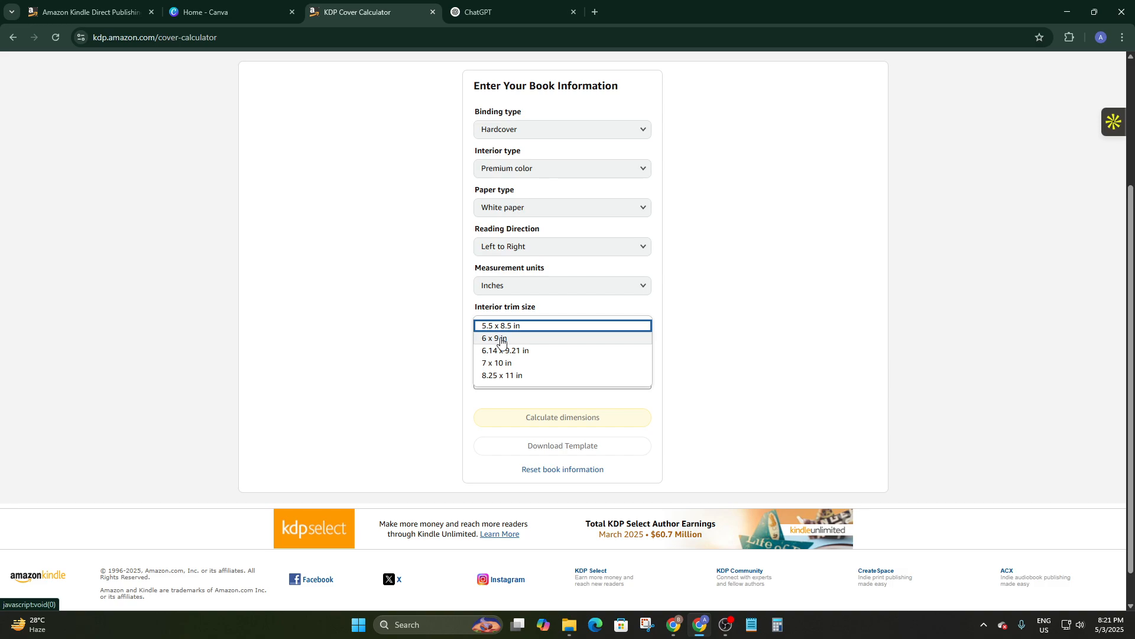
left_click(498, 339)
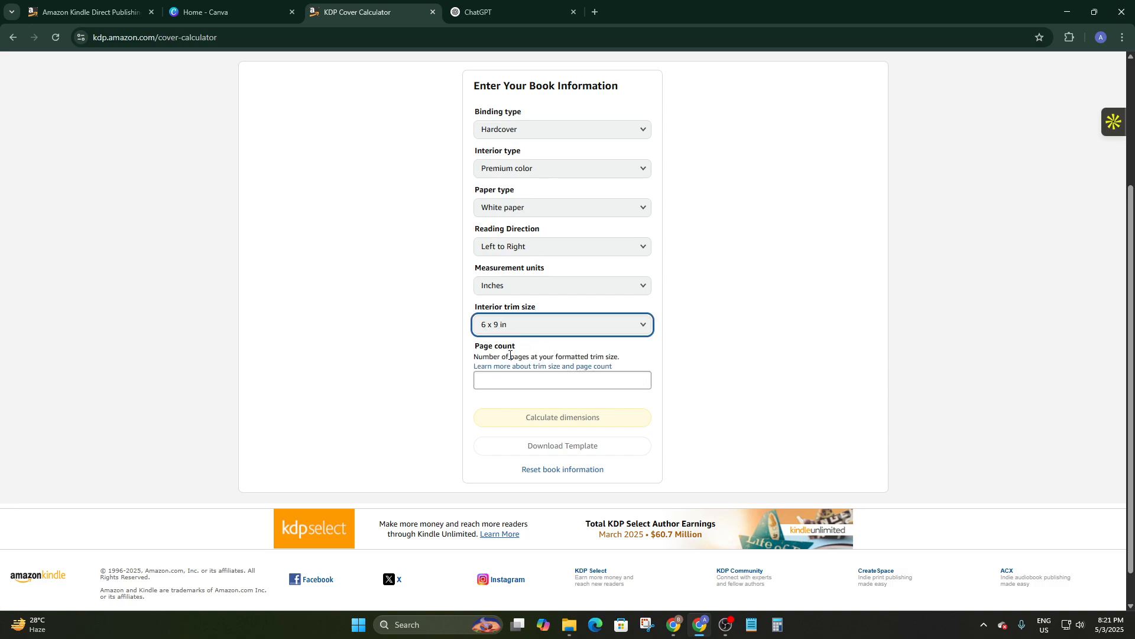
Step: Try to calculate the cover dimensions with a page count of 25
left_click(539, 375)
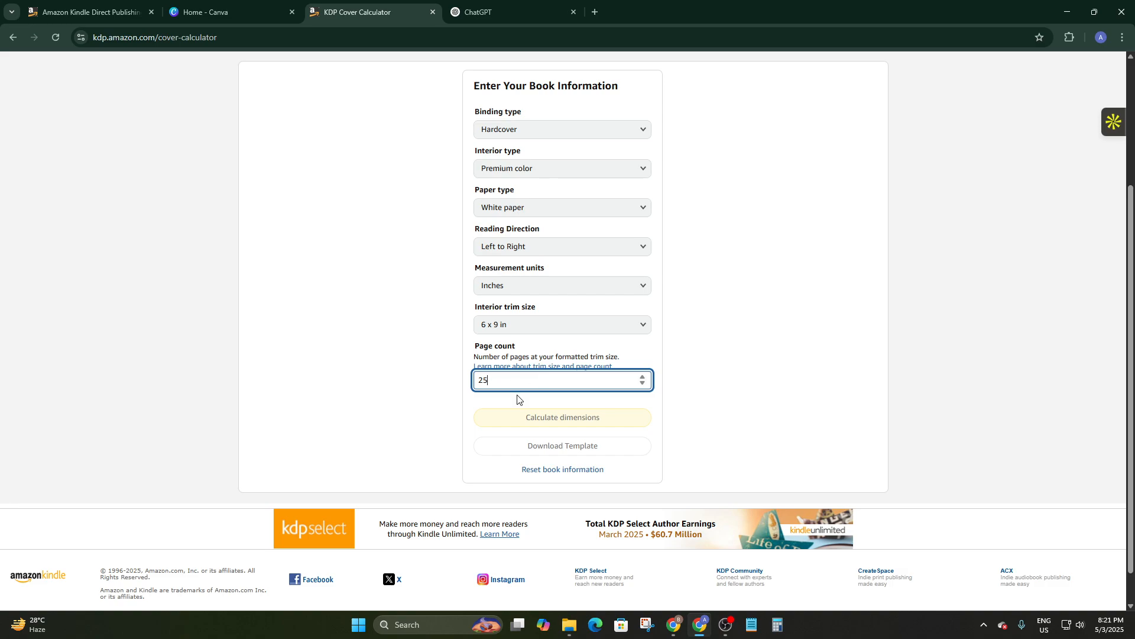
left_click(533, 424)
left_click_drag(587, 392, 623, 397)
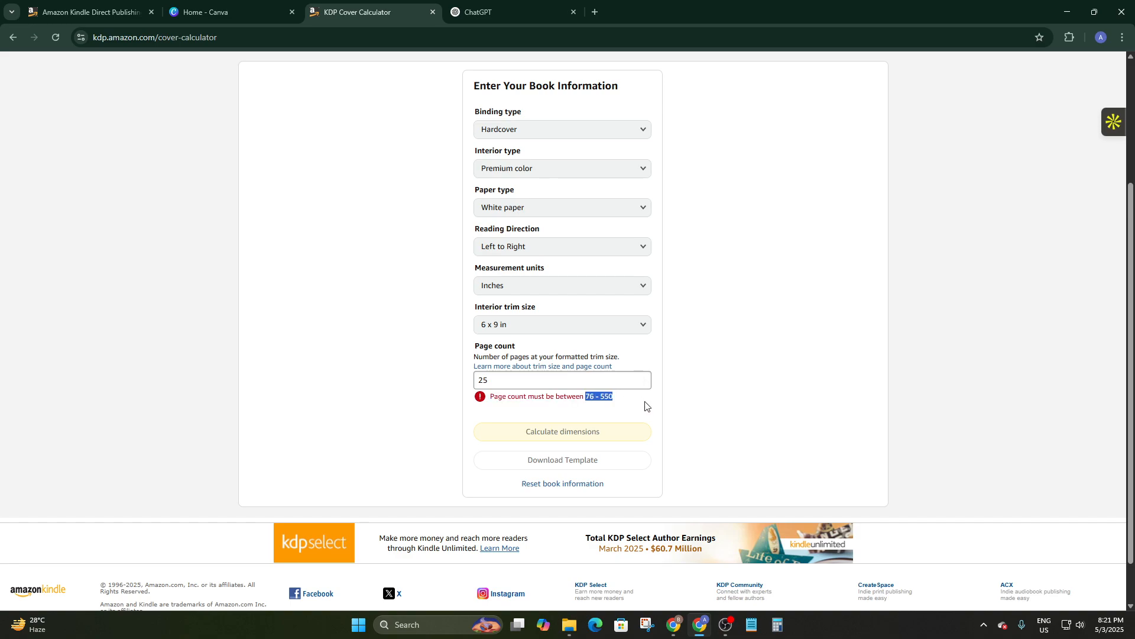
Step: Set the page count to 150 and calculate the cover dimensions
left_click_drag(497, 388, 462, 385)
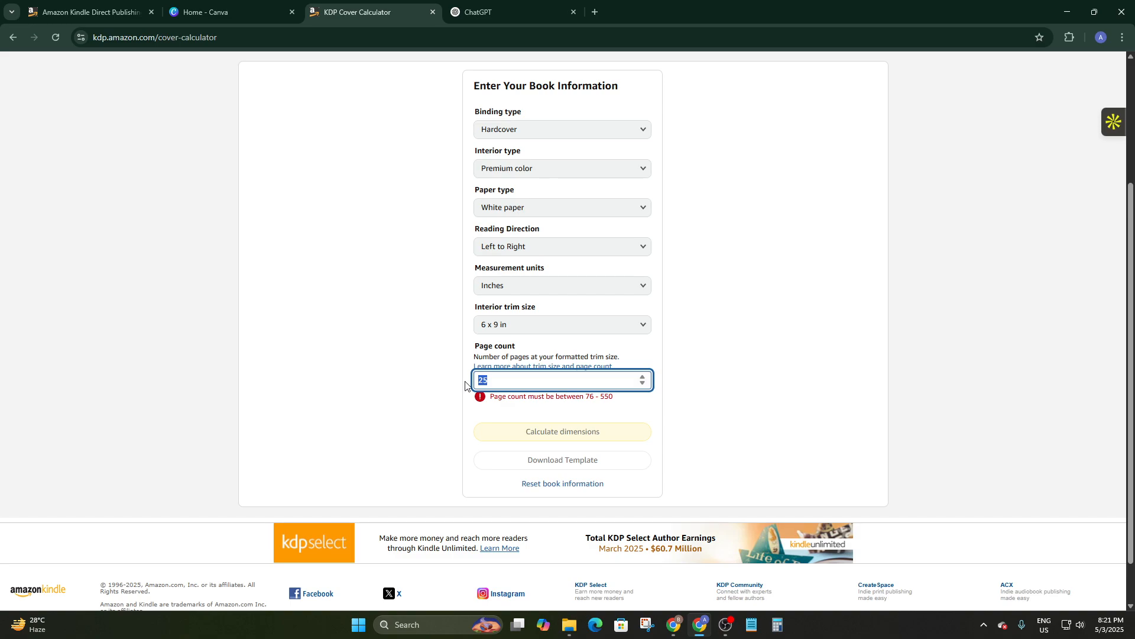
type("156")
left_click(535, 414)
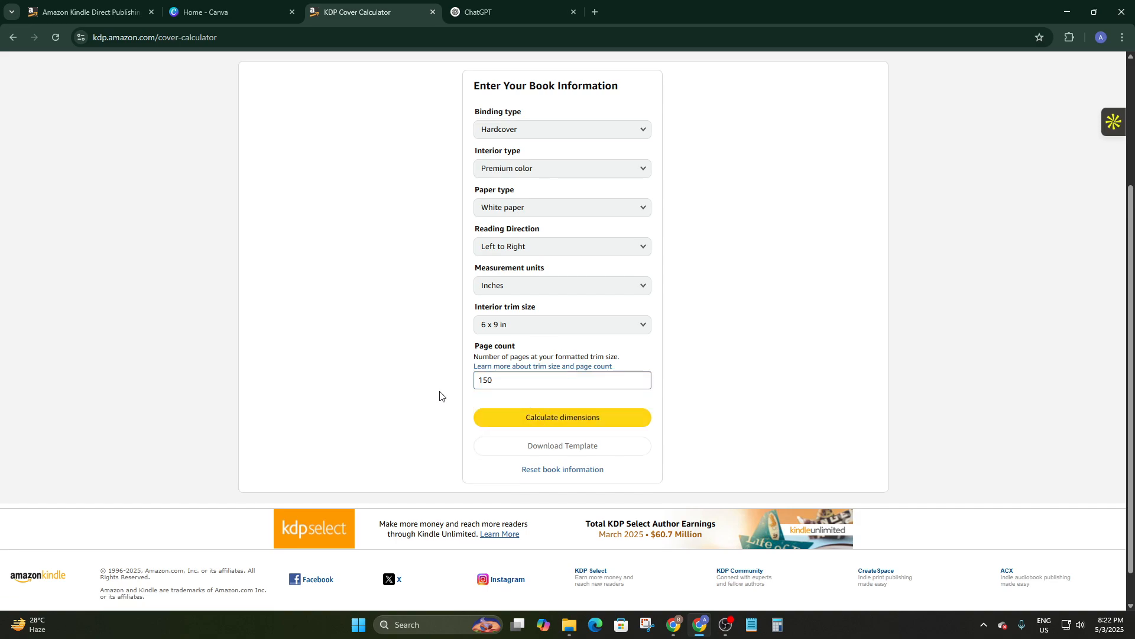
left_click(568, 421)
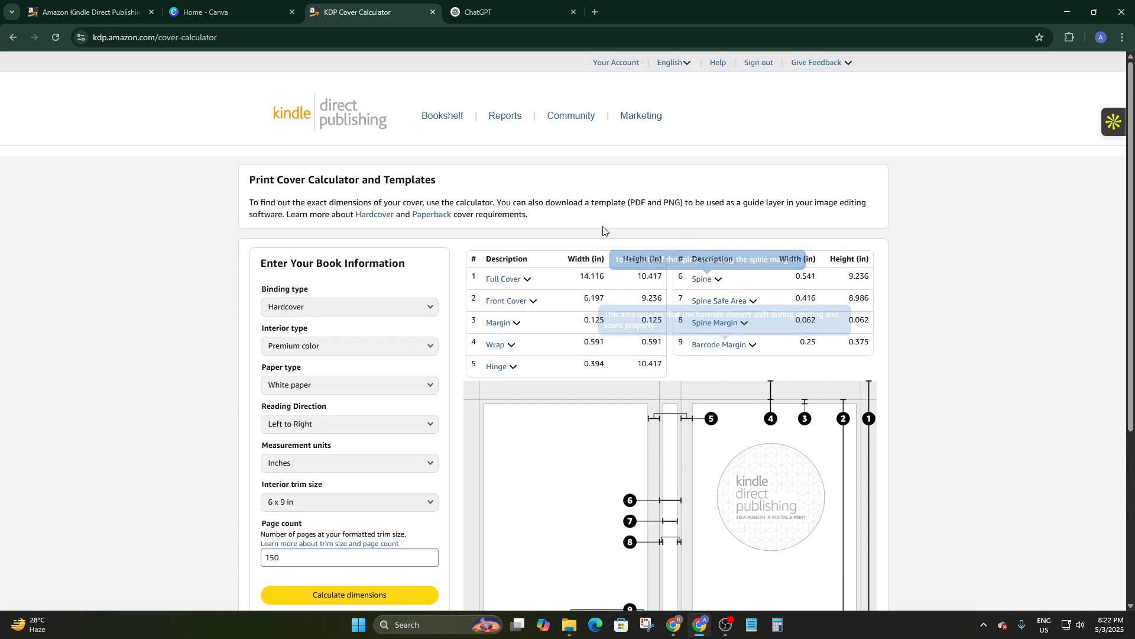
Step: Review the calculated cover dimensions, download the cover template and check its progress in the download history
scroll(648, 274, "down", 1)
scroll(648, 274, "down", 1)
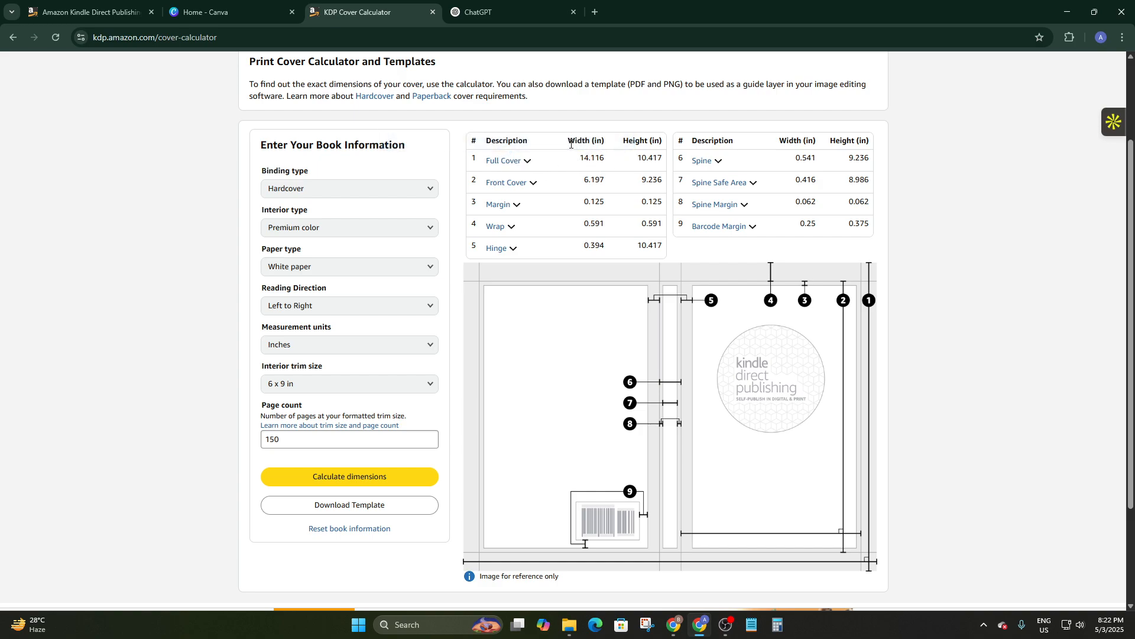
mouse_move(510, 155)
scroll(367, 352, "down", 3)
left_click(382, 372)
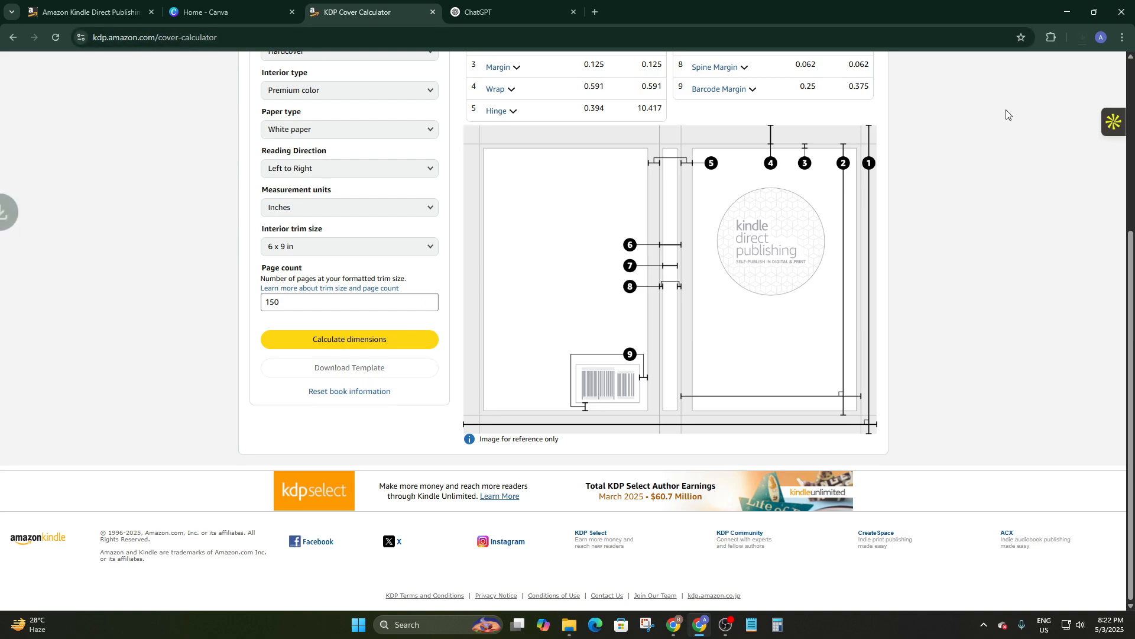
left_click(1080, 37)
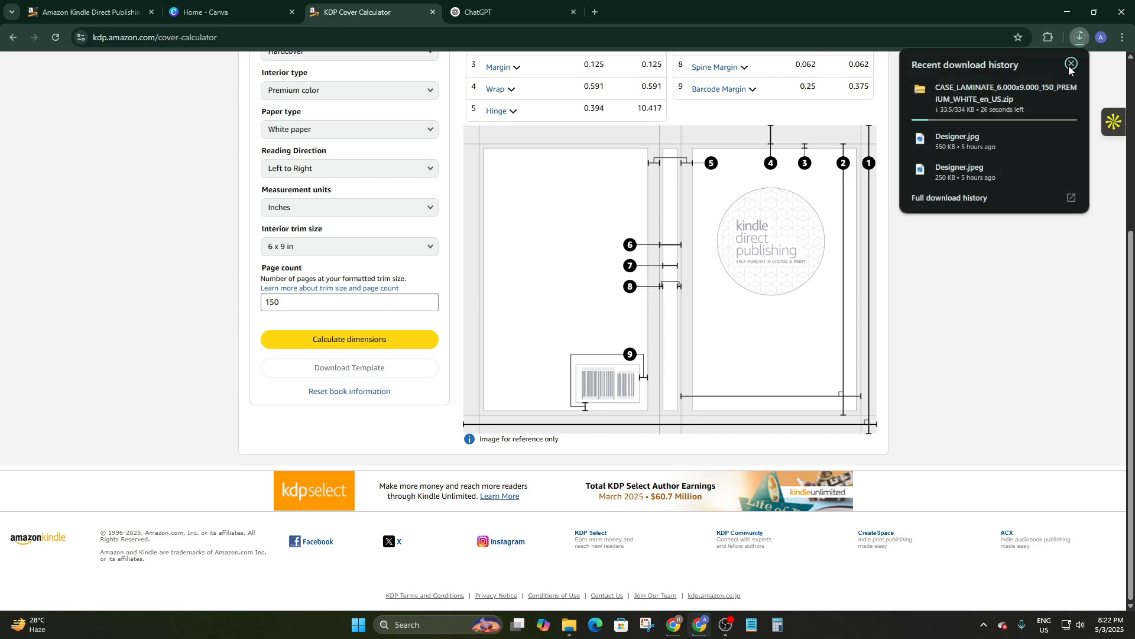
left_click(968, 282)
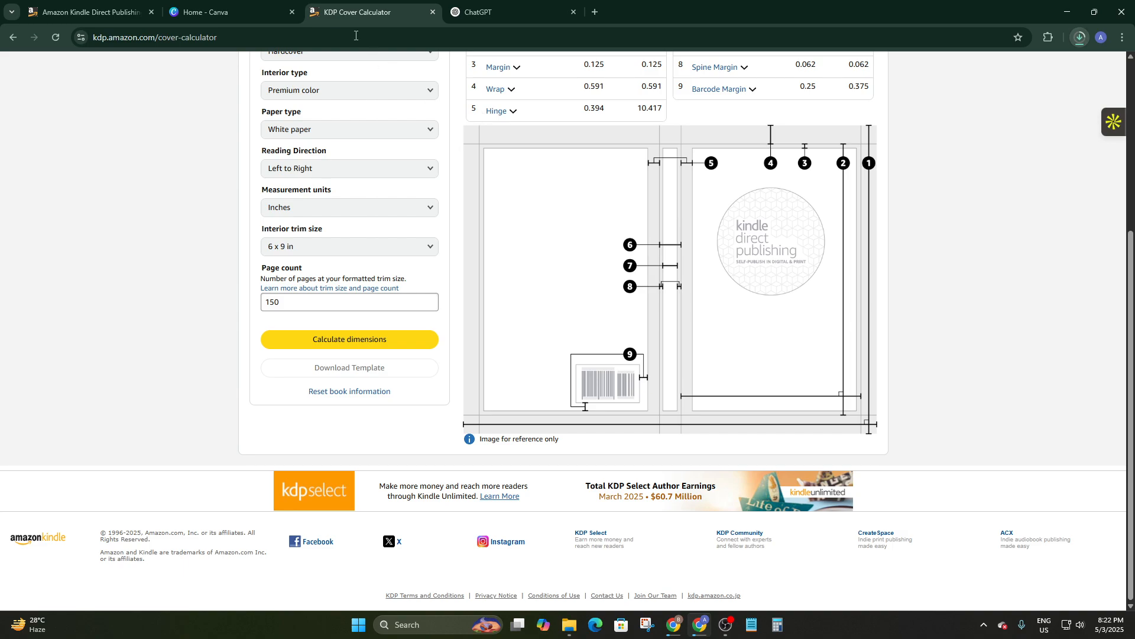
Step: Switch to Canva and start a custom-size design with inches as the unit
left_click(246, 6)
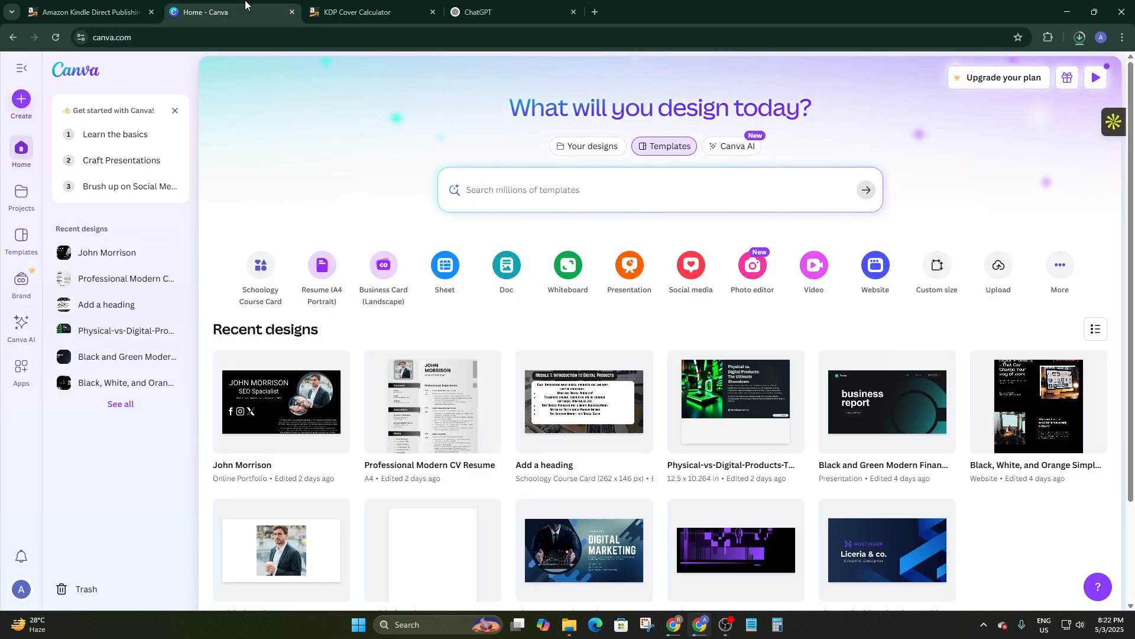
left_click(21, 99)
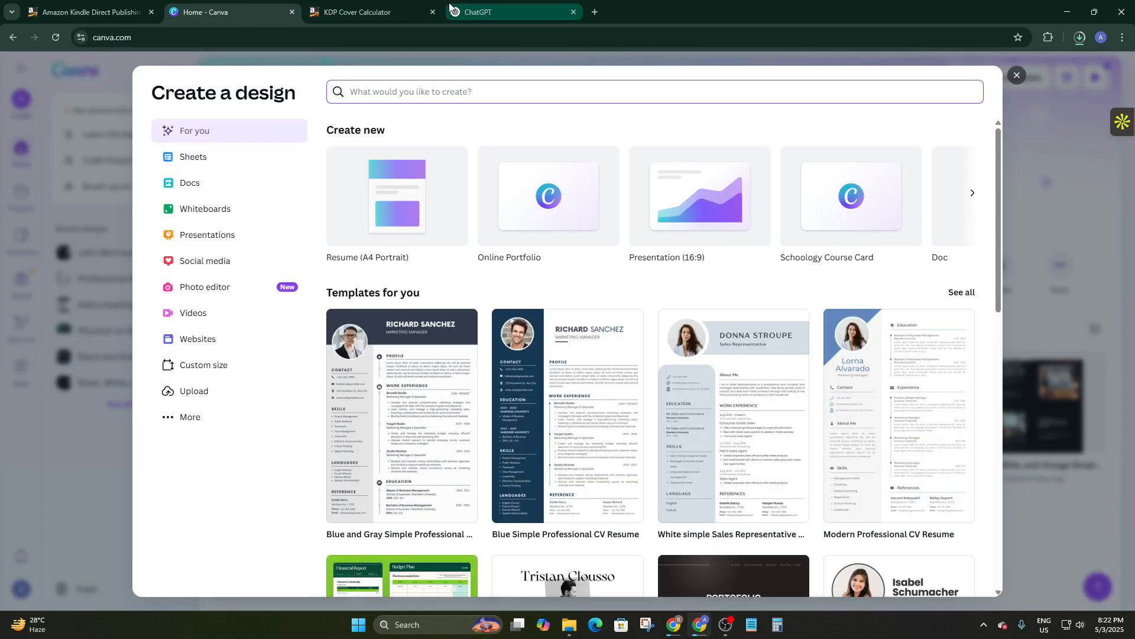
left_click(386, 7)
scroll(537, 267, "up", 10)
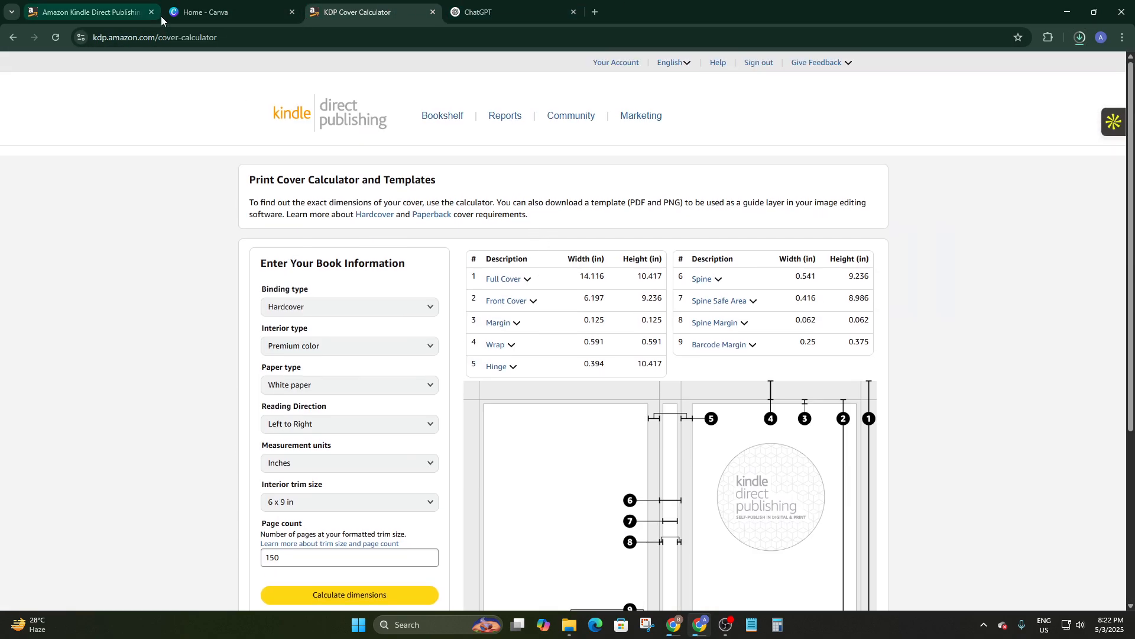
left_click(204, 12)
left_click(190, 367)
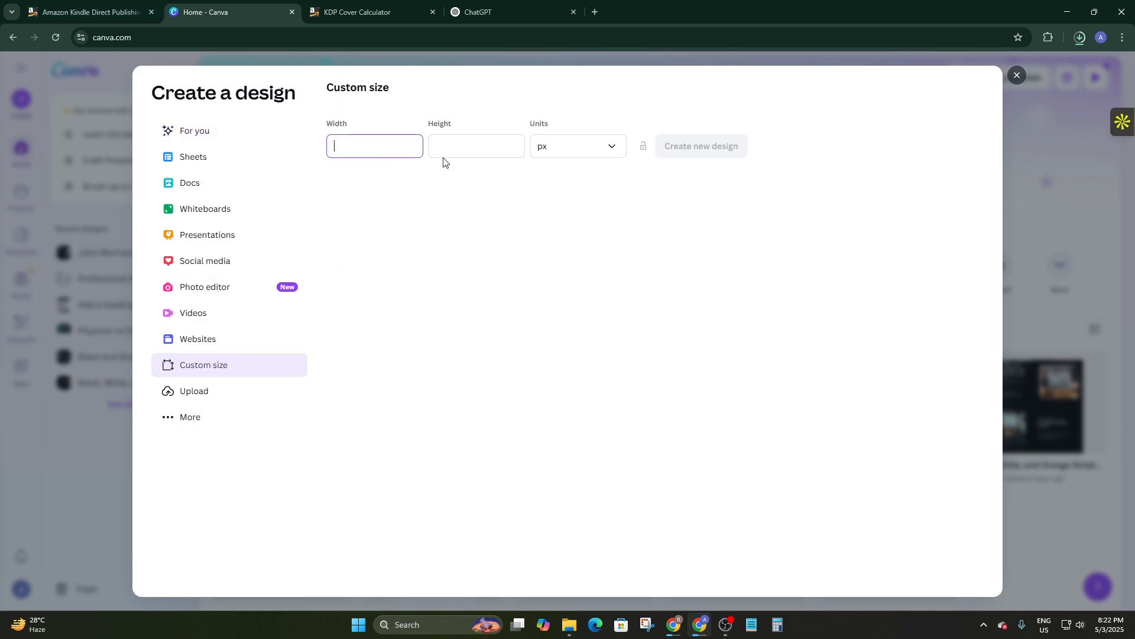
left_click(570, 152)
left_click(556, 210)
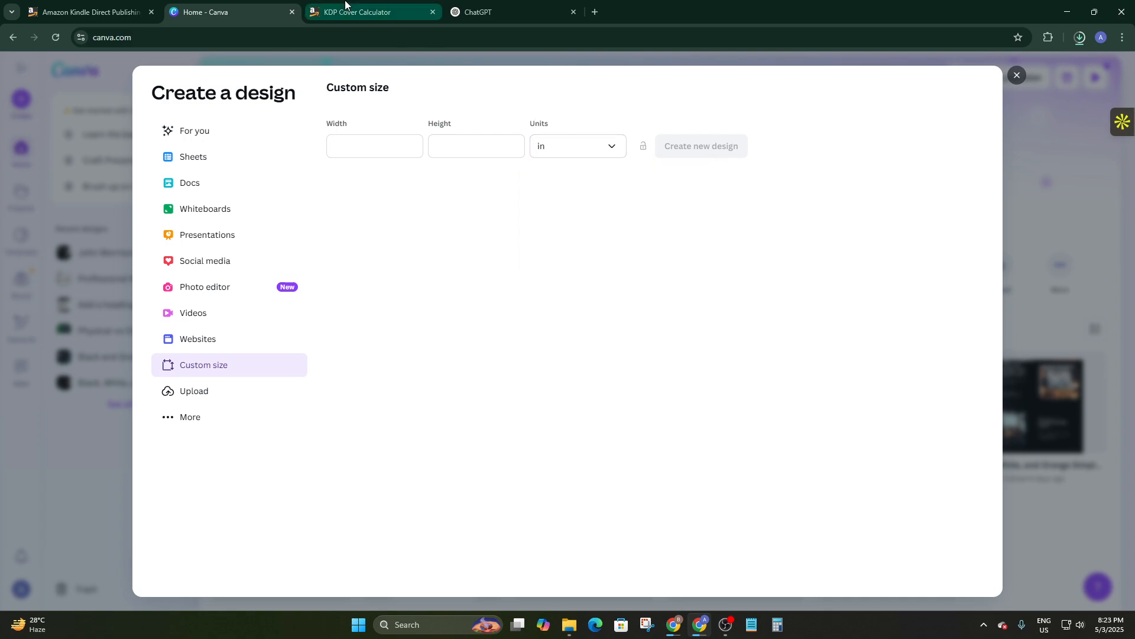
Step: Copy the full cover width of 14.116 in from the KDP calculator into the custom design's width
left_click(366, 11)
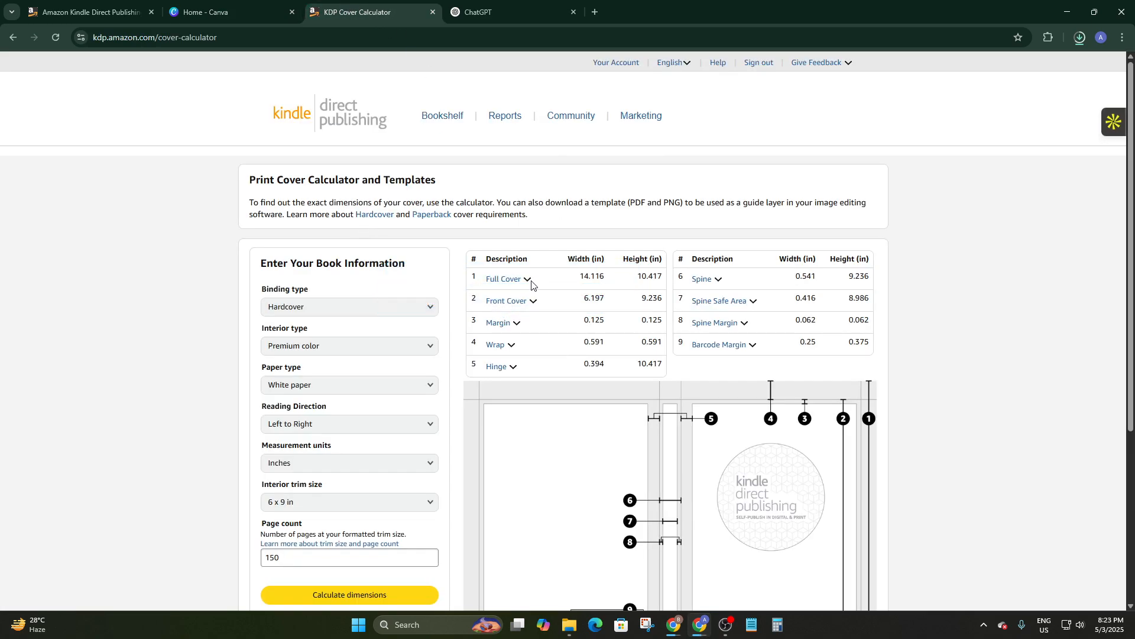
left_click_drag(582, 277, 606, 281)
key("ctrl+c")
left_click(207, 11)
left_click(365, 152)
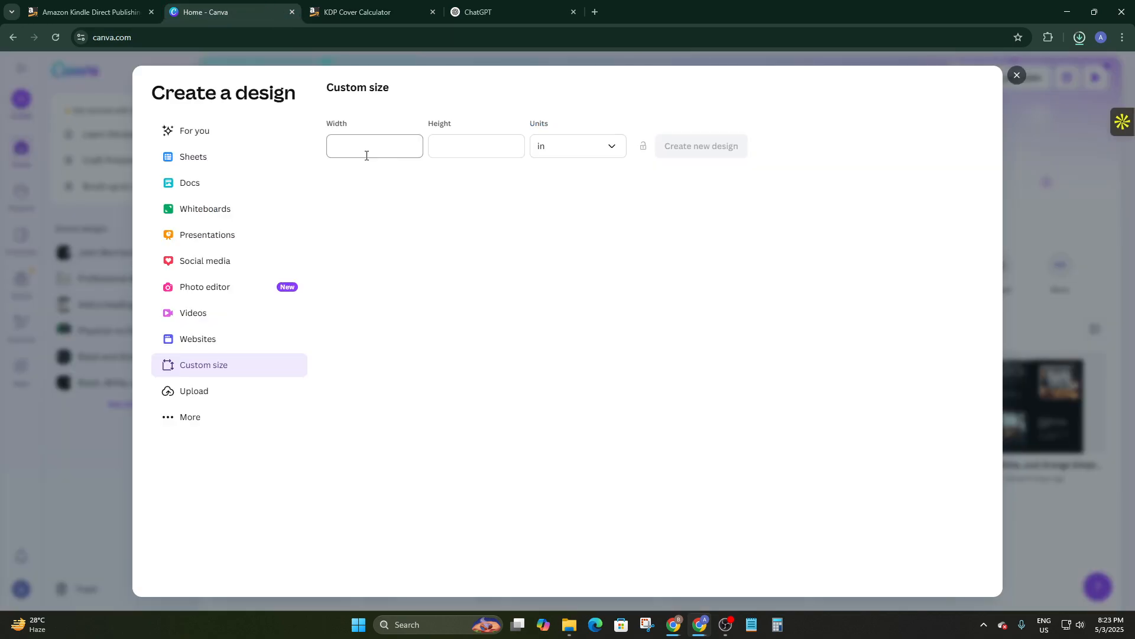
key("ctrl+v")
left_click(470, 152)
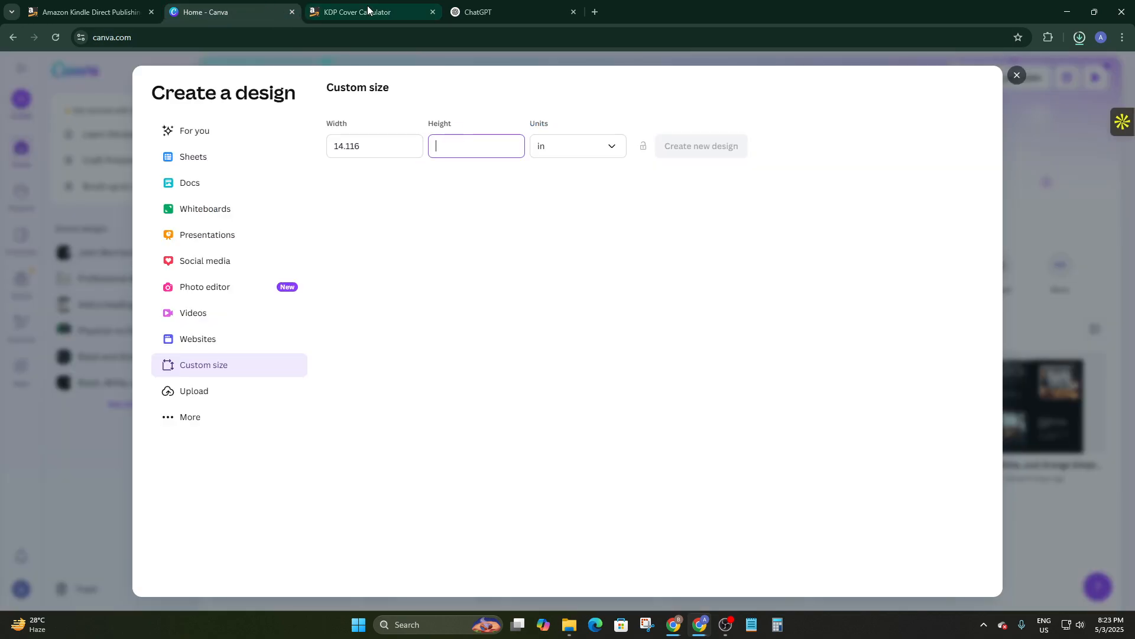
Step: Copy the full cover height of 10.417 in from the KDP calculator into the custom size and create the new design
left_click(361, 12)
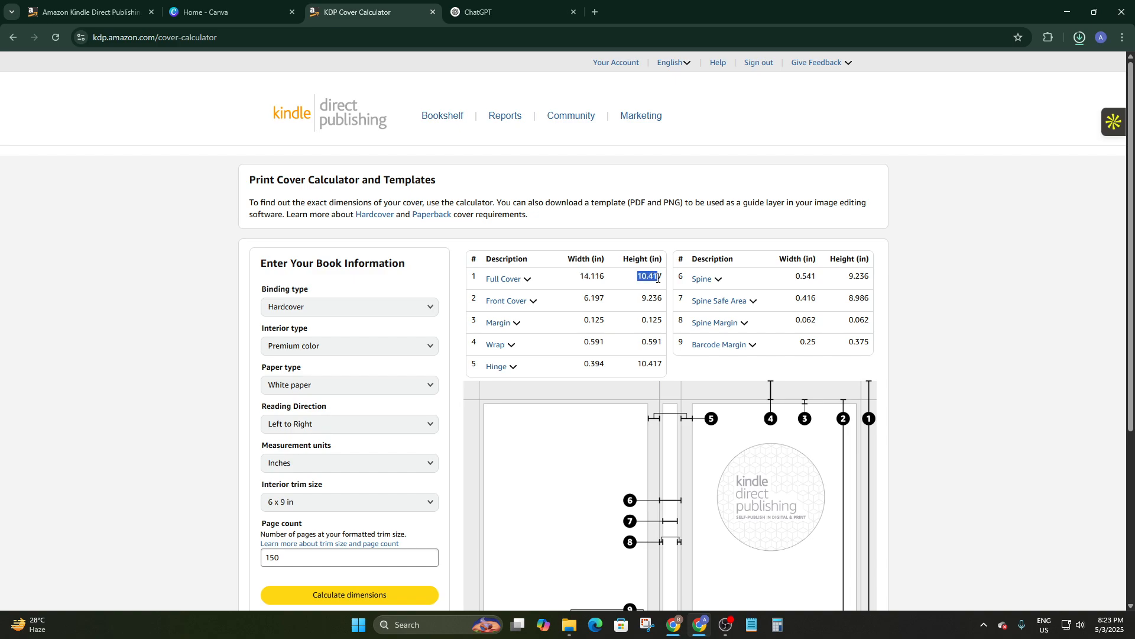
left_click(207, 12)
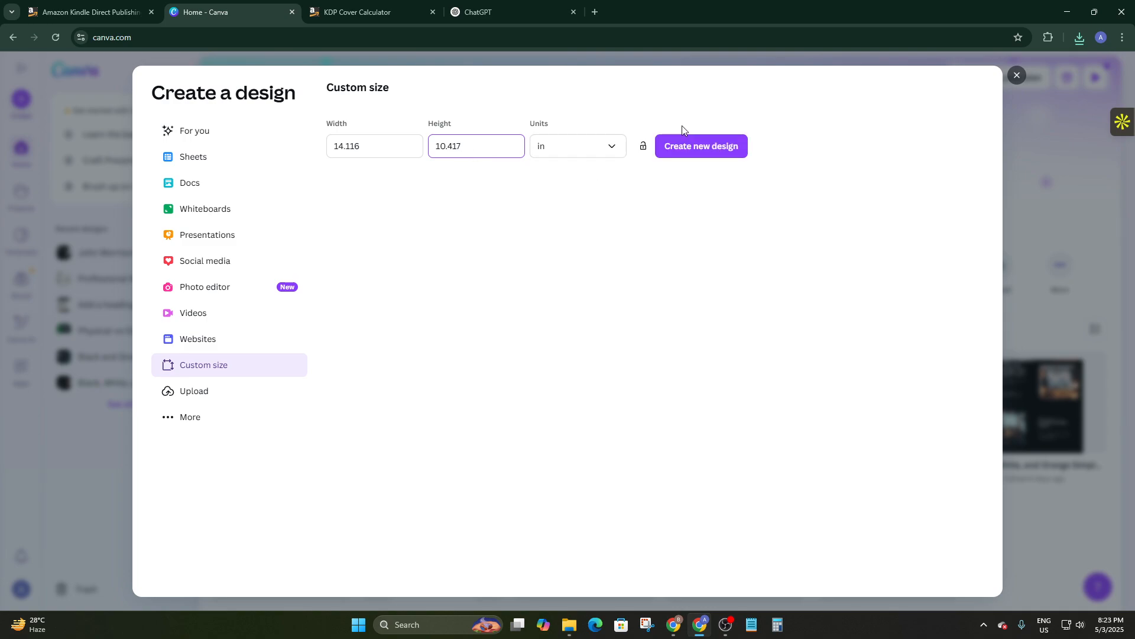
left_click(709, 147)
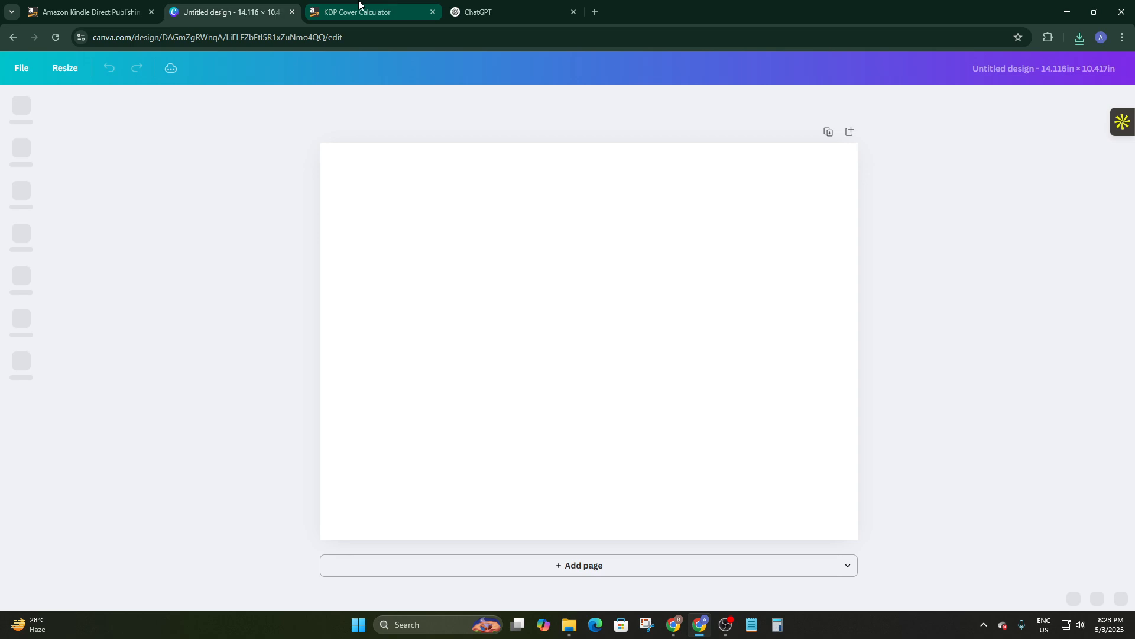
left_click(358, 7)
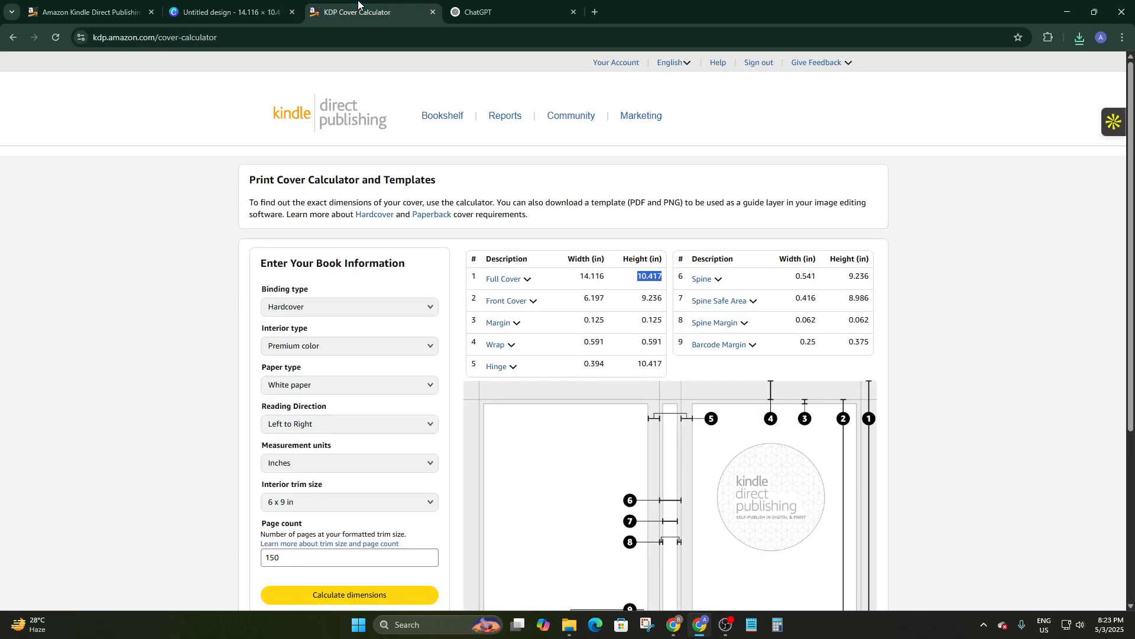
left_click(254, 12)
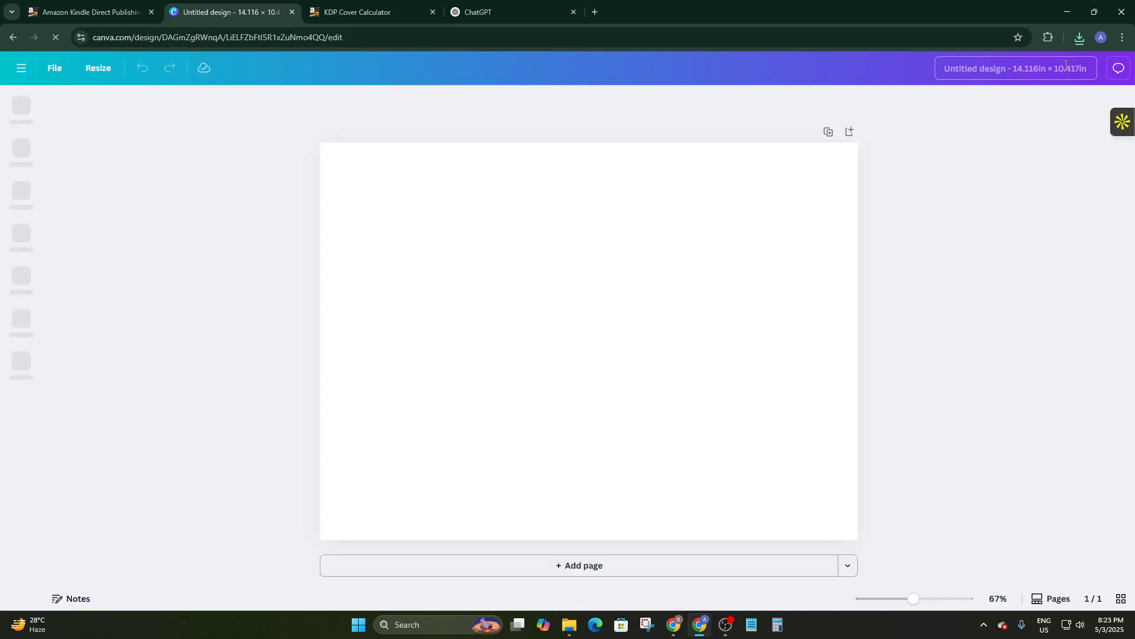
Step: Open the downloaded CASE_LAMINATE template archive from its folder and try to bring its PNG file into the design
left_click(1074, 43)
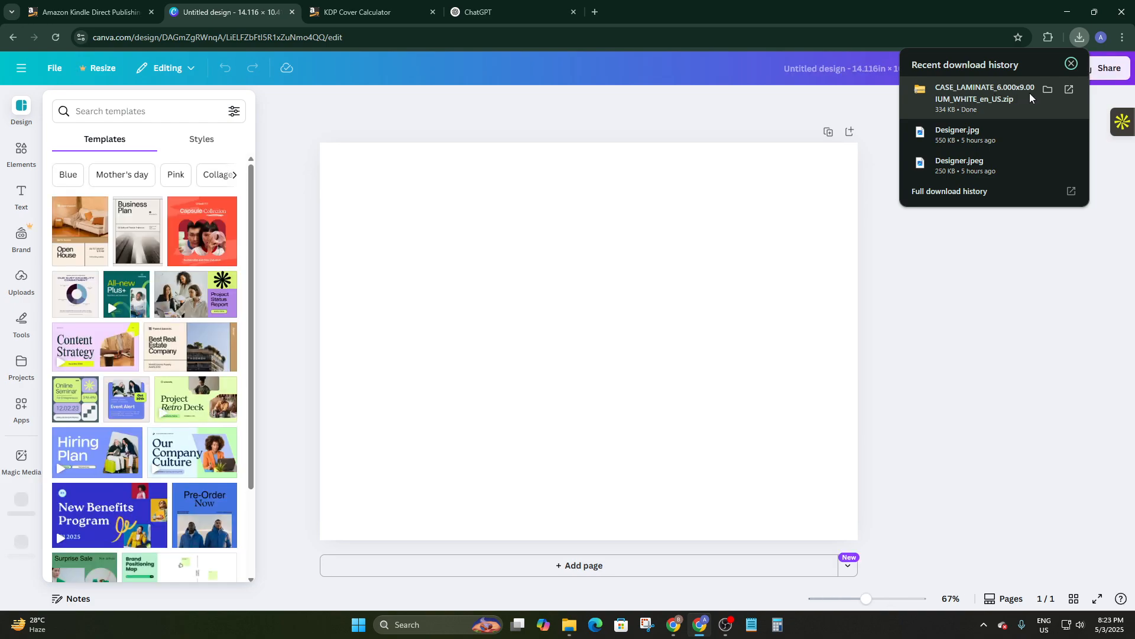
left_click(1046, 90)
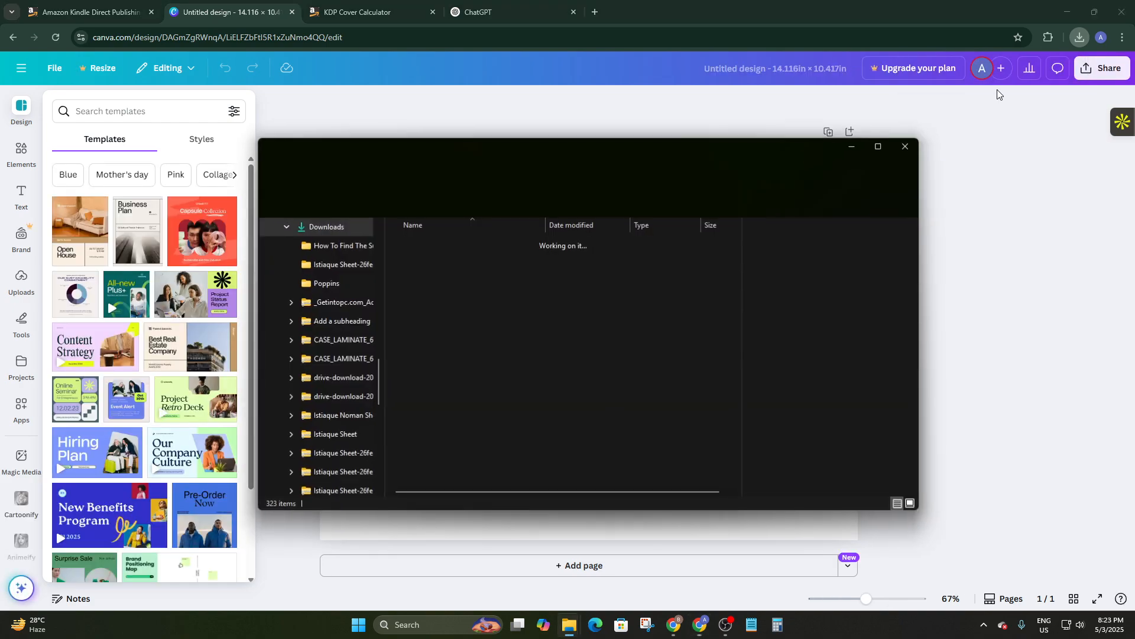
double_click(440, 293)
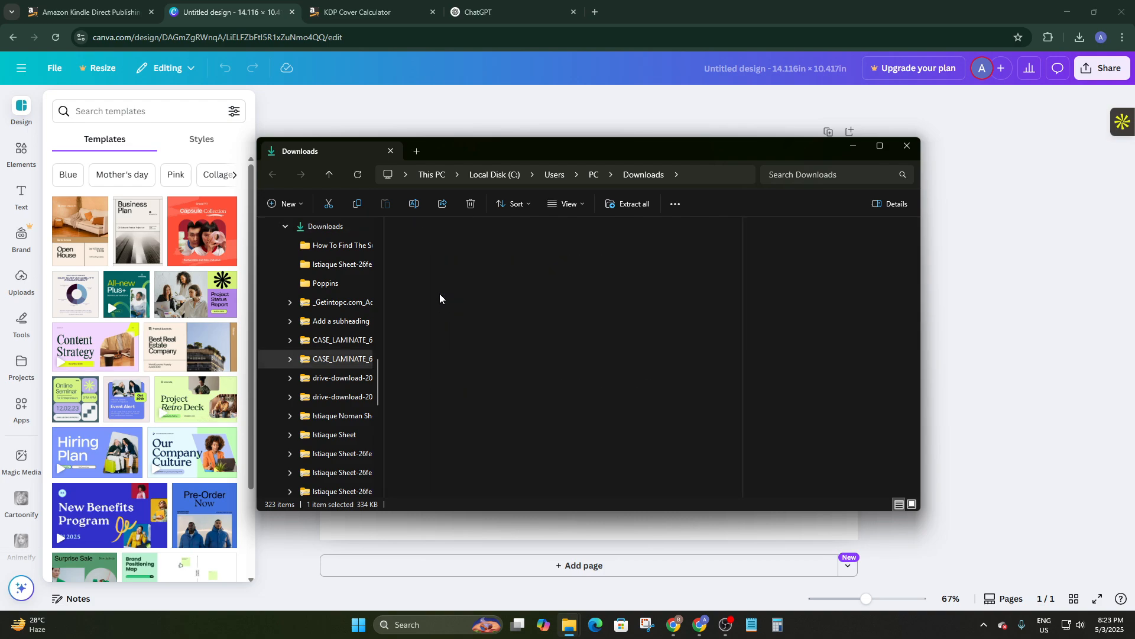
left_click_drag(421, 258, 18, 277)
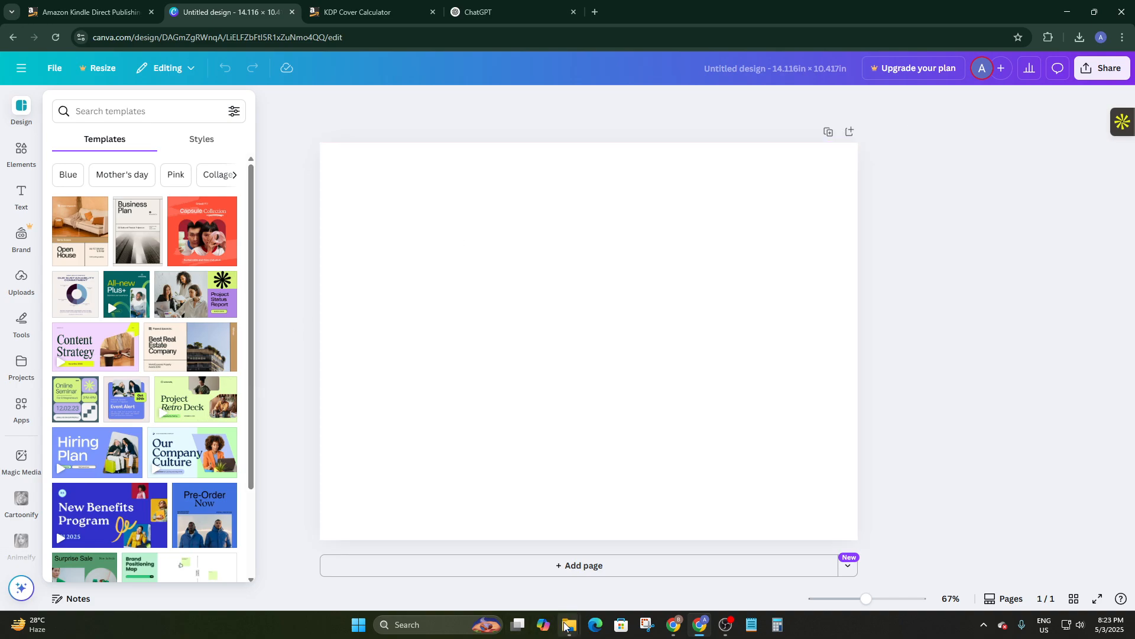
Step: Place the PNG cover template from the downloaded archive on the blank page
mouse_move(568, 626)
left_click(605, 579)
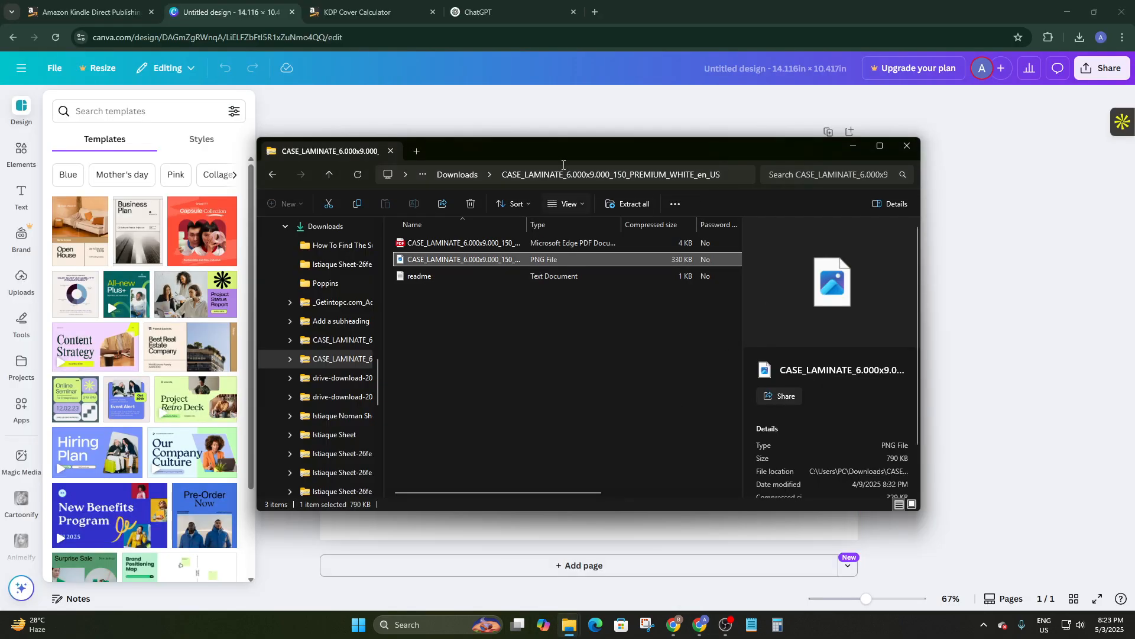
left_click_drag(558, 158, 505, 387)
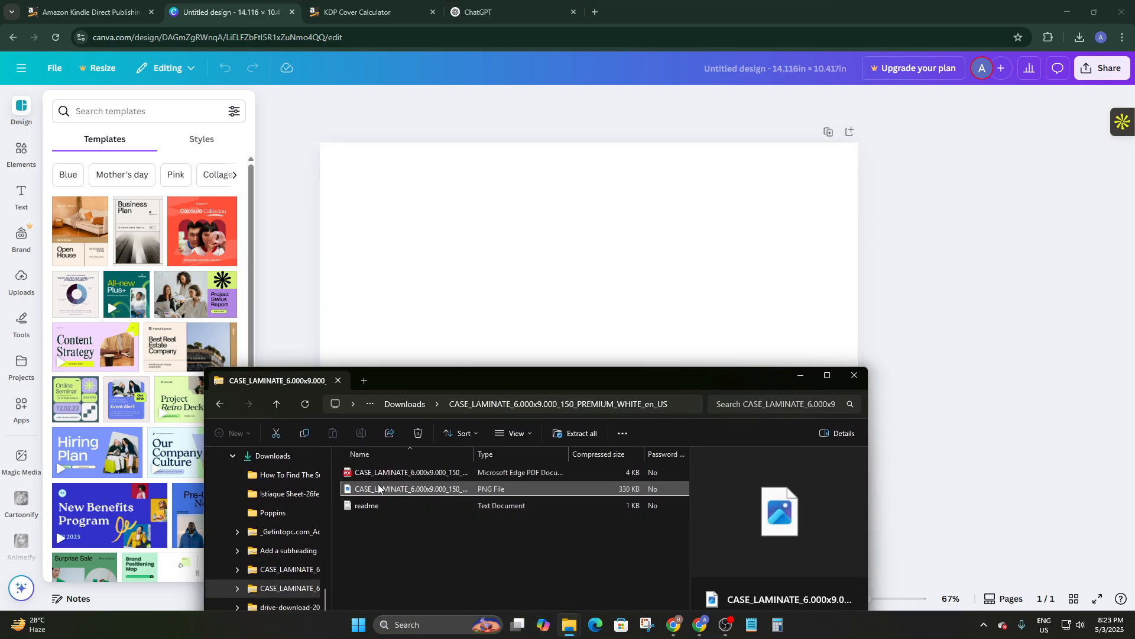
left_click_drag(378, 488, 512, 295)
left_click_drag(741, 306, 741, 302)
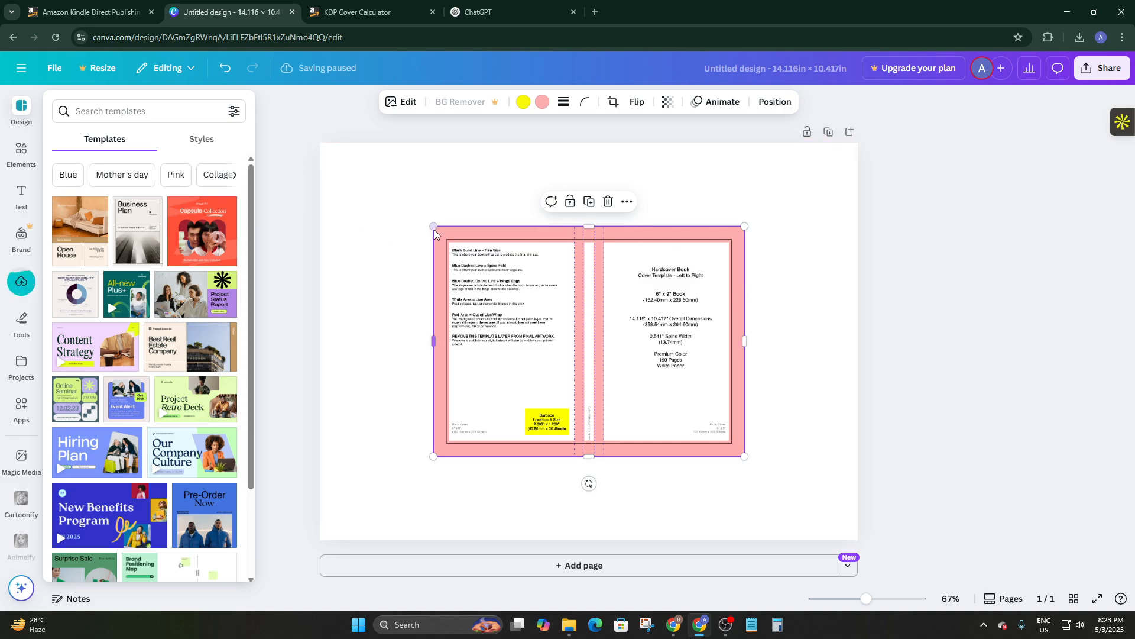
Step: Enlarge the cover template image until it fills the entire page and undo the accidental shift
left_click_drag(434, 227, 305, 157)
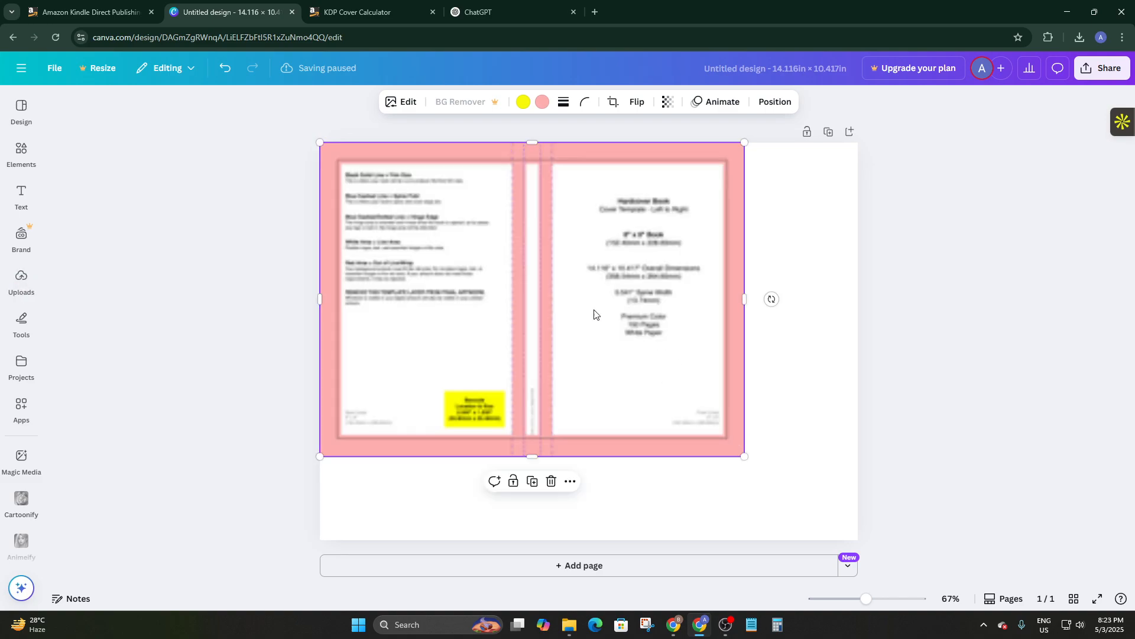
left_click_drag(594, 314, 542, 269)
left_click_drag(746, 456, 855, 540)
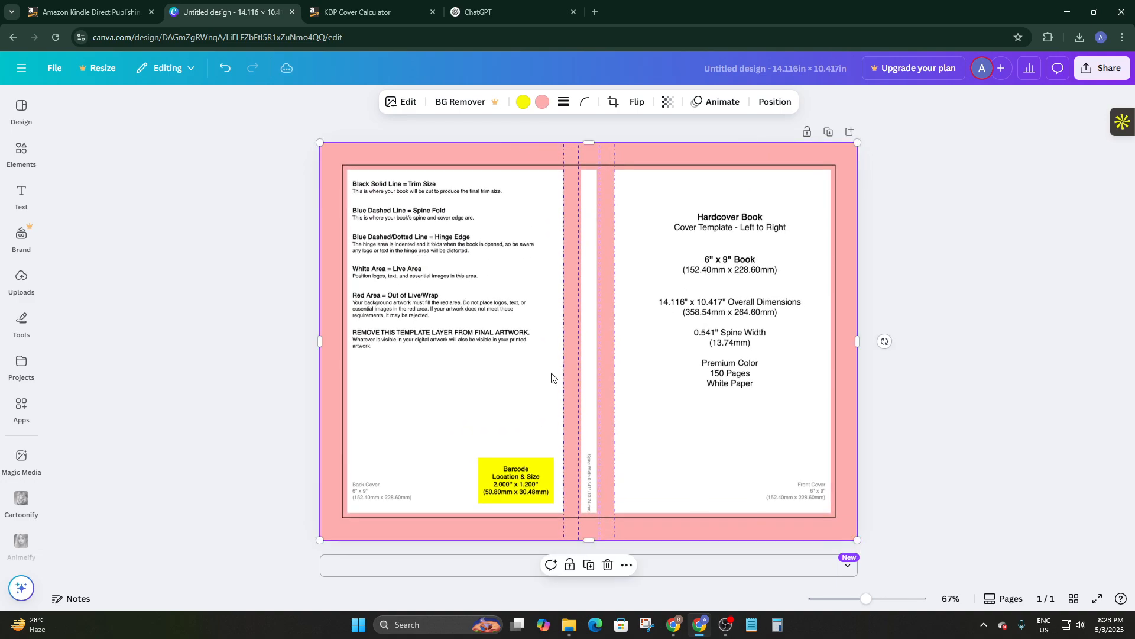
left_click_drag(721, 434, 733, 446)
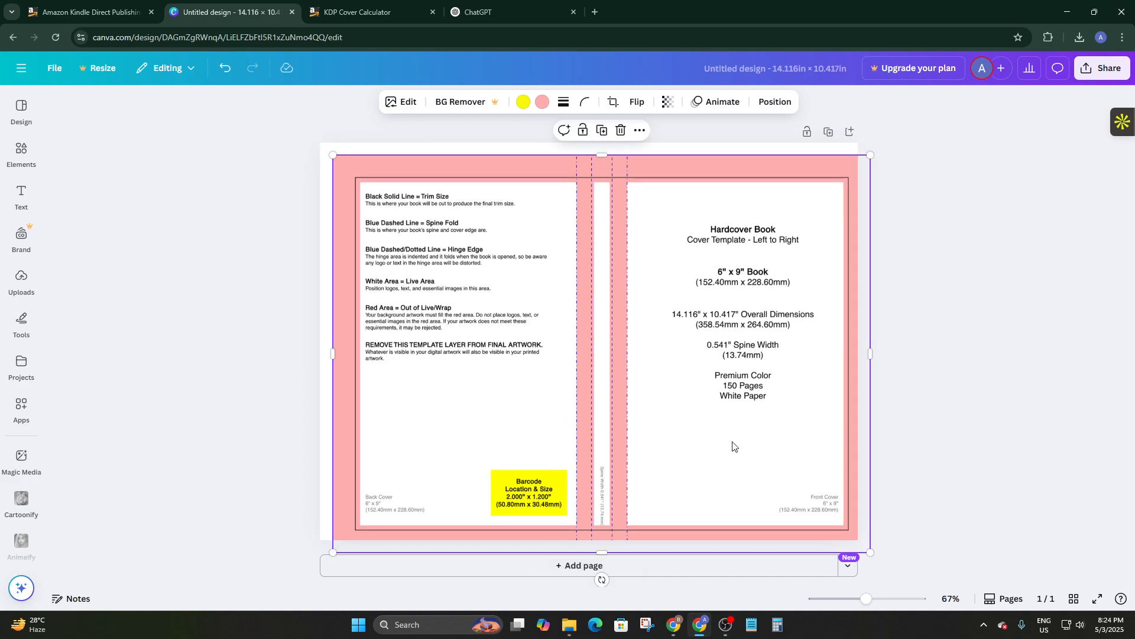
key("ctrl+z")
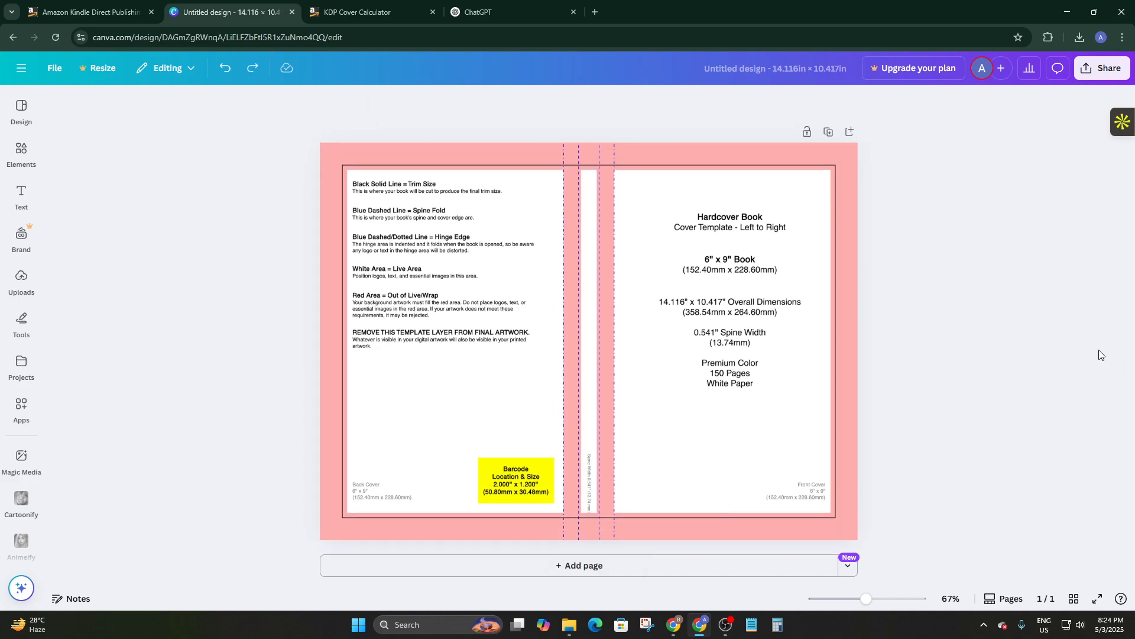
Step: Set the cover template image's transparency to 20
left_click(778, 357)
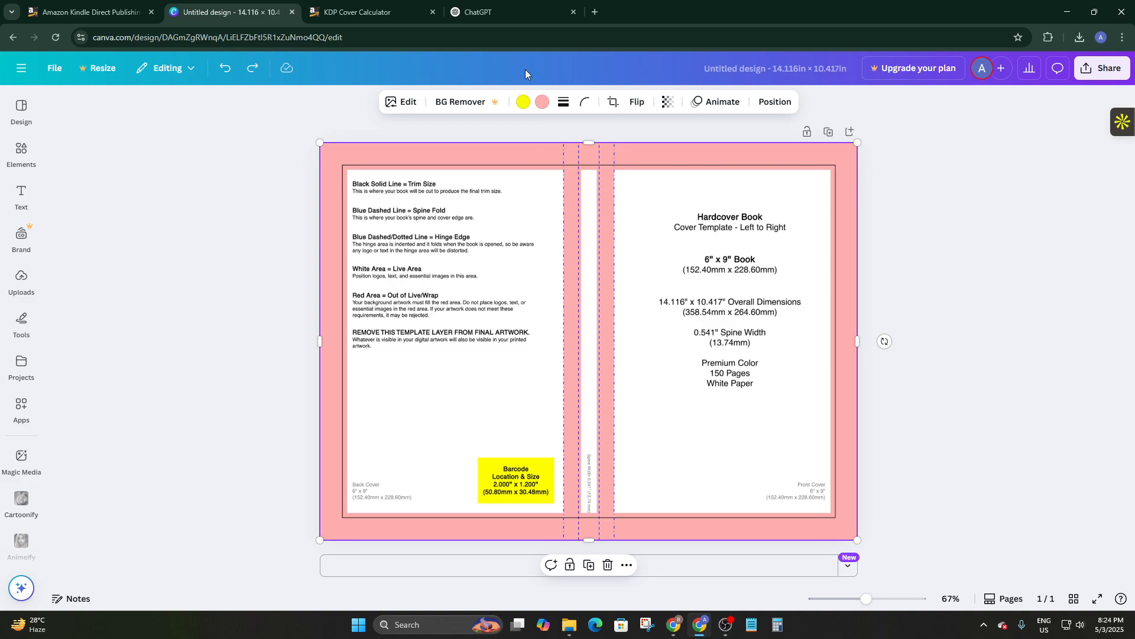
left_click(668, 101)
left_click_drag(698, 152, 644, 155)
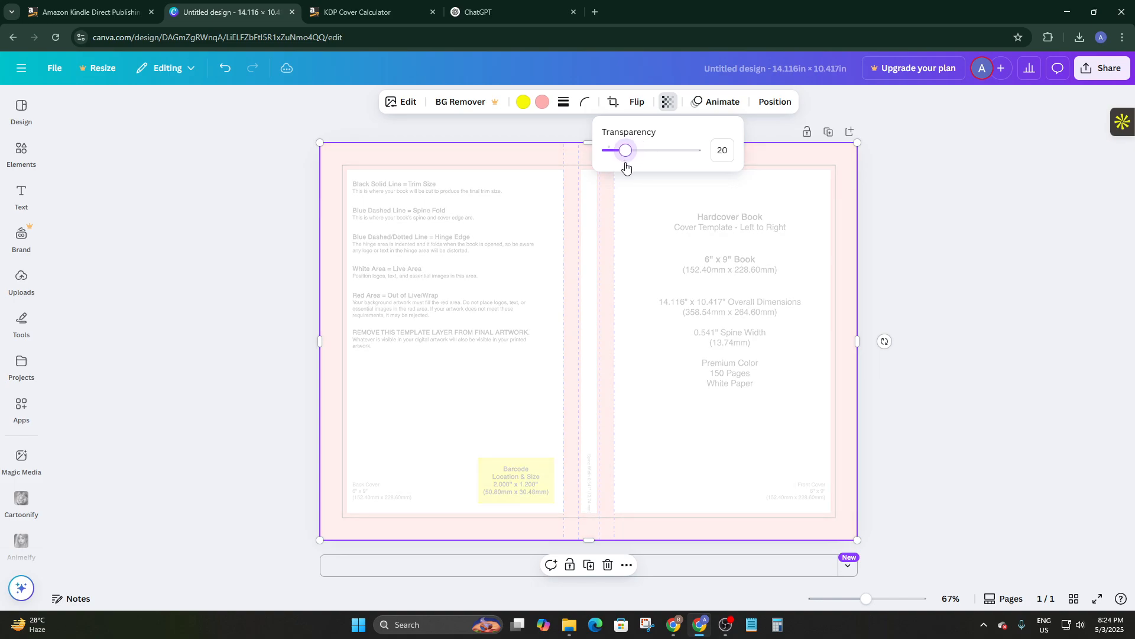
left_click(908, 337)
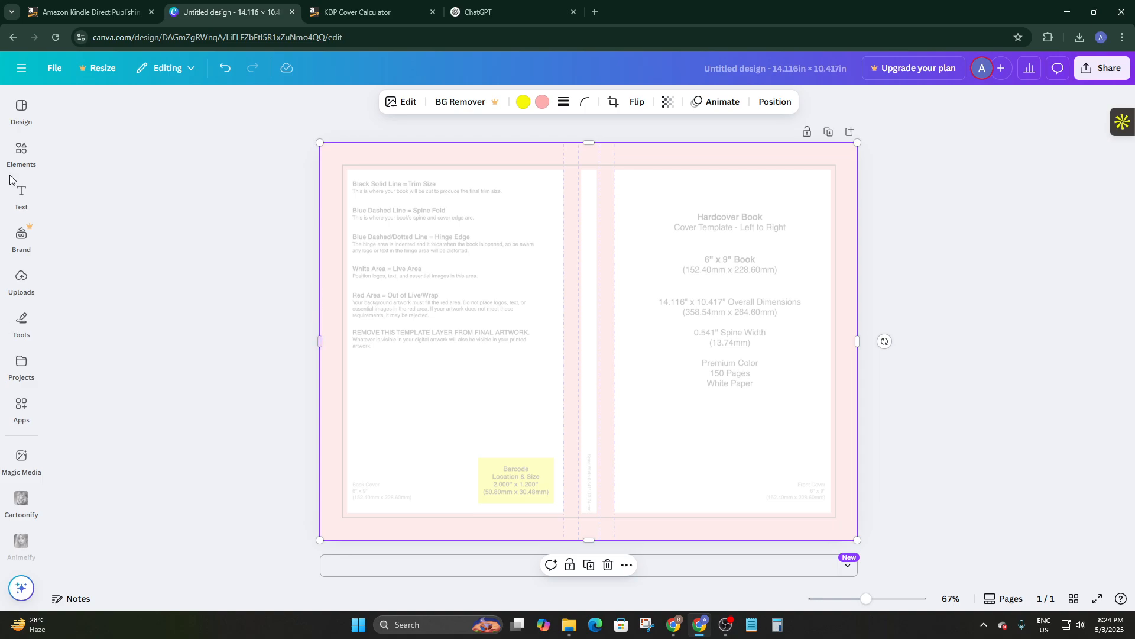
left_click(21, 158)
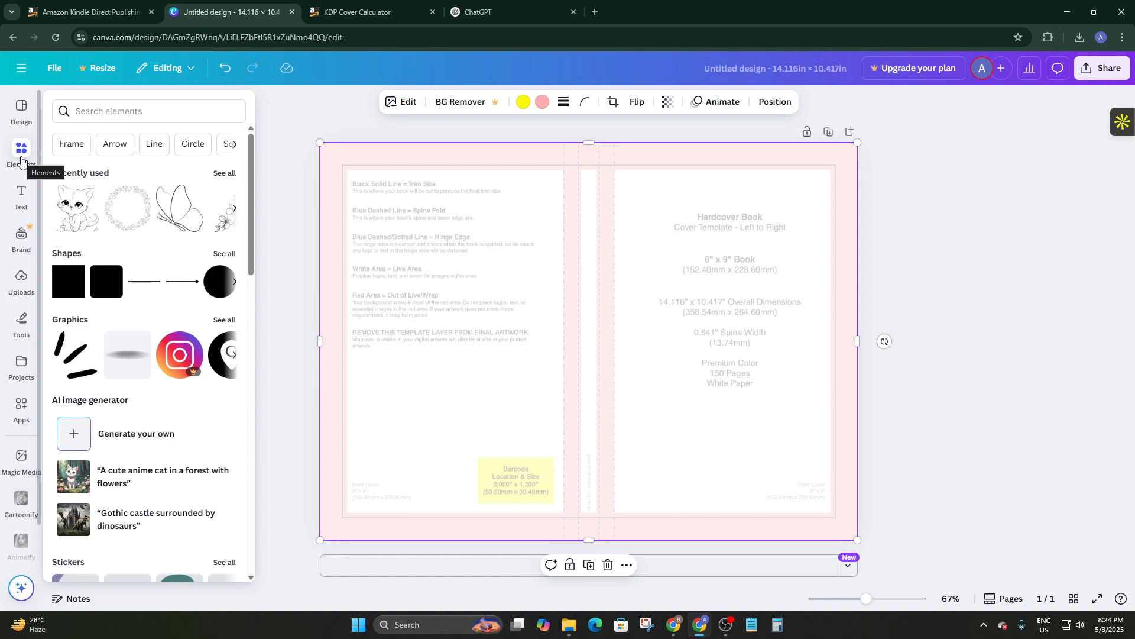
left_click(21, 461)
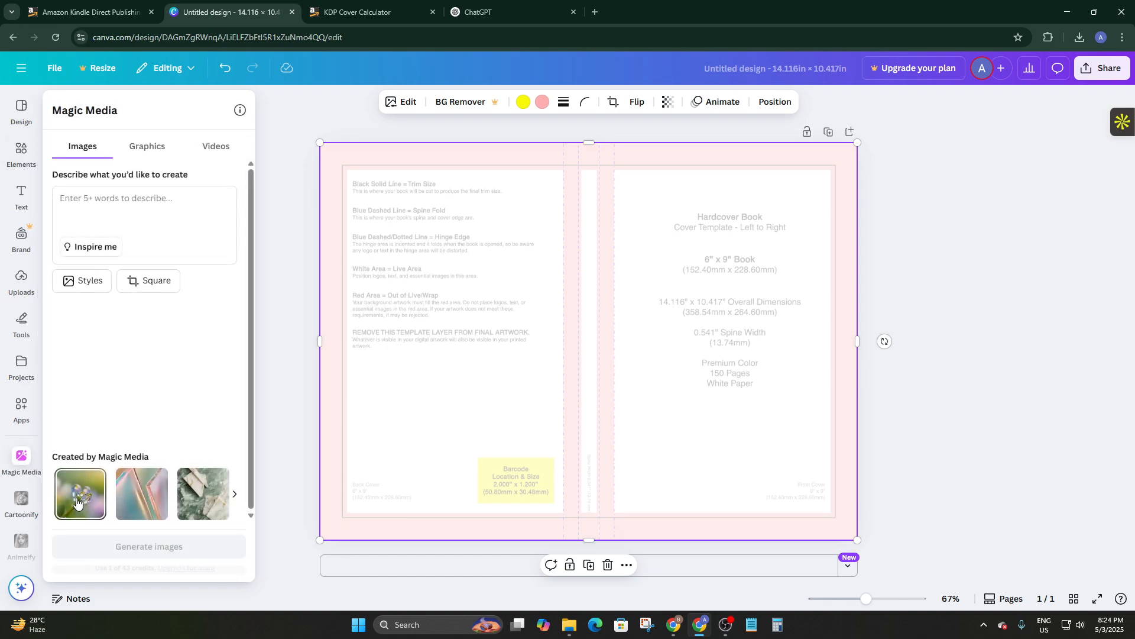
left_click(21, 195)
left_click(21, 152)
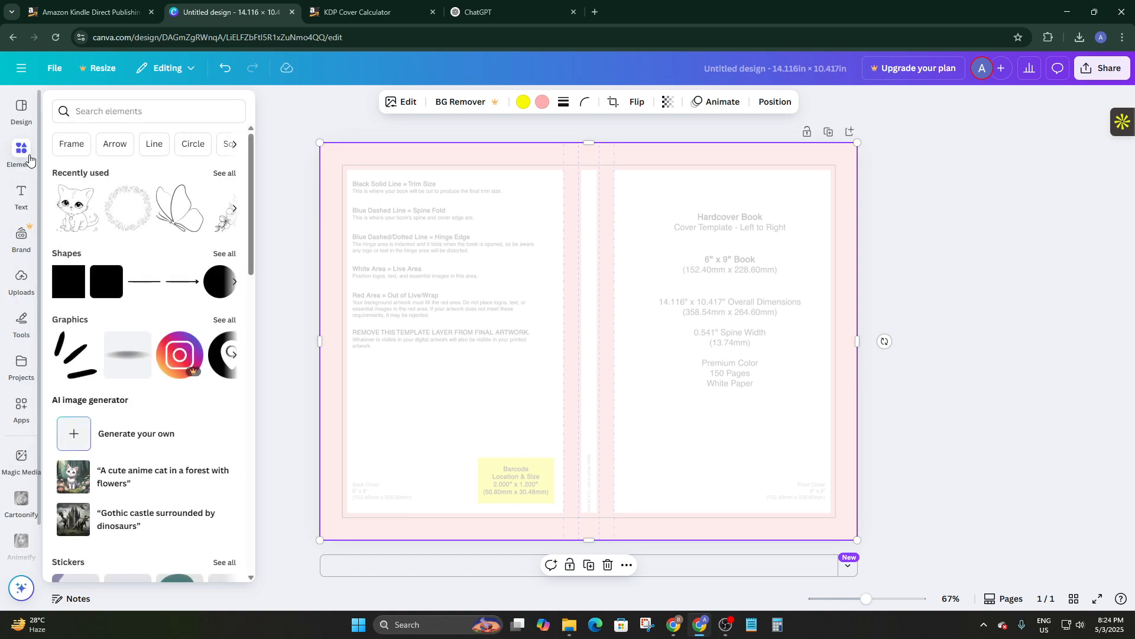
left_click(120, 482)
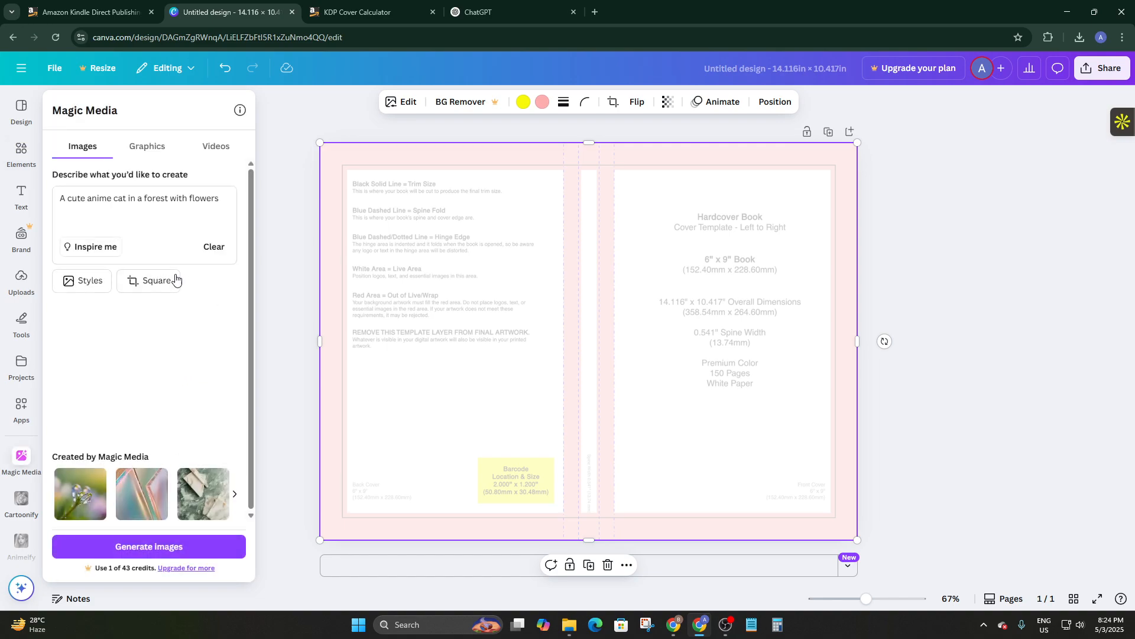
left_click(21, 195)
left_click(21, 153)
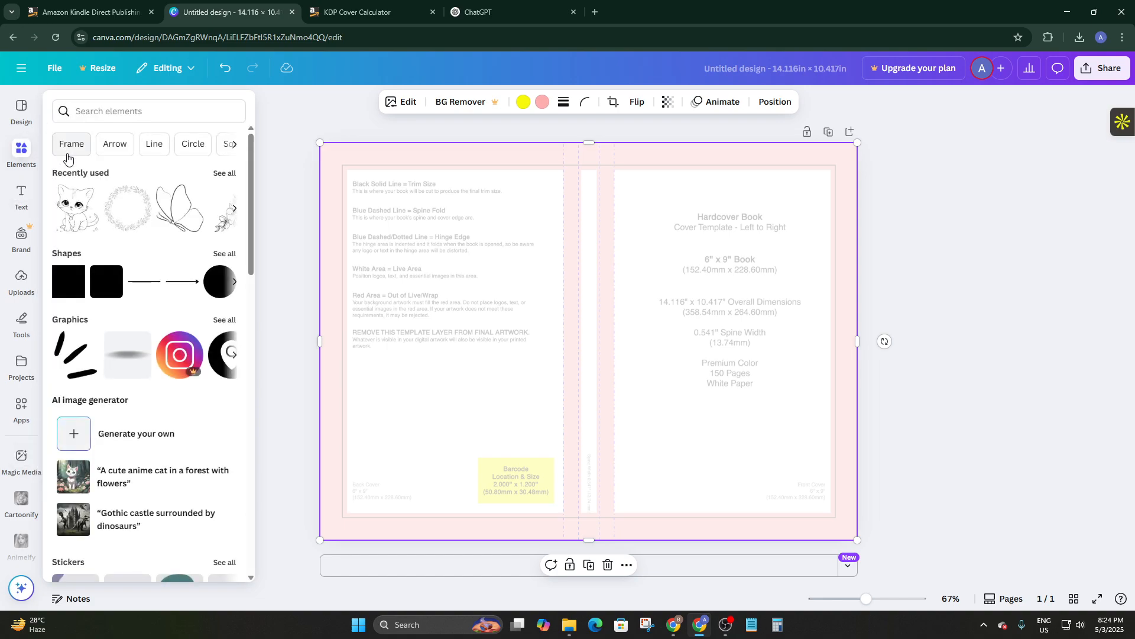
left_click(21, 113)
Step: Generate AI images with Magic Media from the sample prompt "A cute anime cat in a forest with flowers"
left_click(21, 153)
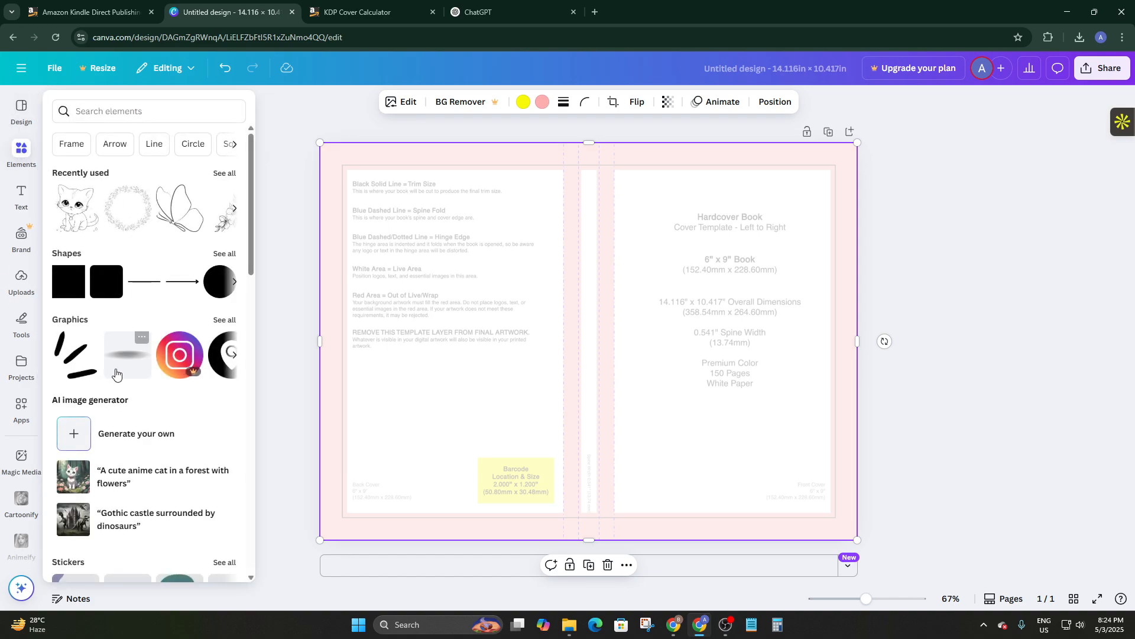
left_click(83, 482)
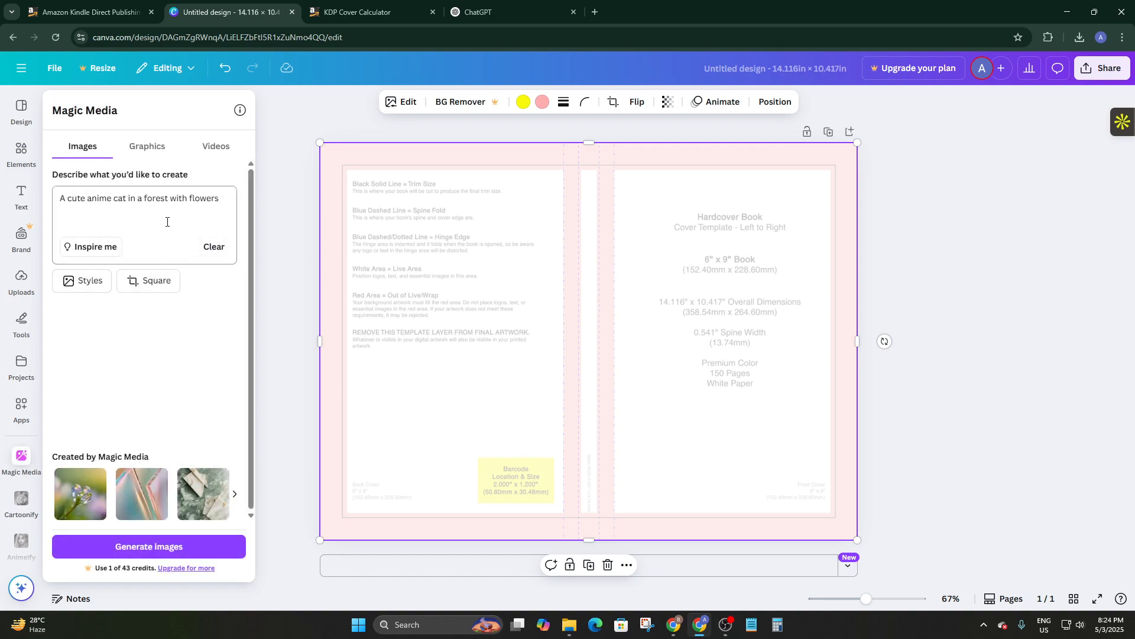
left_click(135, 548)
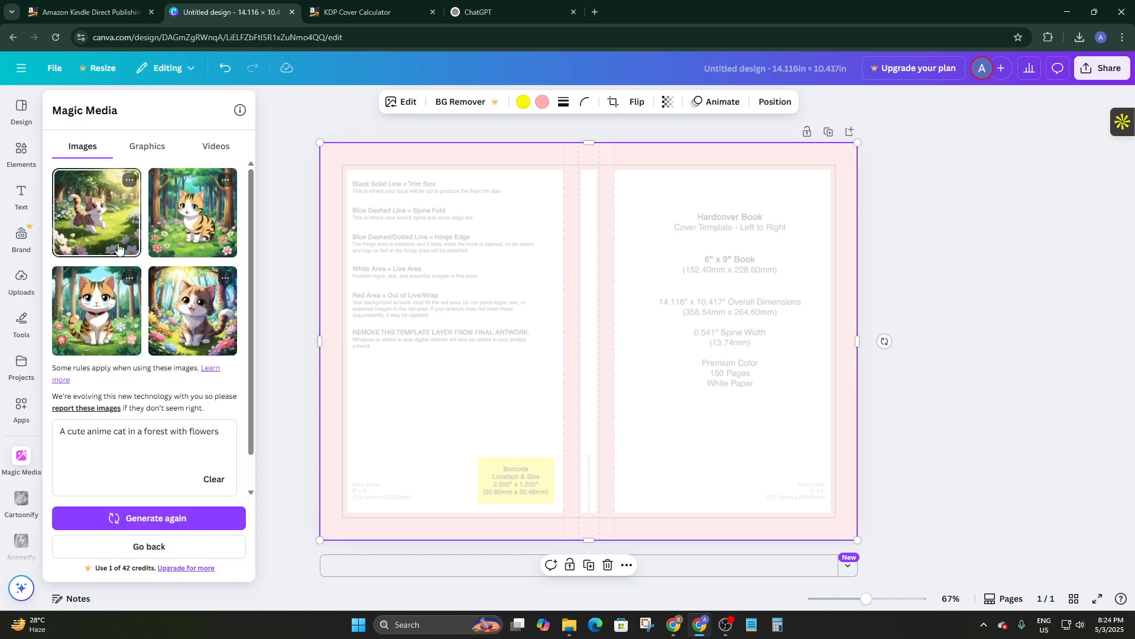
left_click(203, 320)
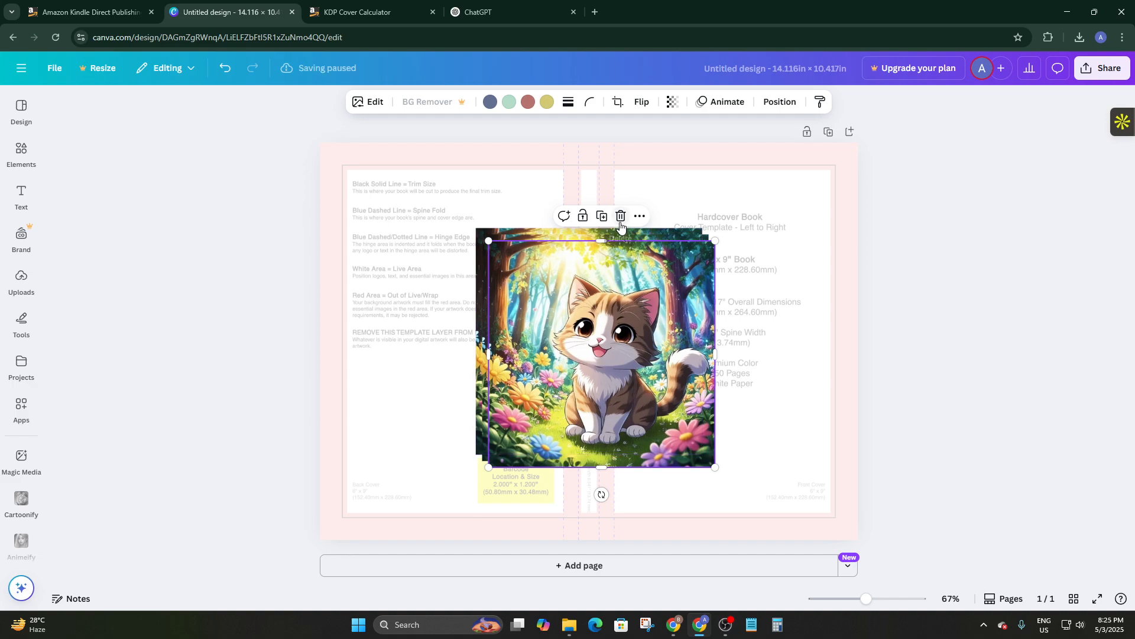
left_click_drag(597, 247, 592, 240)
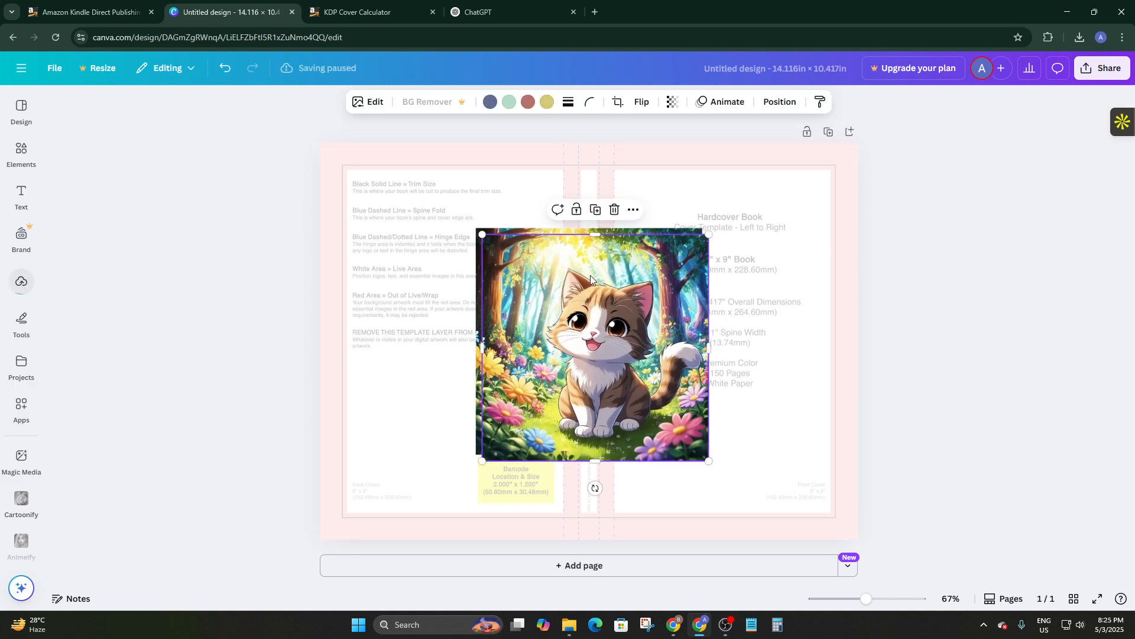
left_click(613, 210)
Step: Generate new Magic Media images from "A cute anime cat in a forest with flowers" using the Portrait layout
left_click(20, 151)
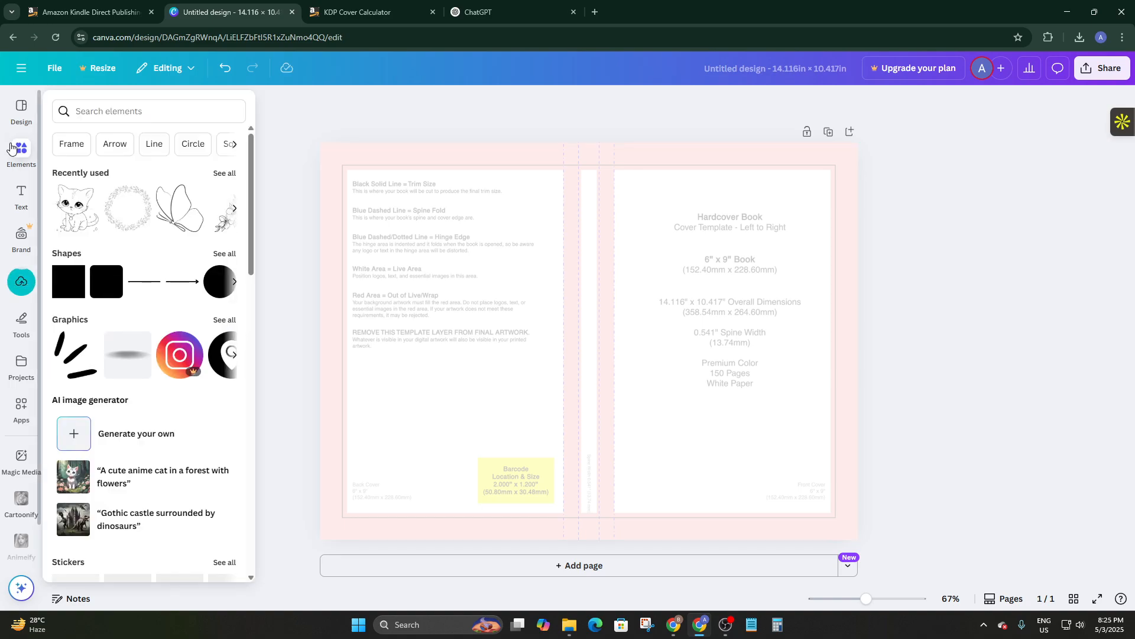
left_click(116, 485)
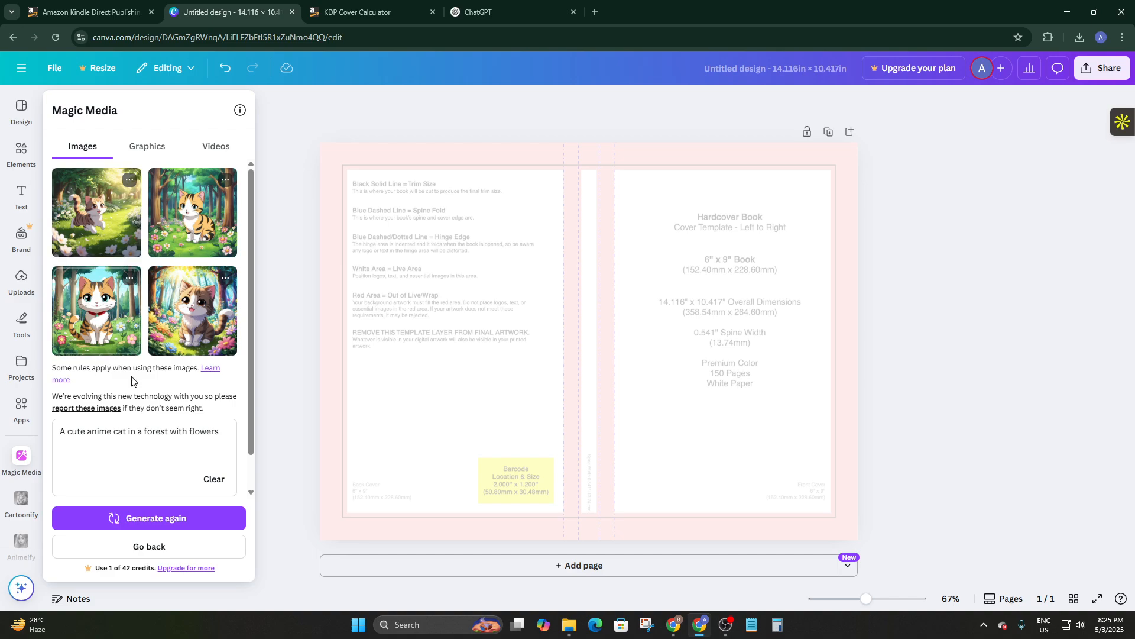
left_click(197, 492)
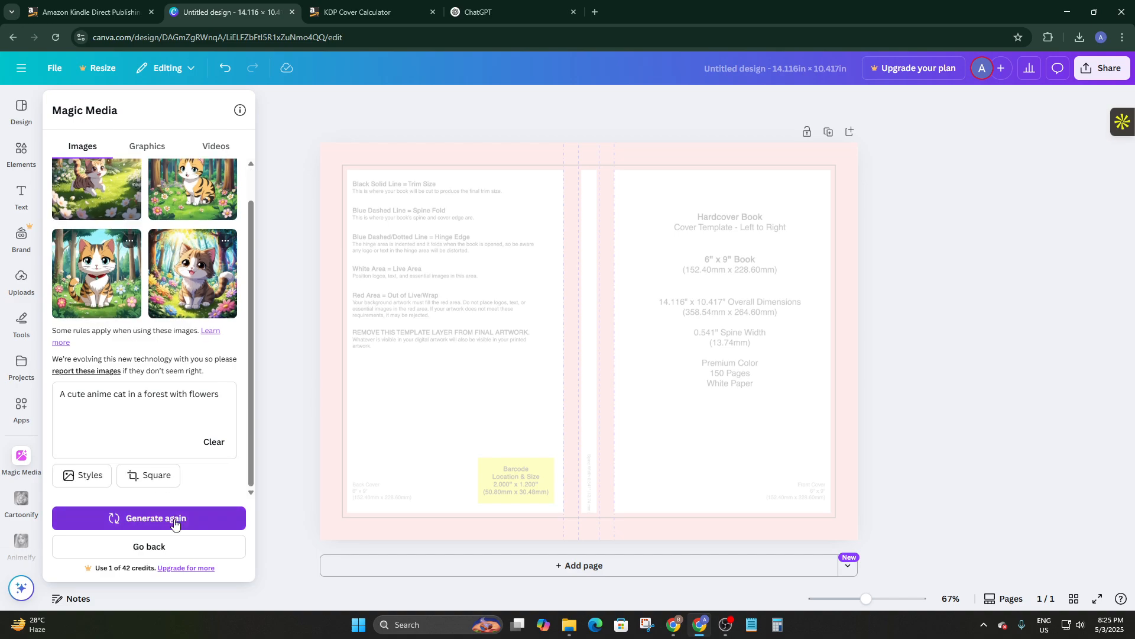
left_click(121, 479)
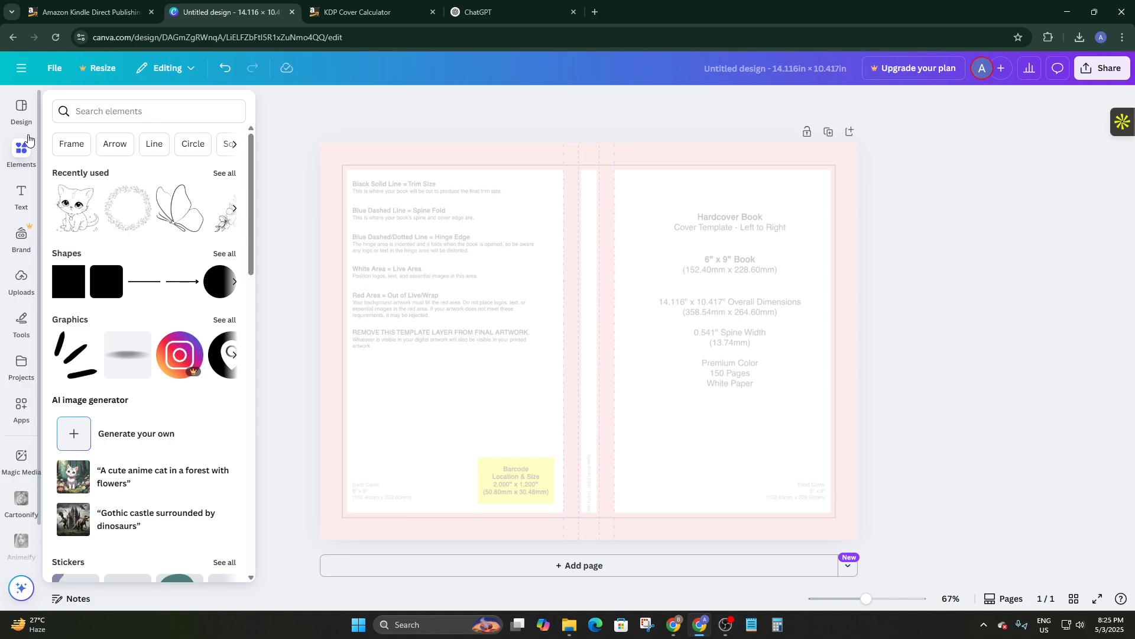
mouse_move(22, 462)
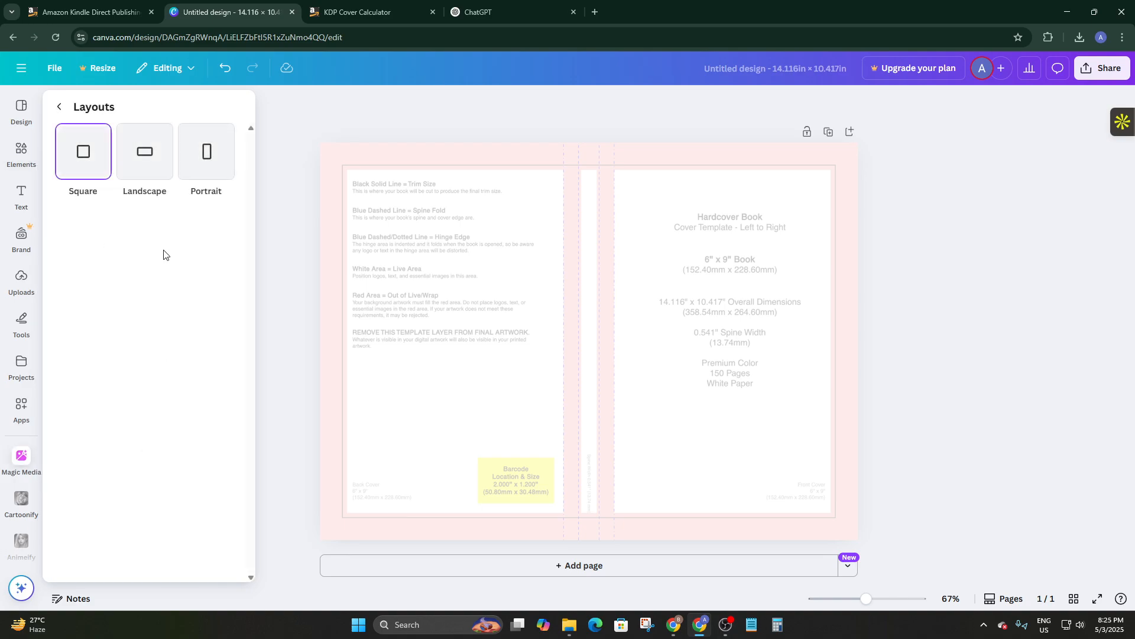
left_click(183, 157)
left_click(142, 518)
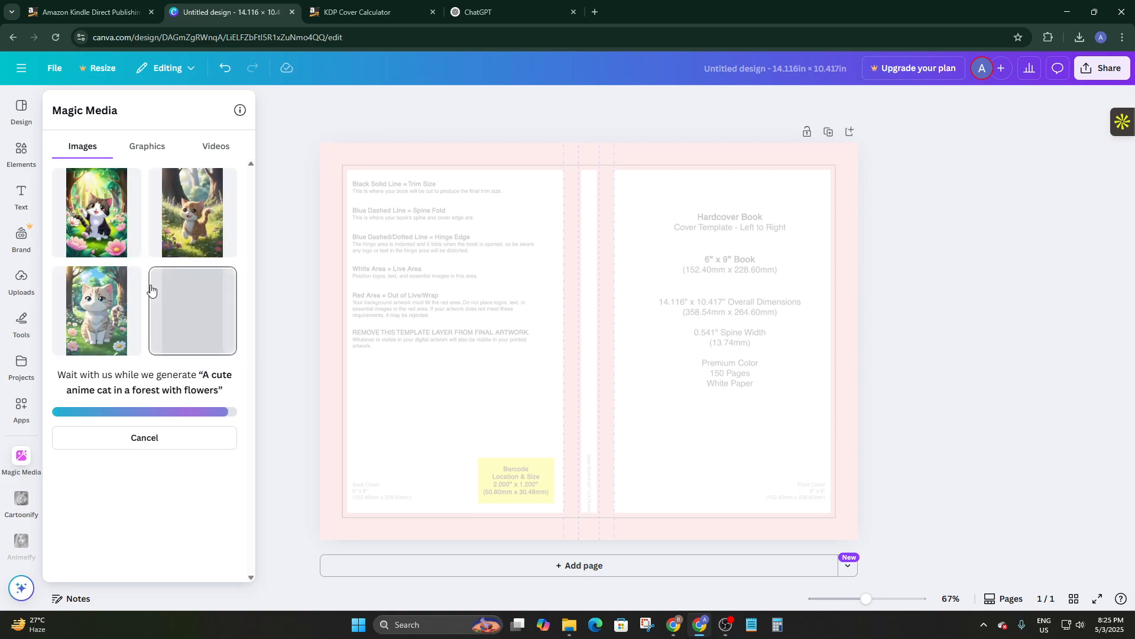
Step: Place the generated orange-and-white kitten image on the front cover and enlarge it to the full page height
left_click(181, 231)
left_click_drag(591, 353, 682, 269)
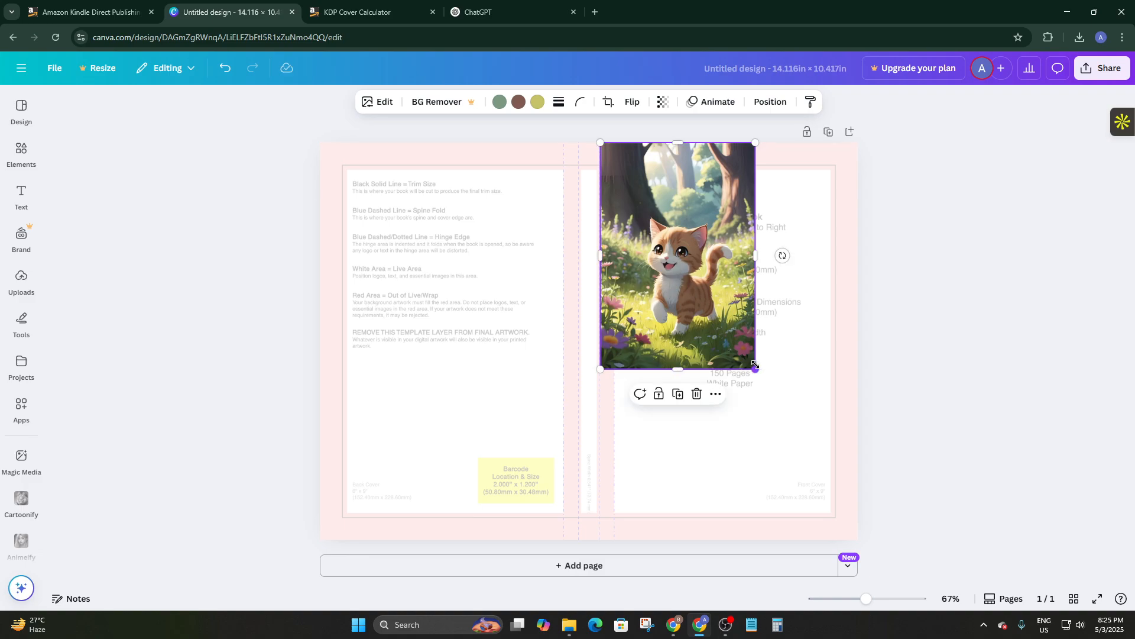
left_click_drag(755, 367, 848, 551)
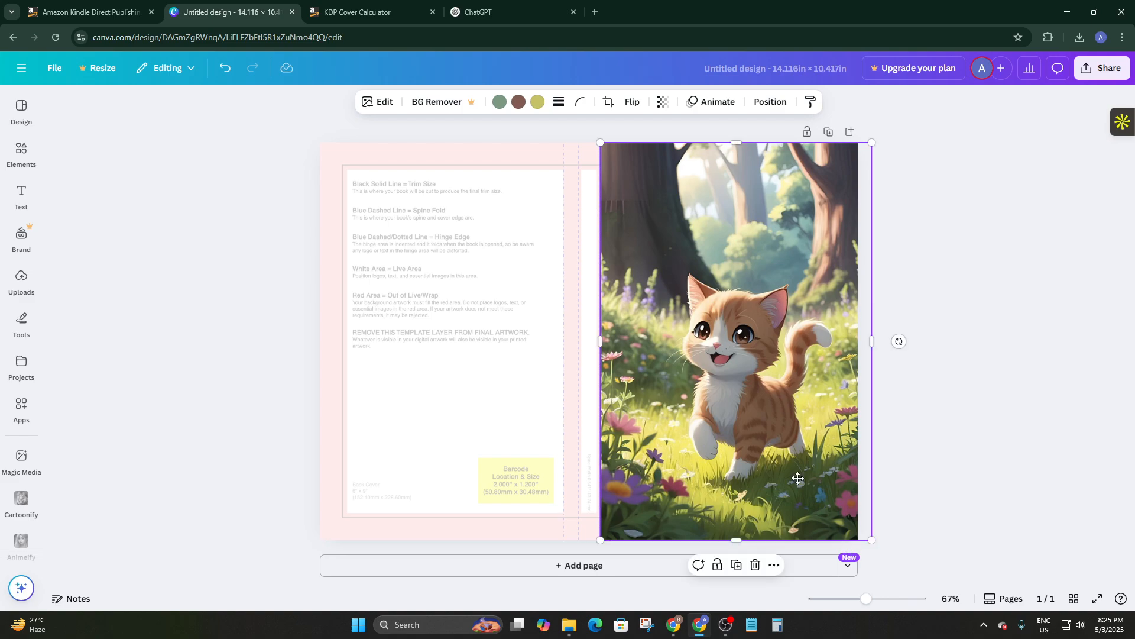
Step: Crop and reposition the kitten image so it spans exactly from the spine's right fold to the page's outer edge
left_click_drag(800, 479, 801, 479)
left_click_drag(602, 339, 620, 342)
left_click_drag(772, 359, 755, 359)
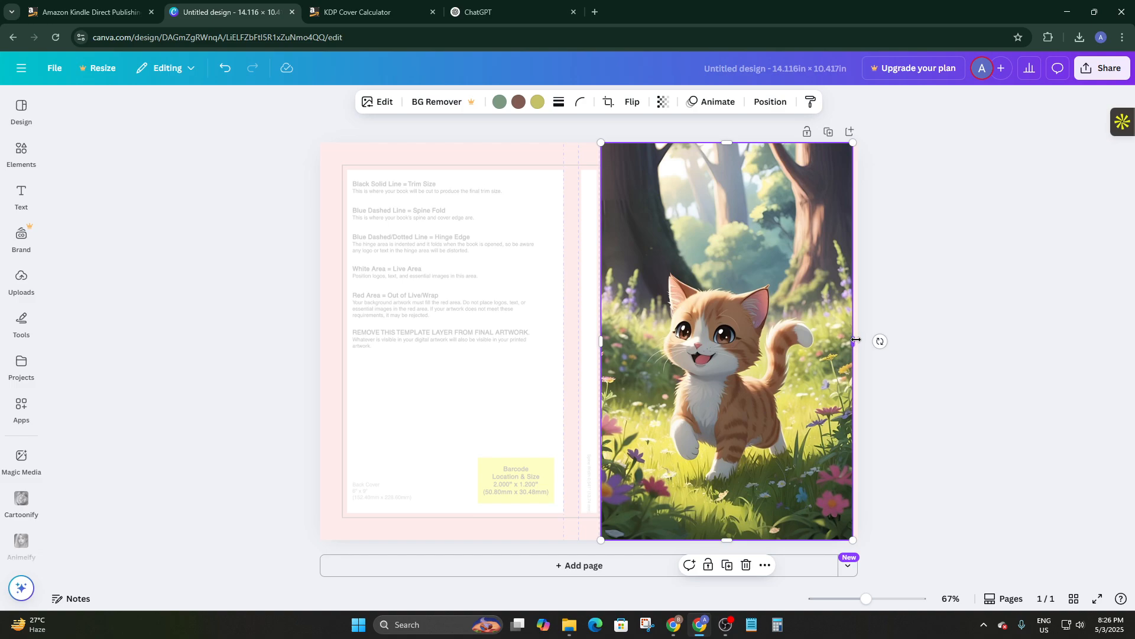
left_click_drag(856, 339, 861, 340)
left_click(892, 393)
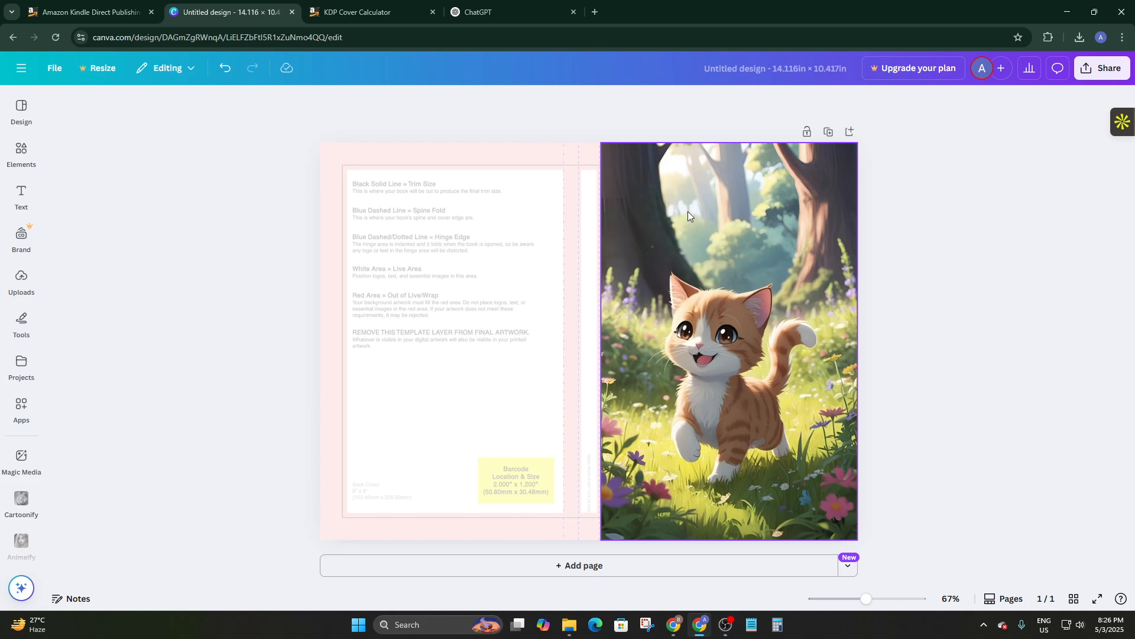
left_click(636, 250)
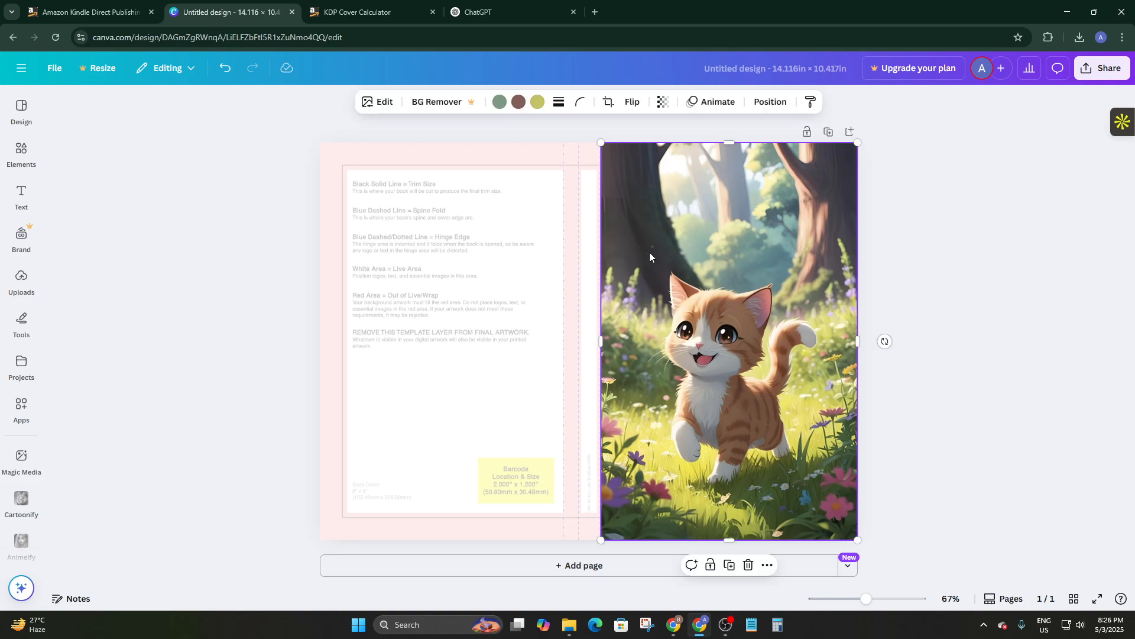
key("Left")
key("Right")
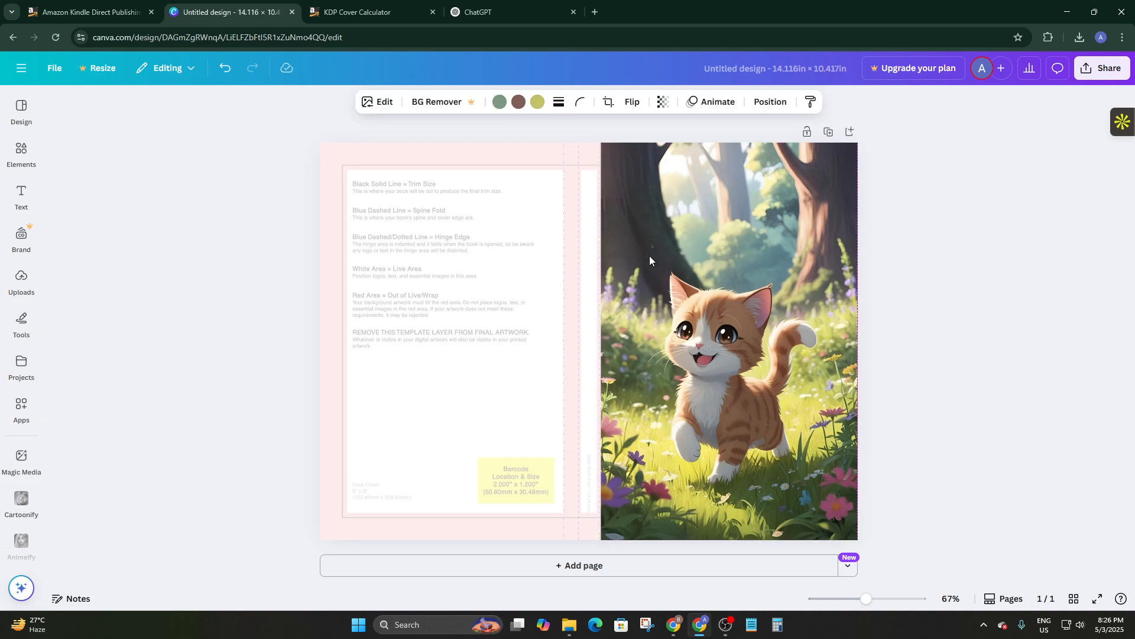
left_click(940, 248)
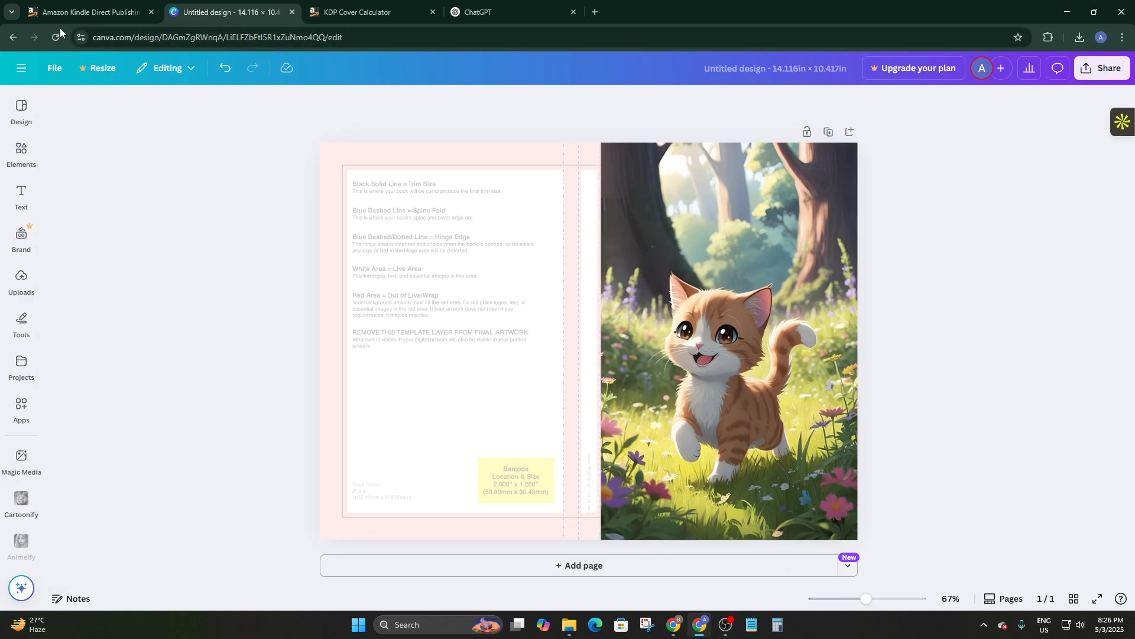
Step: Add a square shape and resize it into a full-height strip covering the spine between the two covers
left_click(22, 111)
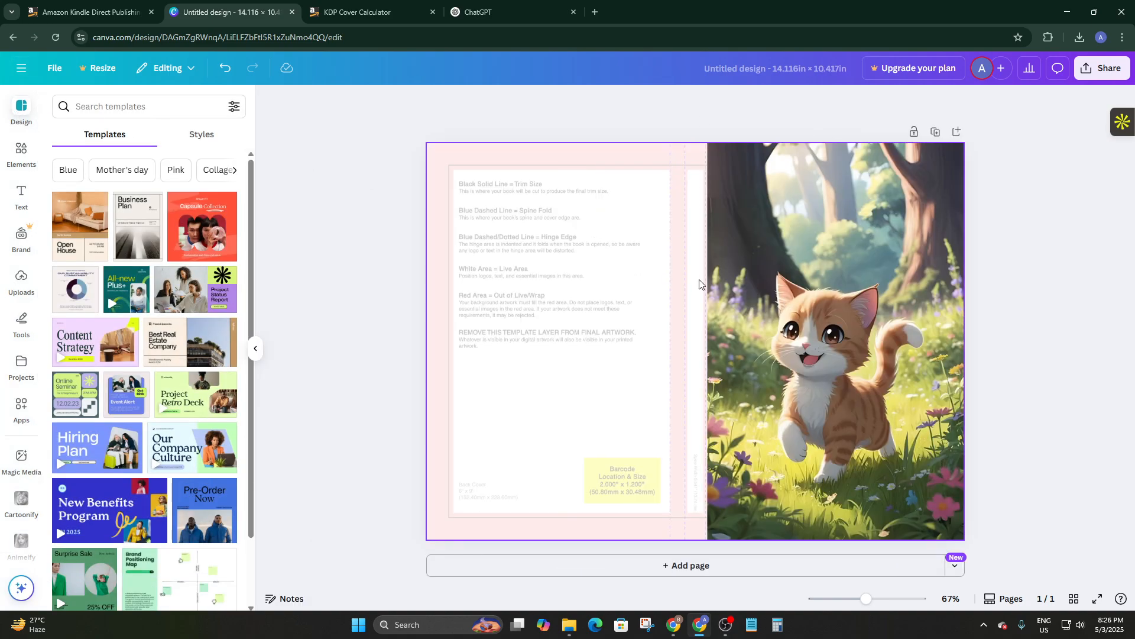
left_click(21, 152)
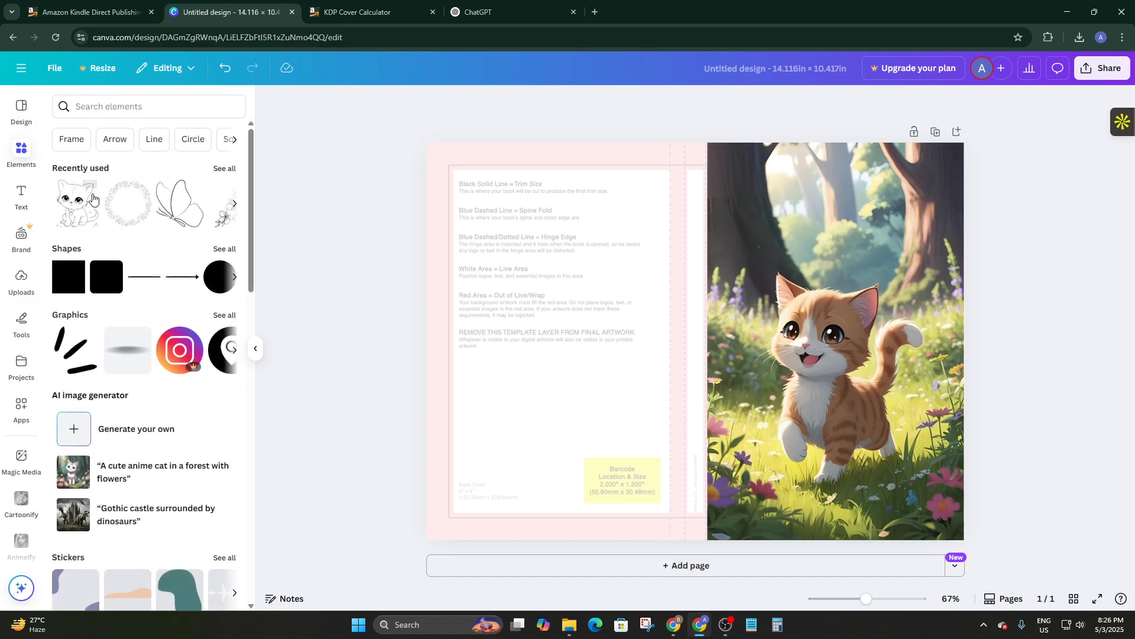
left_click(65, 284)
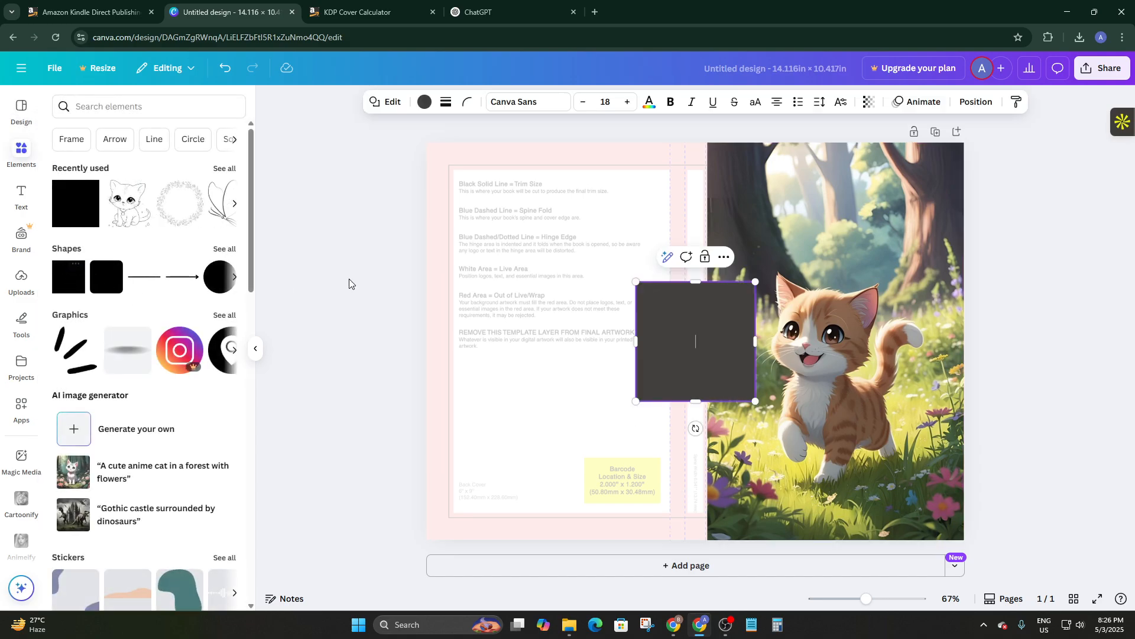
left_click_drag(754, 338, 697, 171)
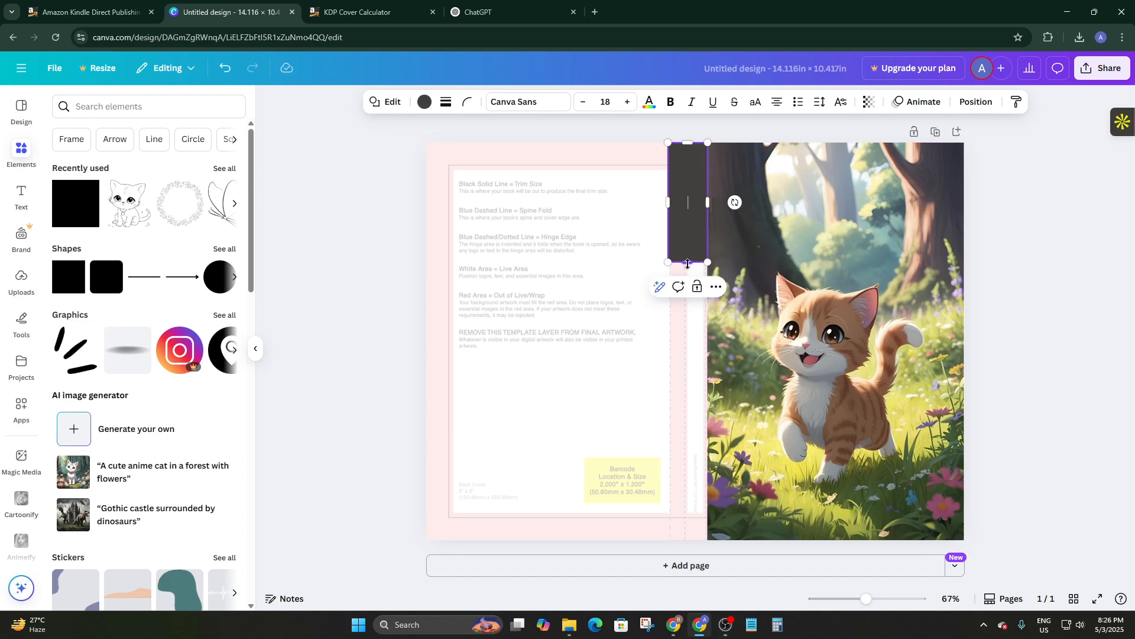
left_click_drag(678, 204, 672, 204)
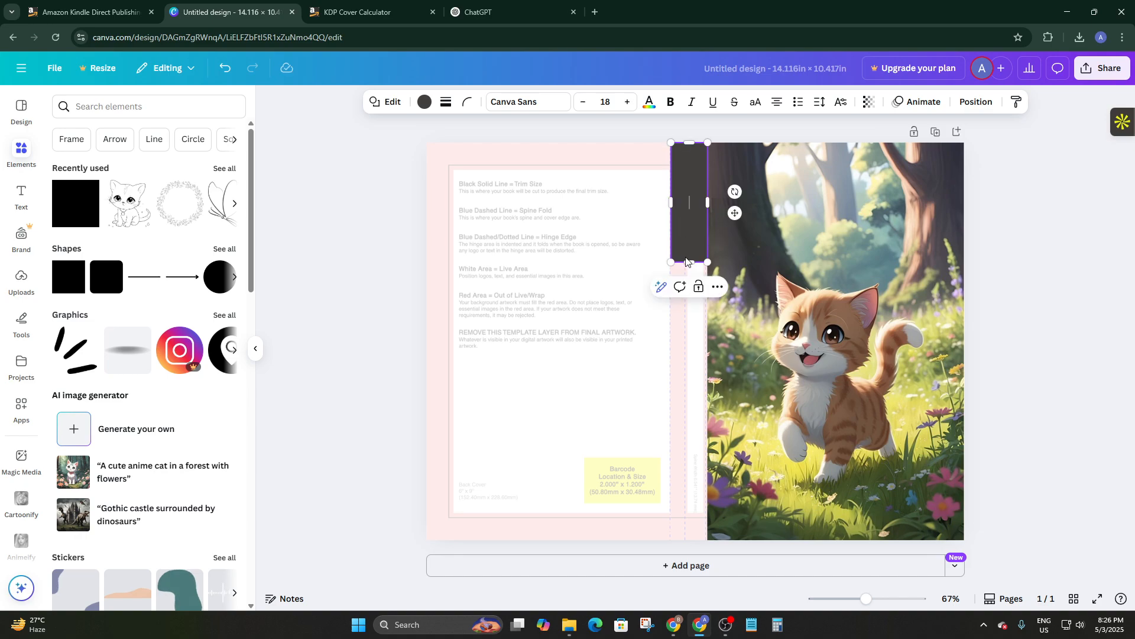
left_click_drag(687, 261, 716, 540)
left_click(1008, 334)
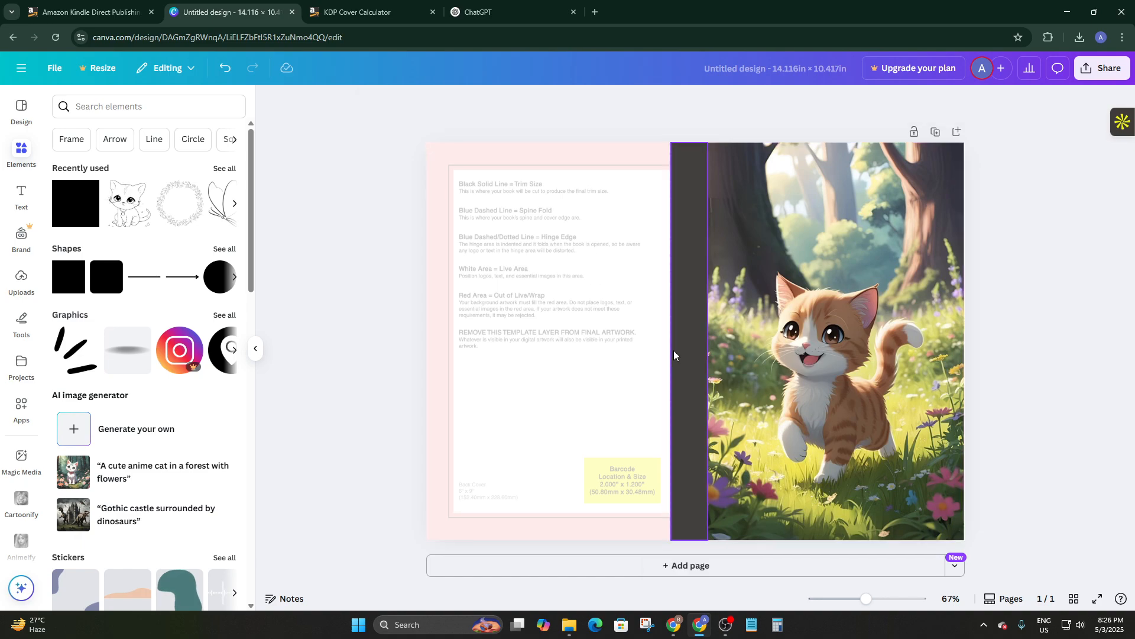
left_click(693, 338)
left_click(1009, 328)
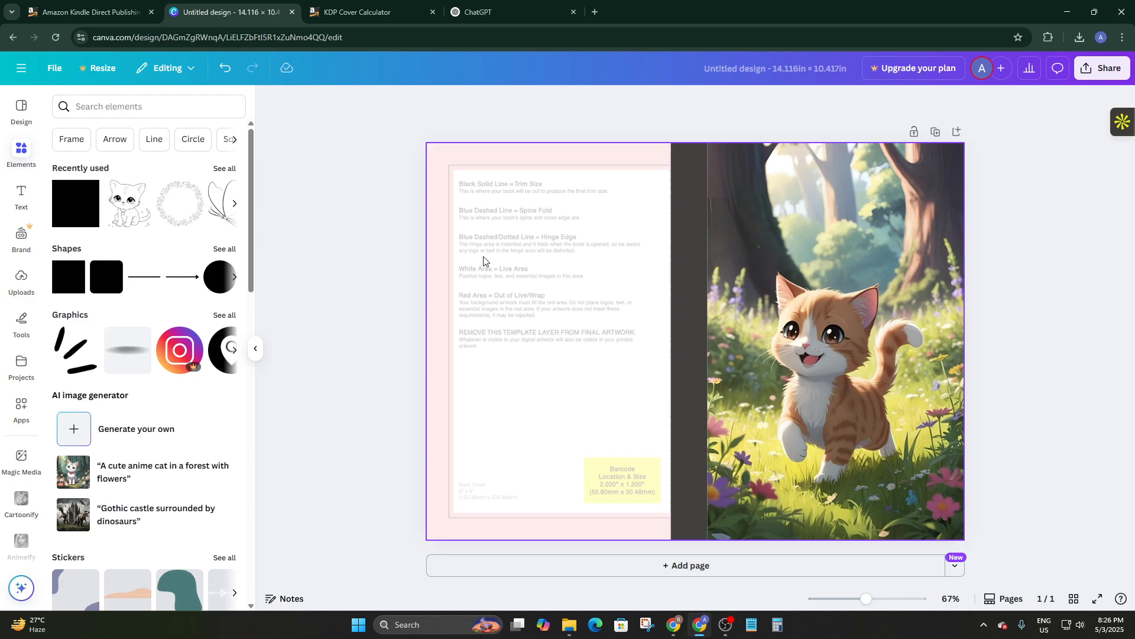
Step: Add a second square at the back cover's upper outer corner and fill it with #39383A sampled from the dark tree trunk
left_click(492, 241)
left_click_drag(80, 206, 480, 186)
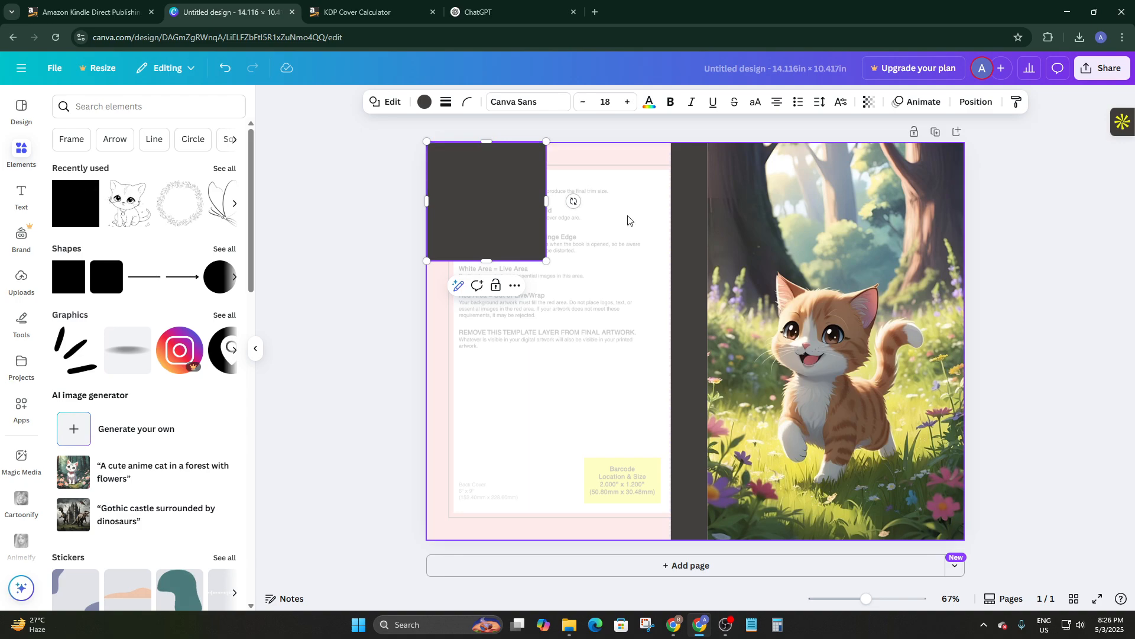
left_click(425, 102)
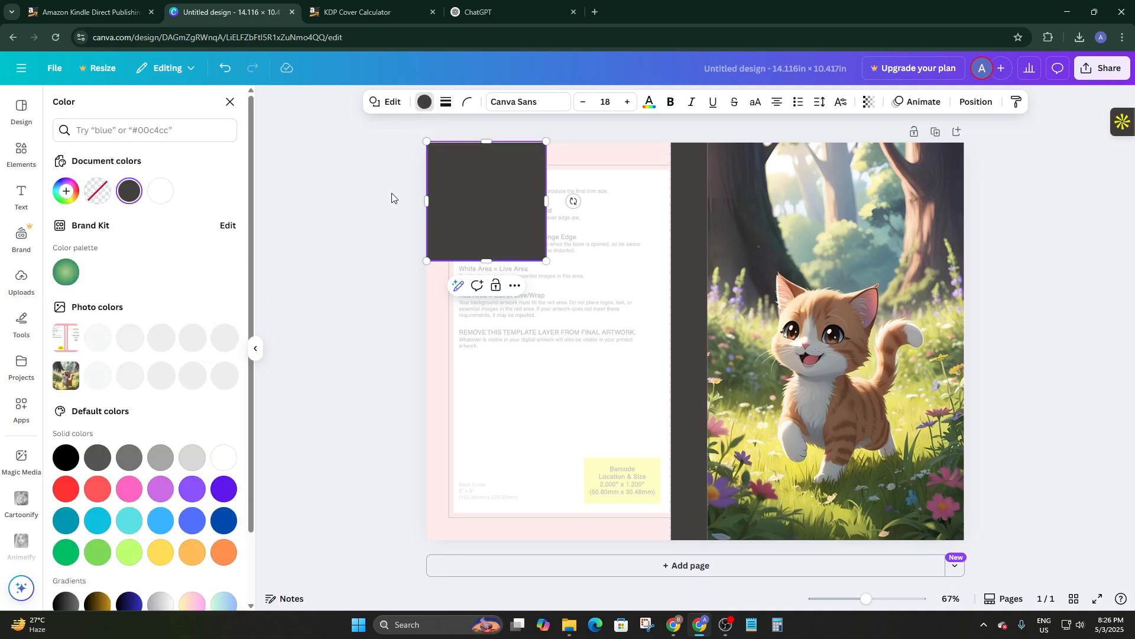
left_click(62, 198)
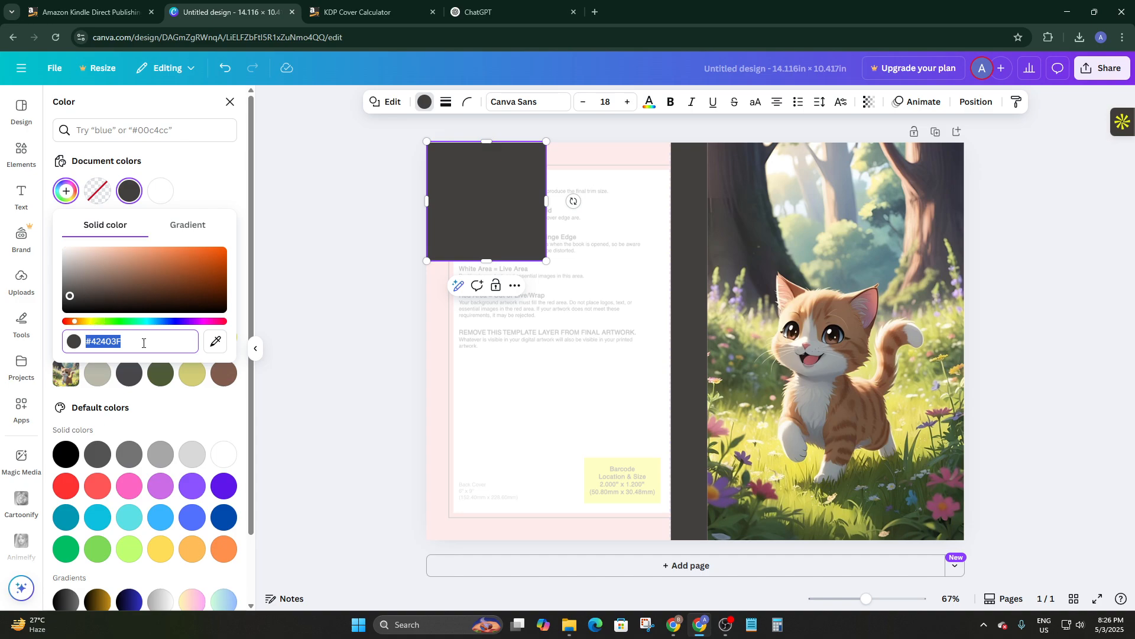
left_click(214, 343)
left_click(733, 211)
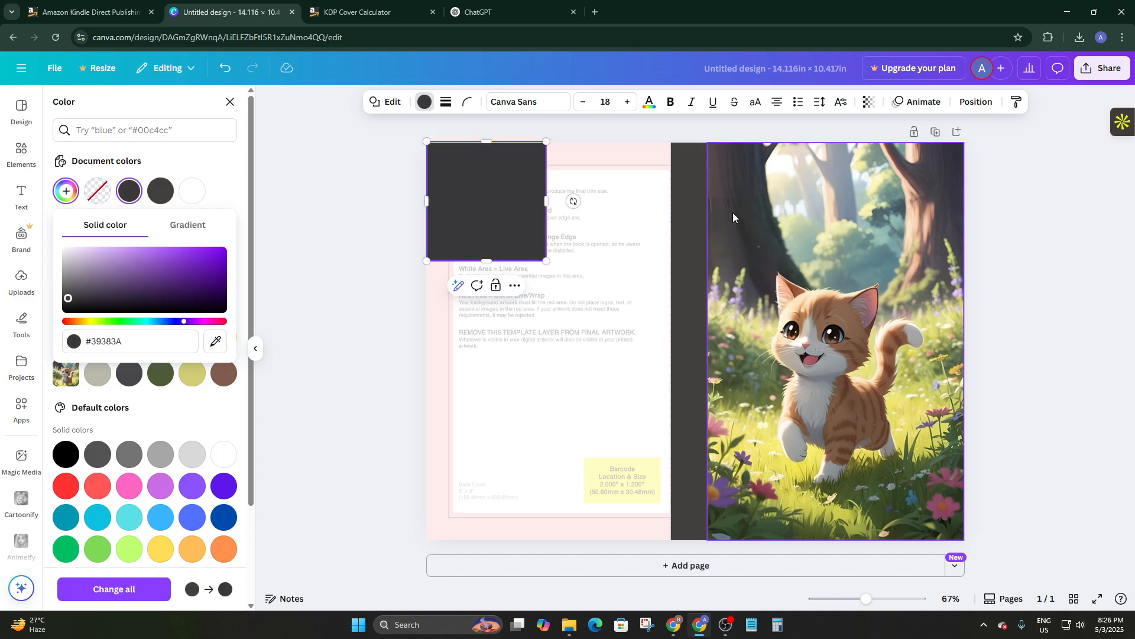
Step: Recolor the second square with brown #87635D sampled from the tree trunk and enlarge it to fill the back cover
left_click(69, 190)
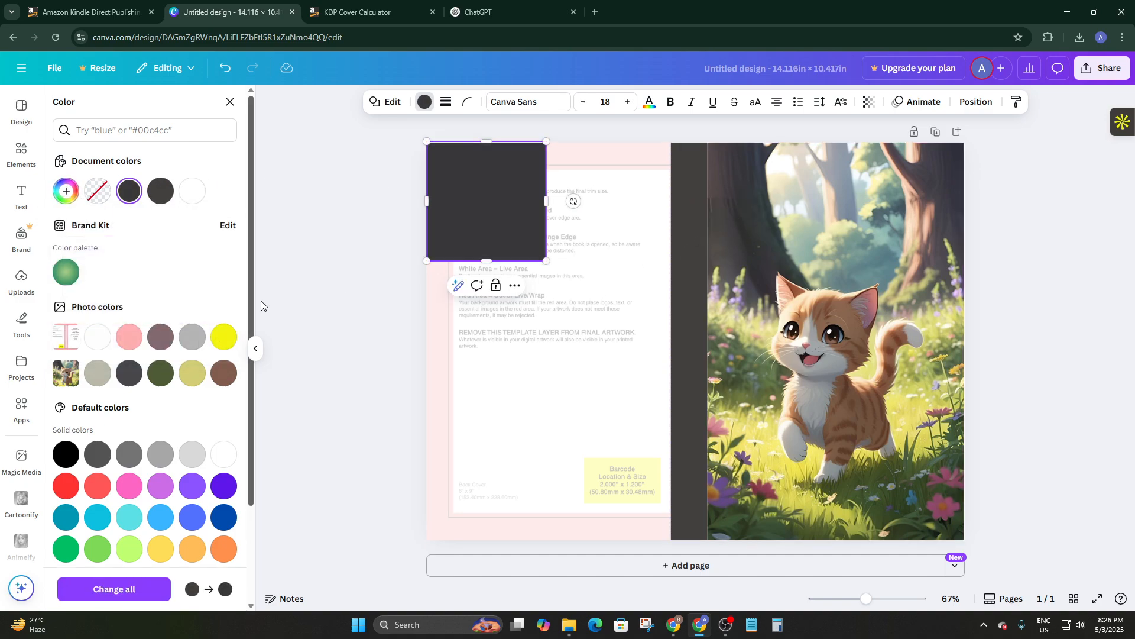
left_click(66, 191)
left_click(215, 341)
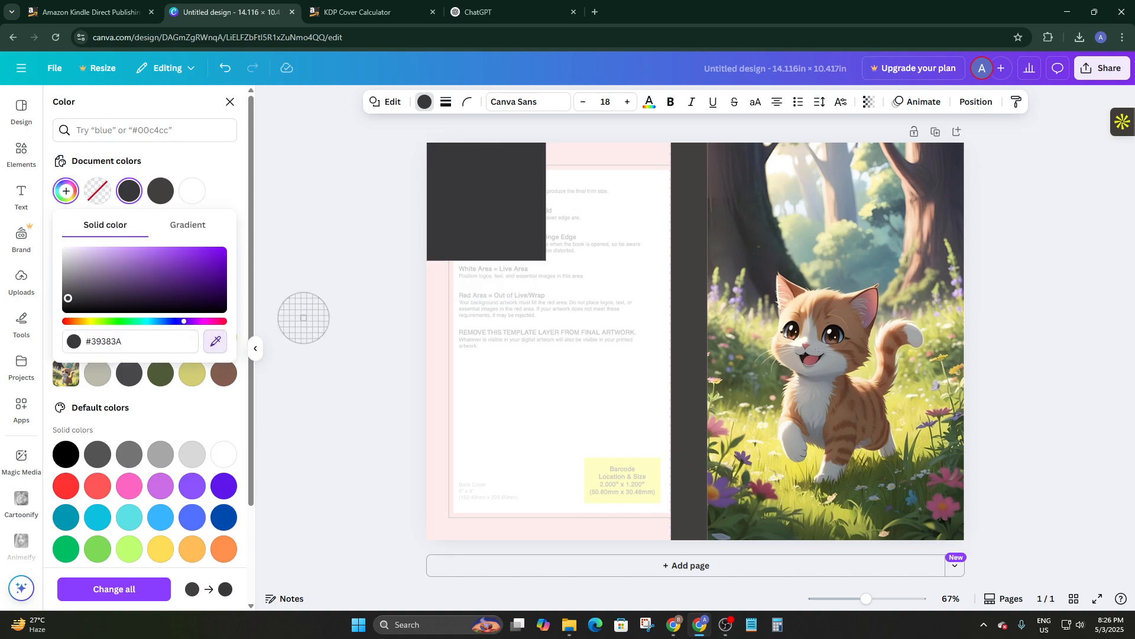
left_click(919, 208)
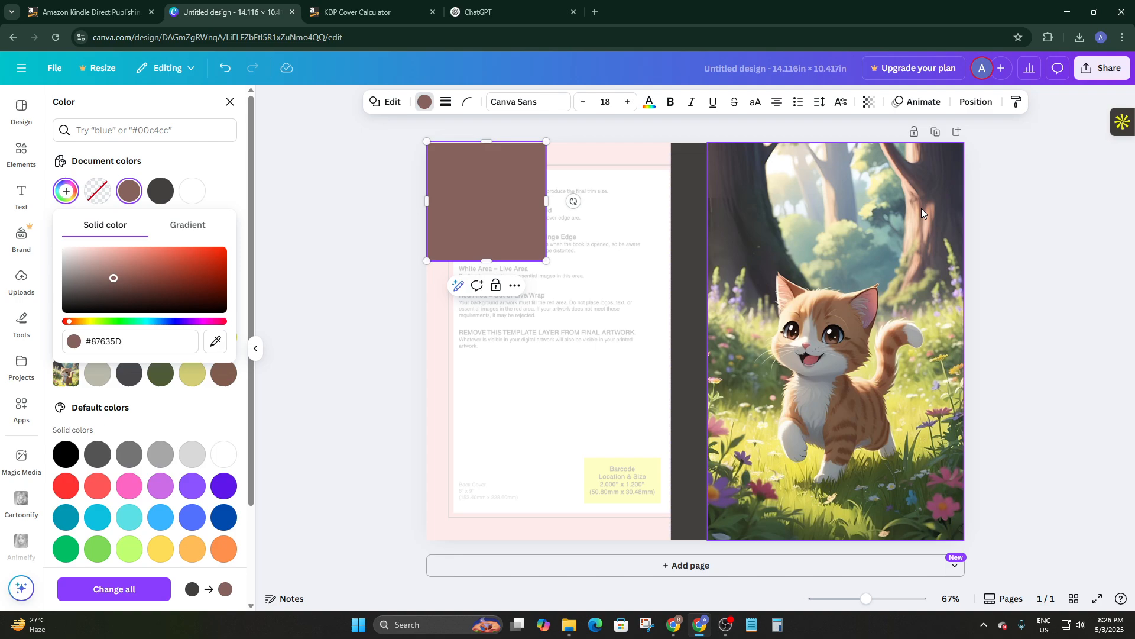
left_click_drag(546, 261, 671, 545)
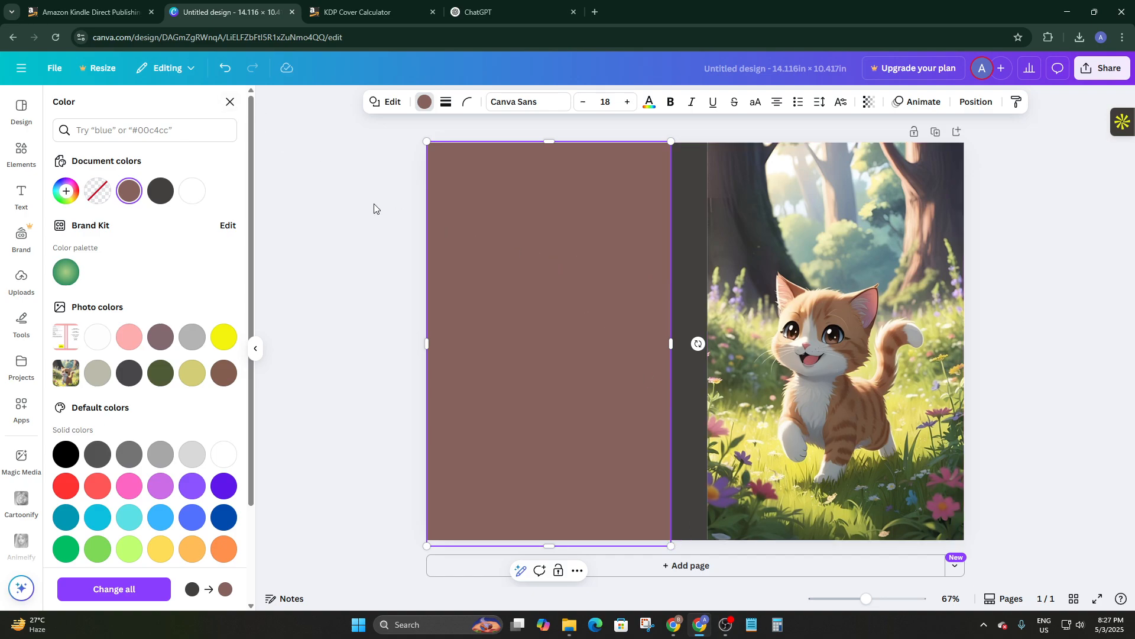
left_click(292, 211)
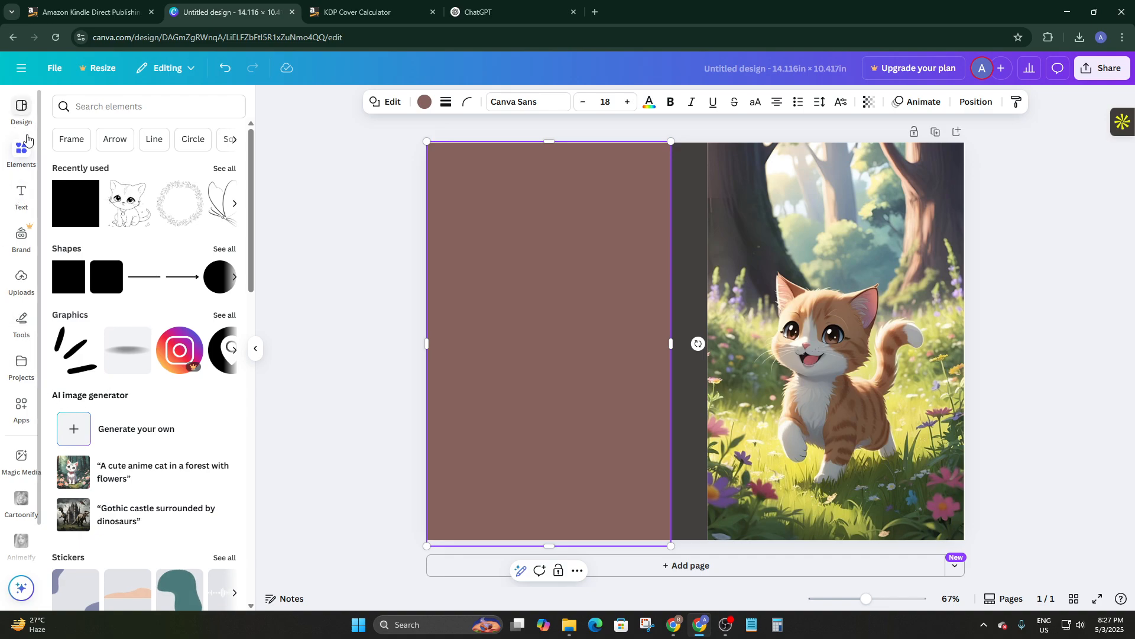
Step: Add the recently used floral line-art graphic and place it in the back cover's lower corner beside the spine
left_click(235, 206)
left_click(126, 204)
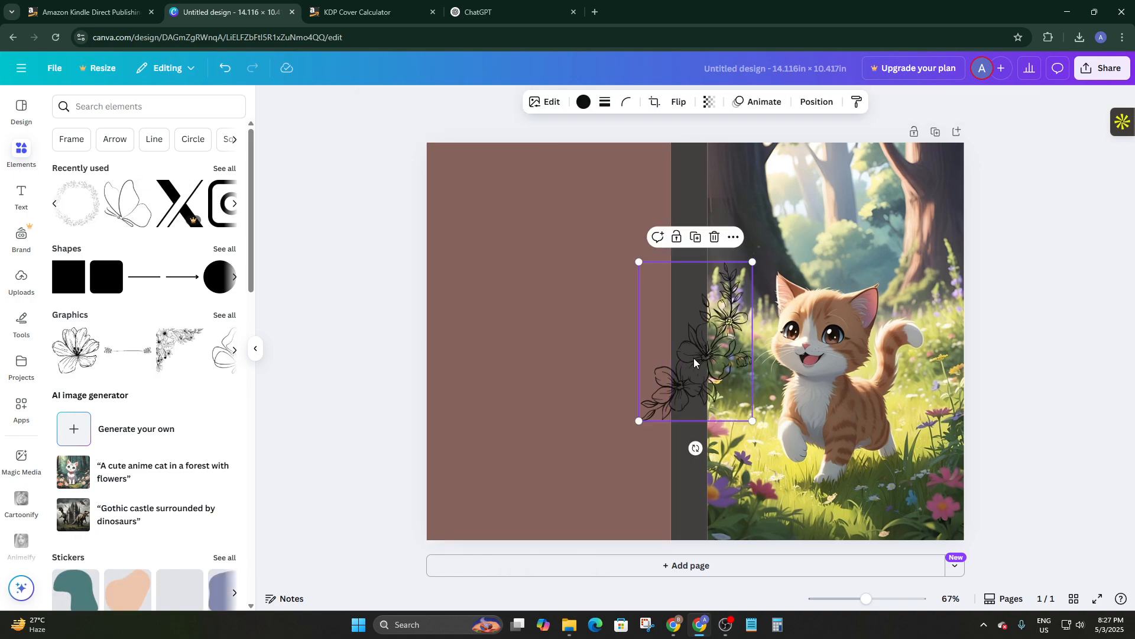
left_click_drag(697, 357, 605, 477)
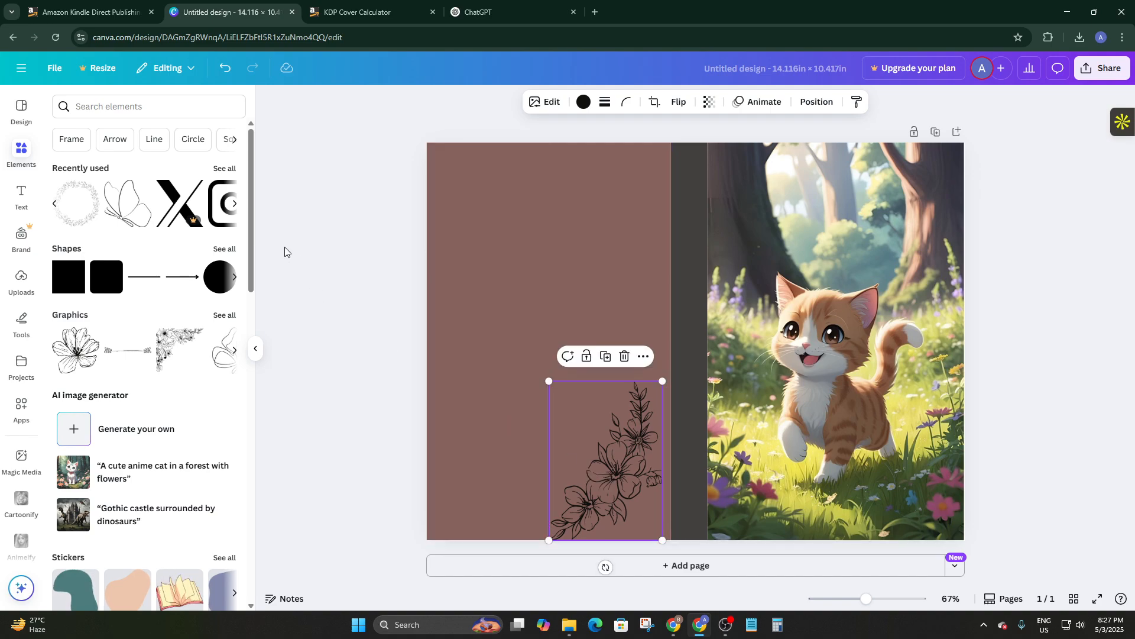
Step: Add a small, horizontally flipped butterfly outline near the back cover's flowers and duplicate it
left_click(126, 204)
left_click_drag(680, 355, 533, 325)
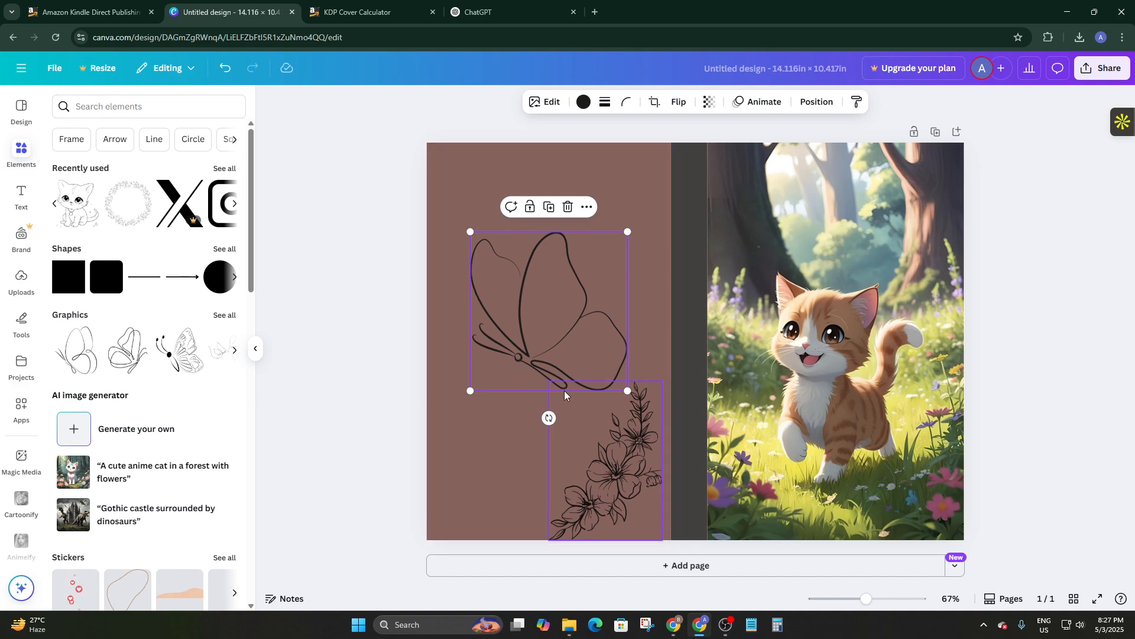
left_click_drag(626, 388, 621, 361)
left_click(679, 101)
left_click(686, 131)
left_click(546, 390)
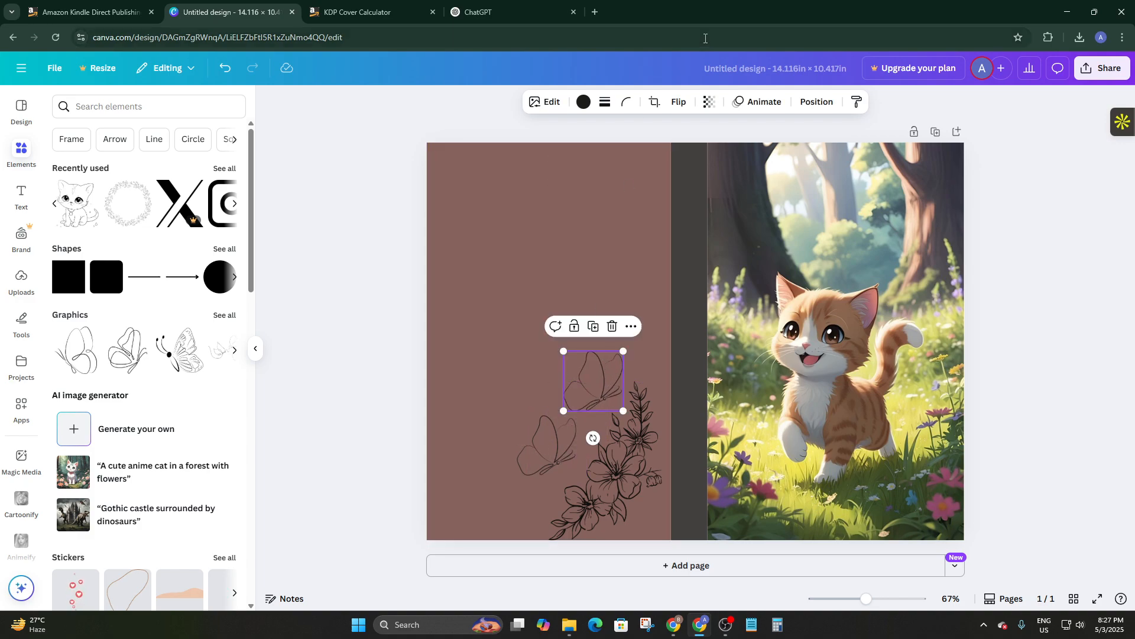
Step: Flip the duplicate butterfly and shrink it into a smaller one above the back cover's flowers
left_click(679, 101)
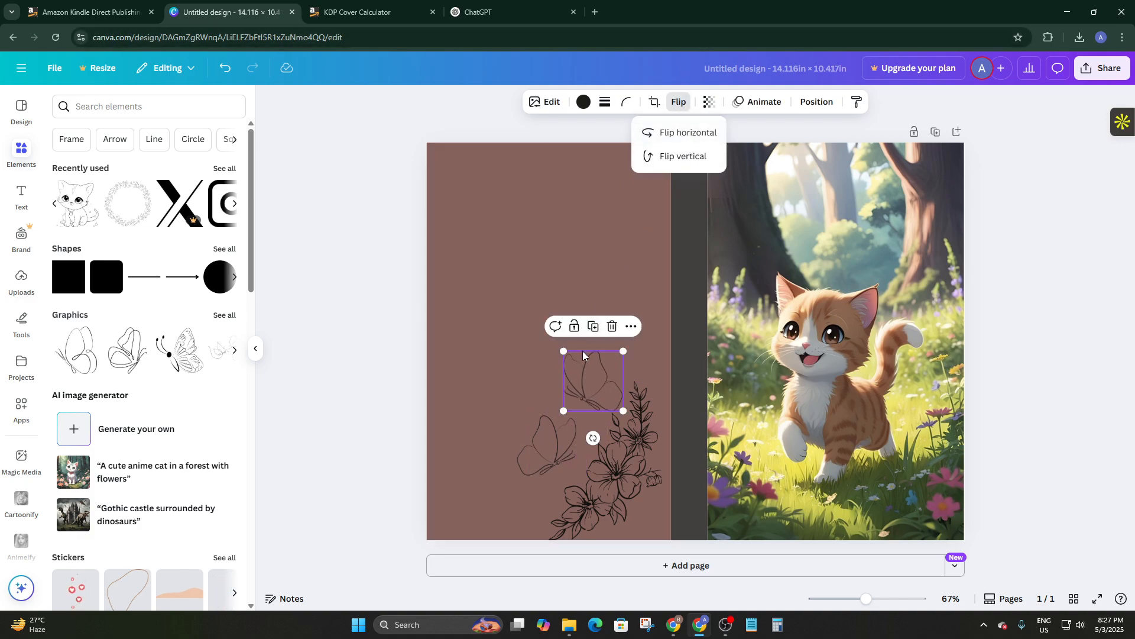
left_click_drag(564, 351, 596, 400)
left_click(553, 297)
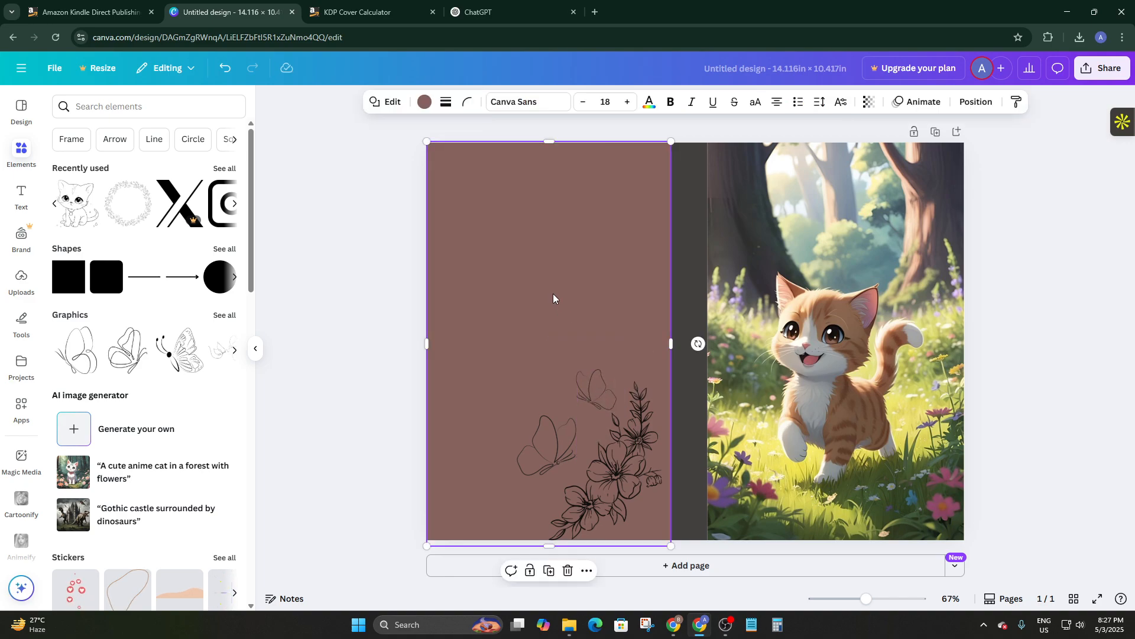
Step: Add the recently used leafy wreath graphic, scale it down and place it in the upper half of the back cover
left_click(124, 206)
left_click_drag(574, 266, 502, 216)
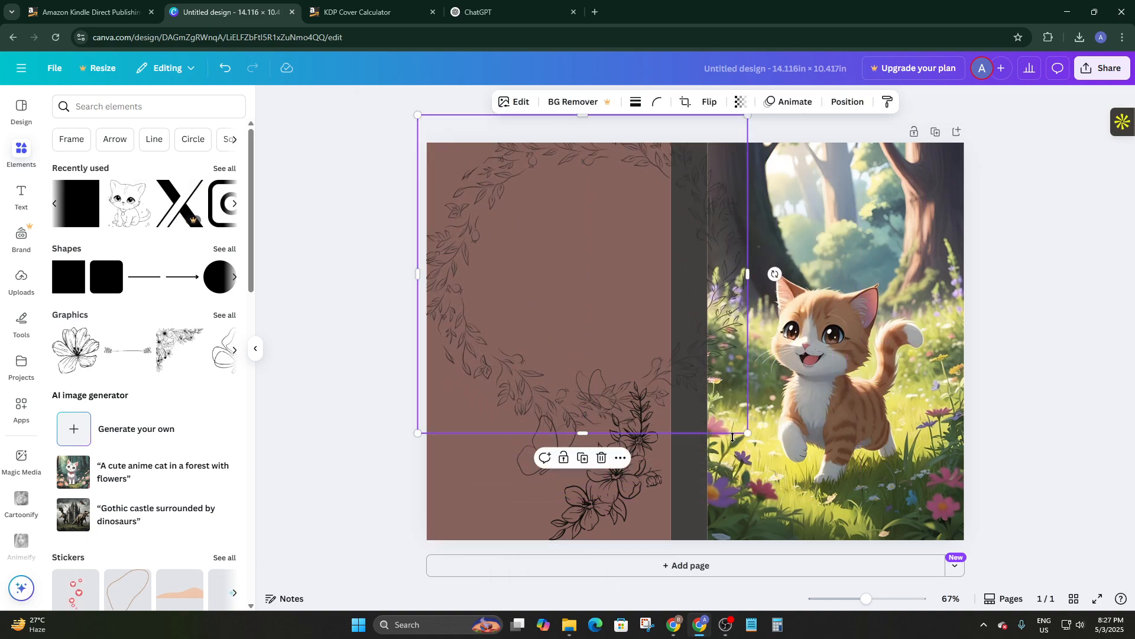
left_click_drag(748, 433, 601, 290)
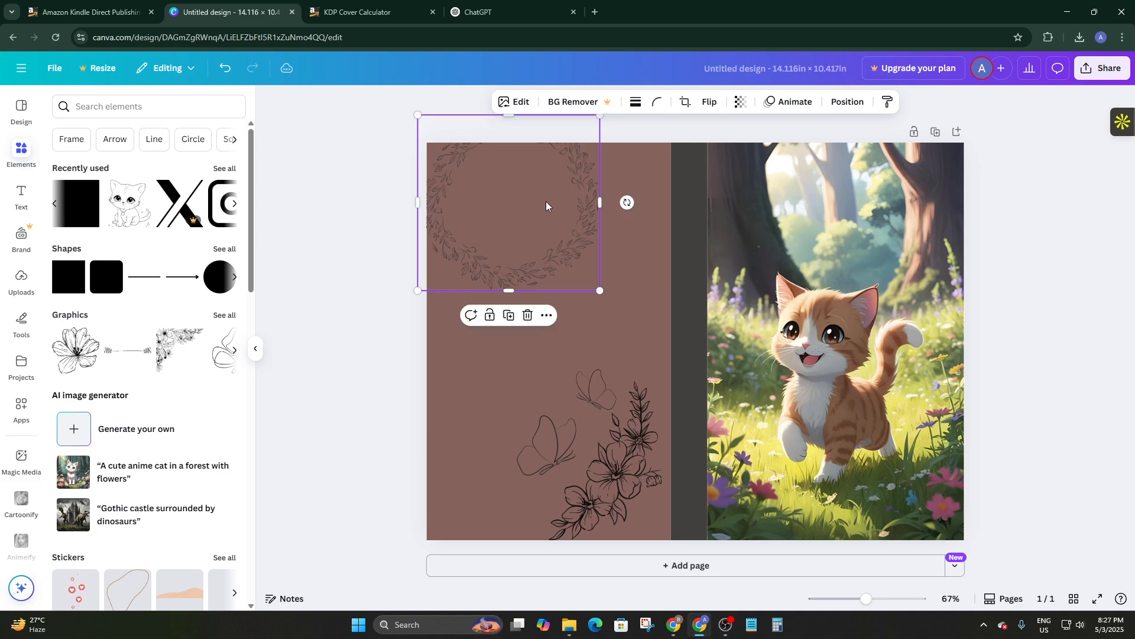
left_click_drag(546, 206, 584, 242)
Step: Search the elements for "color book" and browse all the graphics results for a suitable decoration
left_click(135, 106)
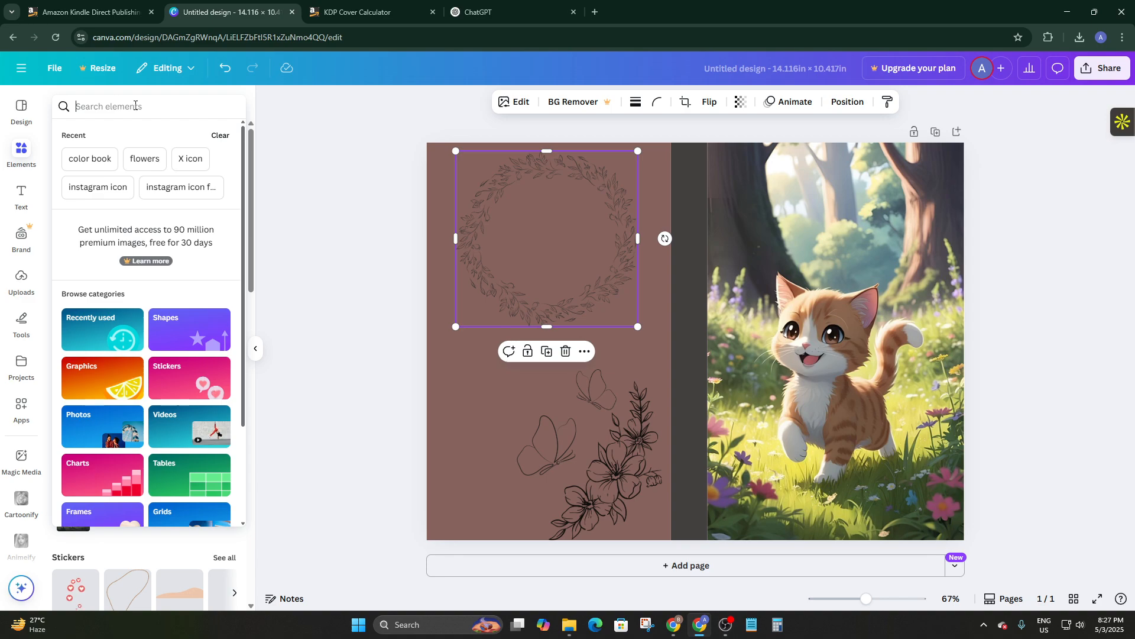
type("cl")
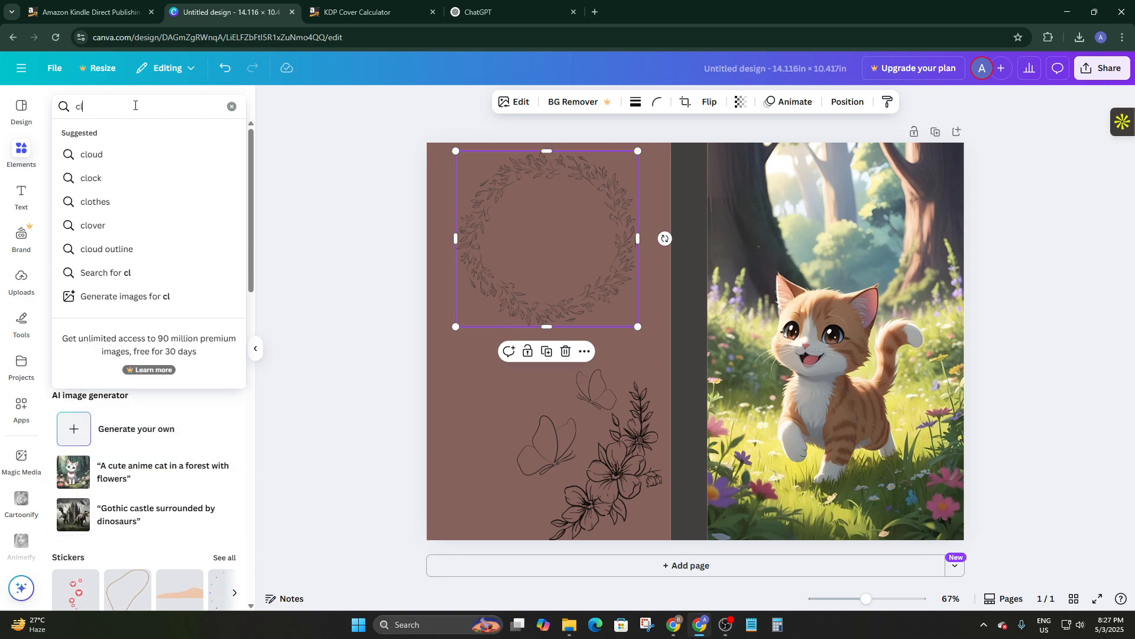
type("oolor")
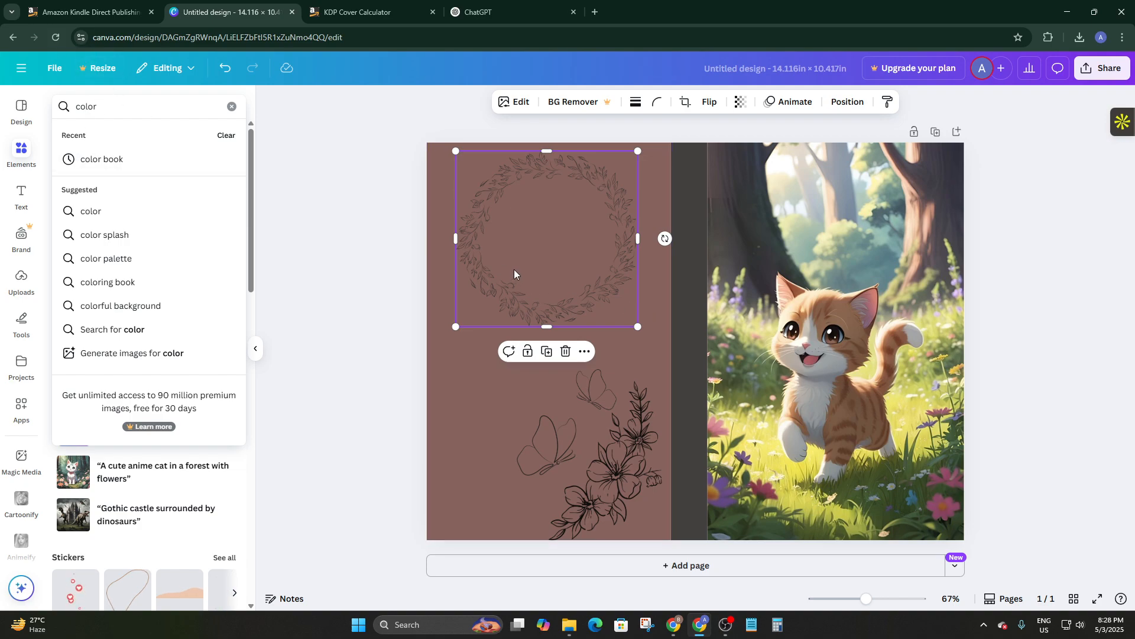
left_click(118, 160)
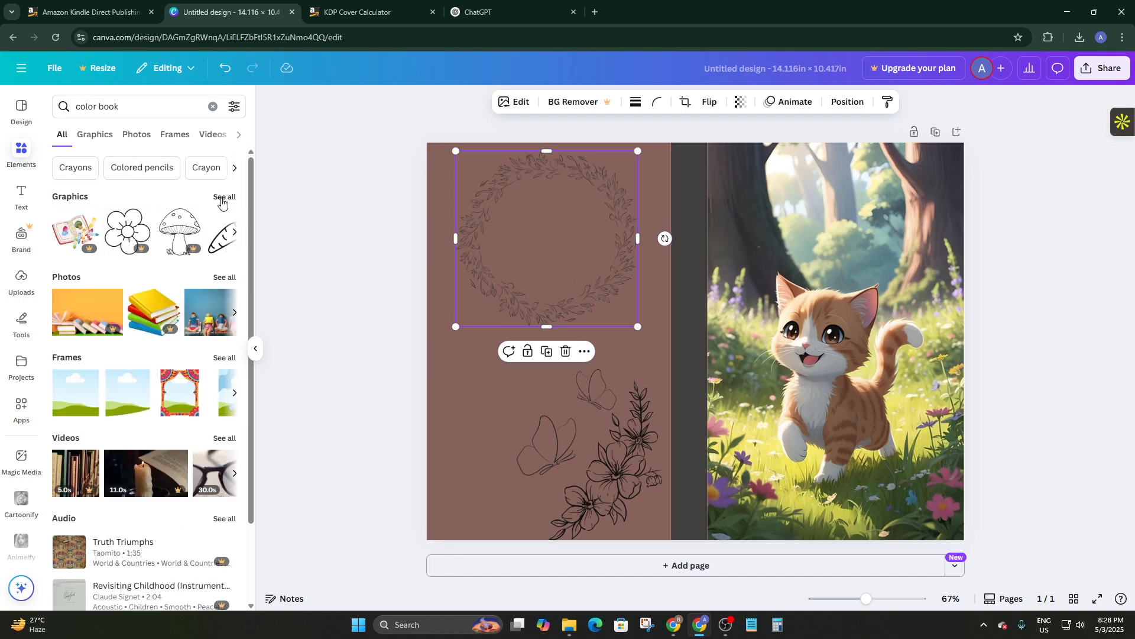
left_click(223, 196)
scroll(165, 355, "down", 10)
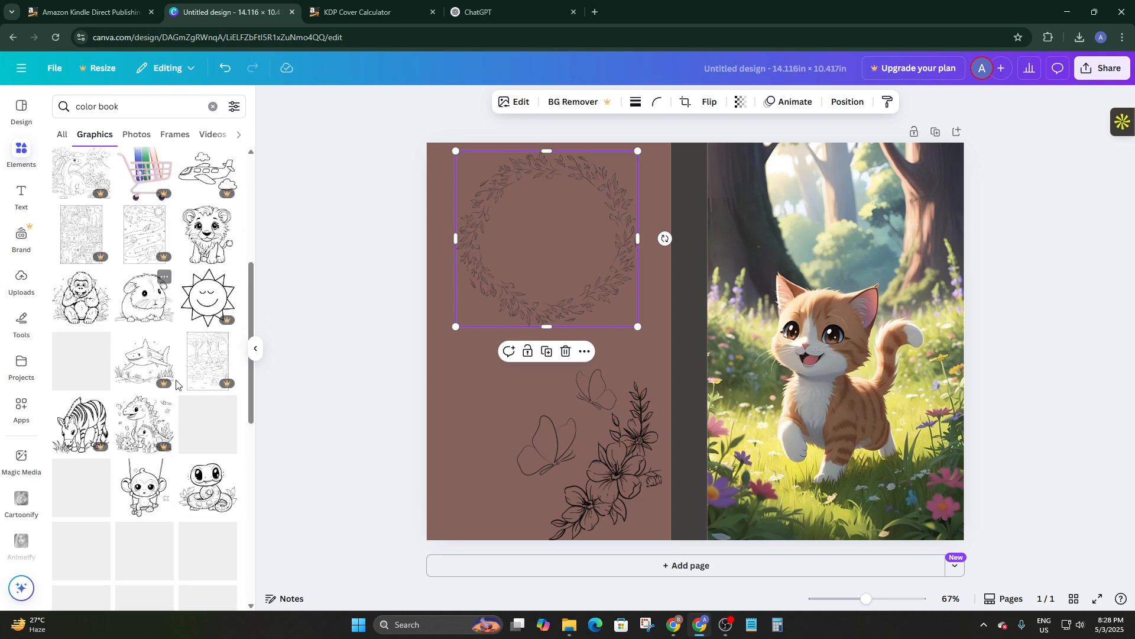
scroll(155, 351, "down", 5)
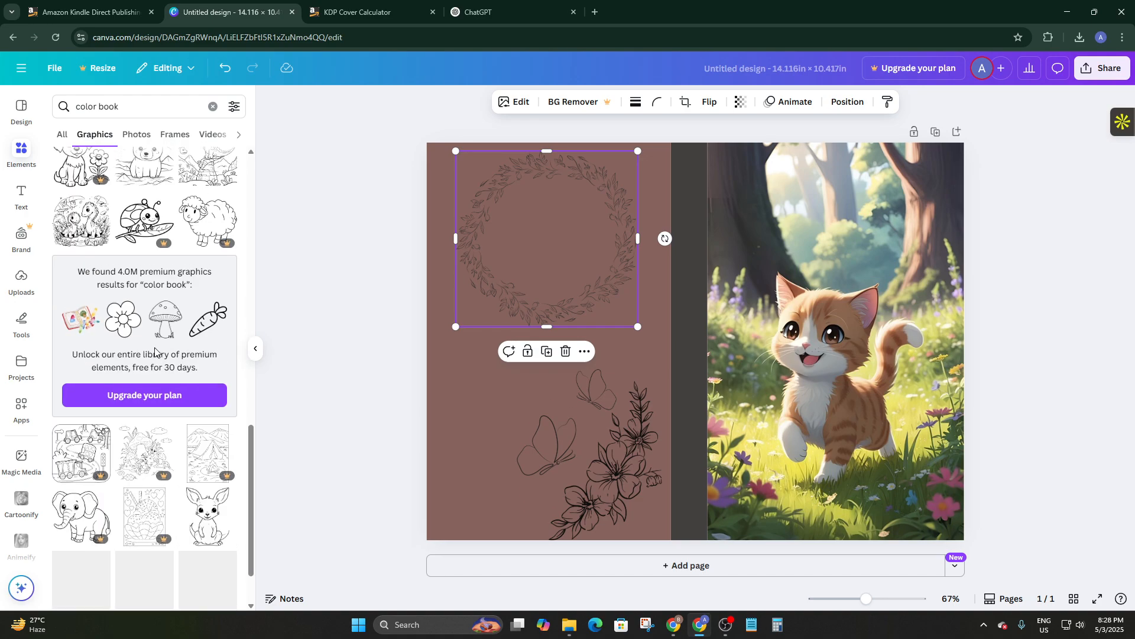
scroll(155, 350, "down", 5)
Step: Search the graphics for "flower" and add the black line-art floral corner piece to the back cover
left_click(137, 107)
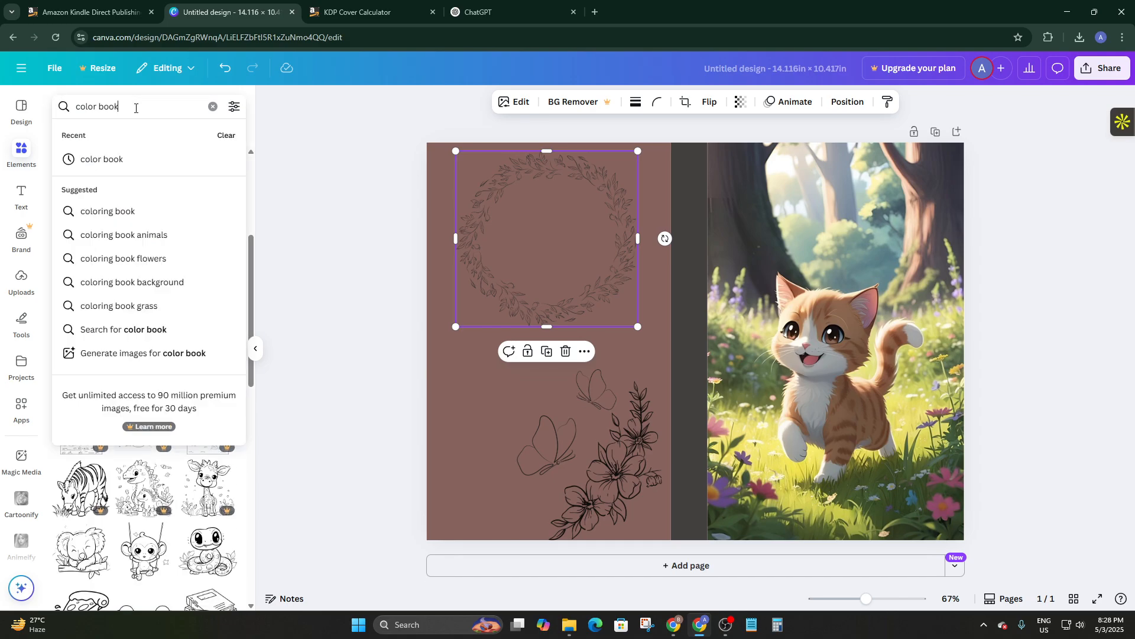
left_click_drag(136, 107, 82, 103)
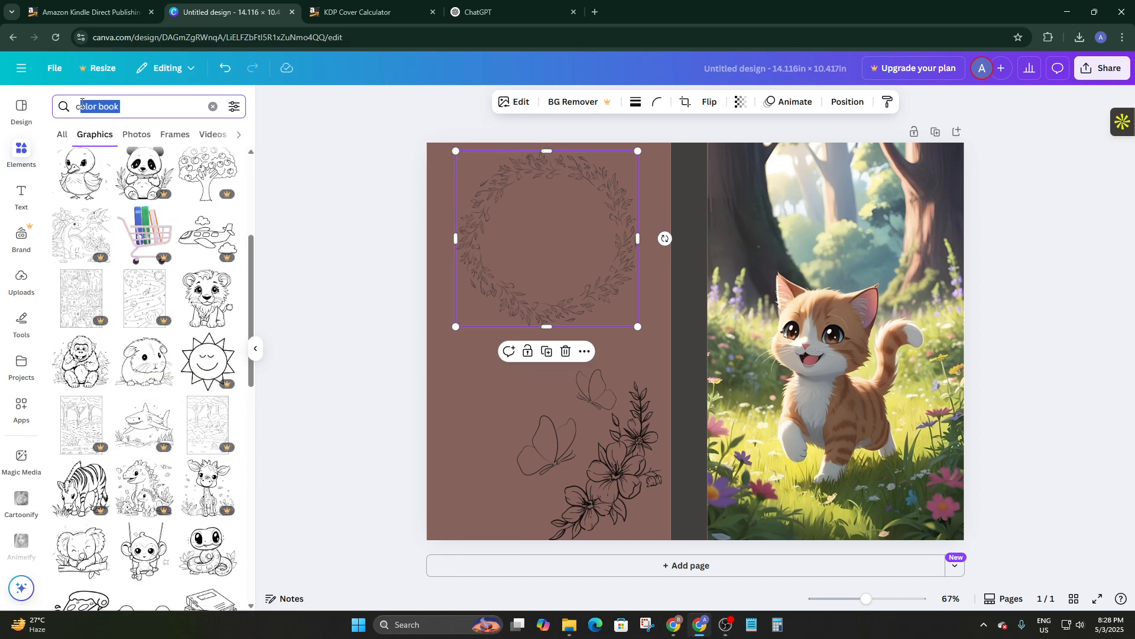
type("f")
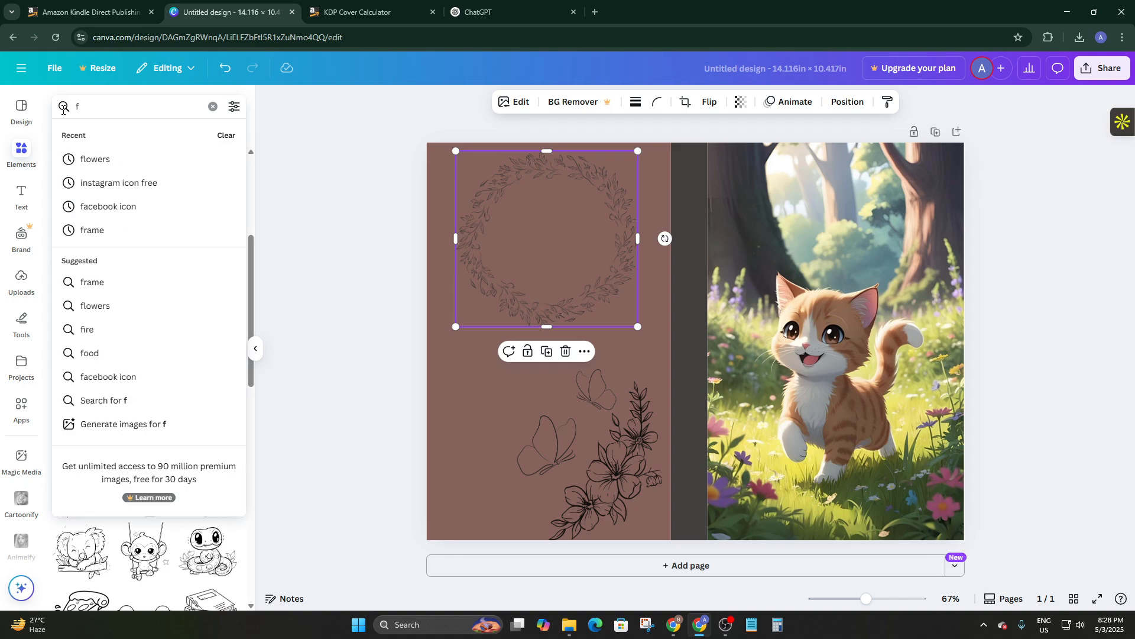
type("lower")
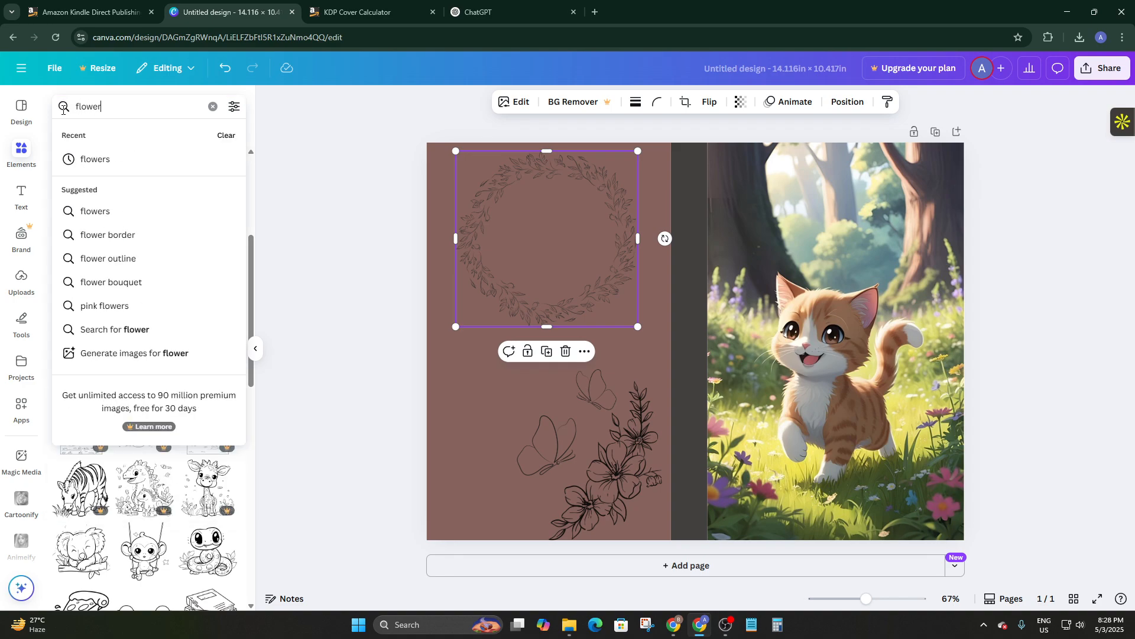
key("Return")
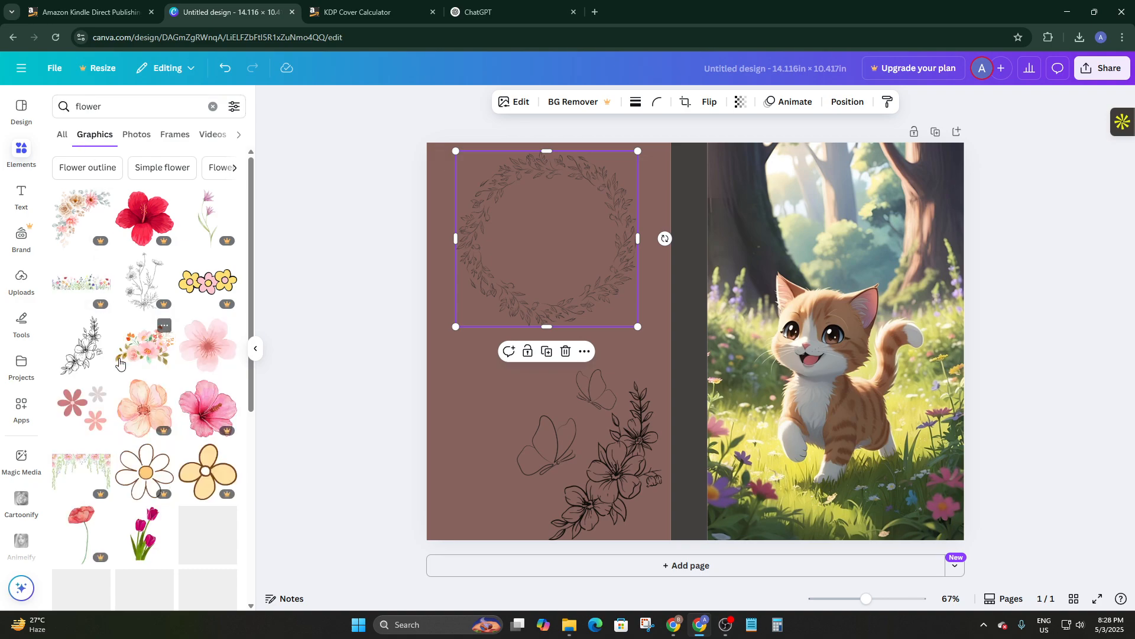
scroll(136, 414, "down", 6)
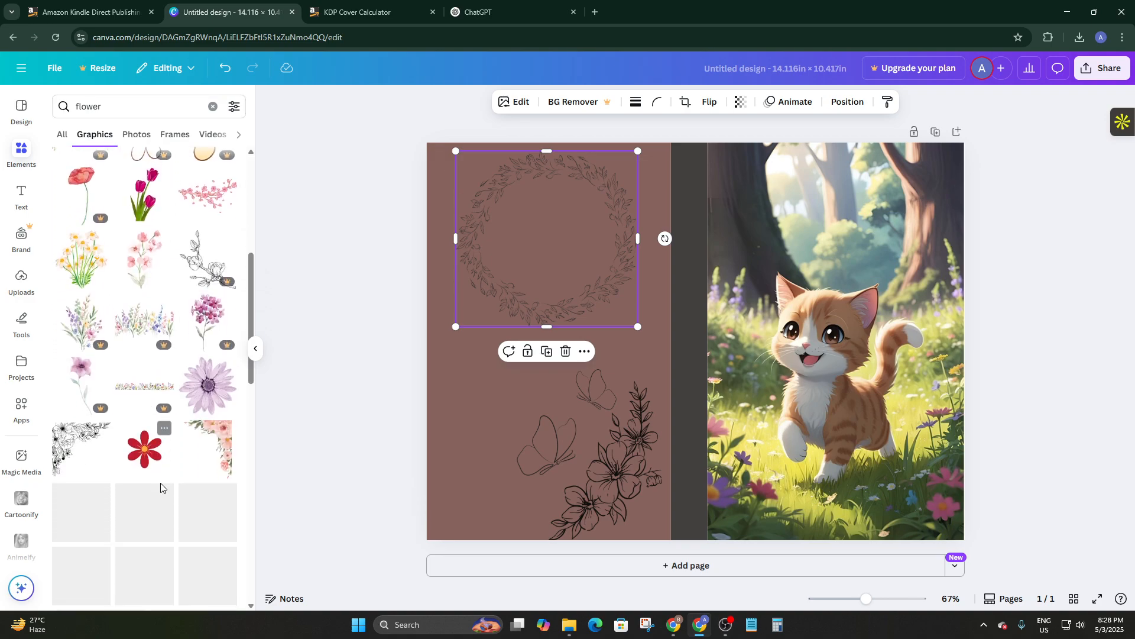
left_click(81, 453)
left_click_drag(670, 311, 471, 299)
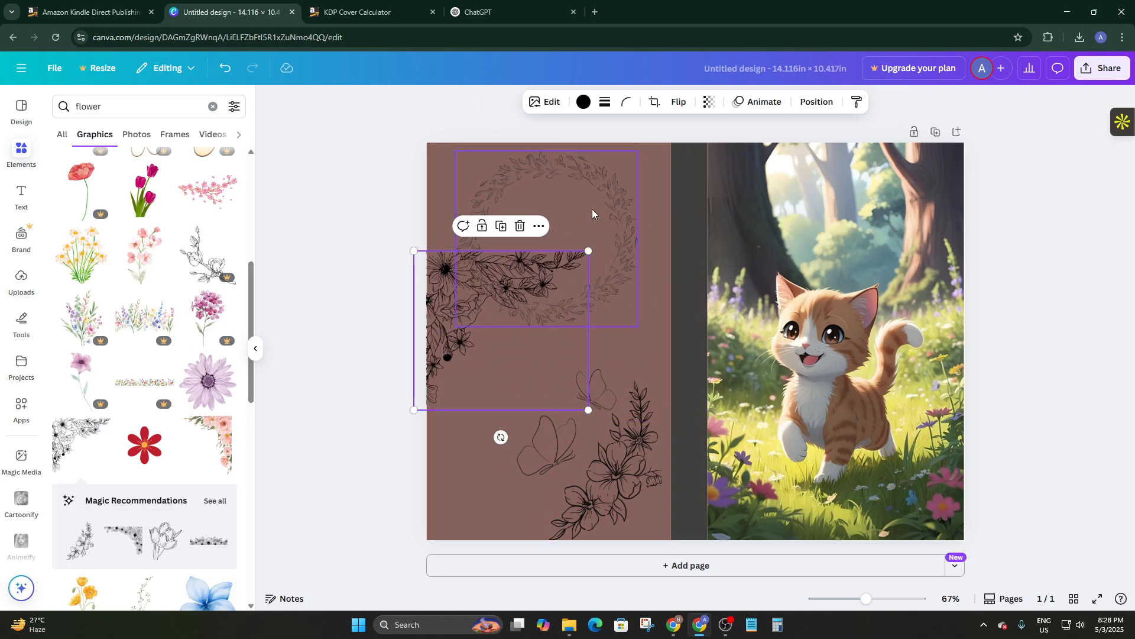
Step: Fit the floral corner piece into the back cover's upper outer corner and reposition the slightly enlarged wreath below it
left_click_drag(592, 213, 510, 261)
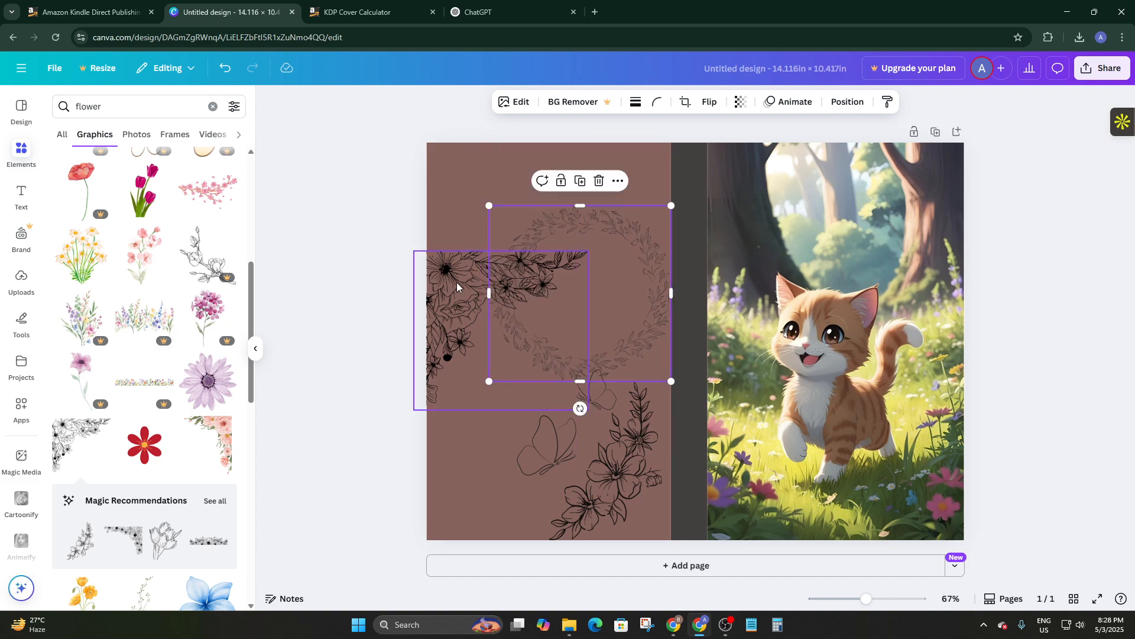
left_click_drag(432, 306, 455, 192)
left_click_drag(607, 332, 573, 332)
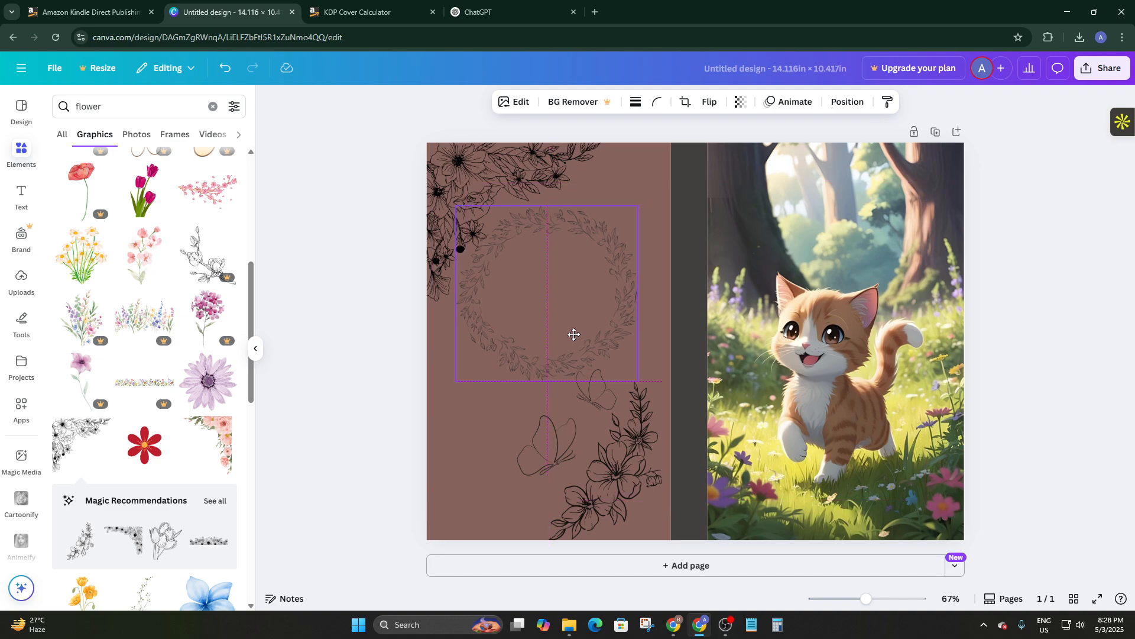
left_click_drag(641, 207, 643, 204)
left_click_drag(566, 265, 571, 270)
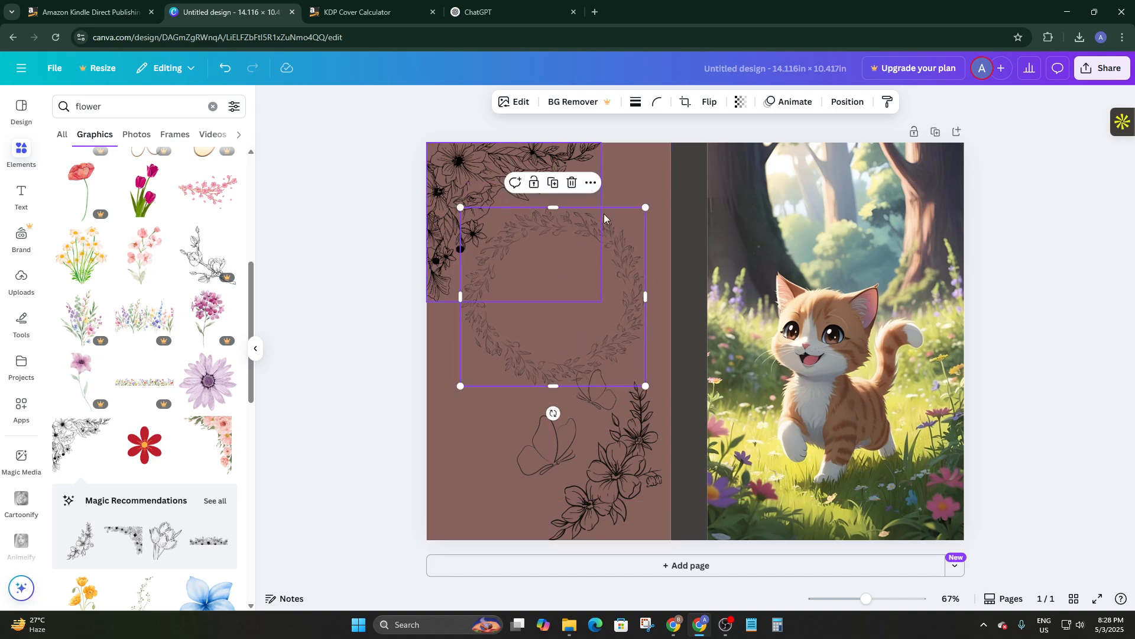
Step: Set the transparency to 88 for the upper corner flowers and 95 for the lower flowers, keeping the wreath at 100
left_click(740, 102)
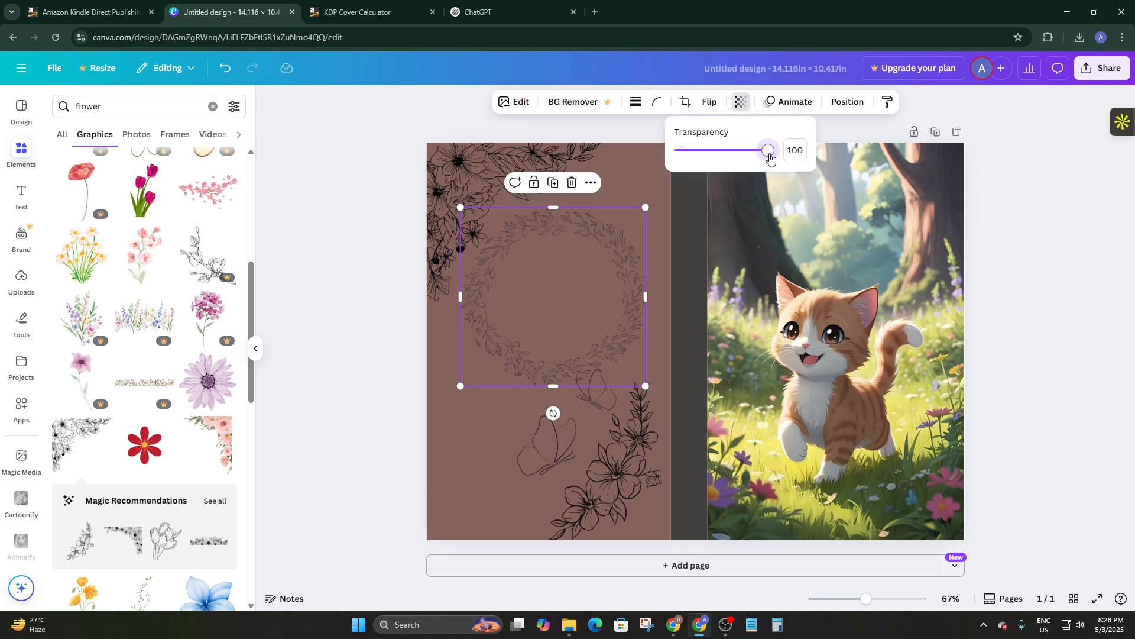
left_click(455, 183)
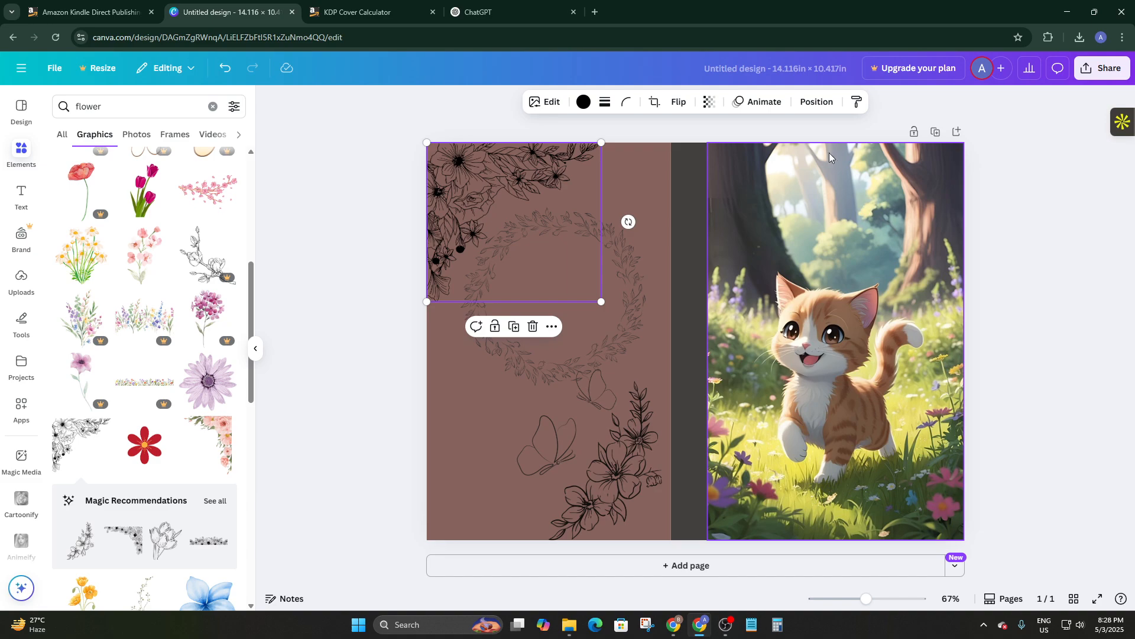
left_click(709, 102)
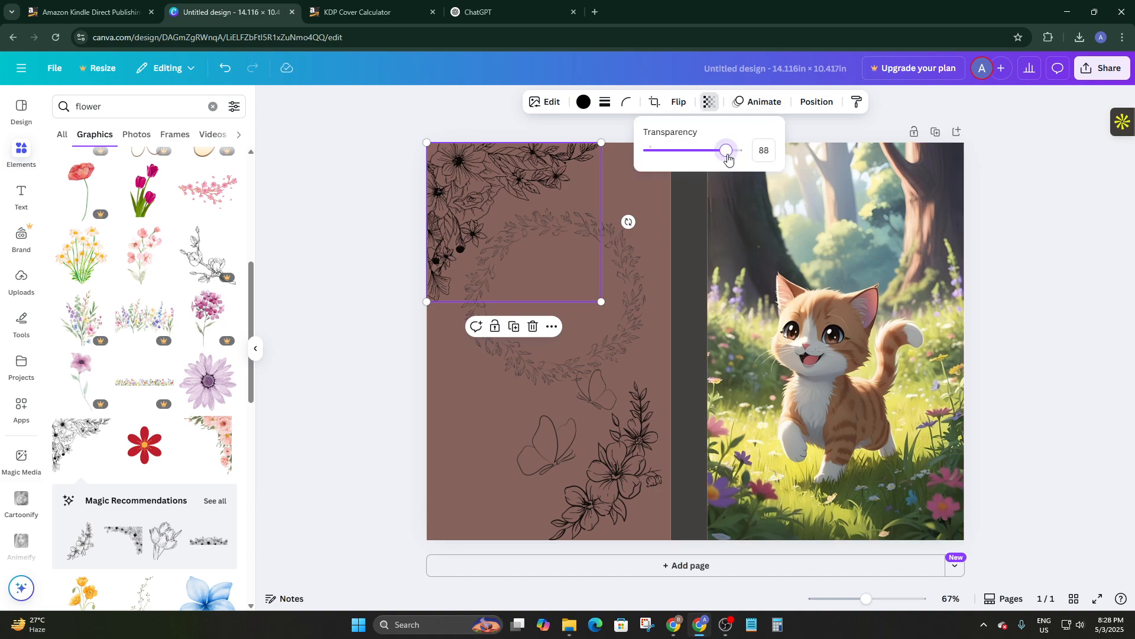
left_click(651, 477)
left_click(709, 102)
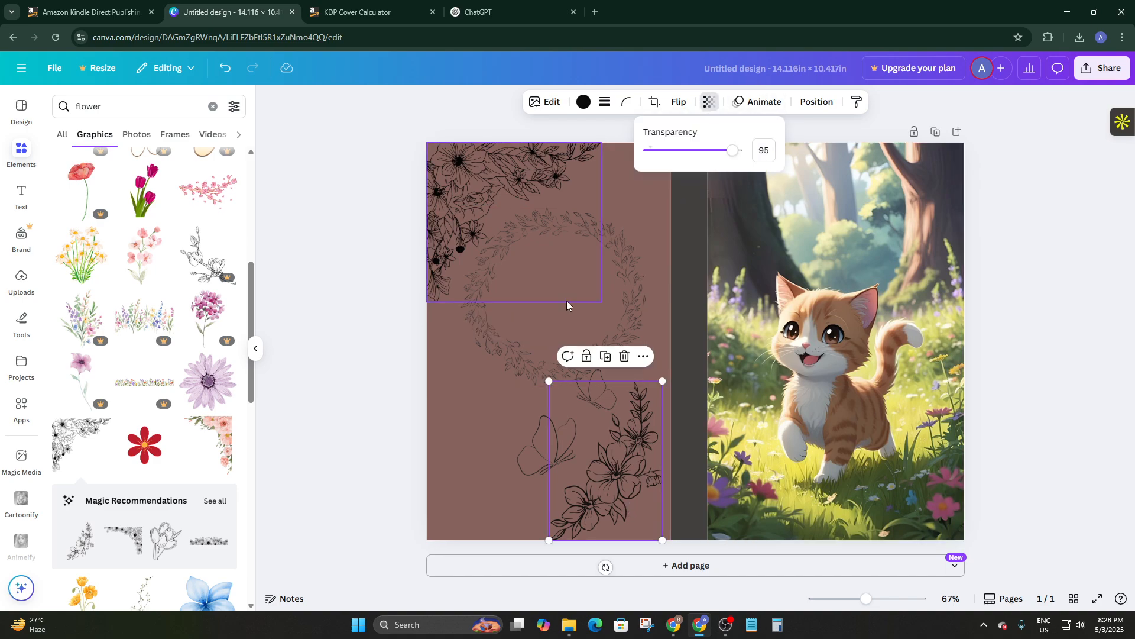
left_click(522, 296)
left_click(515, 357)
Step: Add a subheading text to the back cover reading "Happy Drawing"
left_click(21, 196)
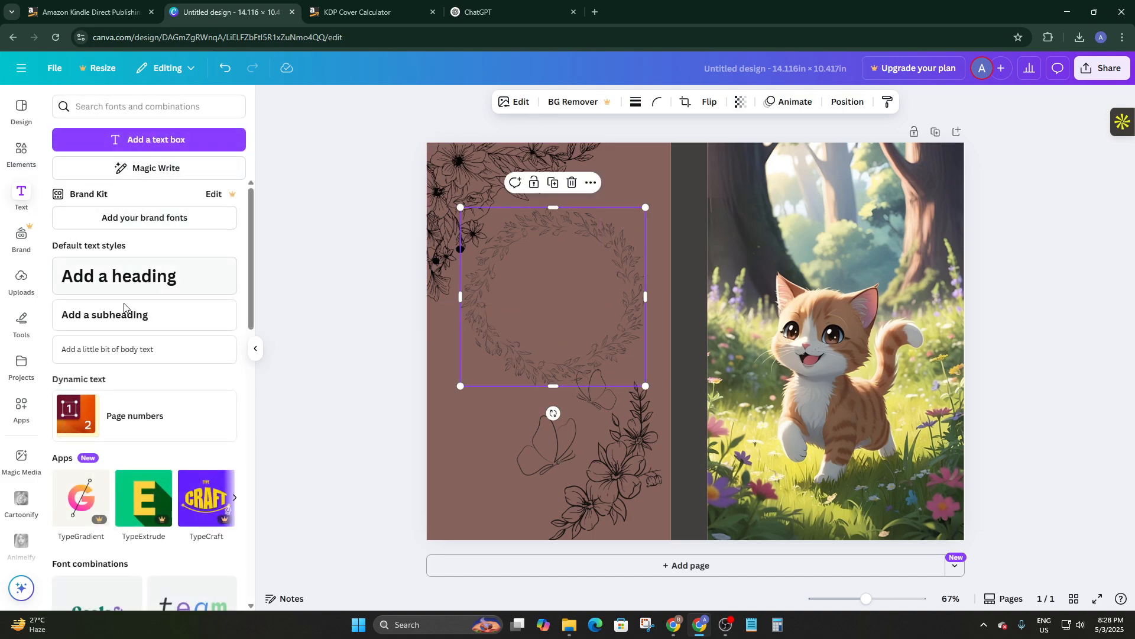
scroll(142, 358, "down", 1)
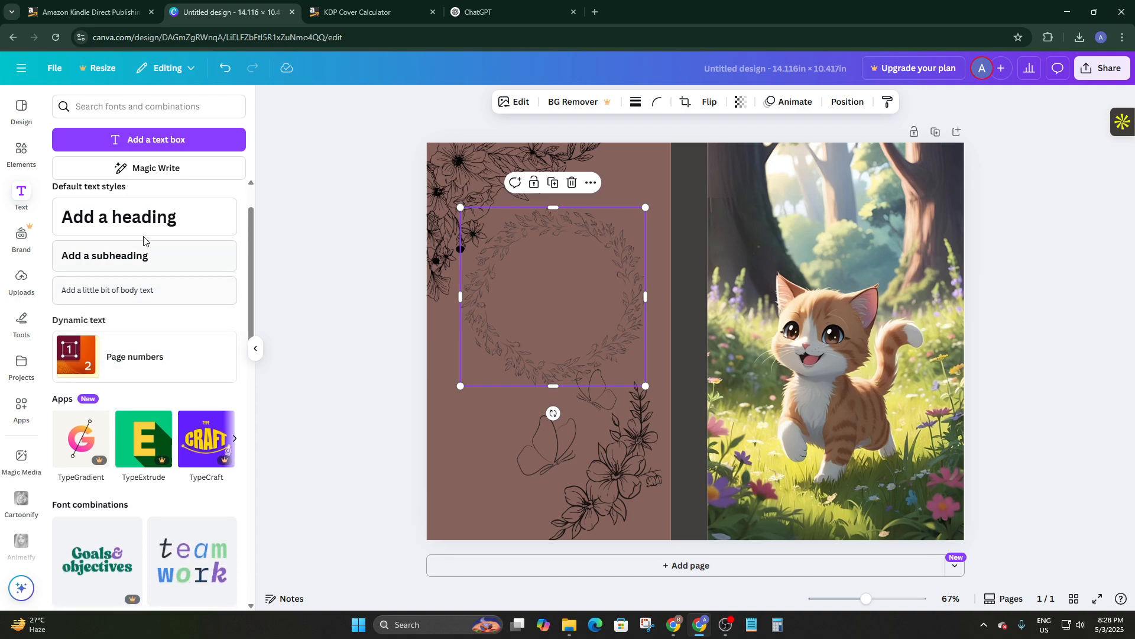
left_click(144, 258)
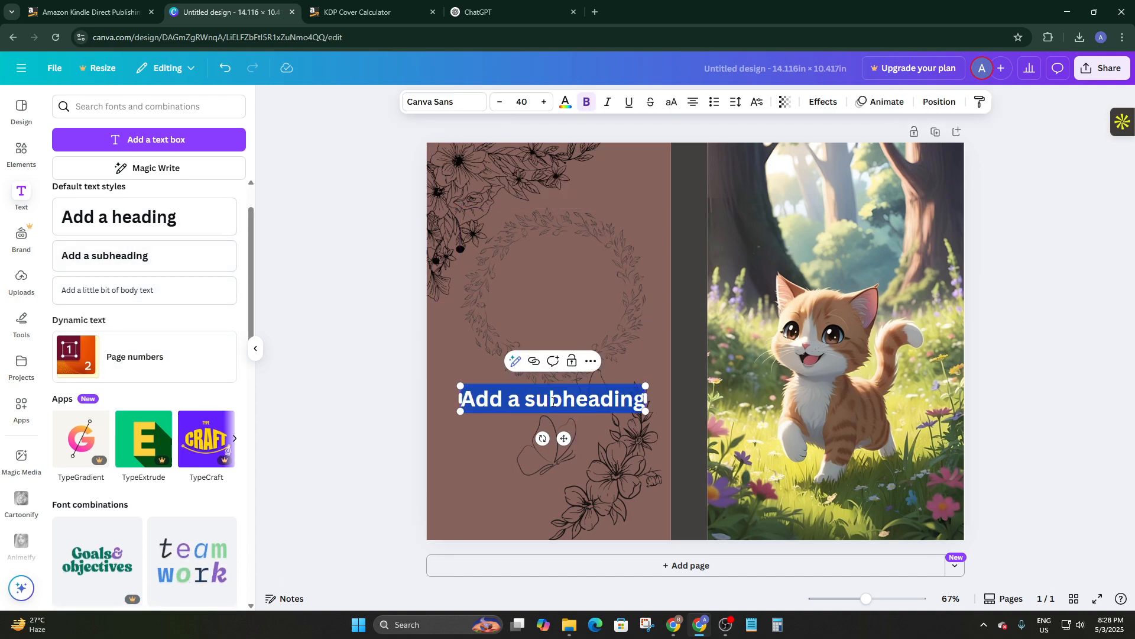
type("Happ")
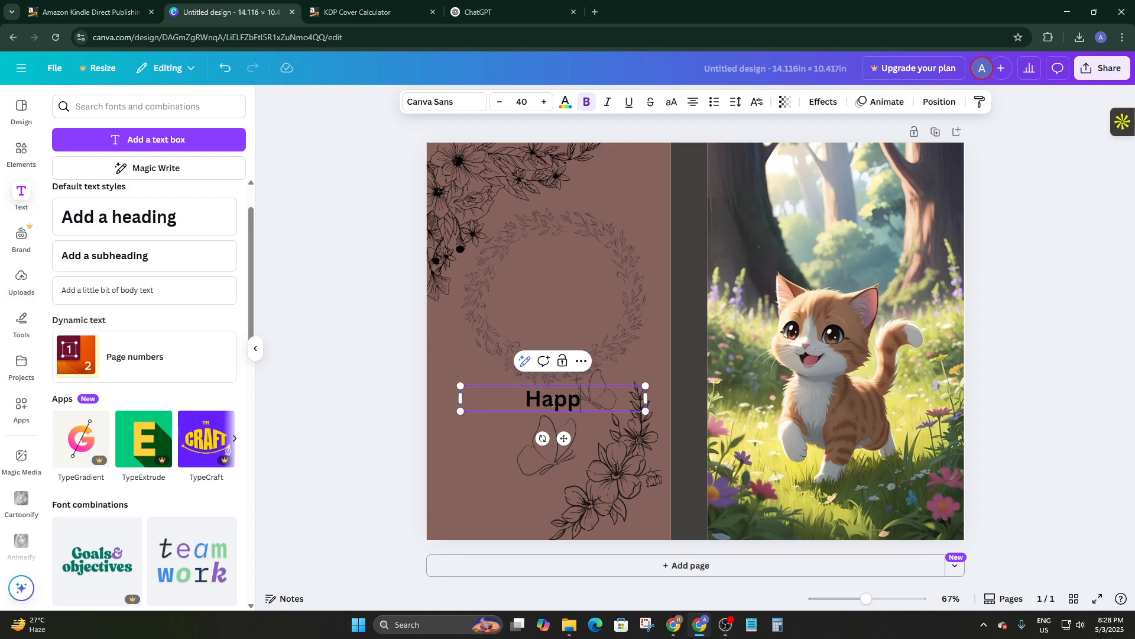
type("y Draw")
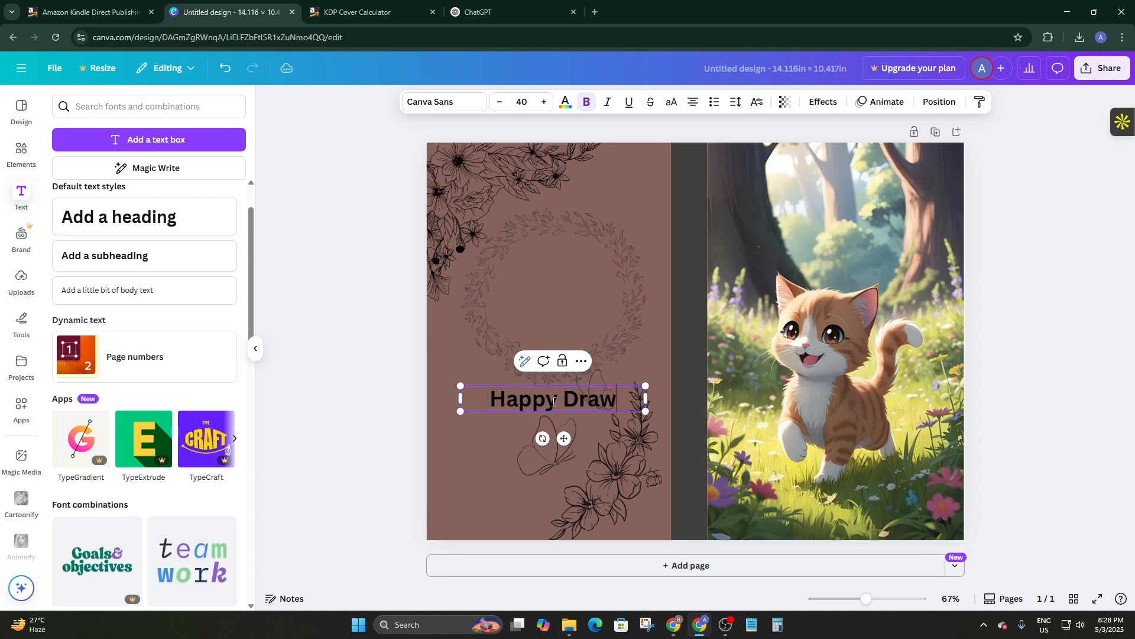
type("ing")
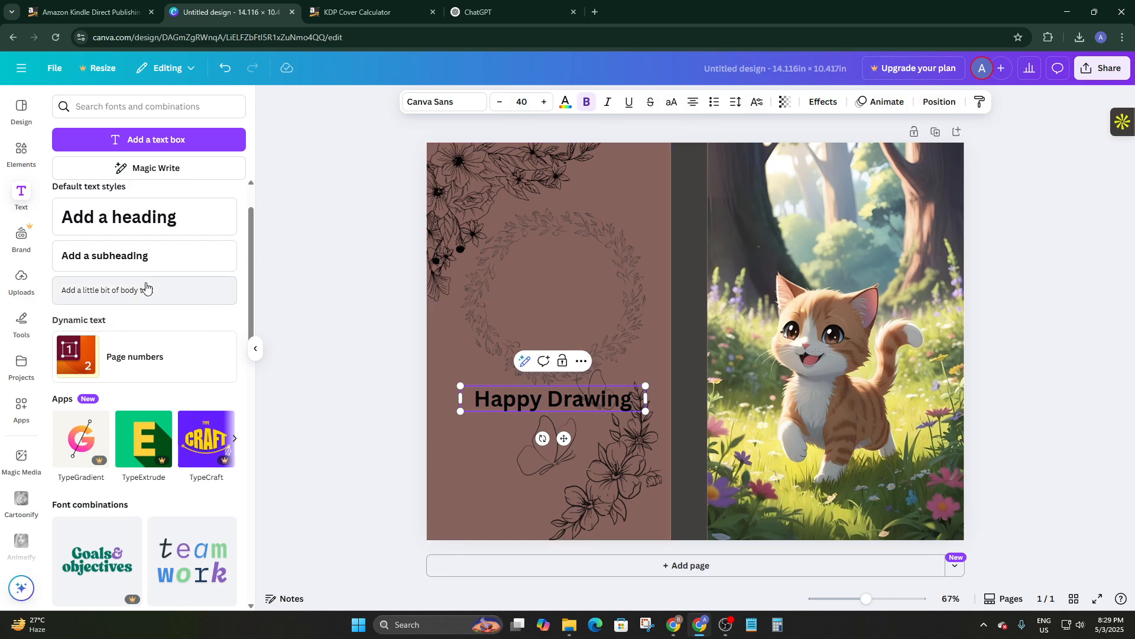
Step: Apply the Curve text shape to "Happy Drawing" with a curve of 77 and place it inside the upper part of the wreath
left_click(825, 103)
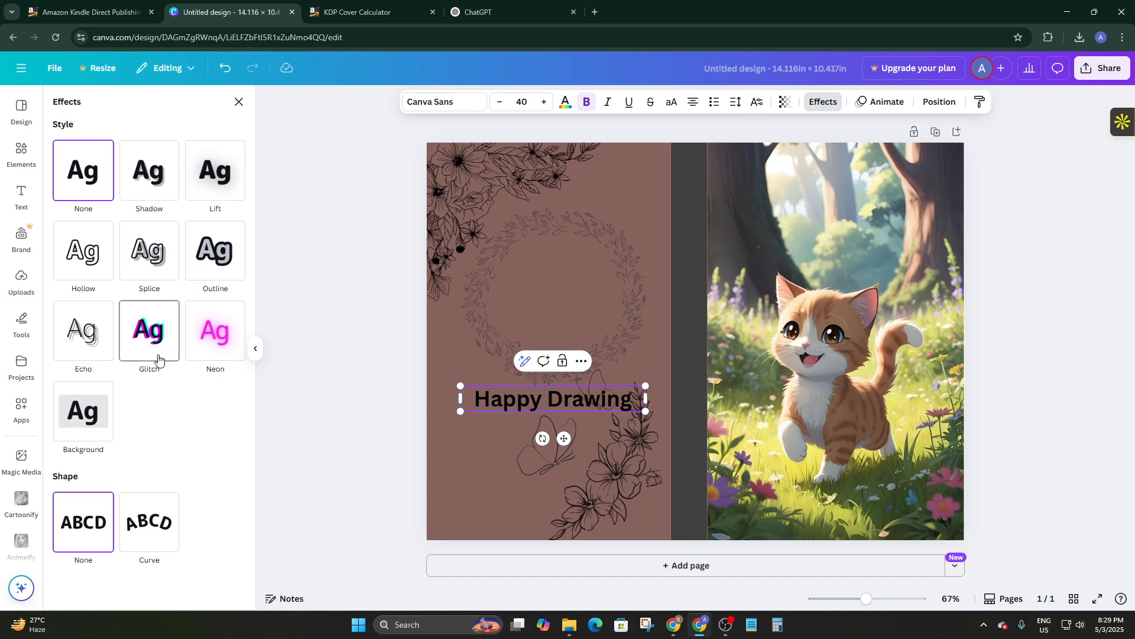
left_click(149, 521)
mouse_move(577, 408)
left_mouse_down()
mouse_move(574, 247)
mouse_move(561, 247)
left_mouse_up()
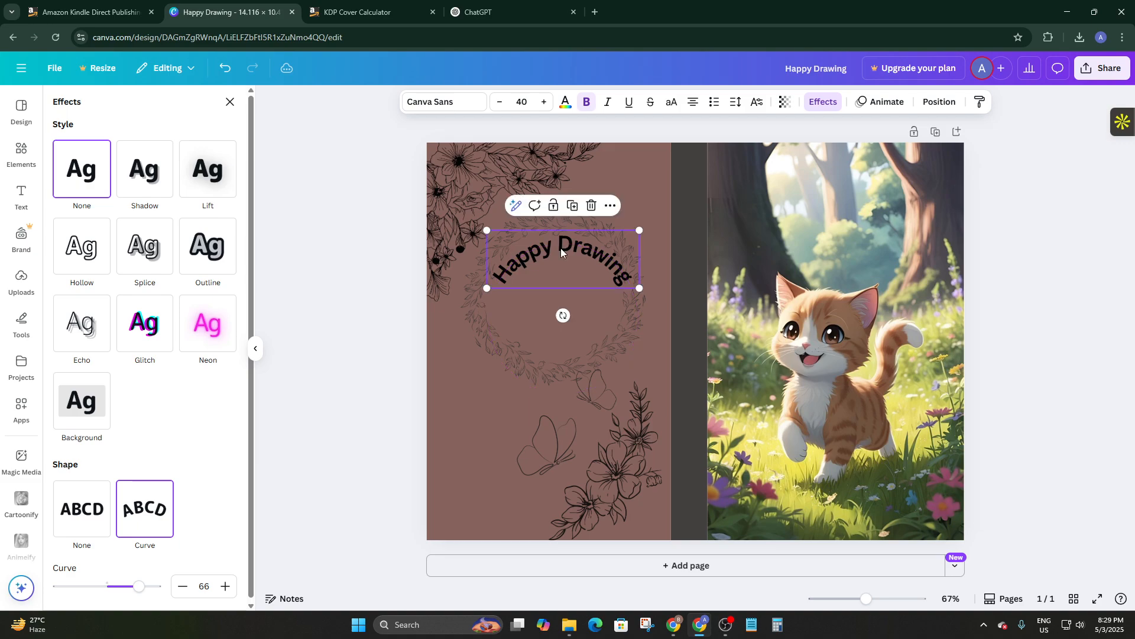
left_click_drag(136, 586, 144, 586)
left_click_drag(566, 263, 567, 261)
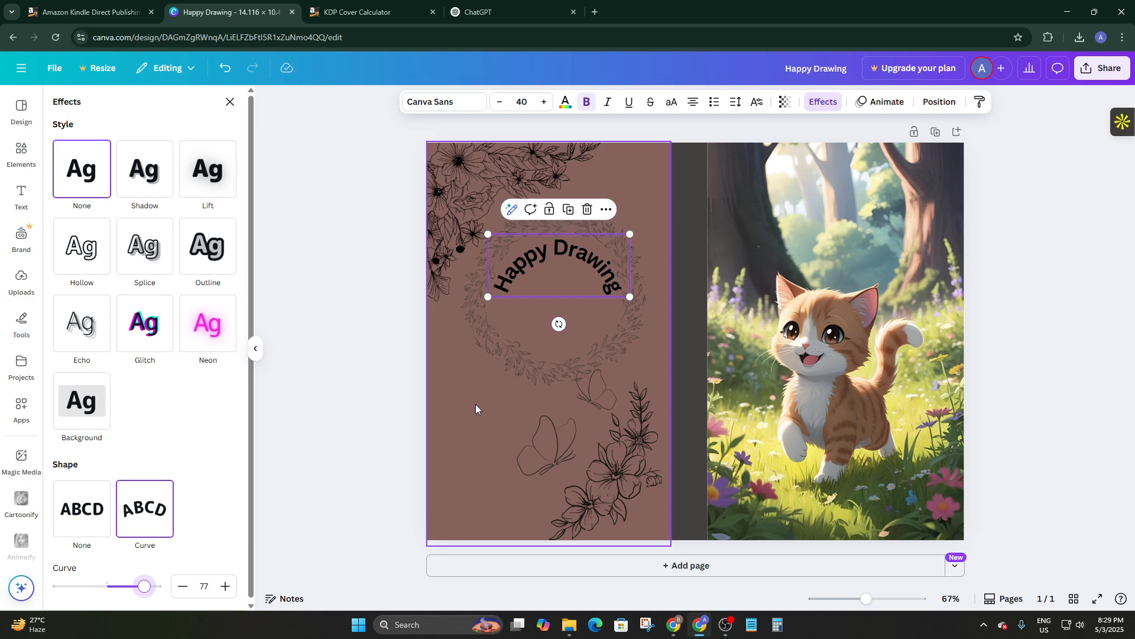
Step: Set the transparency of the curved "Happy Drawing" text to 82 and deselect it
left_click(782, 102)
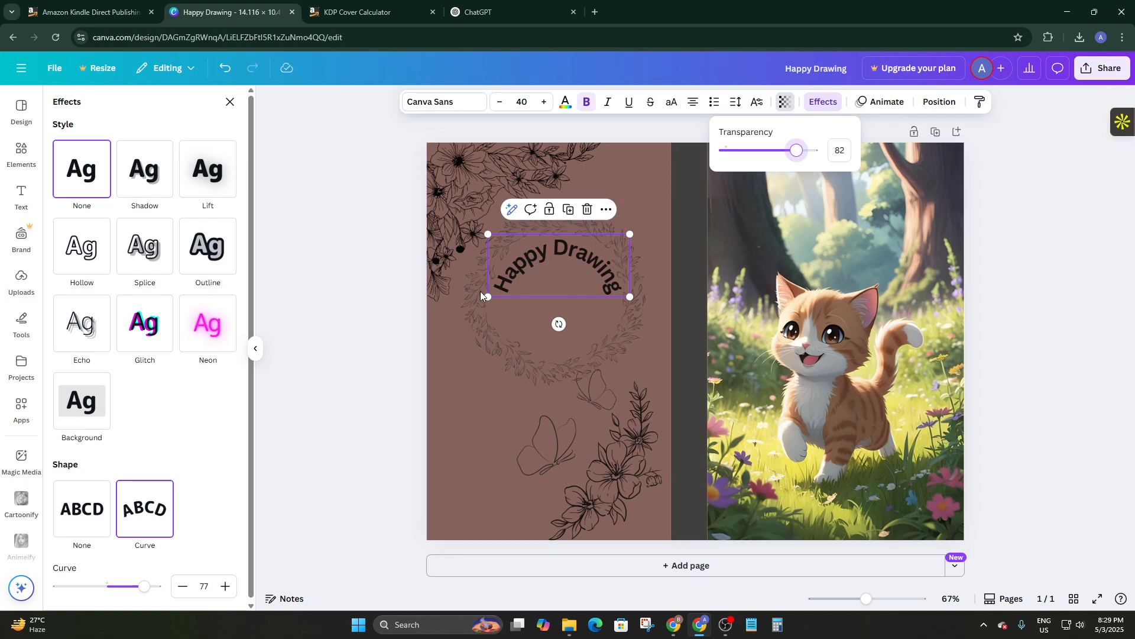
left_click(407, 325)
left_click(481, 373)
left_click(1029, 334)
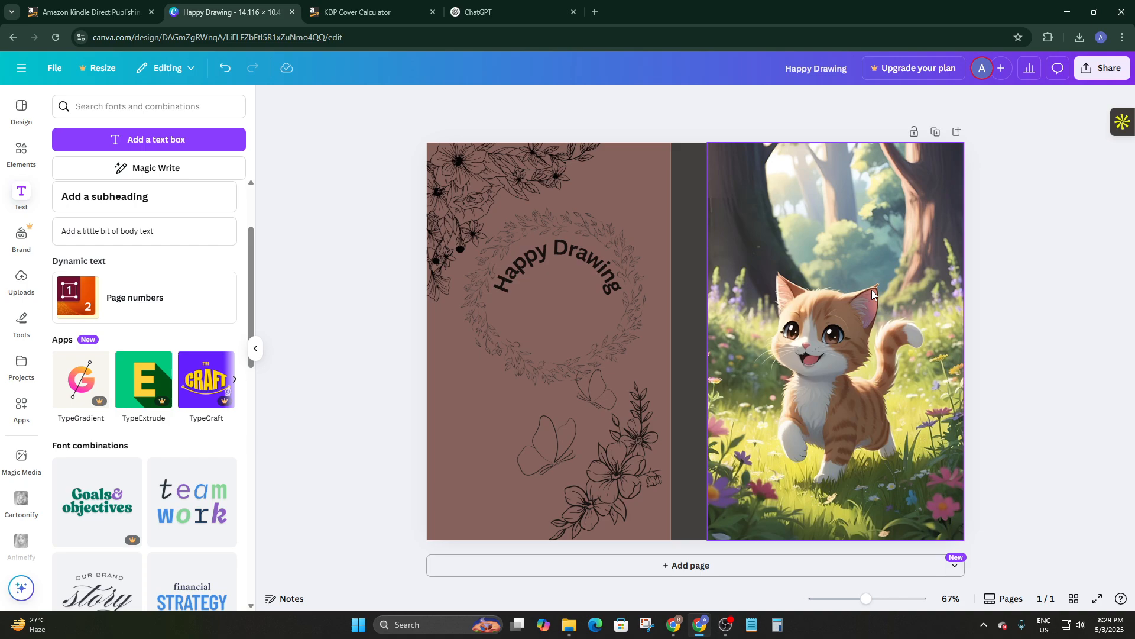
Step: Download the finished cover design as a PDF Standard file
left_click(1096, 66)
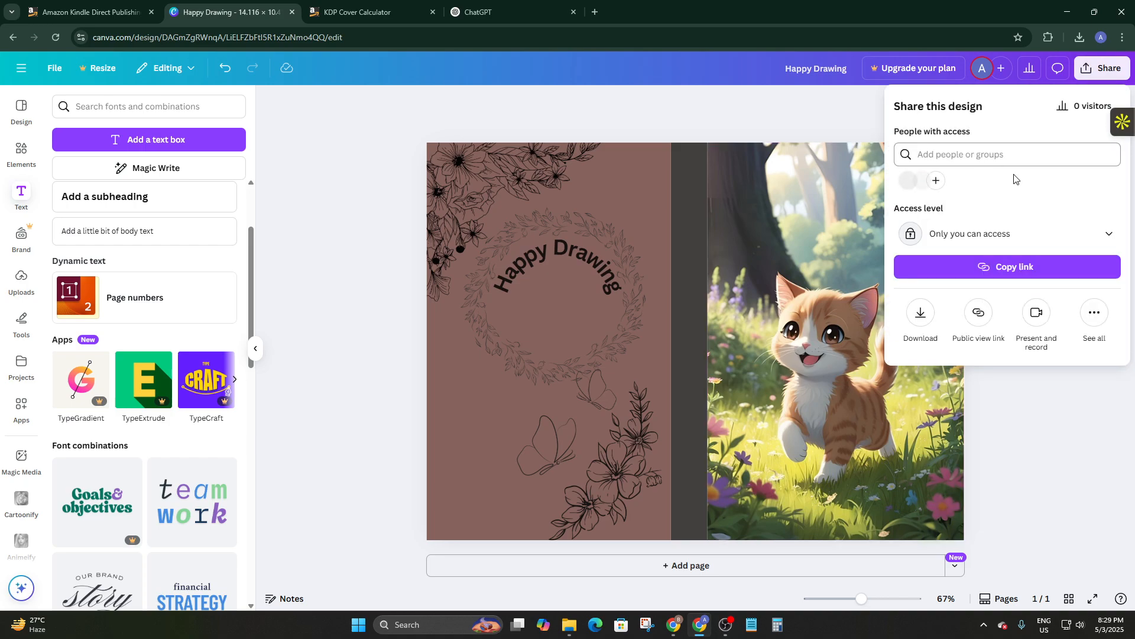
left_click(924, 322)
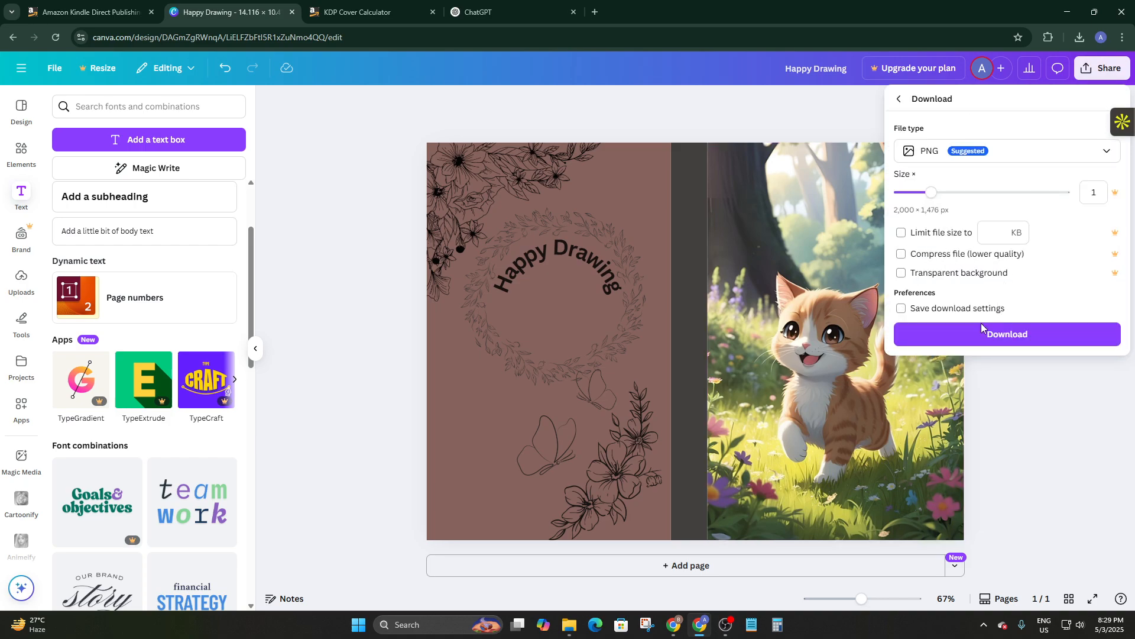
left_click(1006, 152)
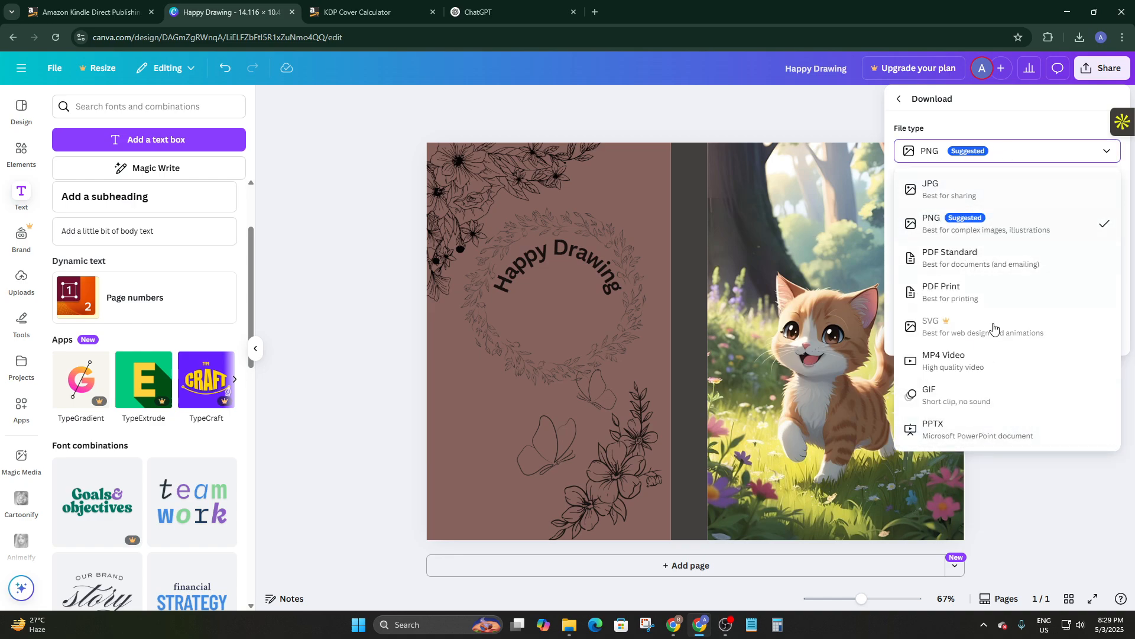
left_click(949, 184)
left_click(933, 151)
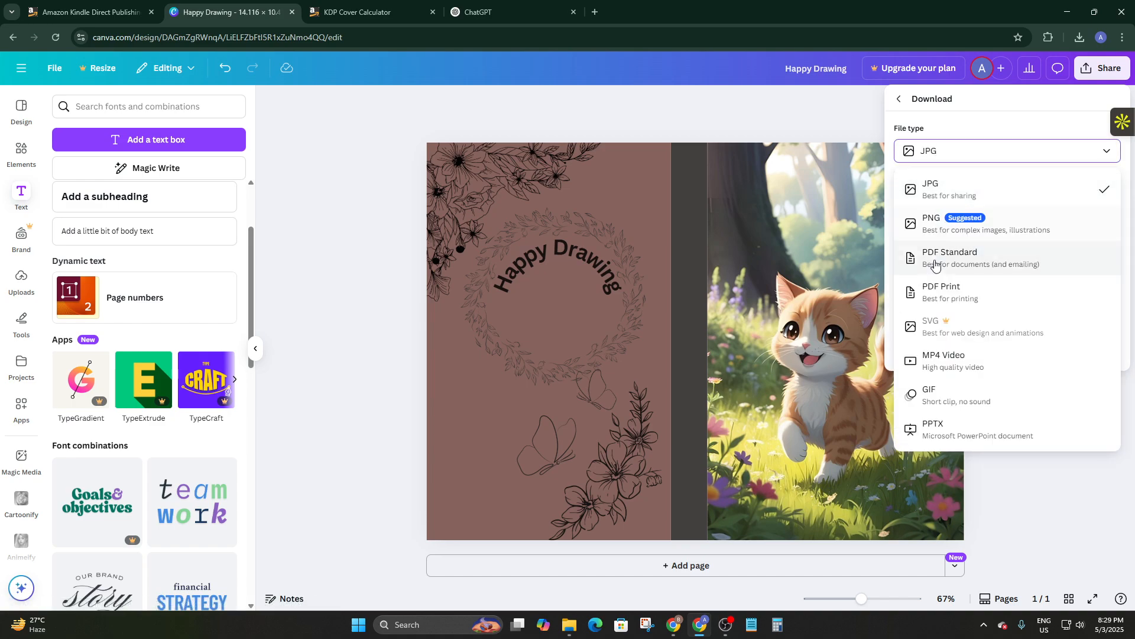
left_click(946, 264)
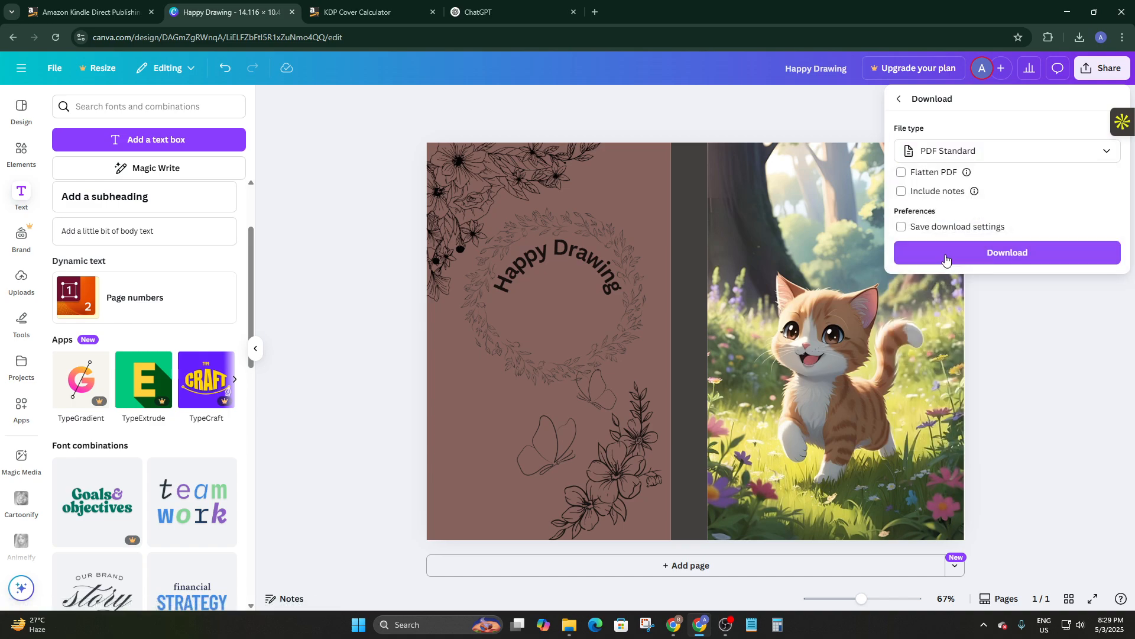
left_click(961, 261)
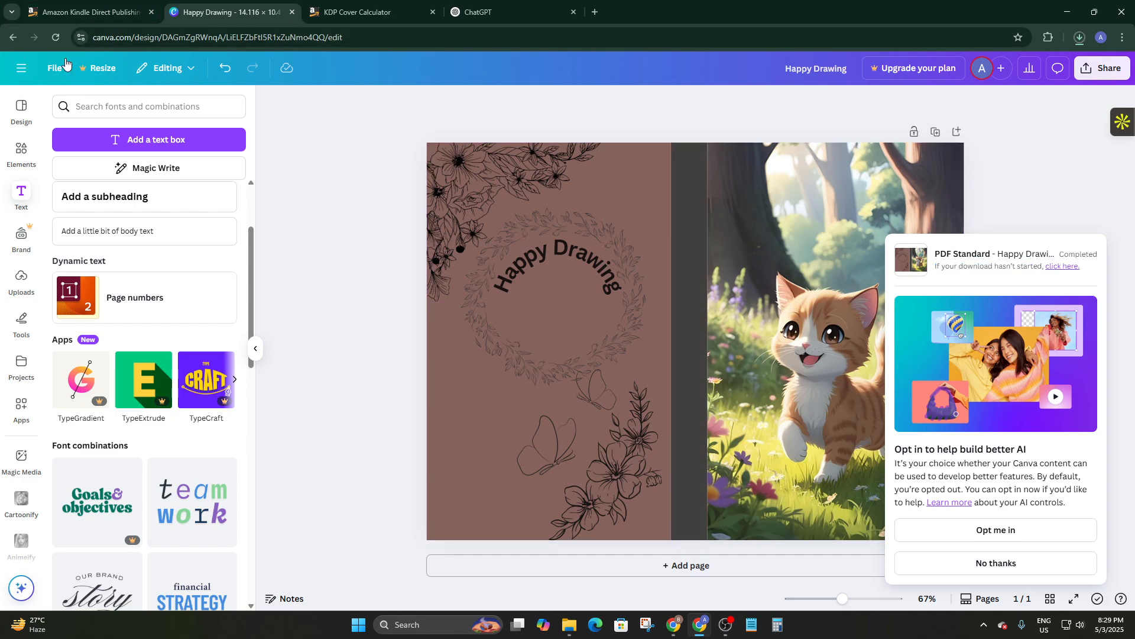
Step: Begin a new custom-size design and set its width to the KDP calculator's front cover width of 6.197 in
left_click(23, 69)
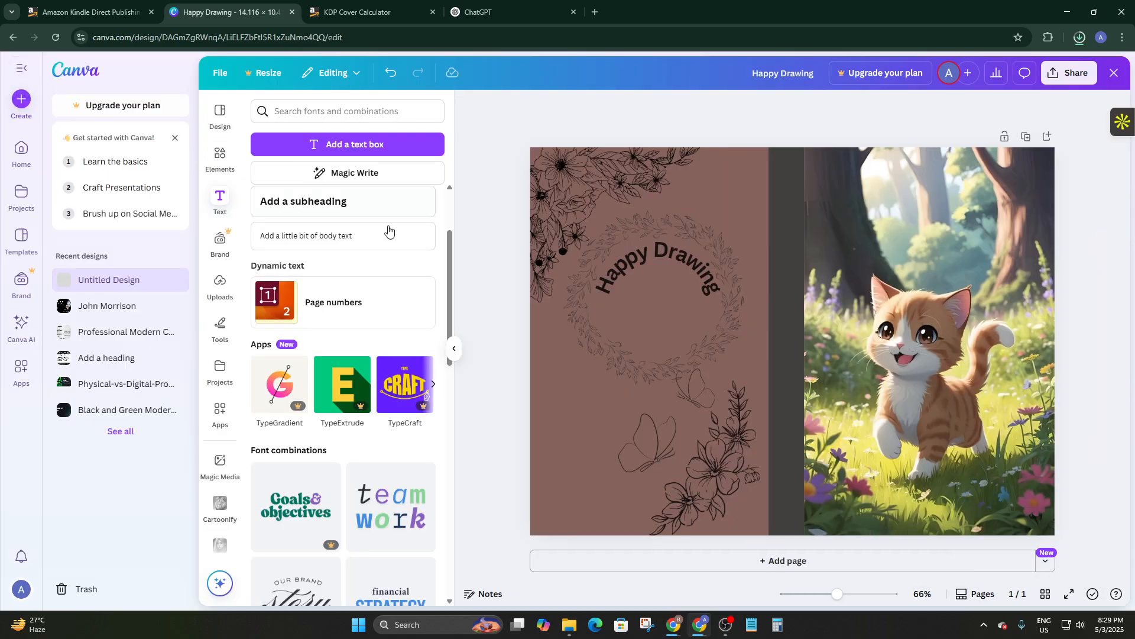
left_click(19, 101)
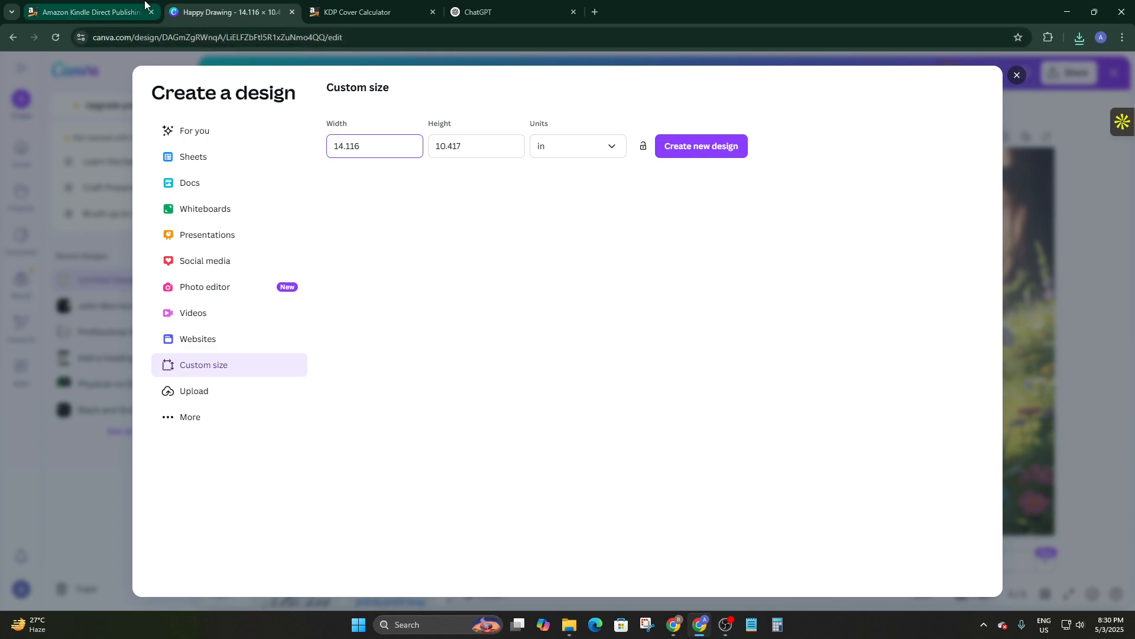
left_click(328, 9)
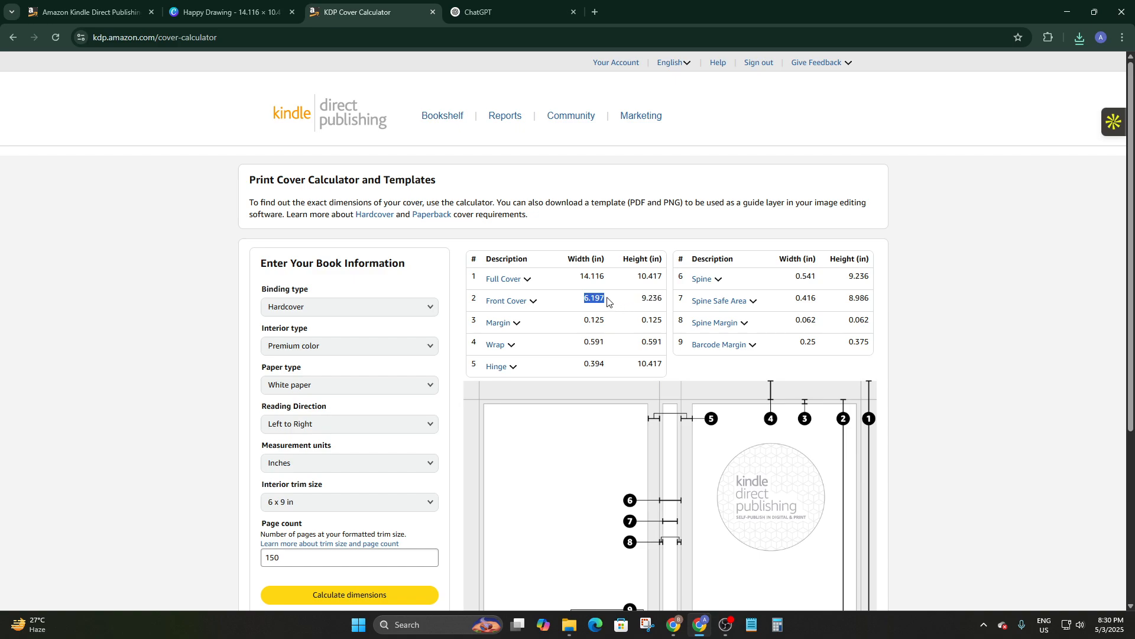
left_click(102, 15)
left_click(176, 15)
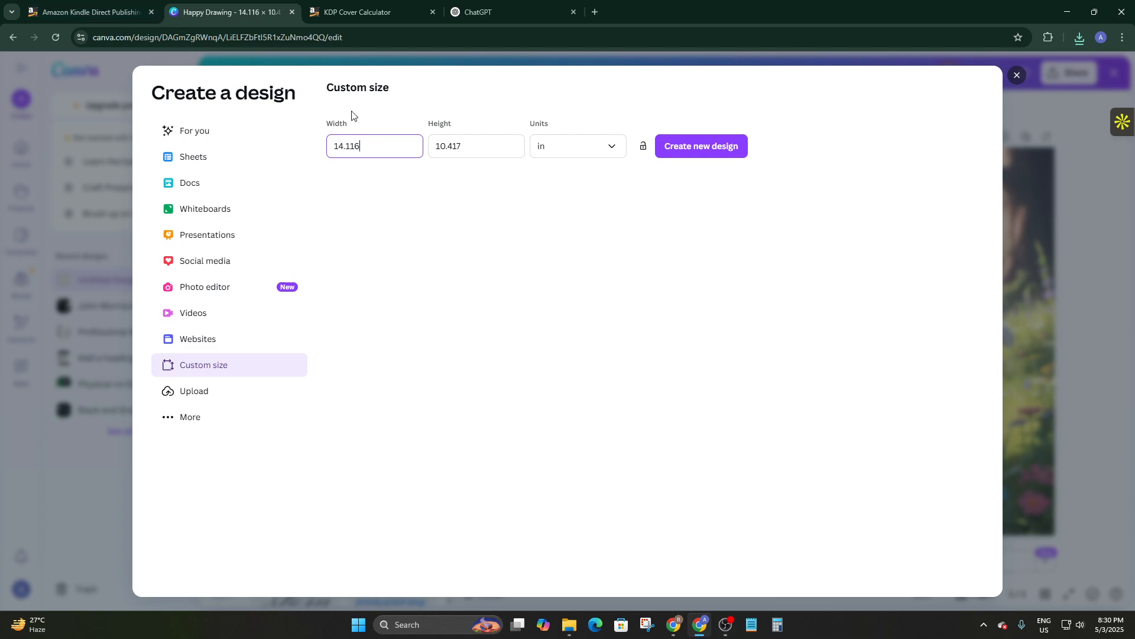
left_click_drag(378, 145, 300, 147)
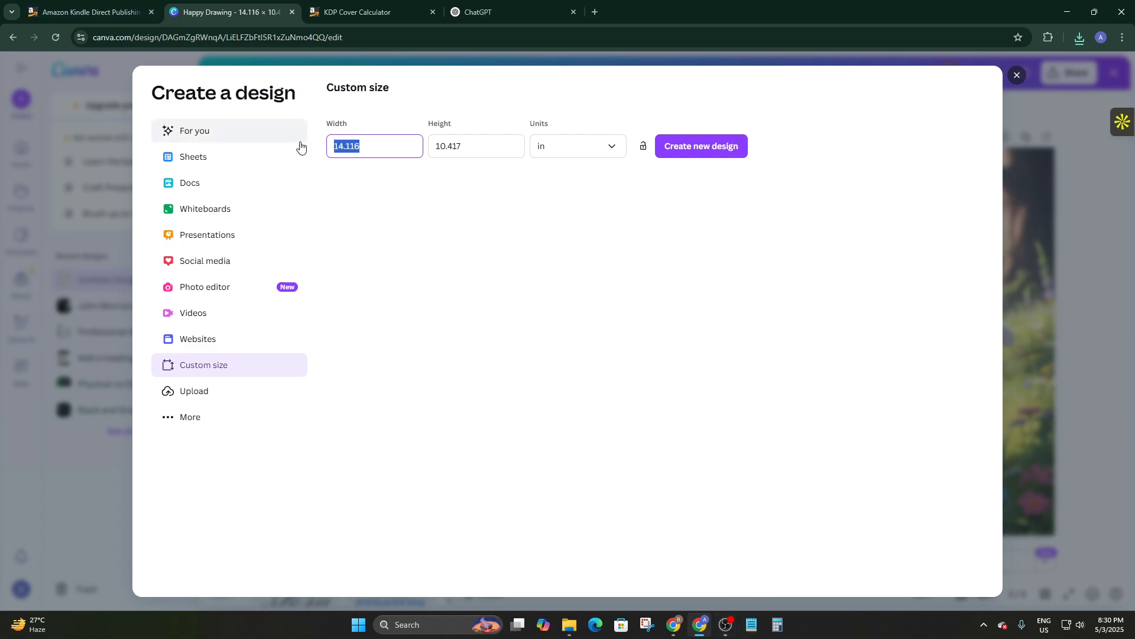
type("6.197")
Step: Set the height to the calculator's front cover height of 9.236 in and create the new design
left_click(465, 153)
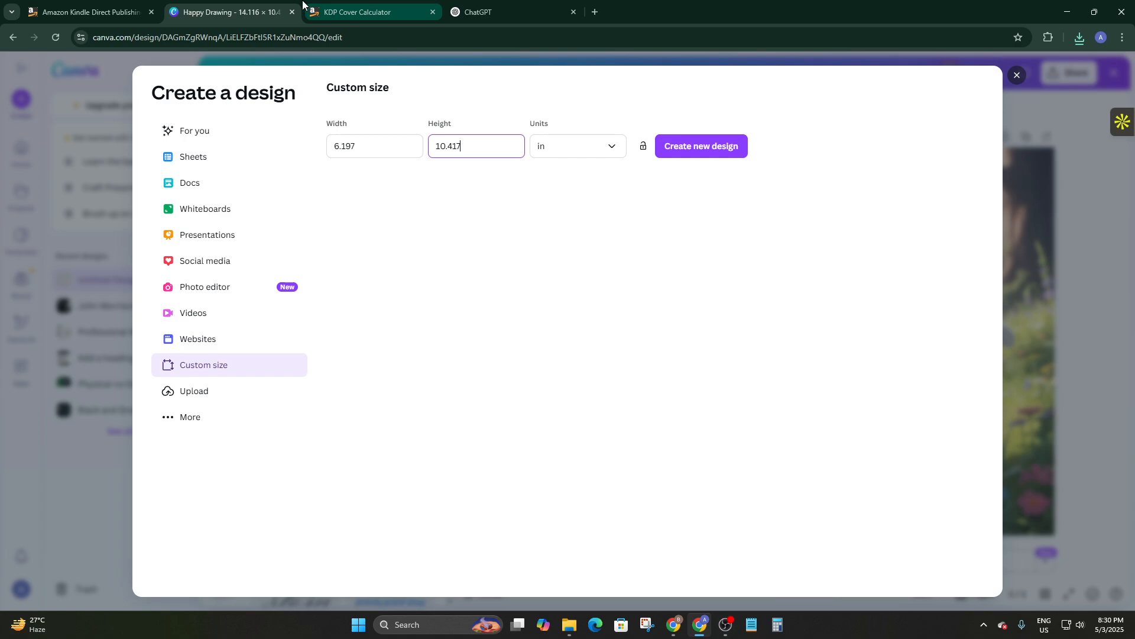
left_click(126, 8)
left_click(329, 7)
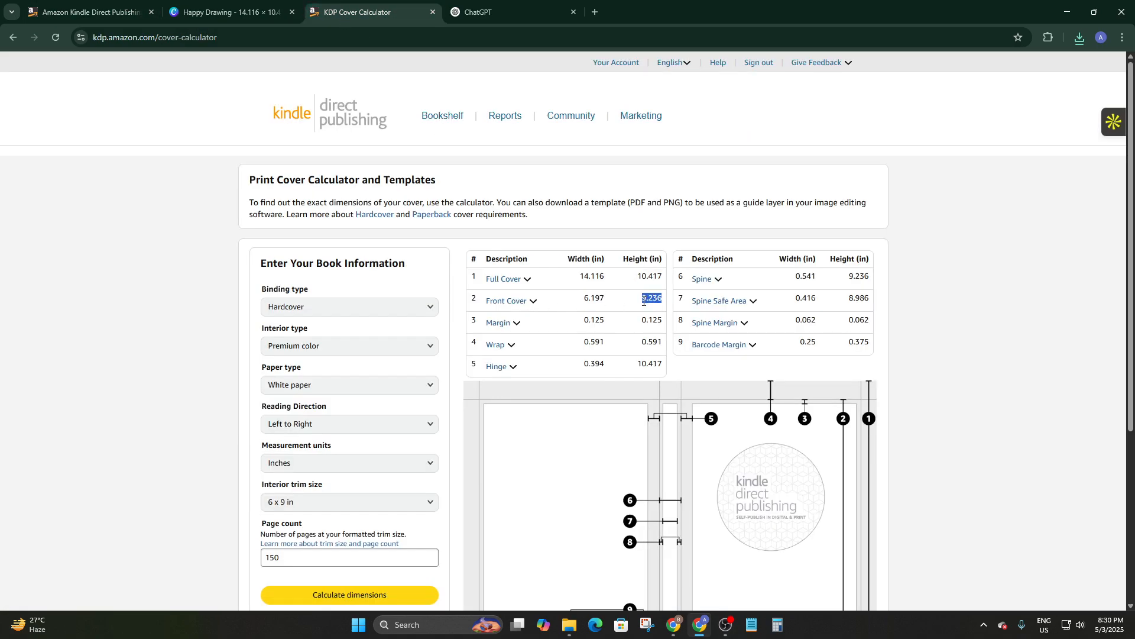
left_click(231, 10)
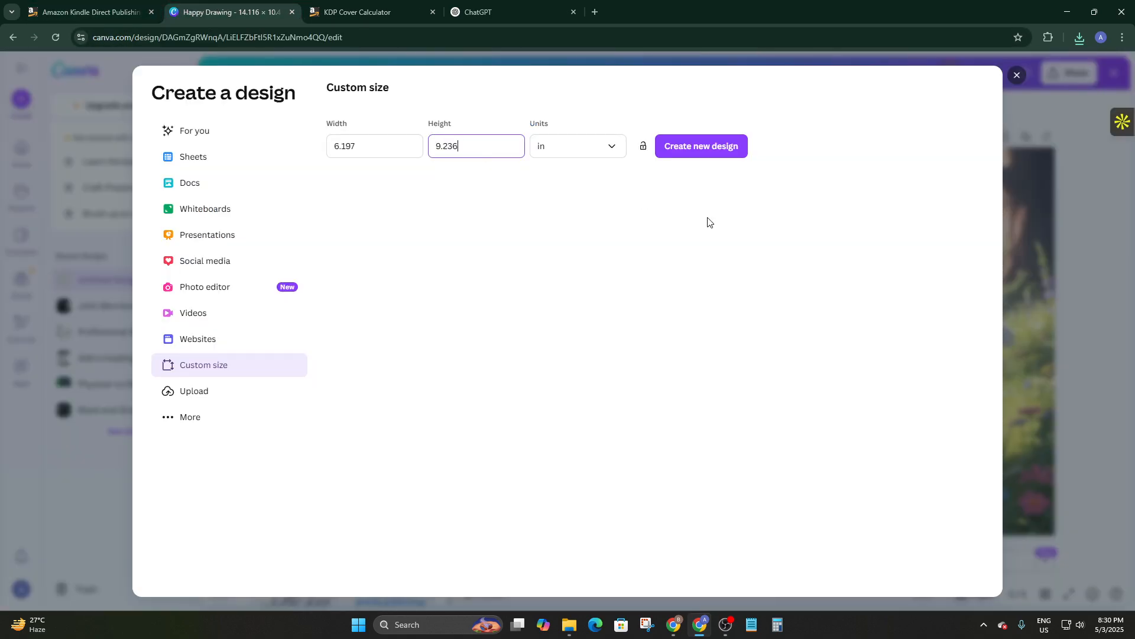
left_click(705, 147)
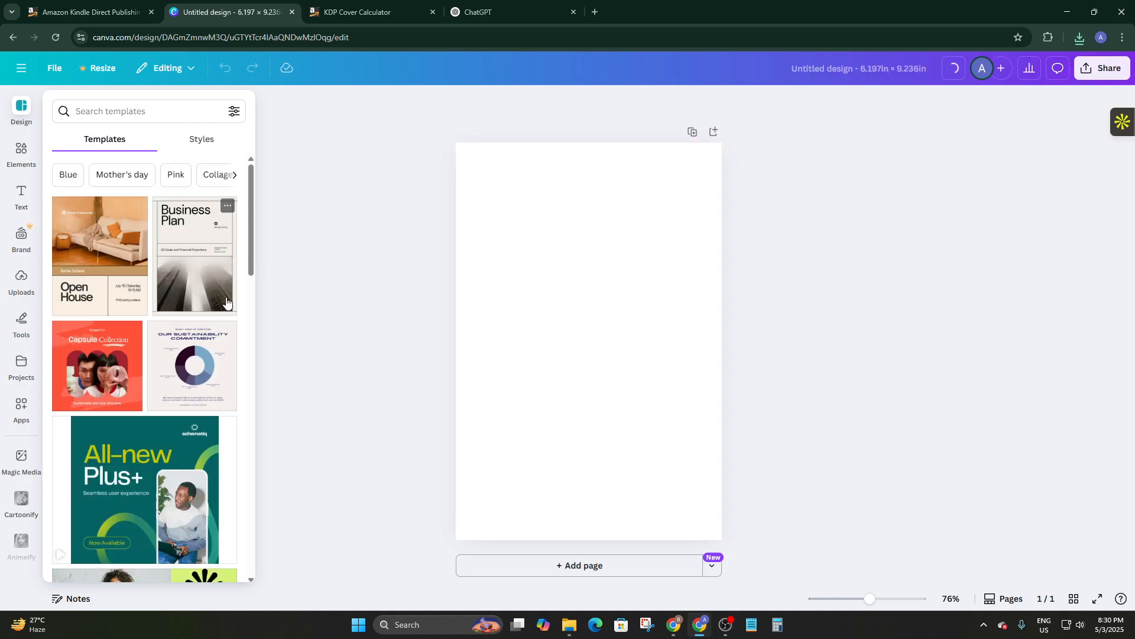
Step: Find "color book" graphics and place the sitting kitten line drawing on the blank page
left_click(21, 151)
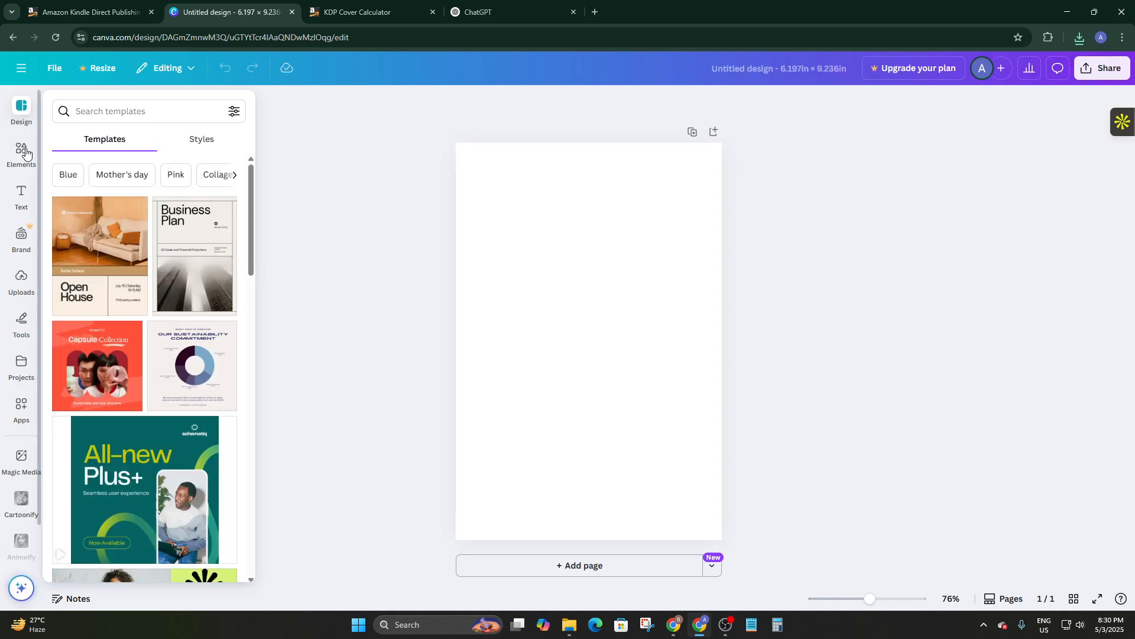
left_click(121, 113)
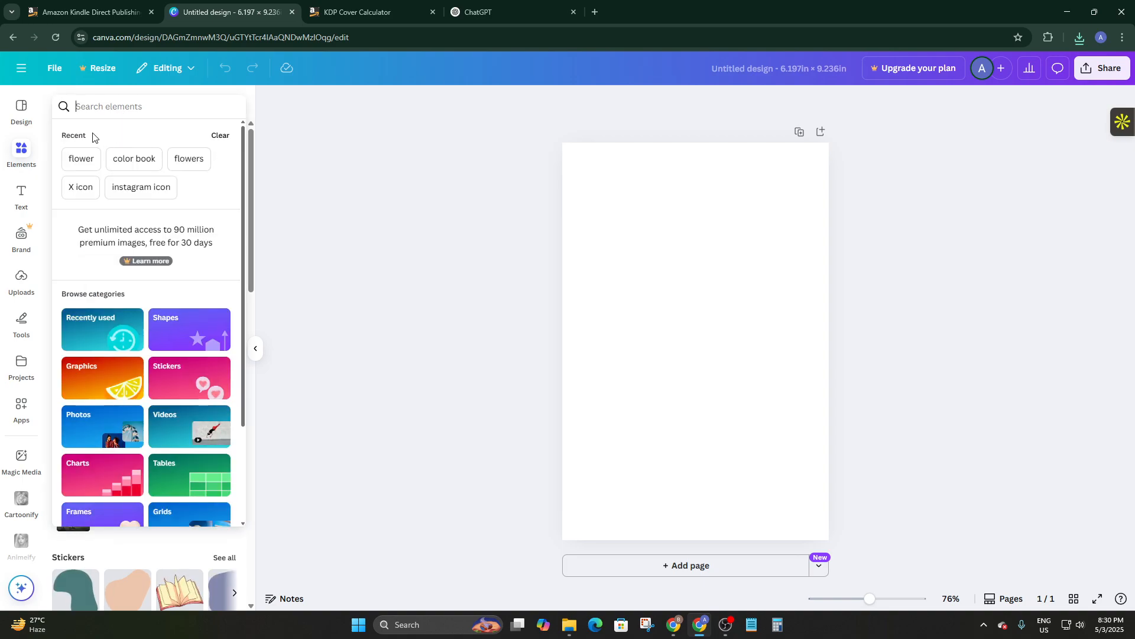
left_click(143, 157)
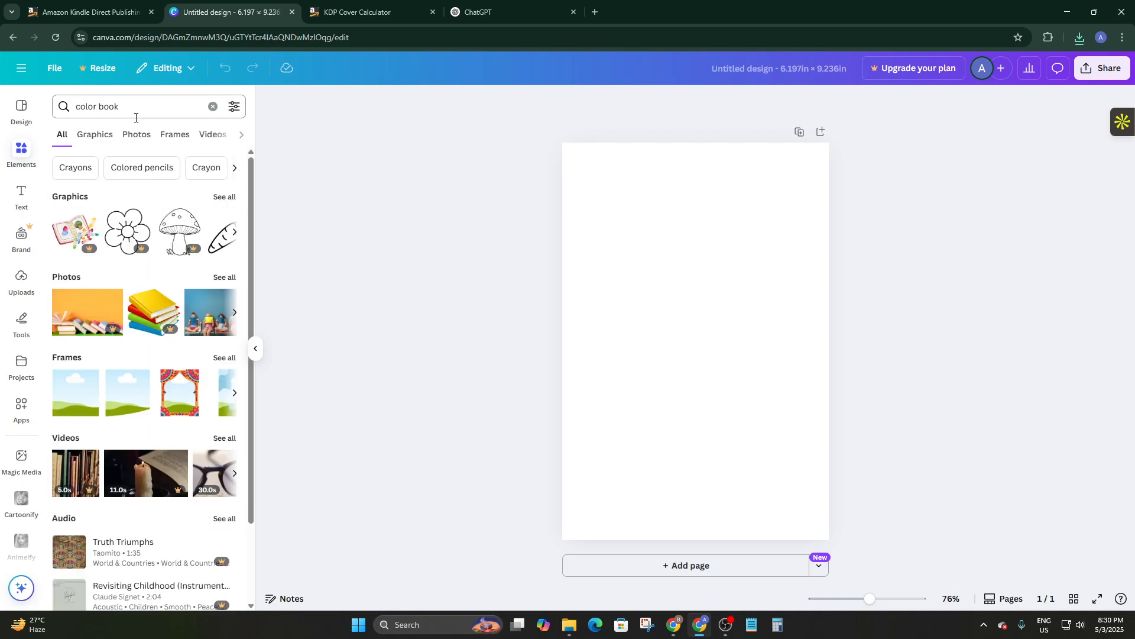
left_click(227, 195)
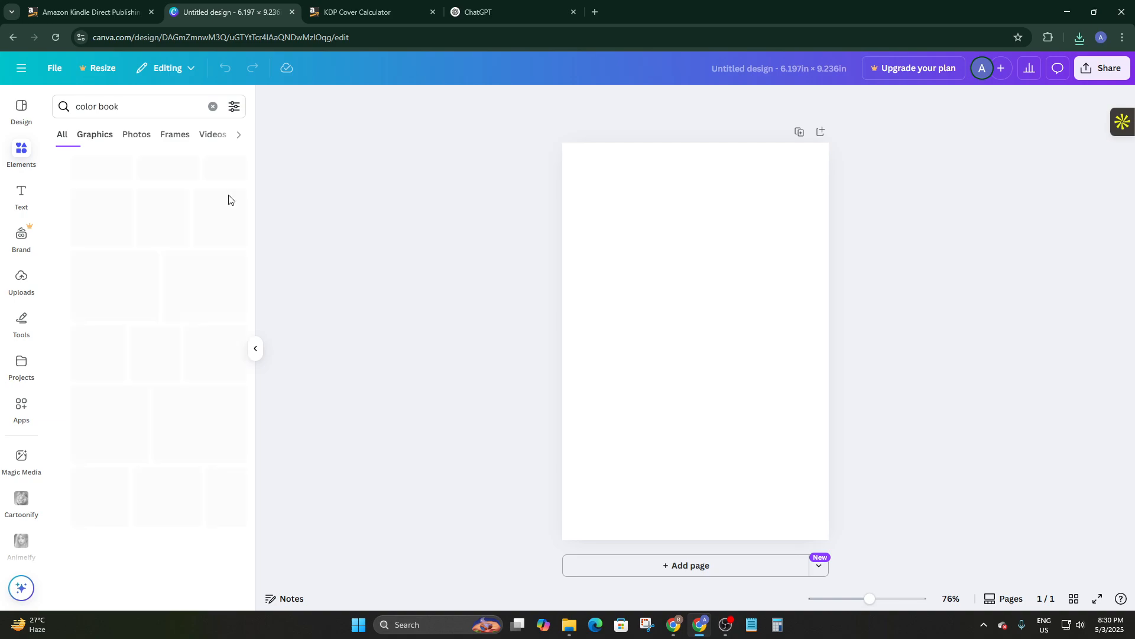
scroll(199, 281, "down", 1)
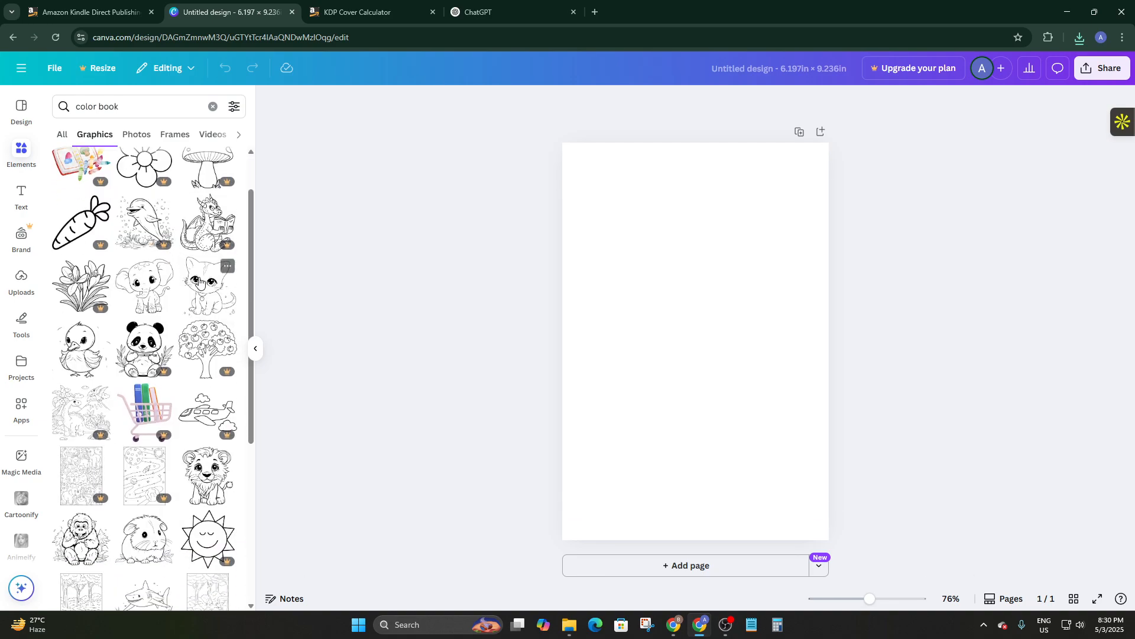
left_click_drag(211, 296, 682, 275)
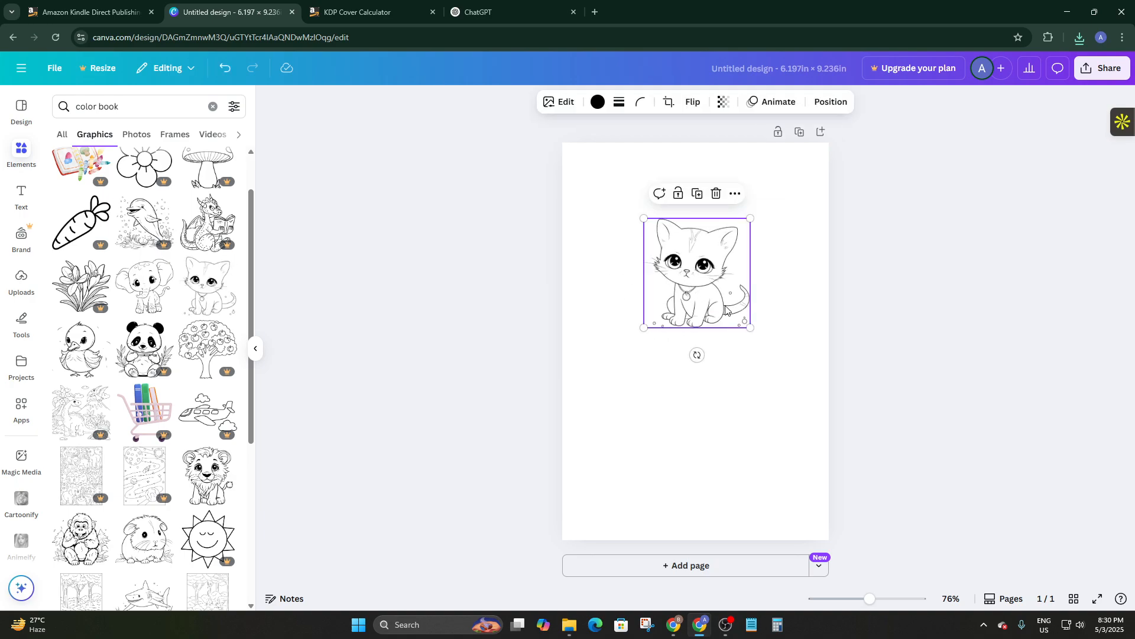
Step: Enlarge the kitten drawing and center it horizontally in the upper part of the page, then deselect it
left_click_drag(751, 328, 798, 372)
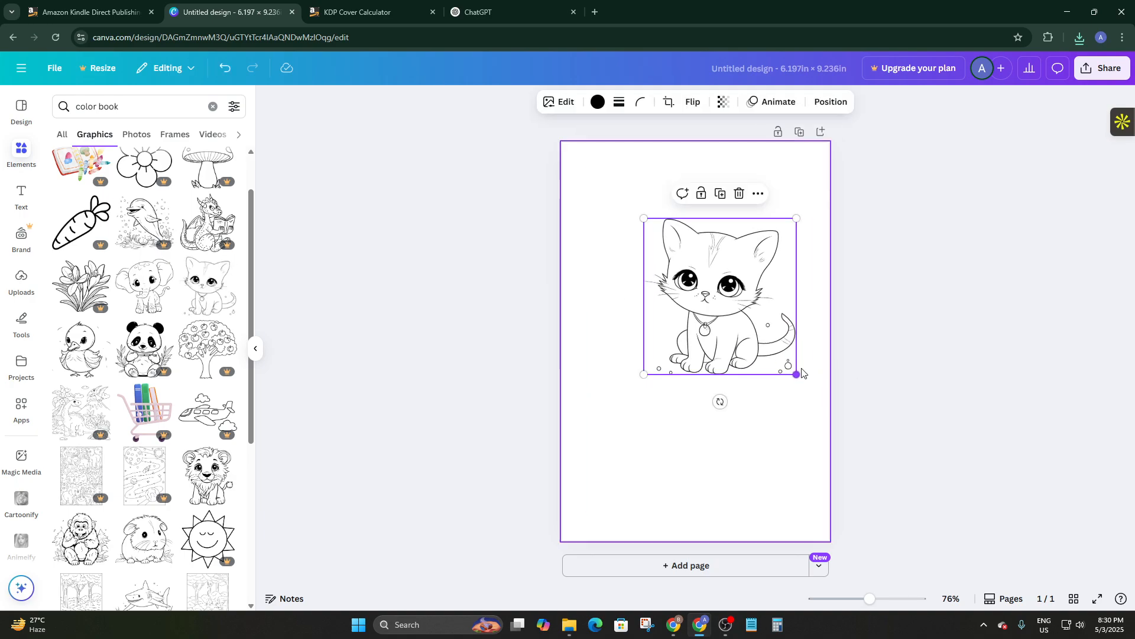
left_click_drag(735, 310, 695, 240)
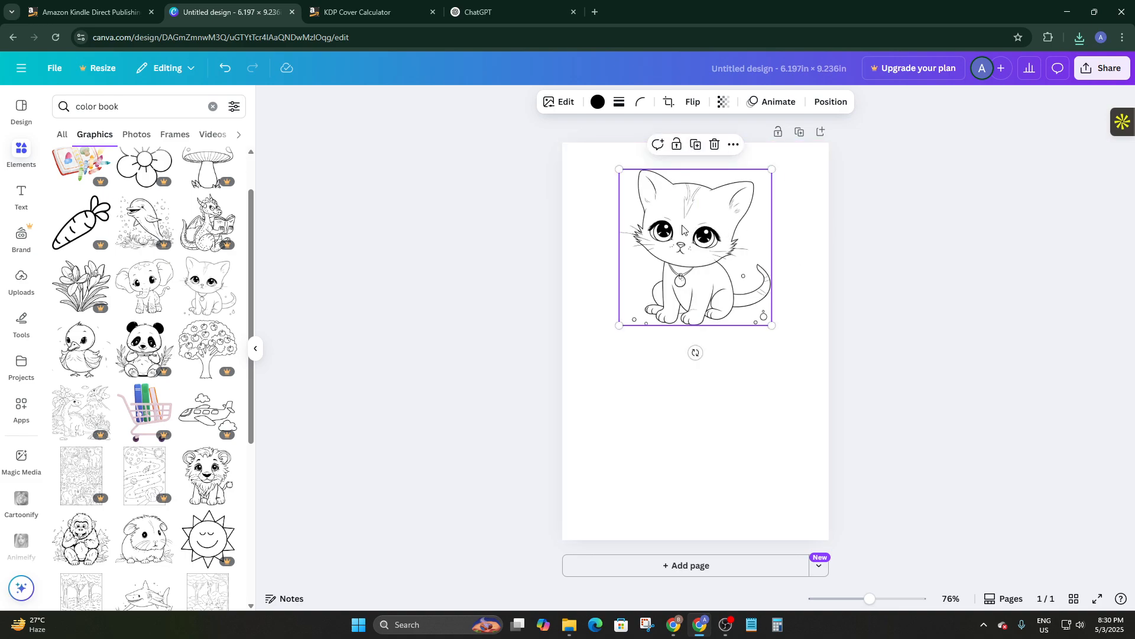
left_click_drag(772, 326, 807, 362)
left_click_drag(741, 304, 725, 302)
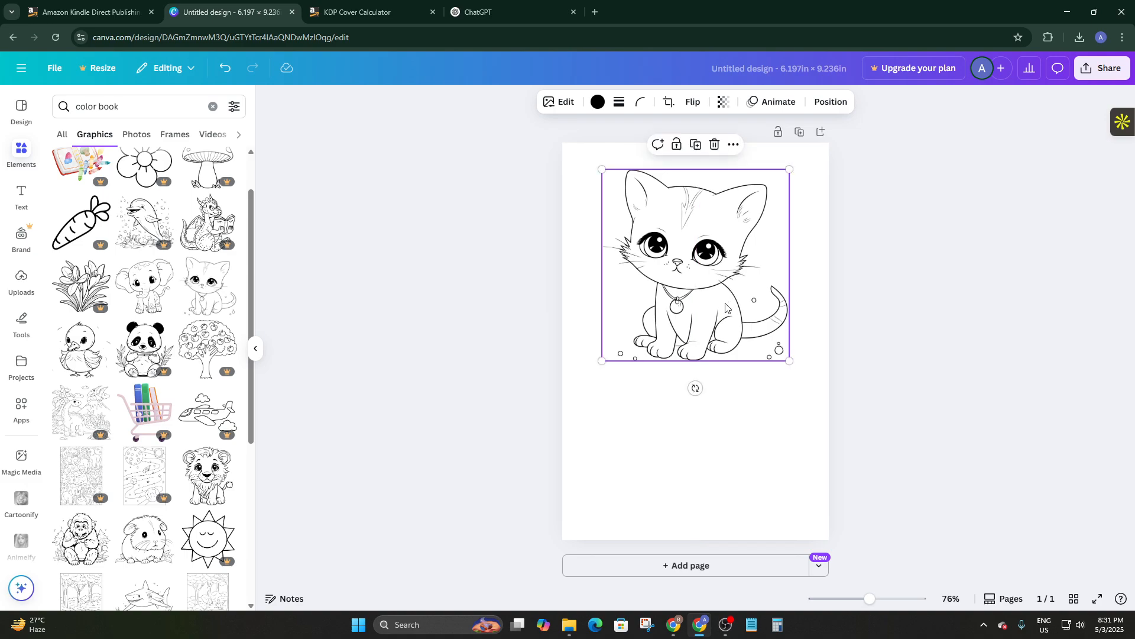
left_click(460, 320)
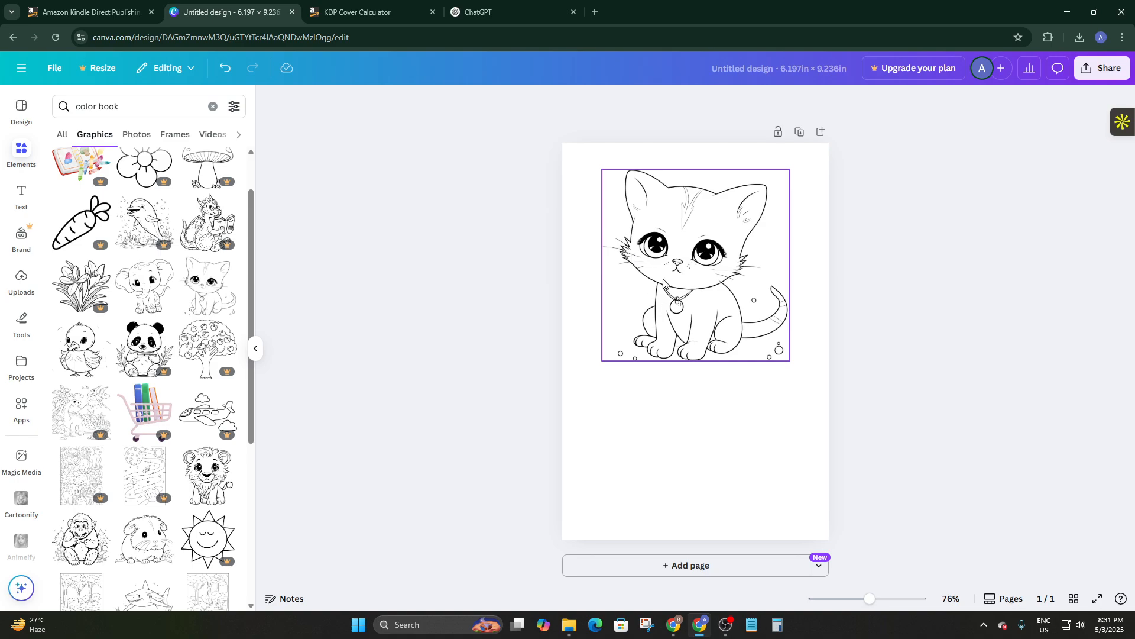
Step: Clear the "color book" search and browse the full collection of lines and shapes
left_click(749, 430)
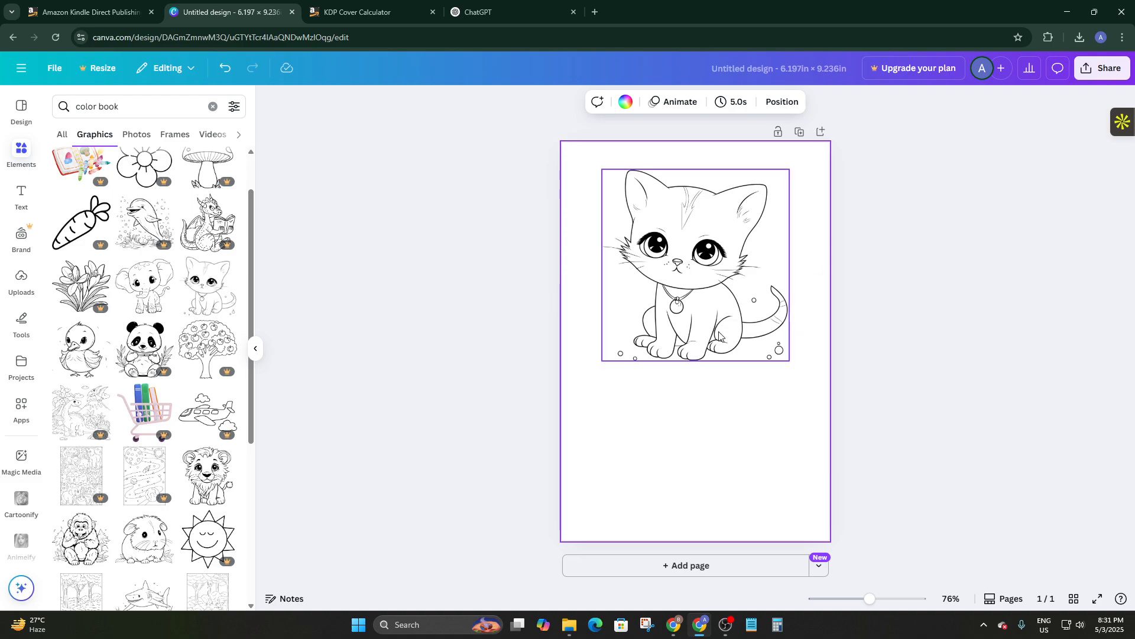
left_click(21, 110)
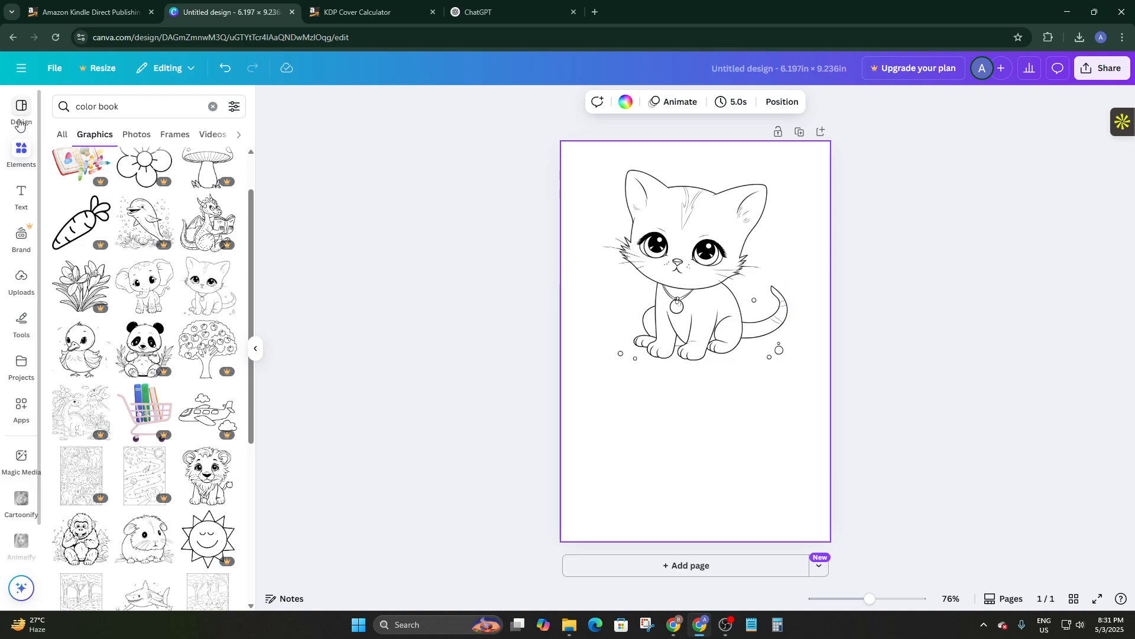
left_click(20, 148)
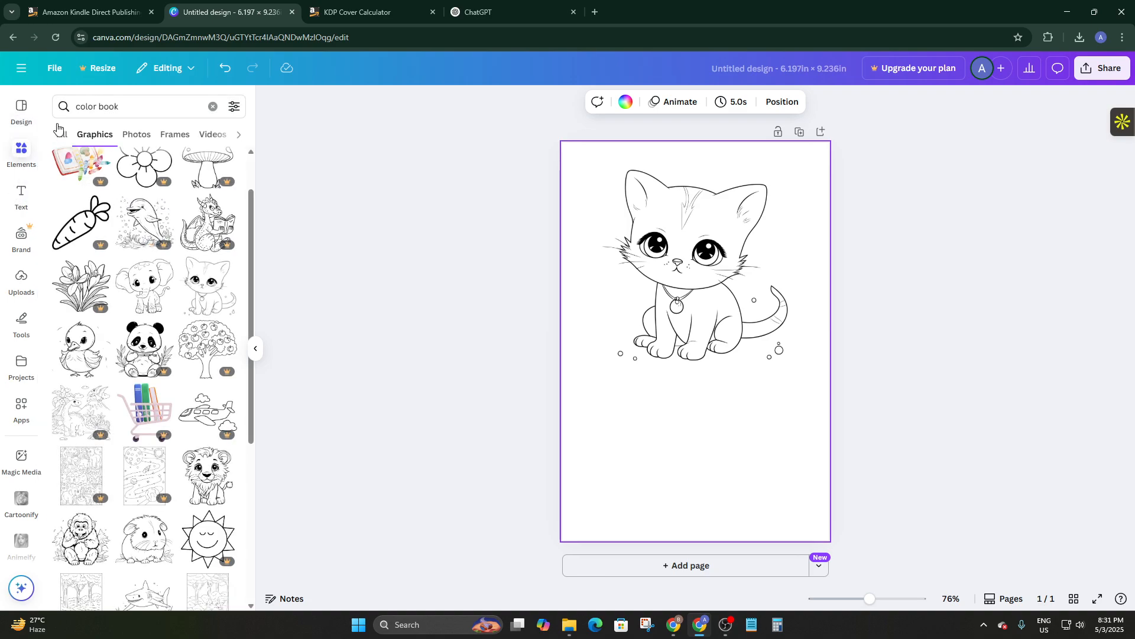
left_click(214, 106)
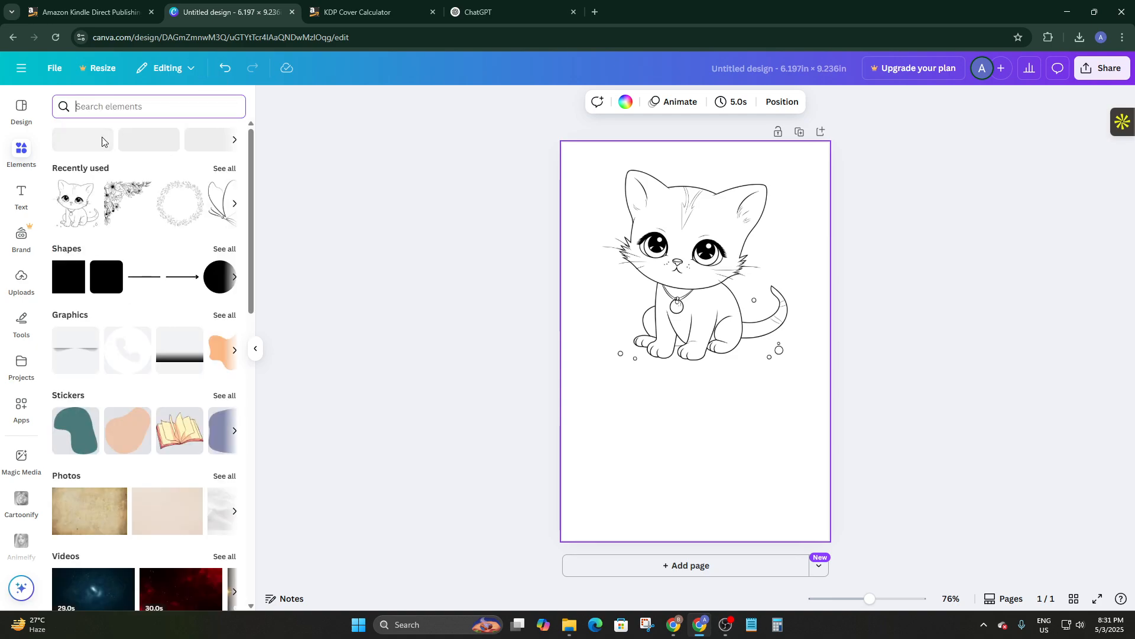
left_click(225, 249)
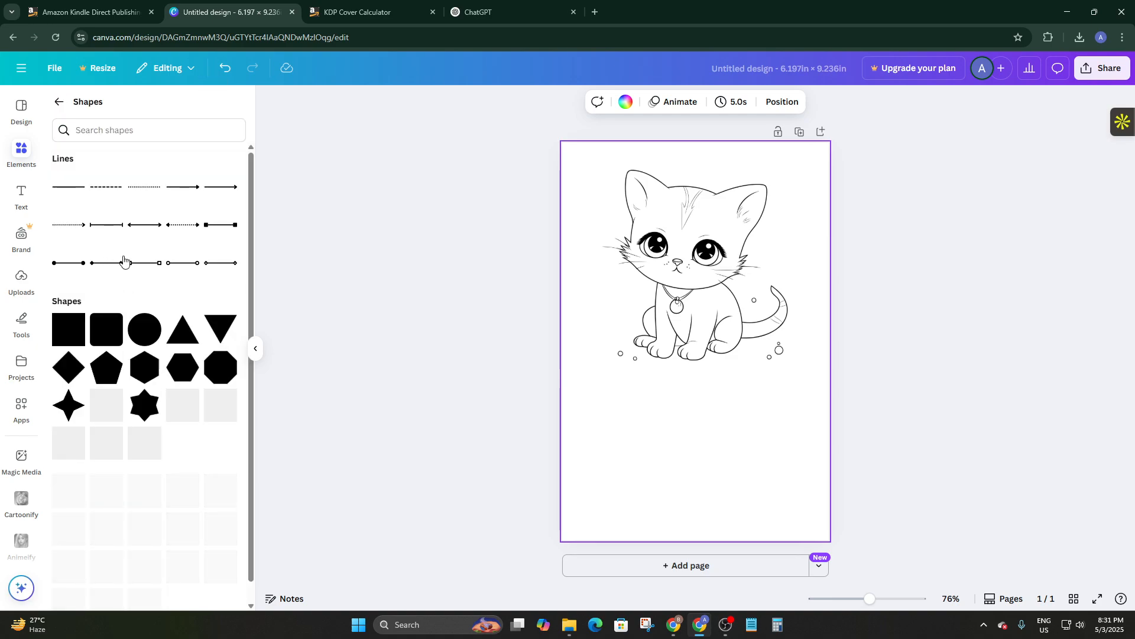
scroll(149, 309, "down", 1)
scroll(142, 354, "up", 1)
Step: Search the shapes collection for "frame" and "photo frame", then clear the search
left_click(78, 130)
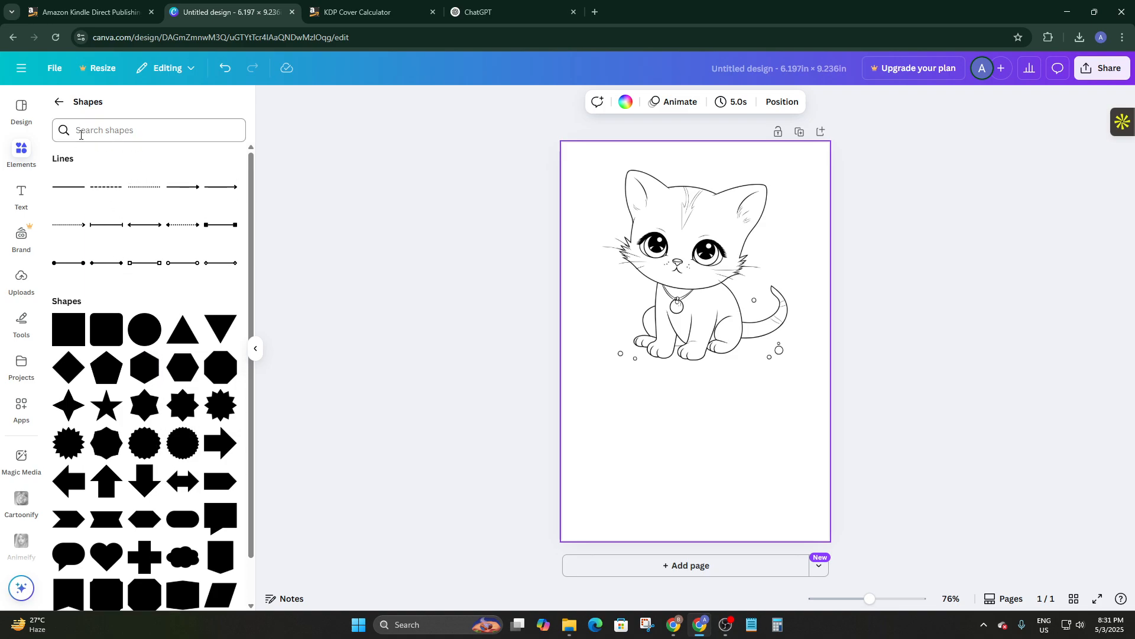
type("fra")
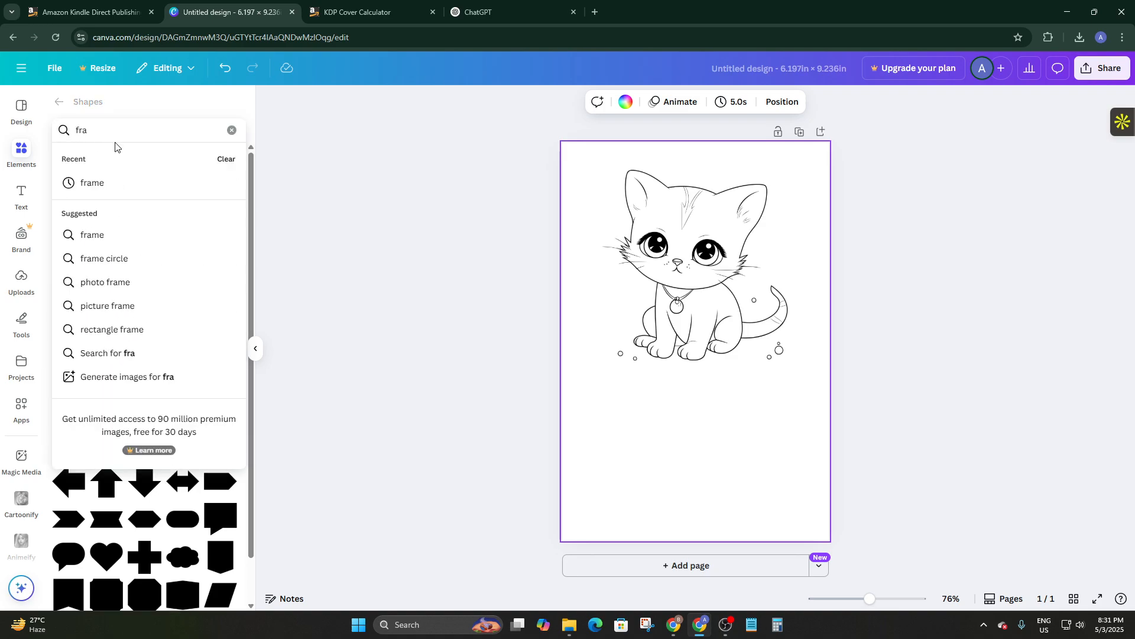
type("me")
key("Return")
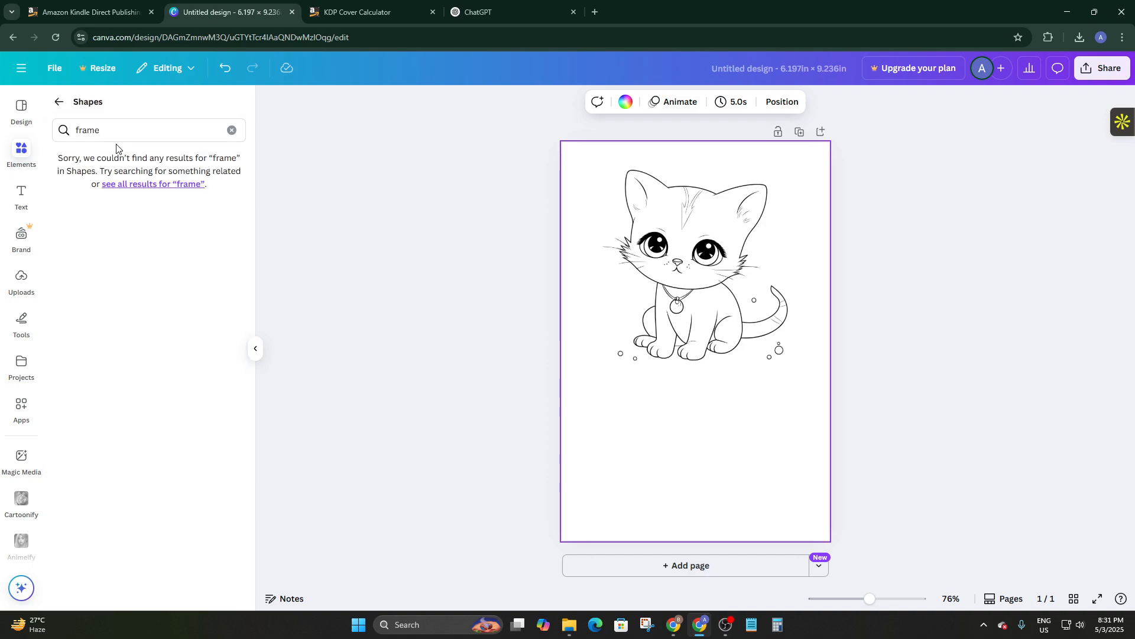
left_click(119, 129)
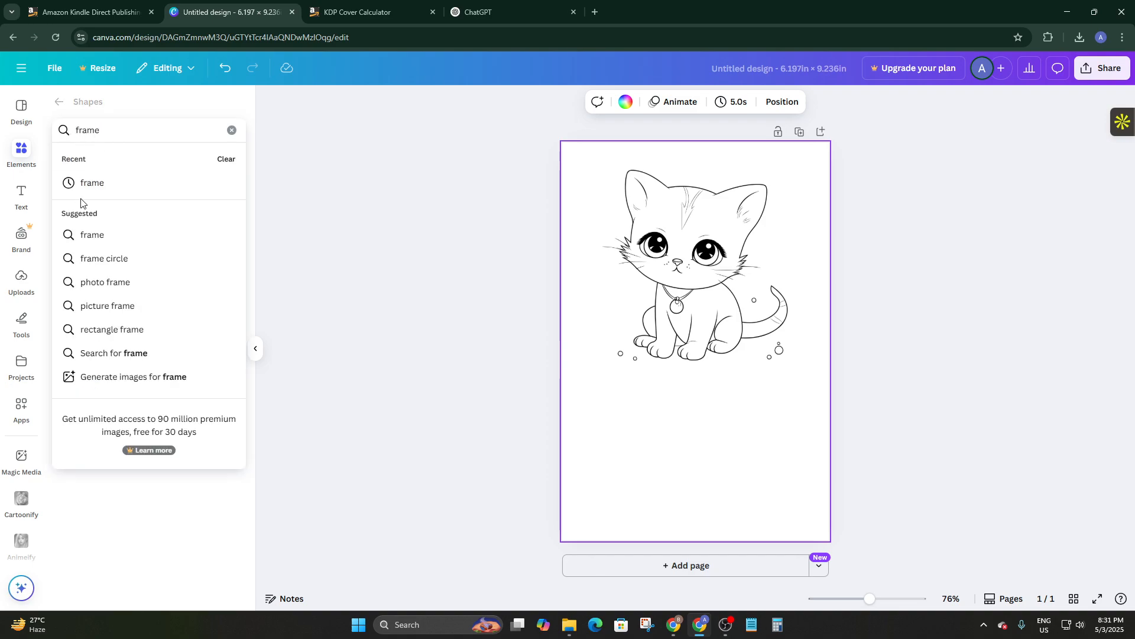
left_click(92, 183)
left_click(91, 129)
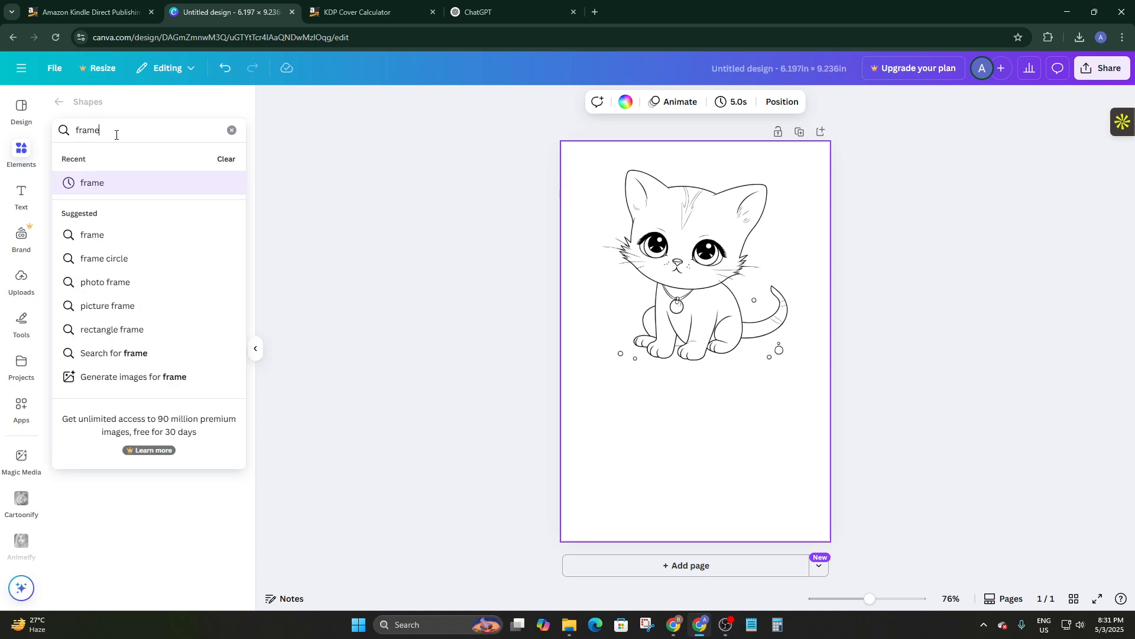
left_click(99, 282)
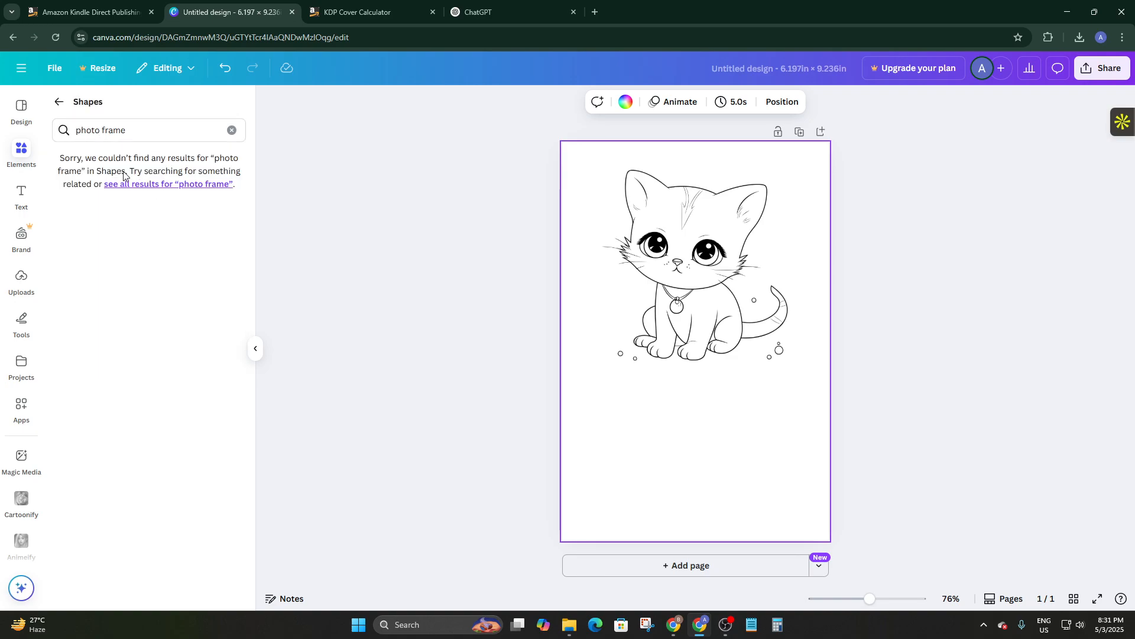
left_click(232, 131)
Step: Return to the full elements library and search it for "frame"
left_click(23, 112)
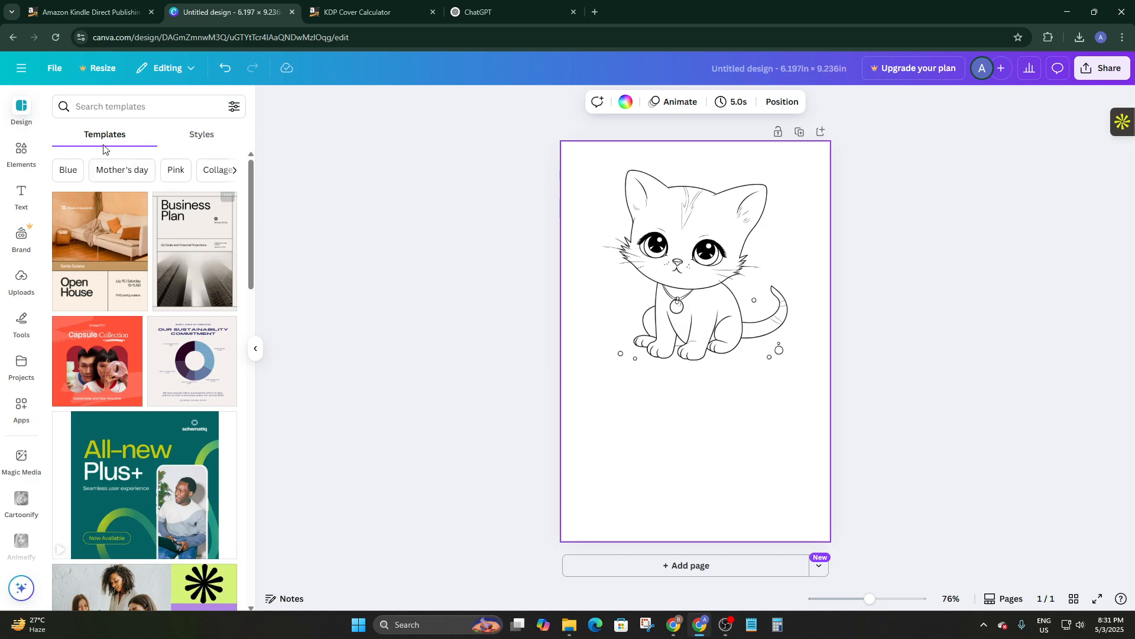
left_click(107, 107)
left_click(21, 151)
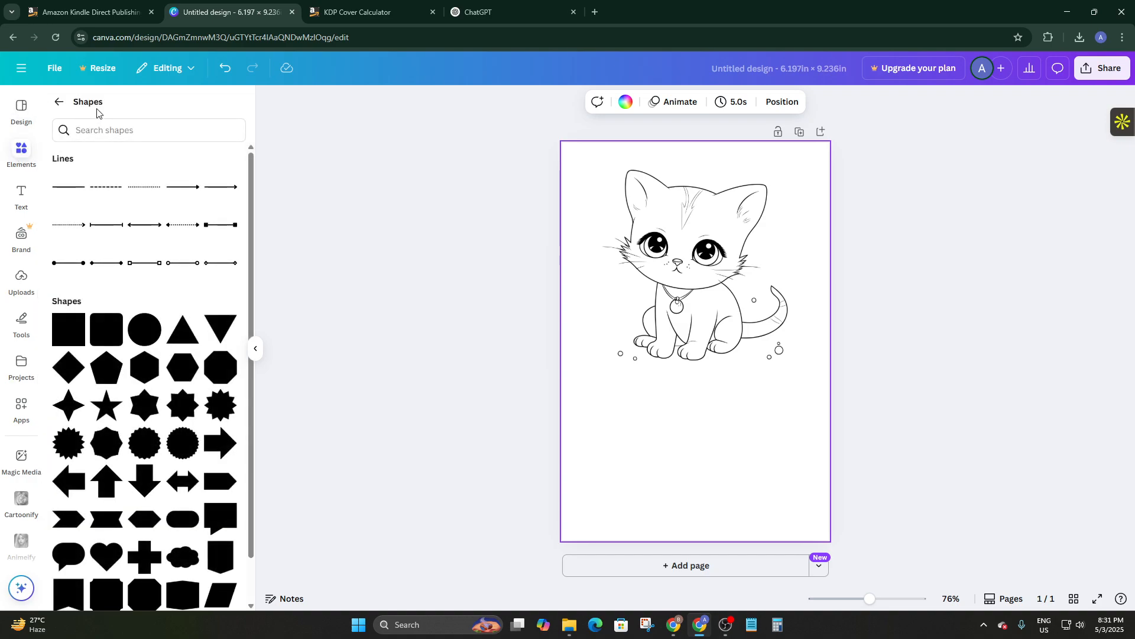
left_click(59, 102)
left_click(101, 110)
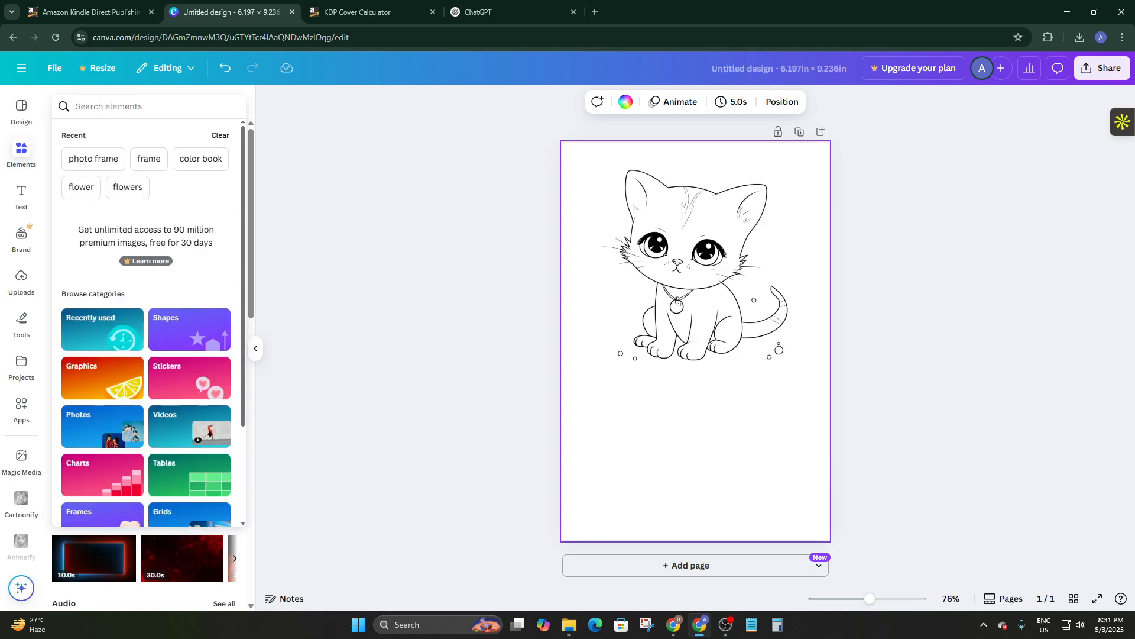
type("frame")
key("Return")
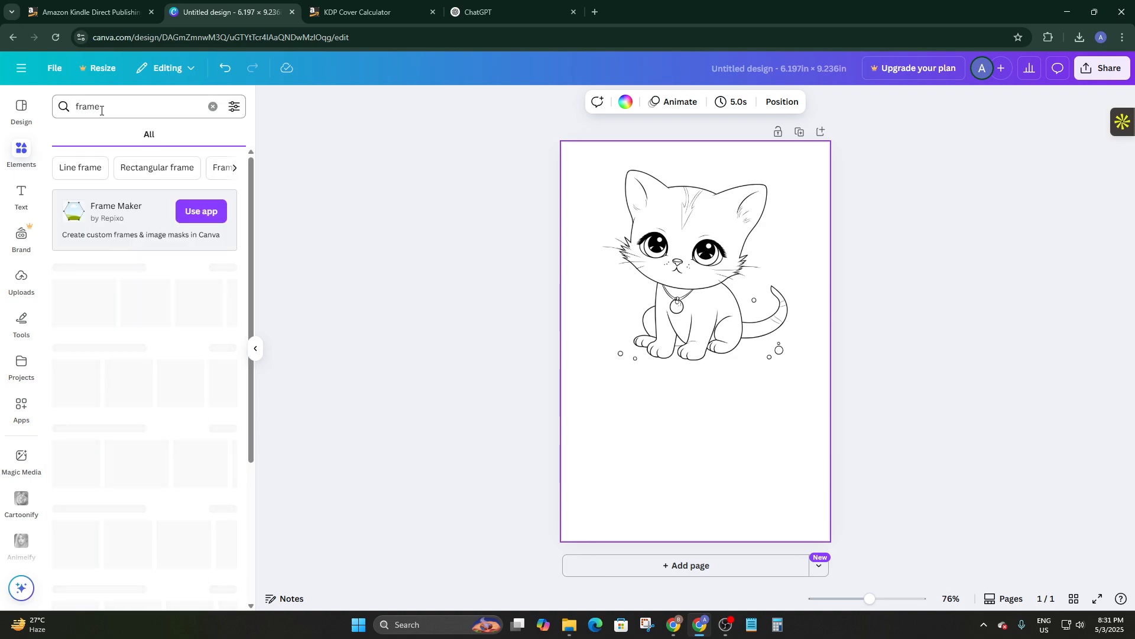
Step: Look through the mockup and graphics results for "frame" to find a border for the kitten
scroll(186, 346, "down", 1)
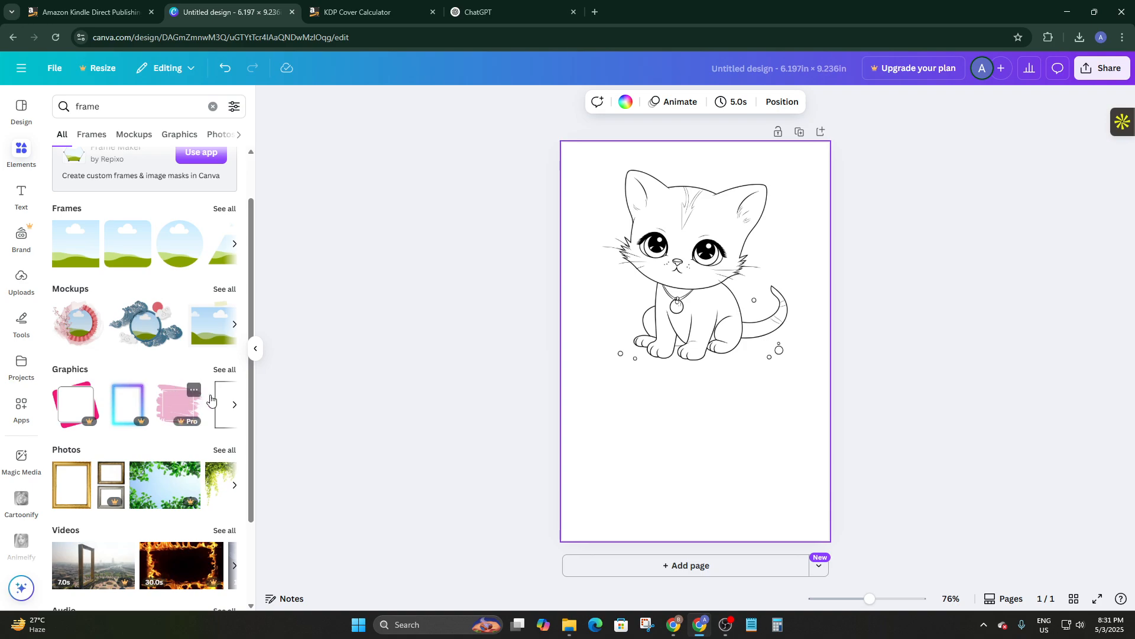
scroll(208, 404, "right", 3)
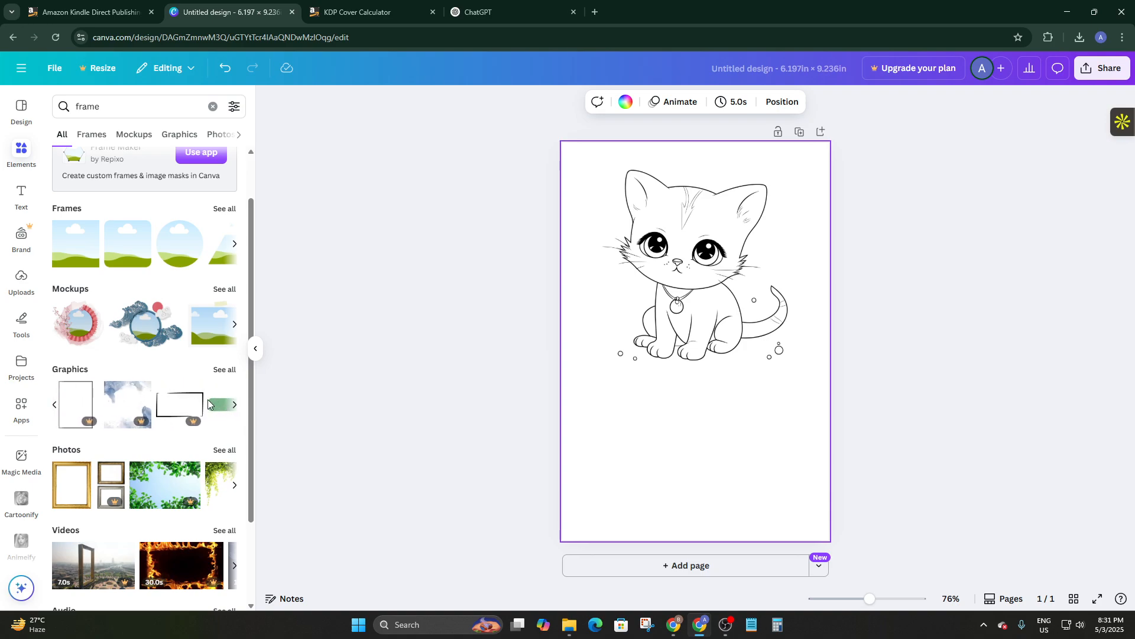
left_click(223, 289)
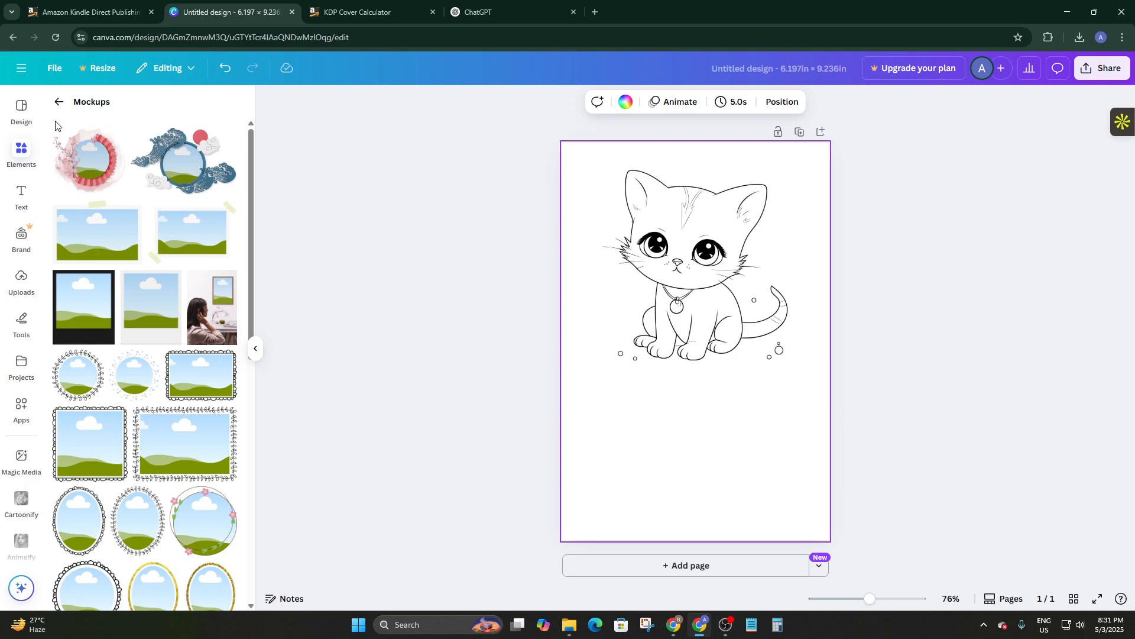
left_click(58, 104)
left_click(216, 384)
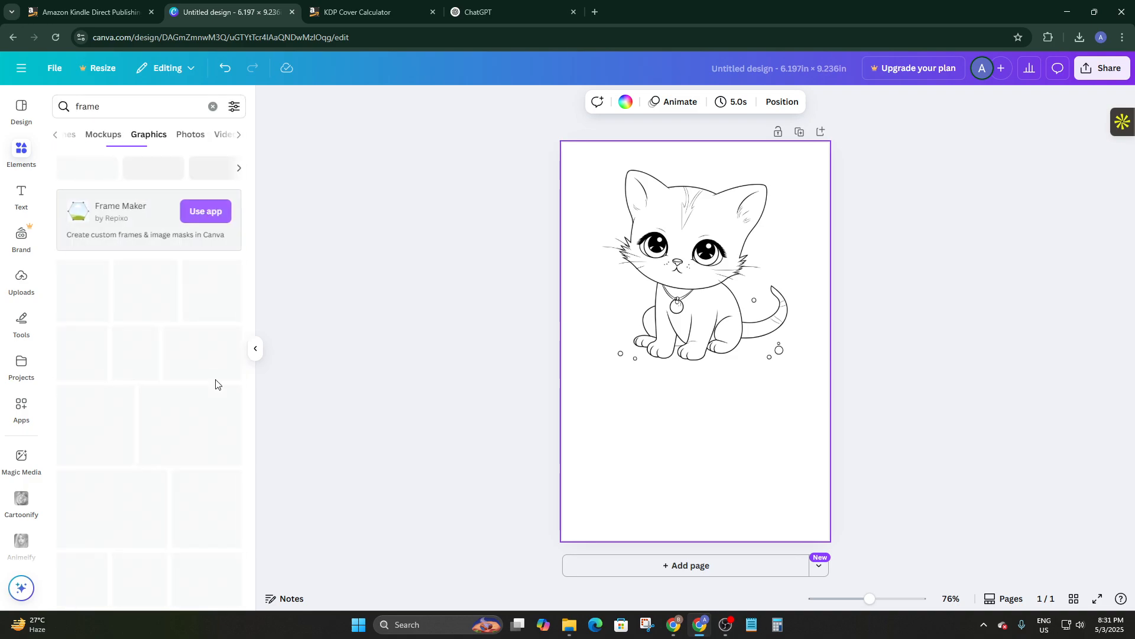
scroll(201, 373, "down", 1)
Step: Try to frame the kitten with the black rectangular outline graphic by placing, enlarging and repositioning it, and check its flip options
left_click(205, 370)
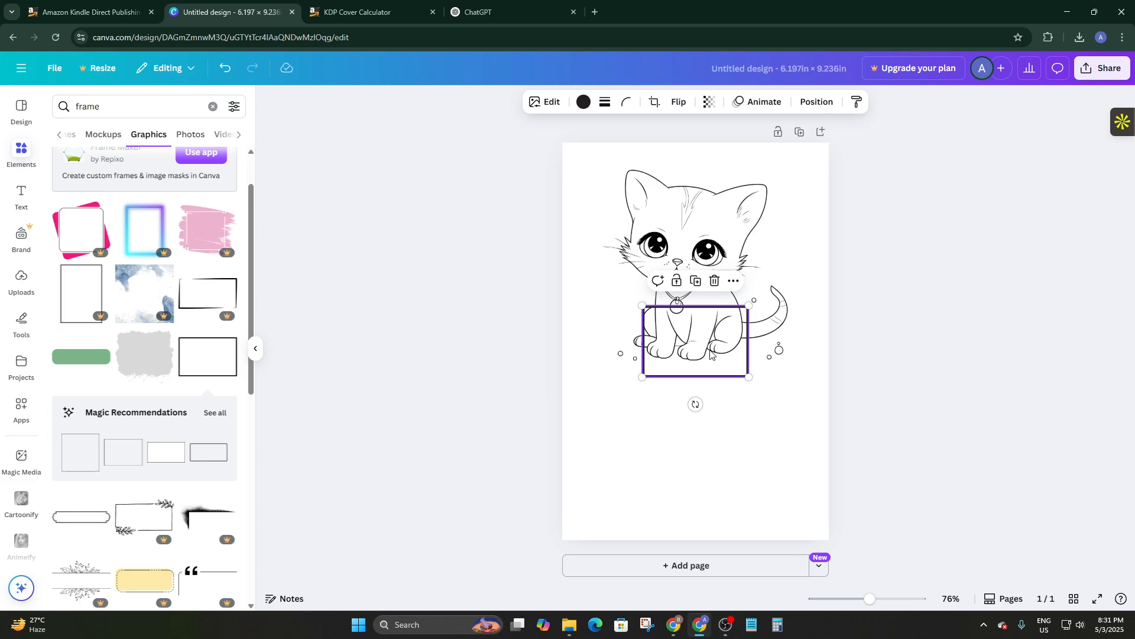
left_click_drag(677, 309, 636, 161)
left_click_drag(708, 231, 760, 404)
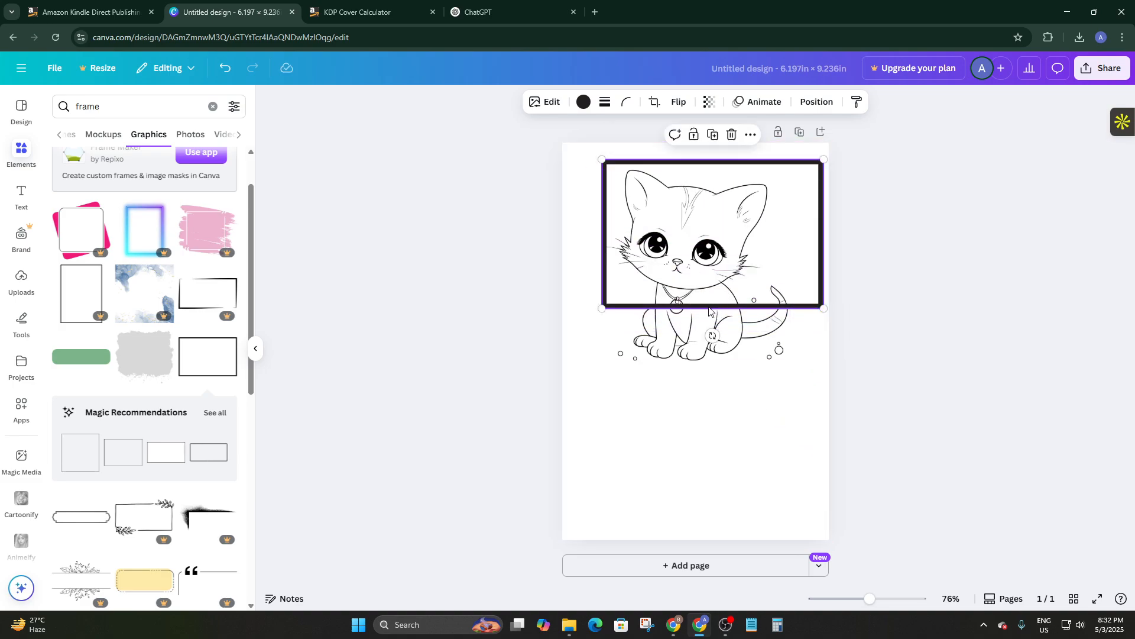
left_click_drag(709, 308, 689, 315)
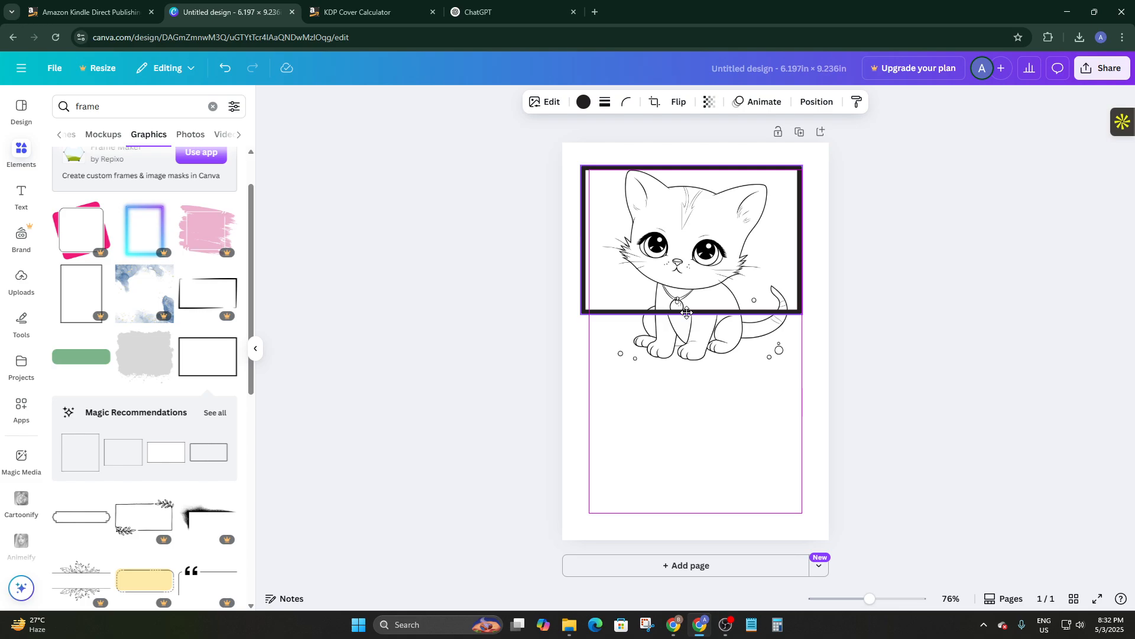
left_click(677, 103)
left_click(672, 153)
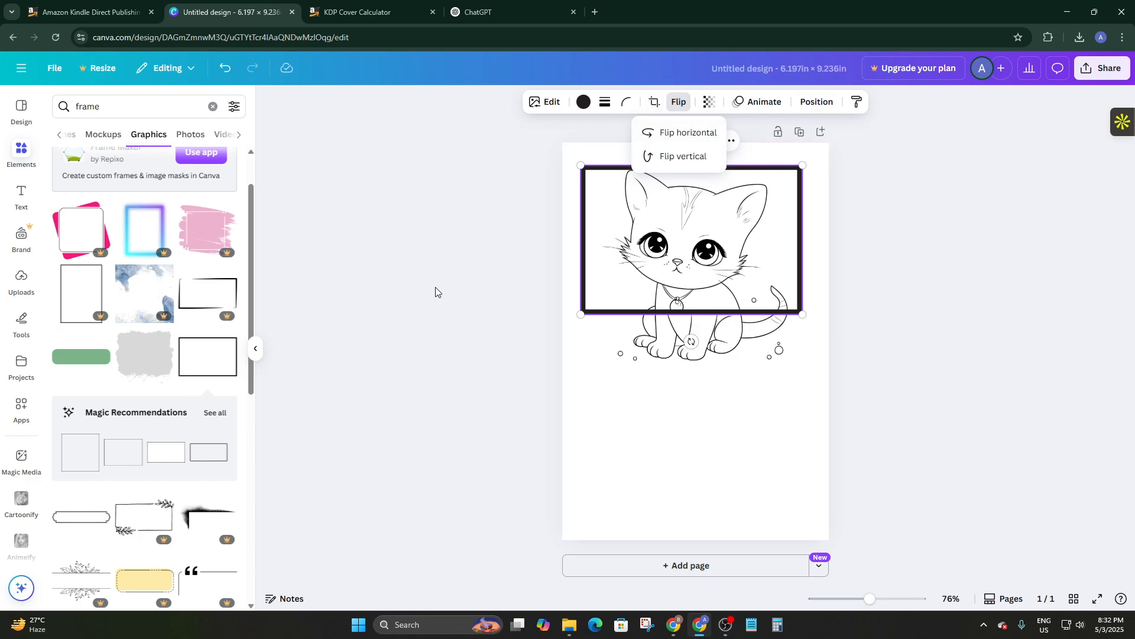
Step: Browse more frame graphics and delete the black rectangular frame from the page
scroll(202, 429, "down", 5)
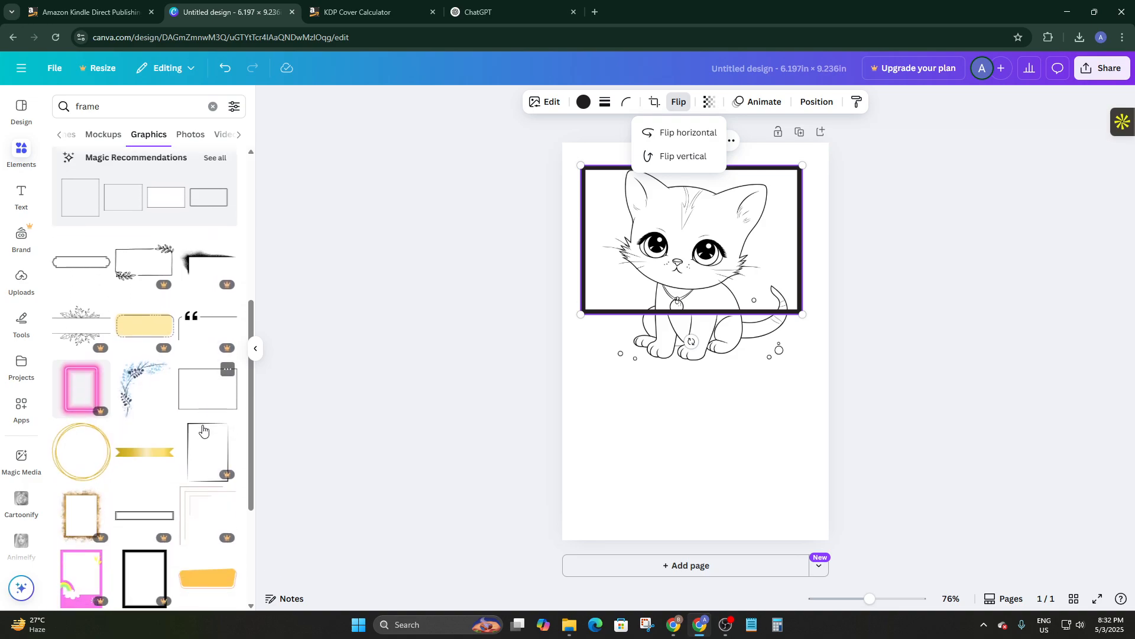
scroll(203, 428, "down", 6)
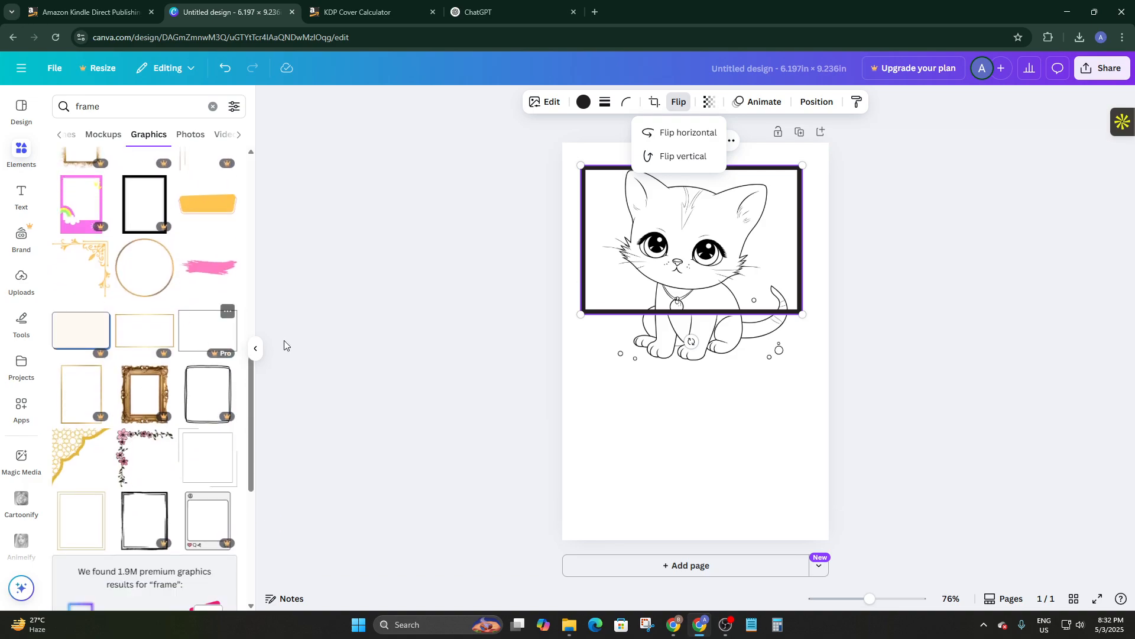
scroll(178, 366, "down", 6)
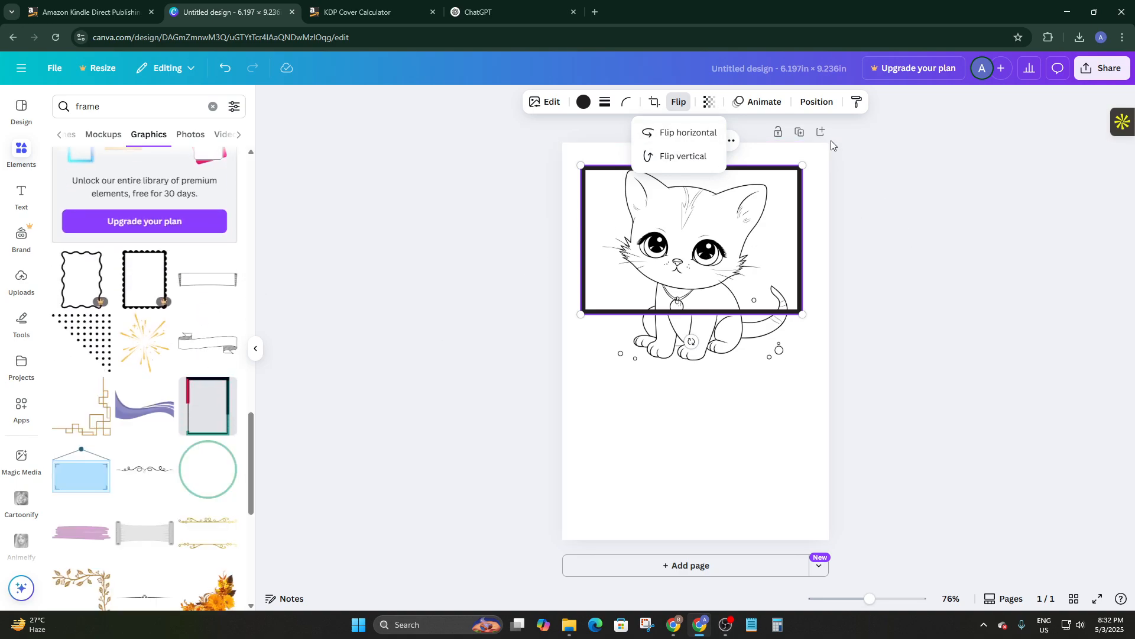
left_click(761, 173)
left_click(711, 140)
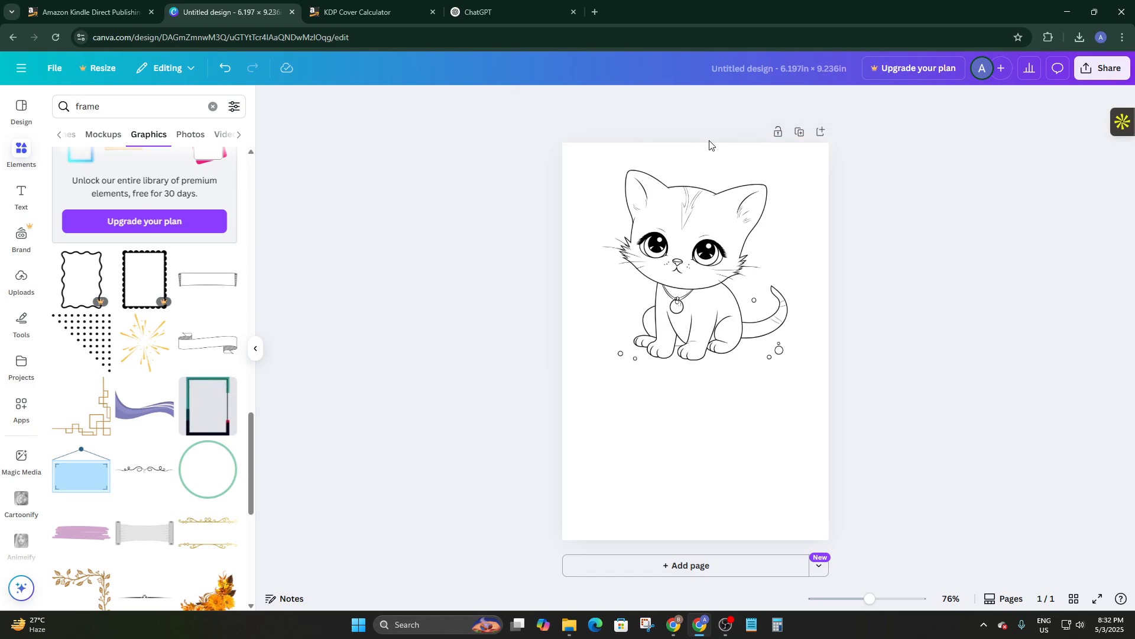
Step: Add a plain straight line and stretch it horizontally just below the kitten as the frame's bottom edge
scroll(148, 165, "up", 5)
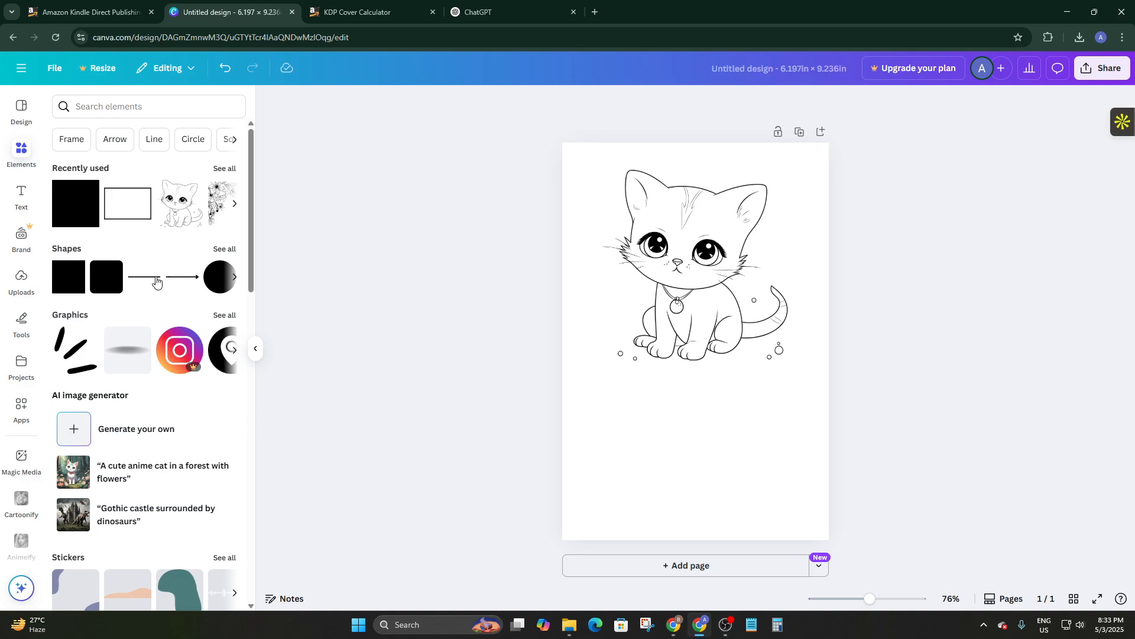
left_click(155, 280)
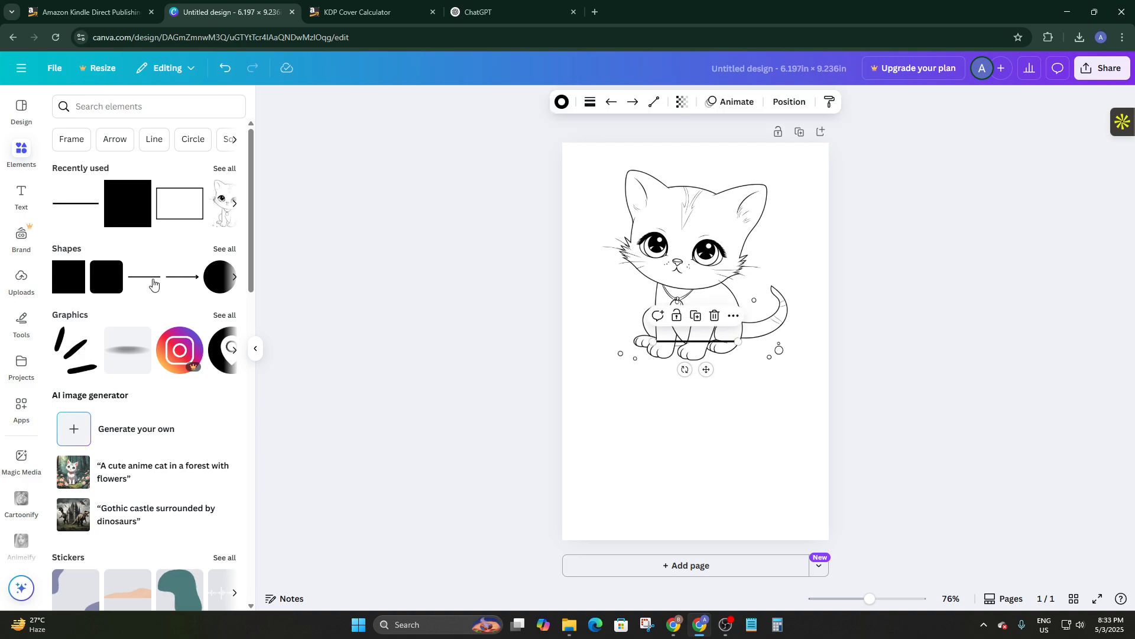
left_click_drag(729, 347, 802, 382)
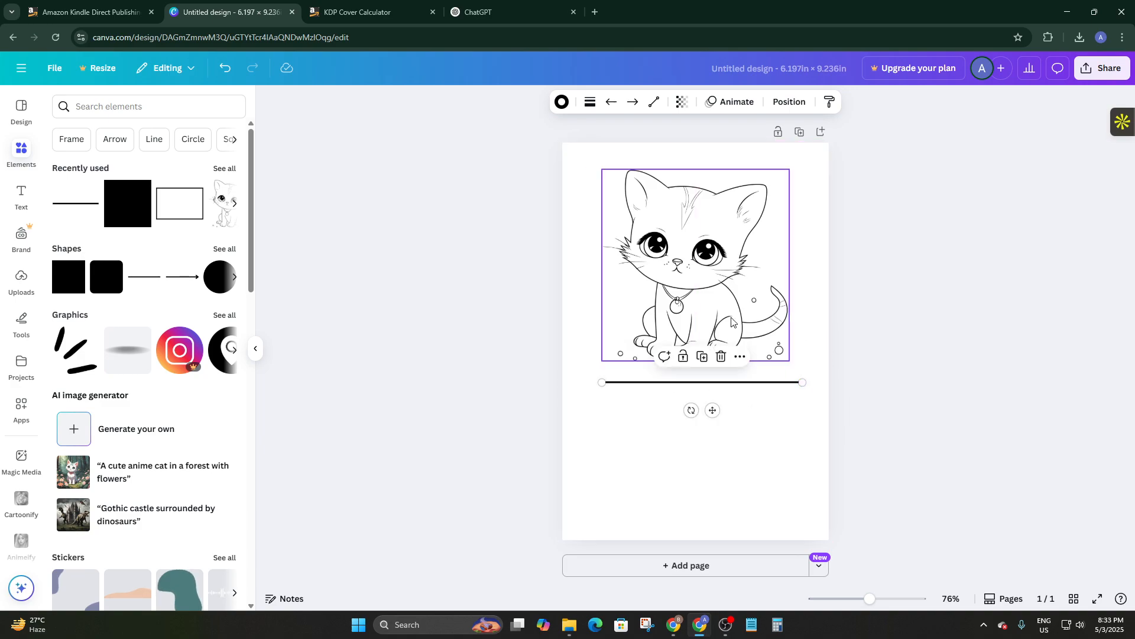
Step: Add a second straight line and stand it vertically from the bottom line's left end up past the kitten's ears
left_click(148, 285)
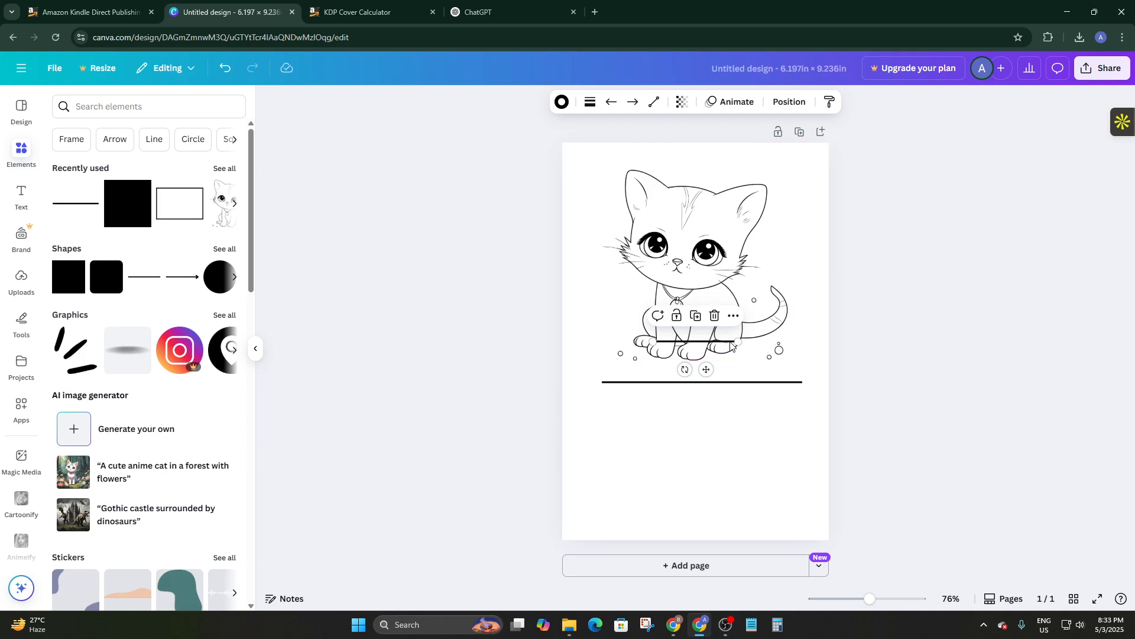
left_click_drag(731, 345, 600, 169)
left_click(638, 360)
left_click(629, 373)
mouse_move(573, 291)
left_mouse_down()
mouse_move(591, 289)
mouse_move(579, 291)
left_mouse_up()
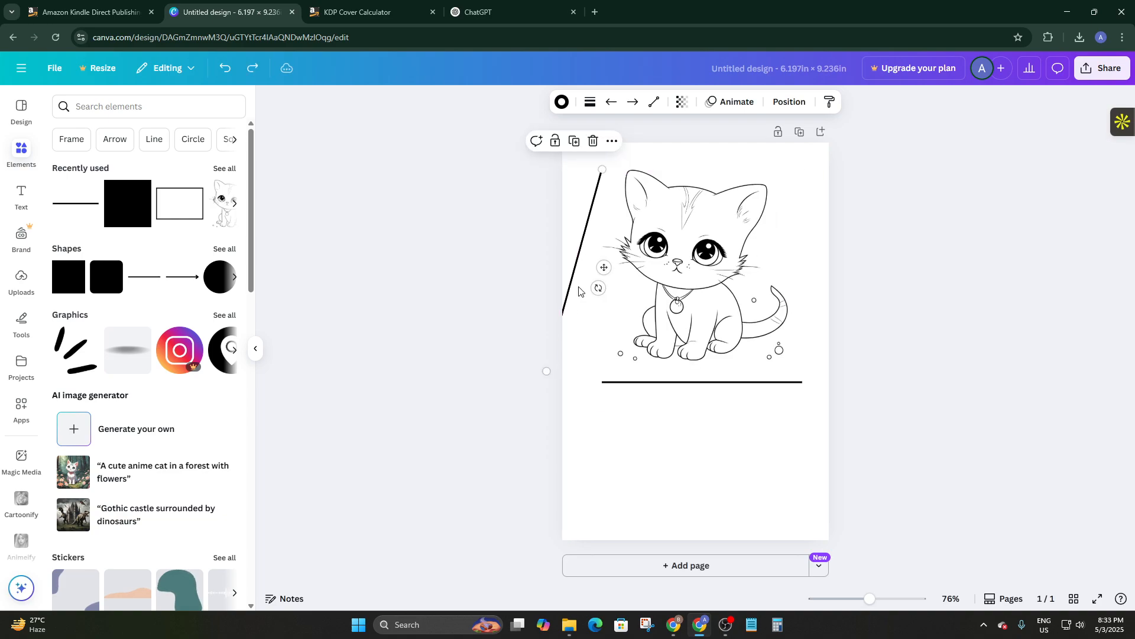
key("ctrl+z")
mouse_move(599, 372)
left_mouse_down()
mouse_move(655, 373)
mouse_move(602, 383)
left_mouse_up()
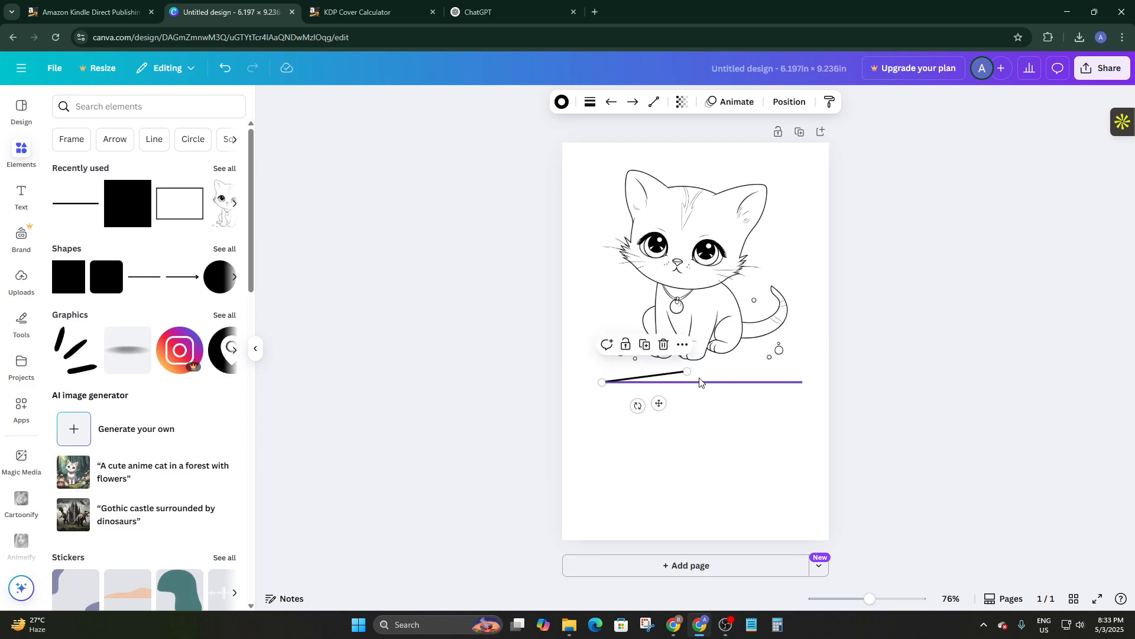
left_click_drag(686, 370, 598, 162)
Step: Duplicate the vertical line and lay the copy horizontally above the kitten as the frame's top edge
left_click(602, 137)
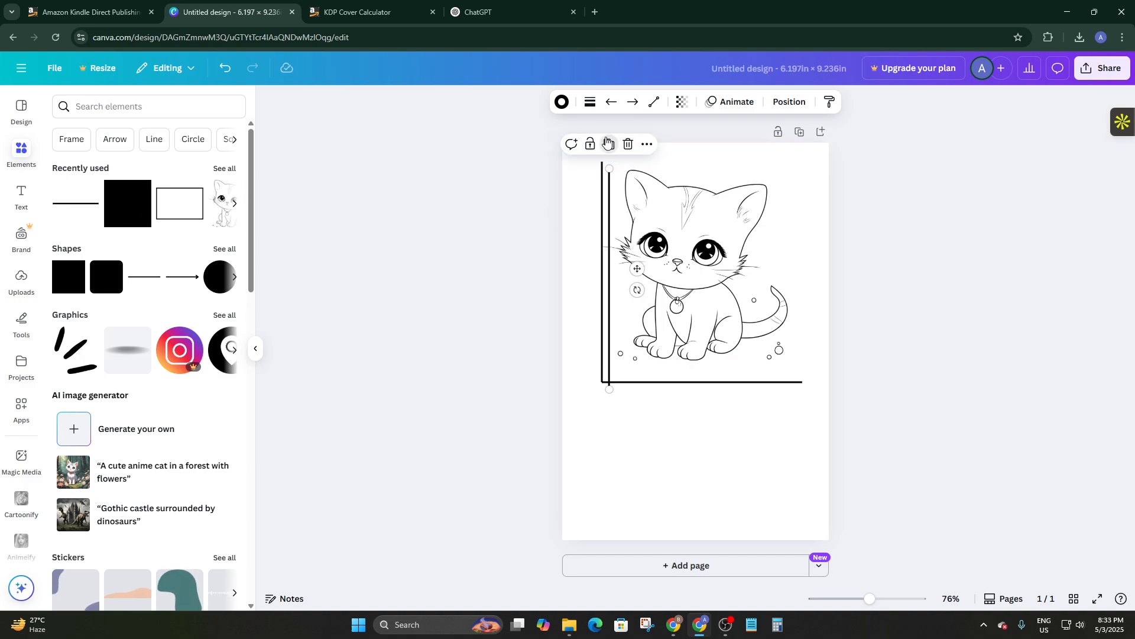
left_click_drag(609, 168, 602, 161)
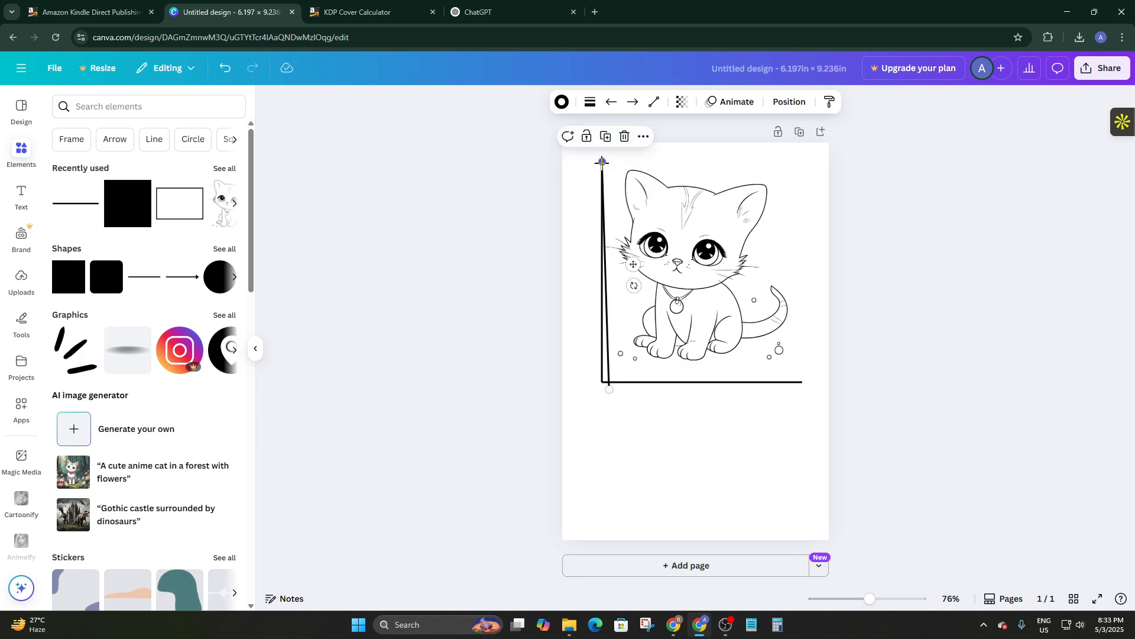
left_click_drag(610, 389, 799, 165)
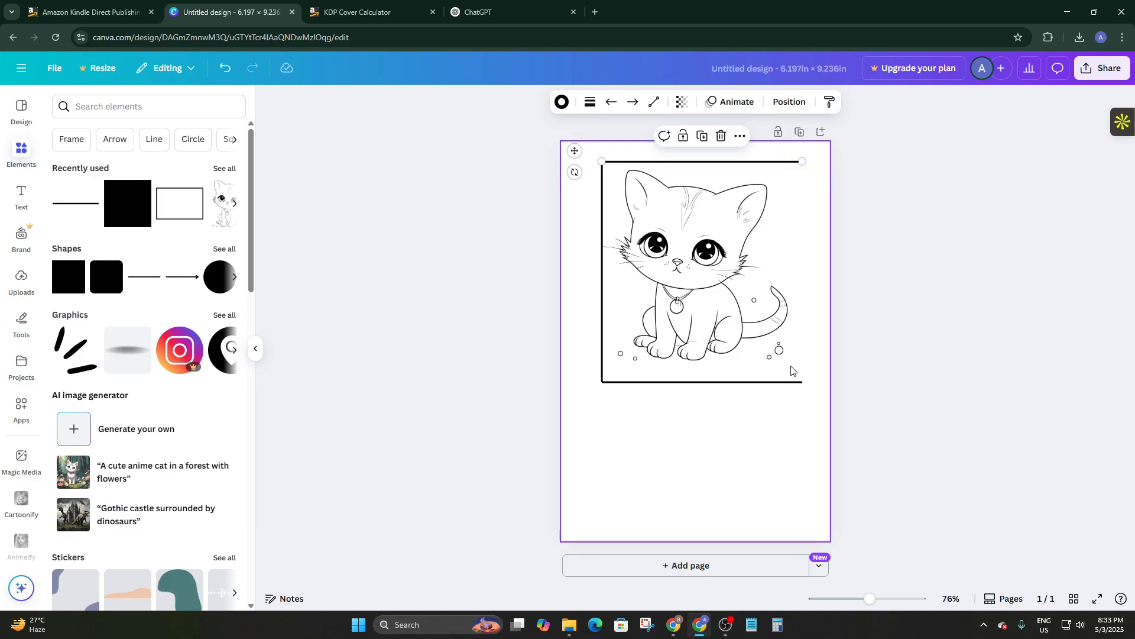
Step: Duplicate the top line, join the copy vertically between the open right ends to close the frame, and select the kitten drawing
left_click(709, 139)
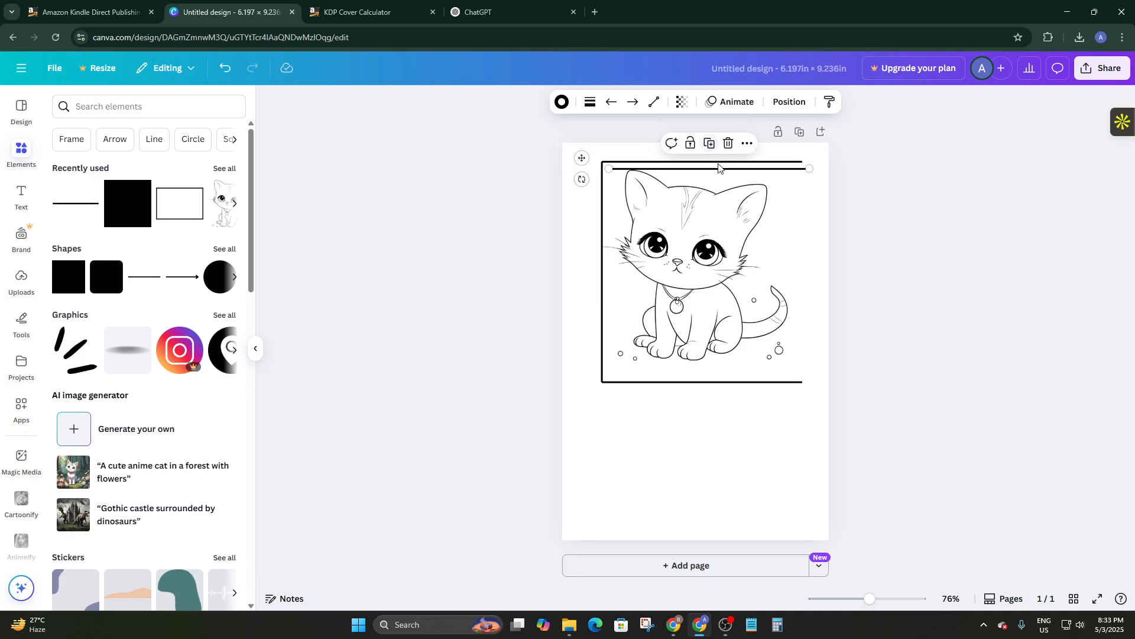
left_click_drag(608, 168, 803, 382)
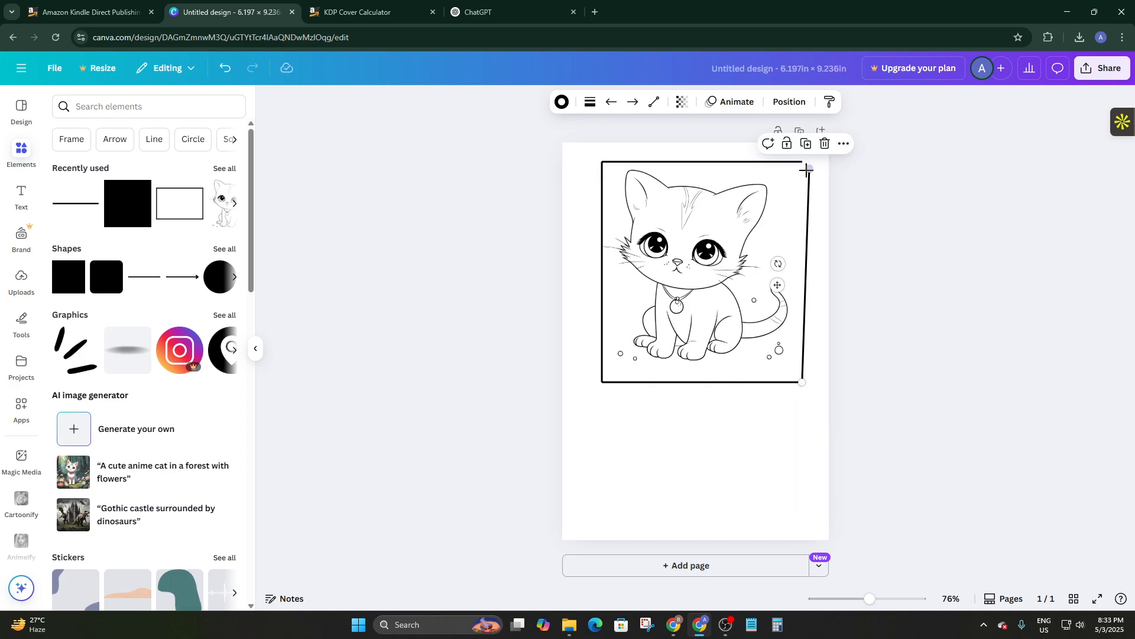
left_click_drag(806, 170, 802, 162)
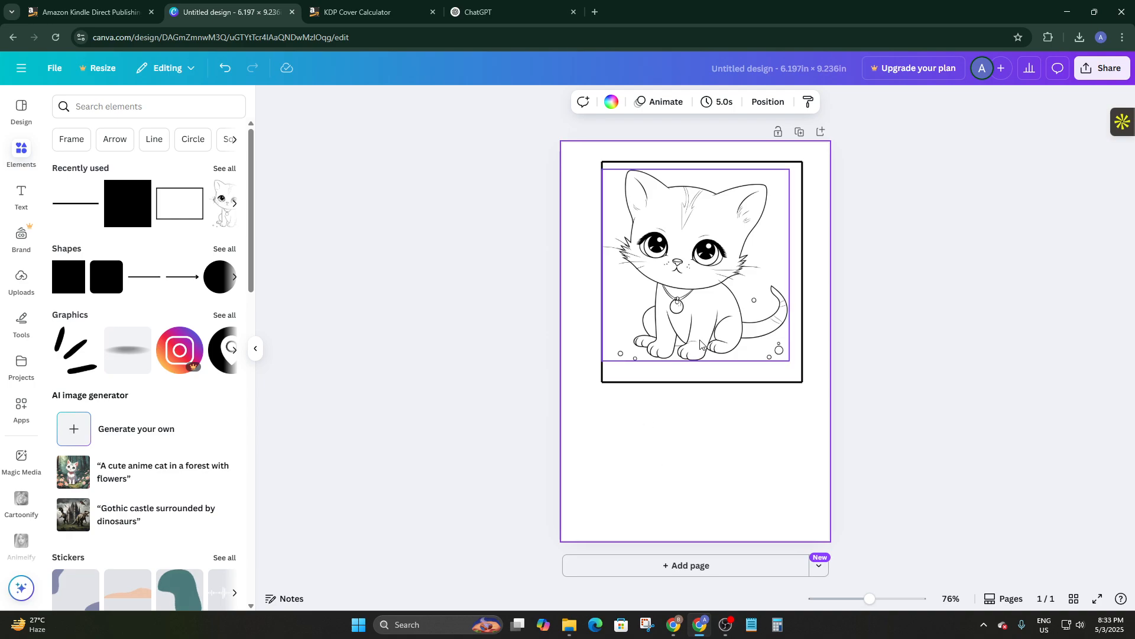
left_click(766, 340)
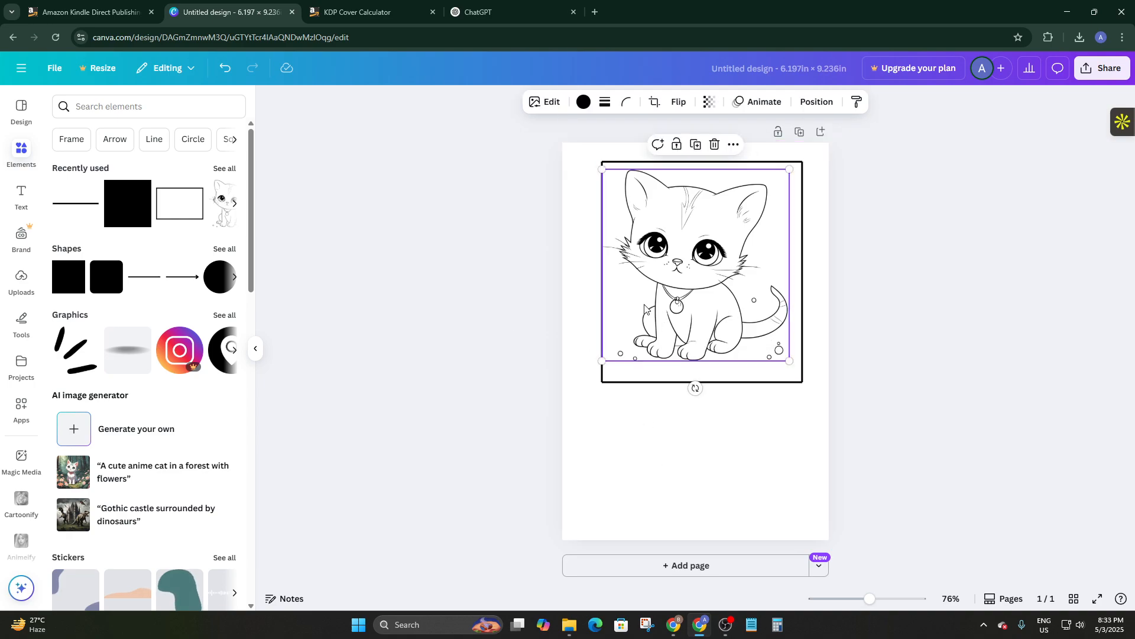
left_click(375, 155)
left_click(491, 12)
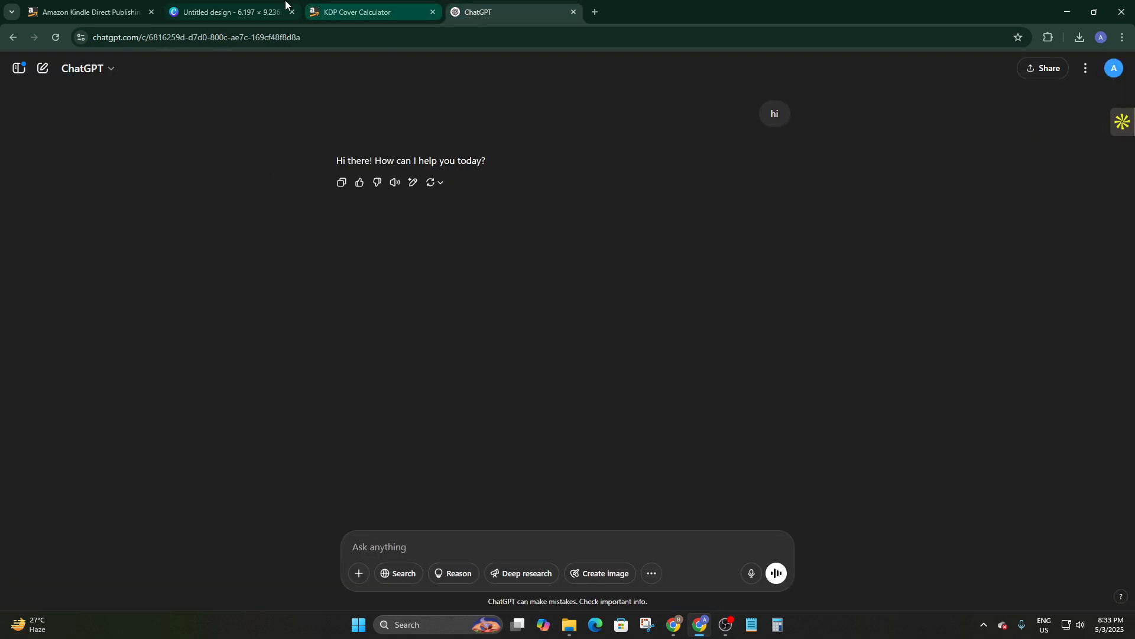
left_click(262, 8)
left_click(485, 10)
left_click(254, 16)
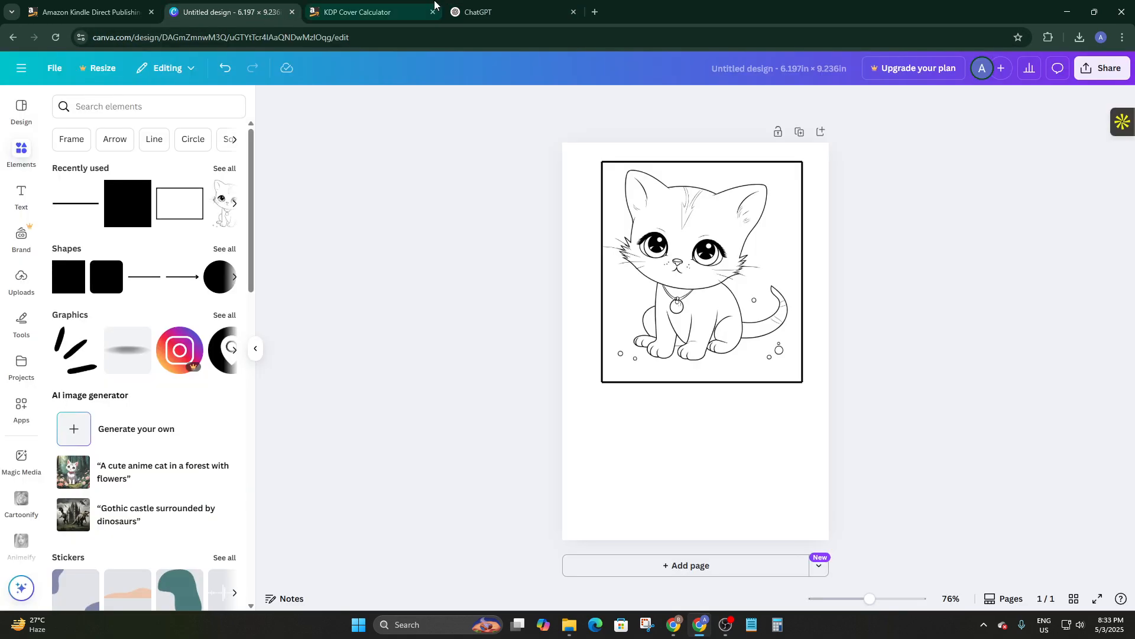
left_click(490, 10)
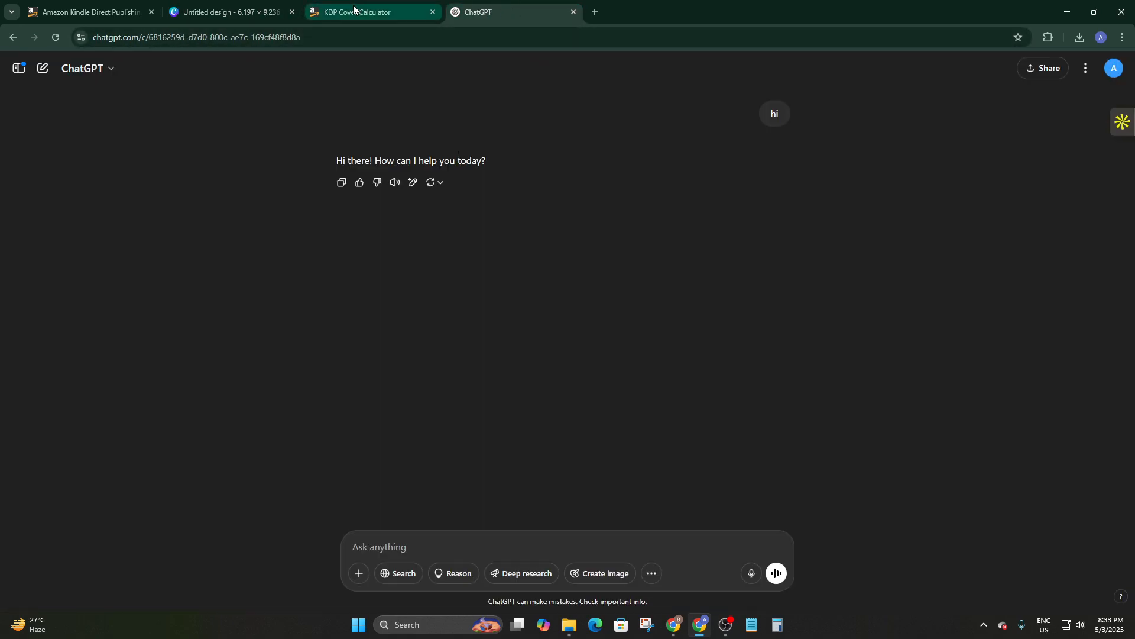
left_click(285, 6)
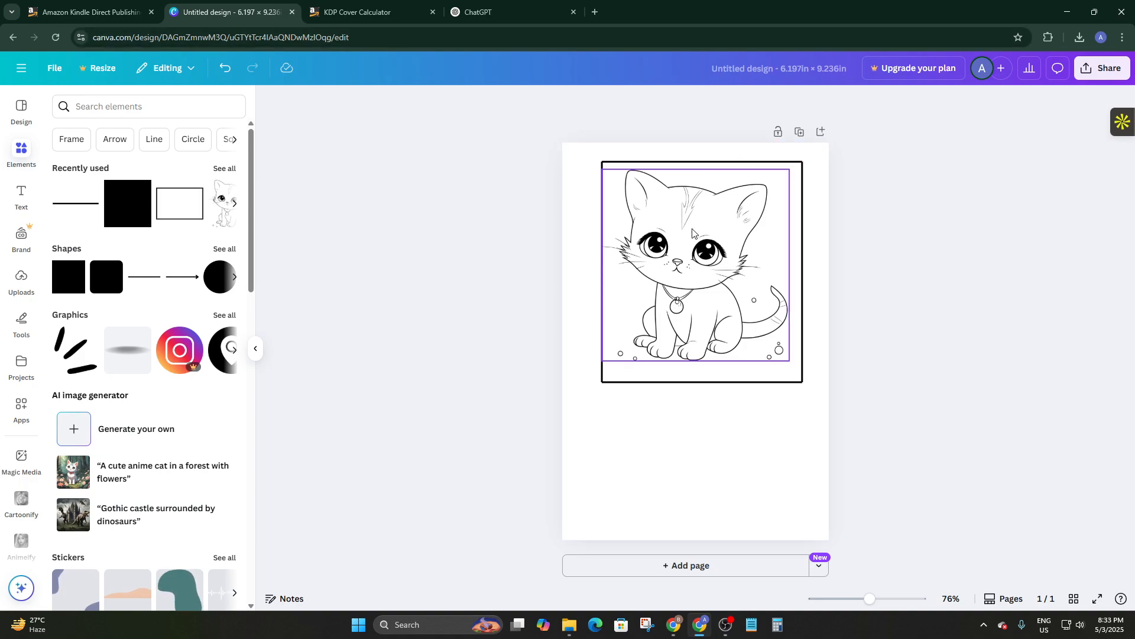
Step: Download the framed kitten page as a JPG file
left_click(1088, 72)
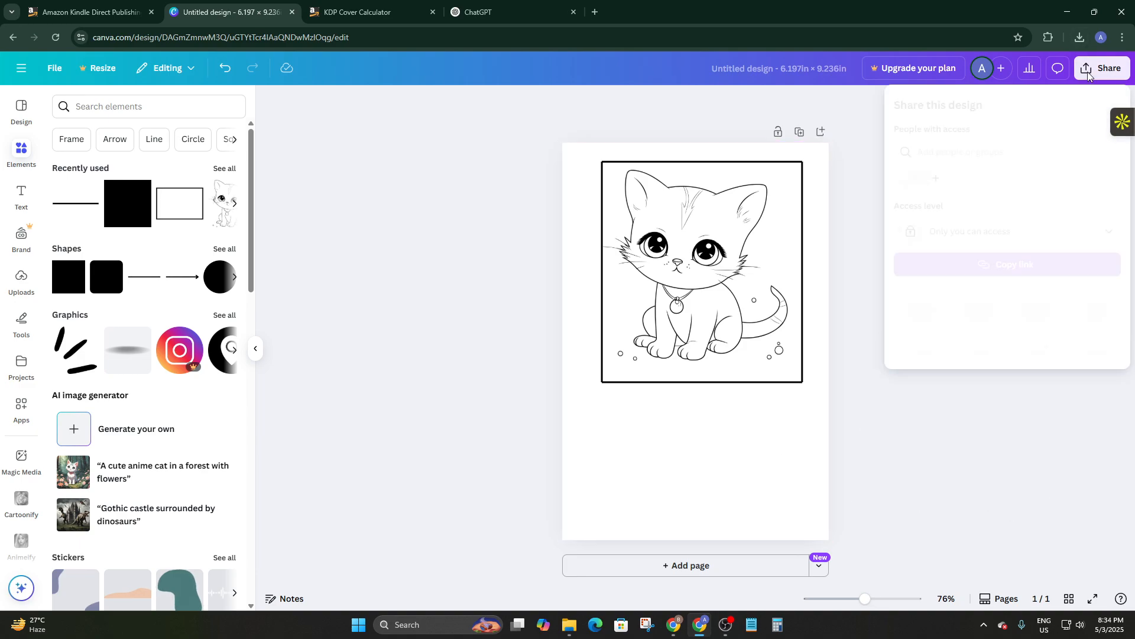
left_click(921, 312)
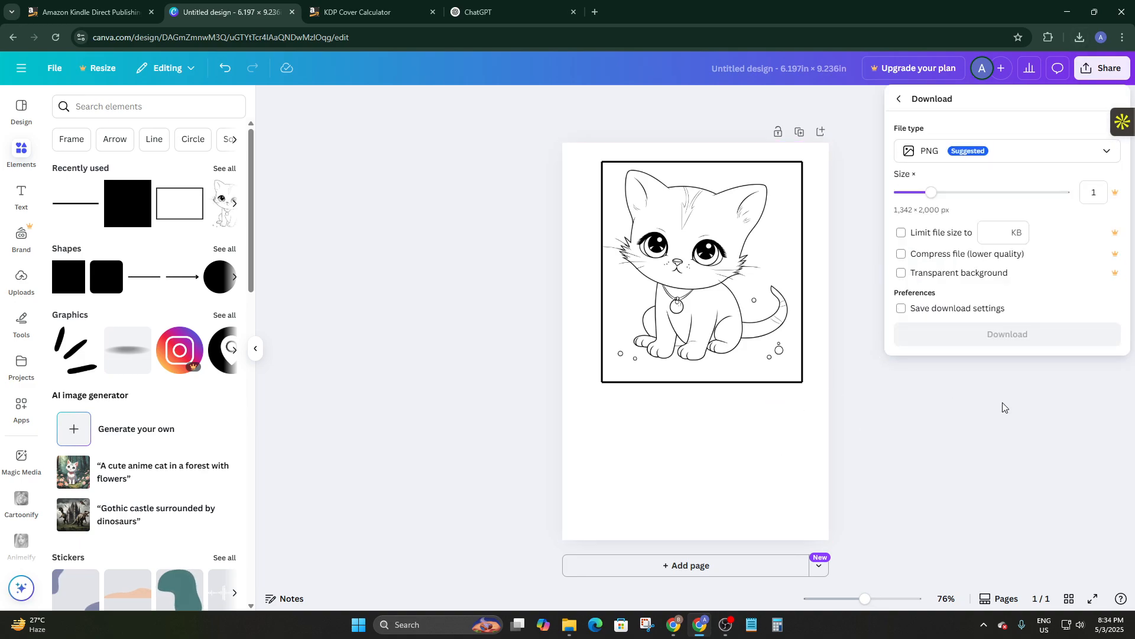
left_click(955, 155)
left_click(959, 188)
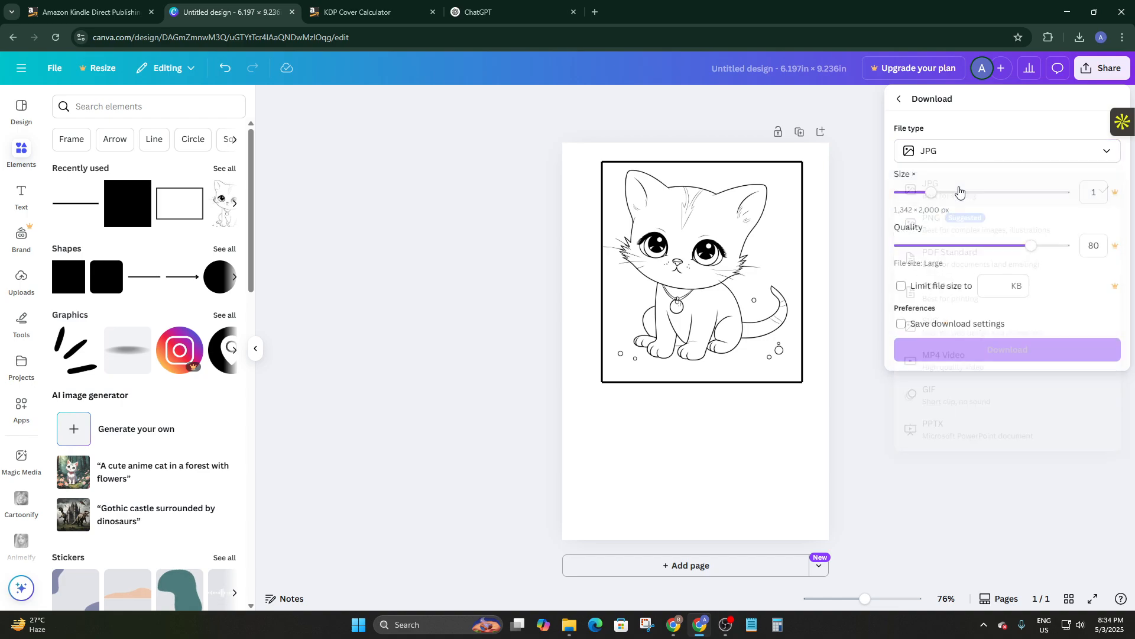
left_click(961, 348)
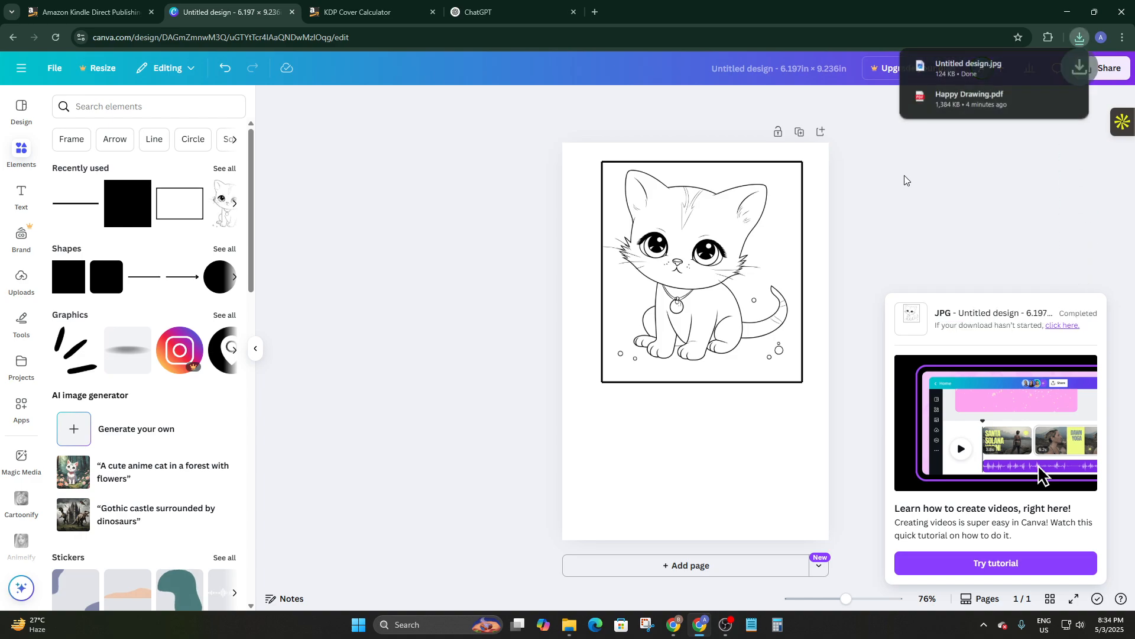
Step: Switch to ChatGPT and attach the downloaded kitten page image from the computer to the message
left_click(521, 12)
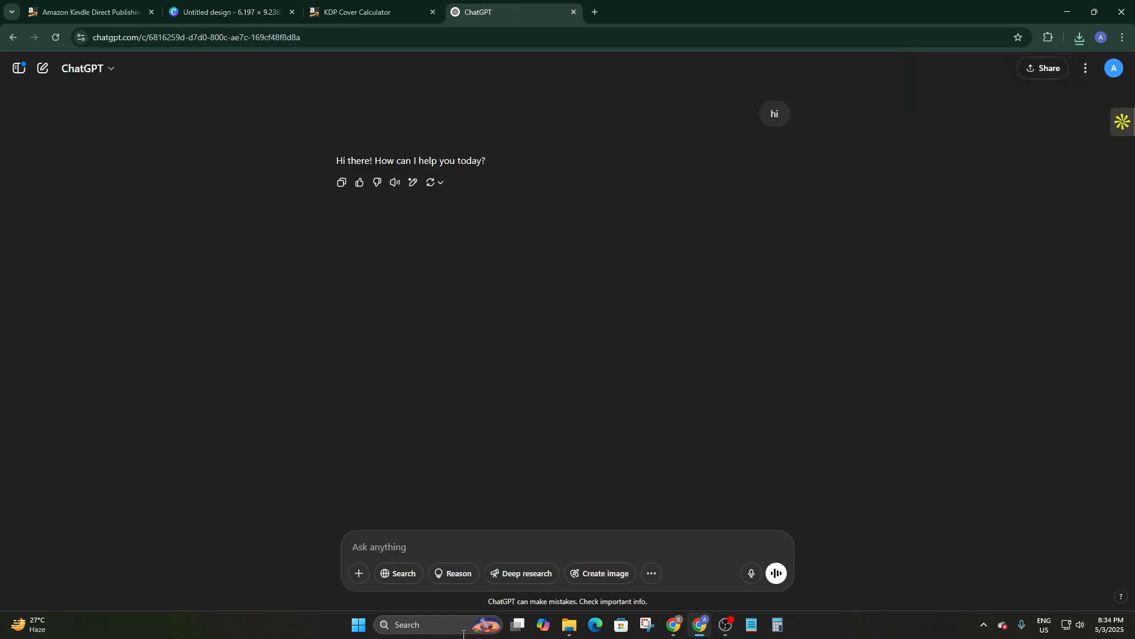
left_click(359, 573)
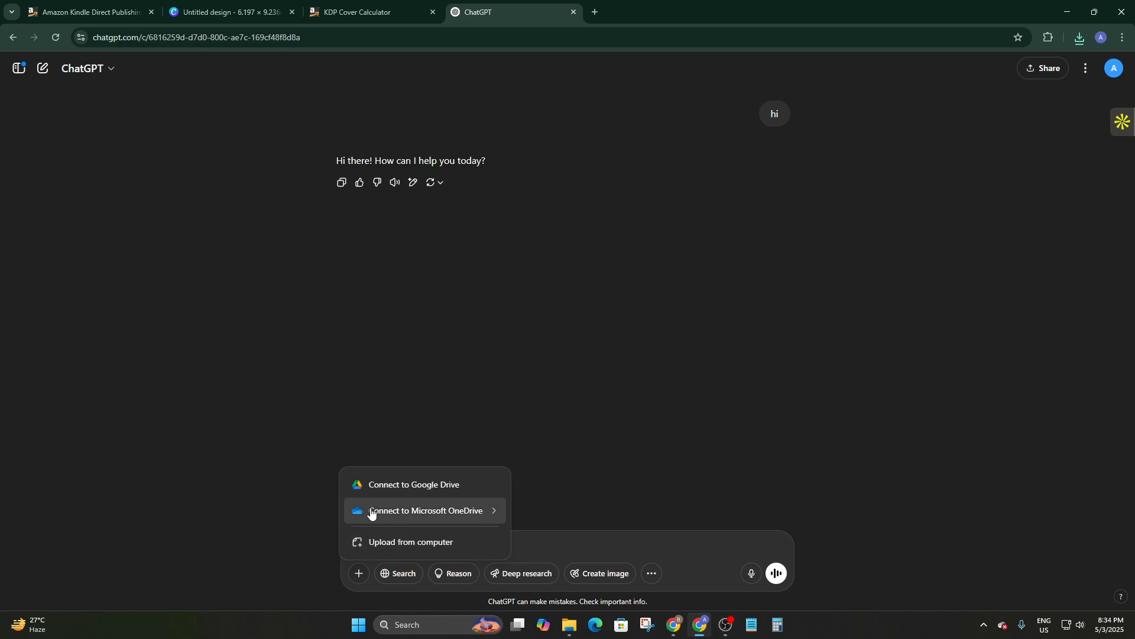
left_click(407, 541)
double_click(189, 232)
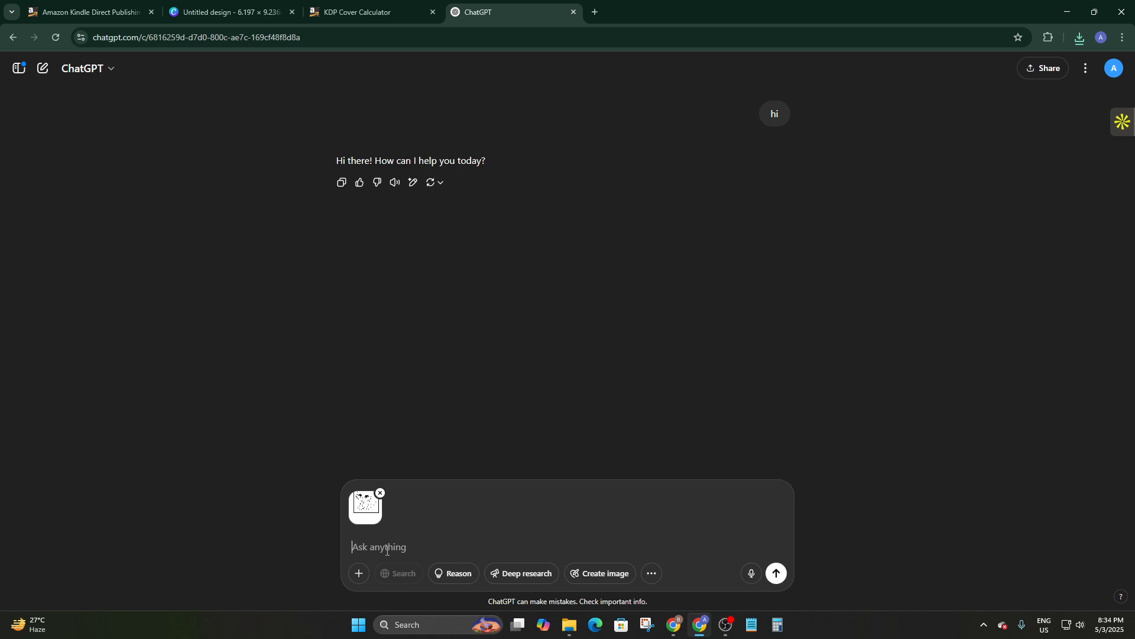
Step: Send the prompt "Make this cat colorful accurately" with the attached image and check the image request in the chat
type("Make this cat colorful accurately")
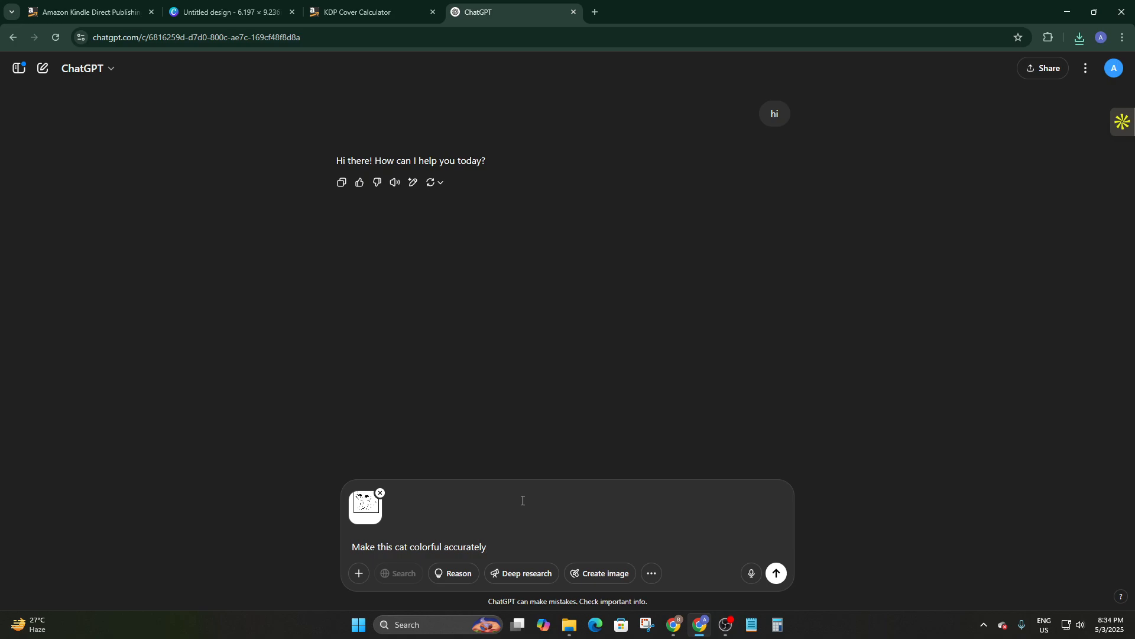
key("Return")
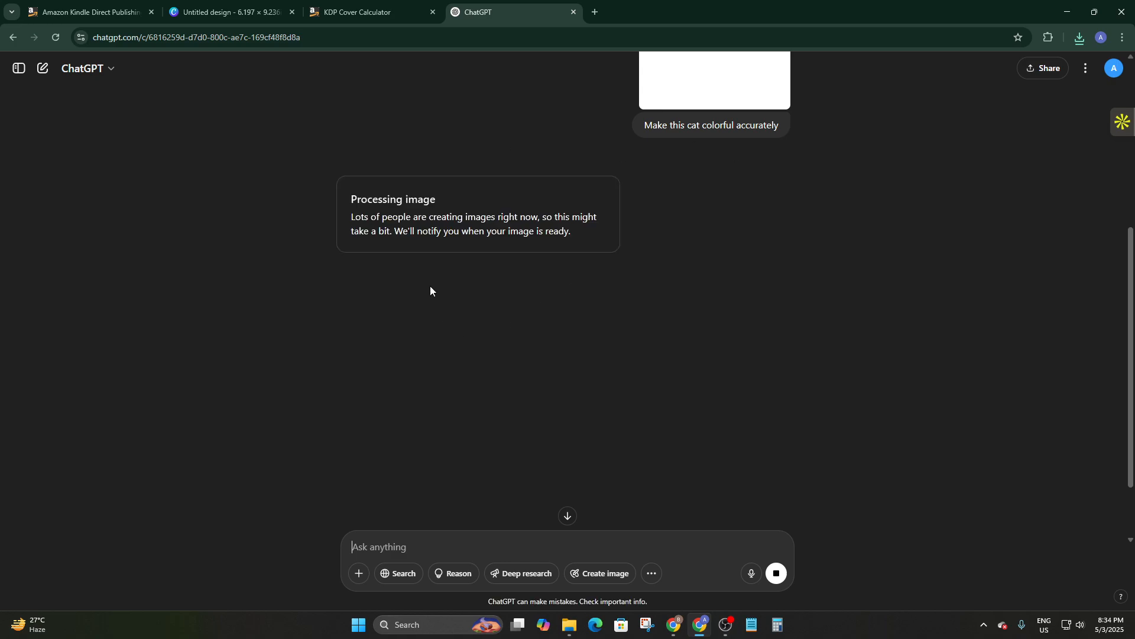
left_click_drag(333, 195, 570, 190)
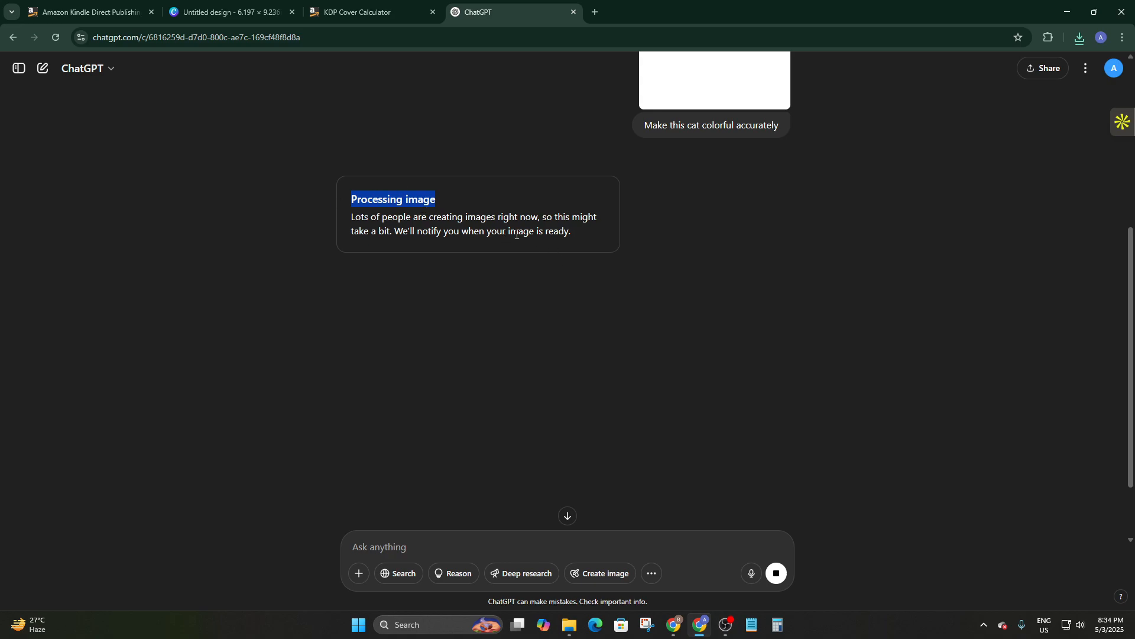
scroll(720, 172, "up", 4)
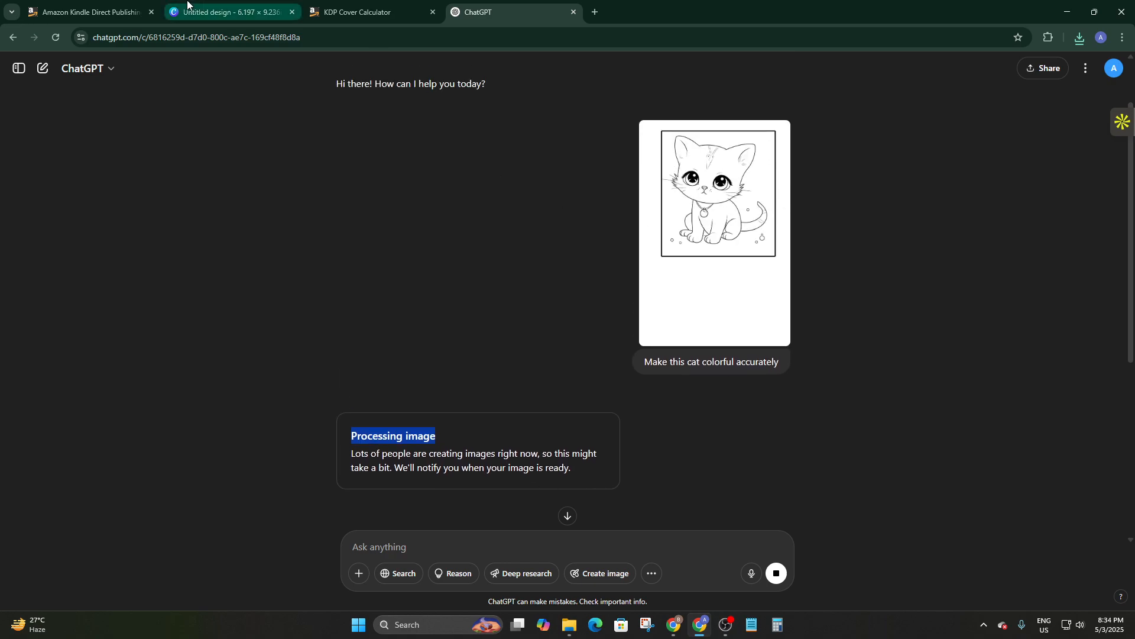
Step: Return to the Canva design and group the kitten drawing with its four frame lines
left_click(190, 3)
left_click(681, 480)
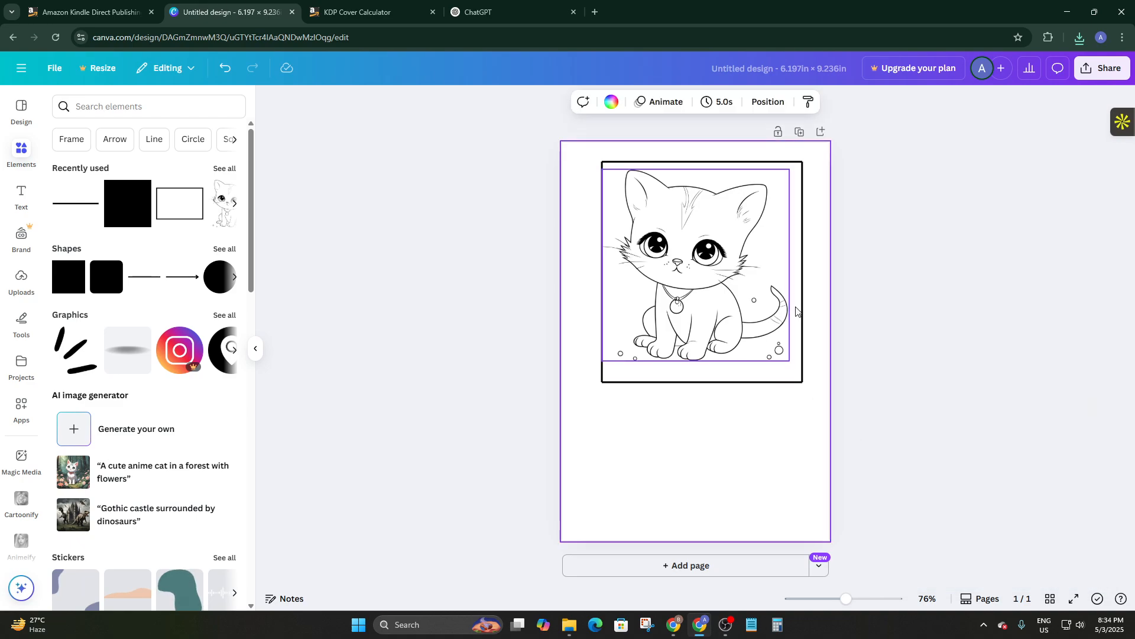
left_click_drag(587, 160, 806, 410)
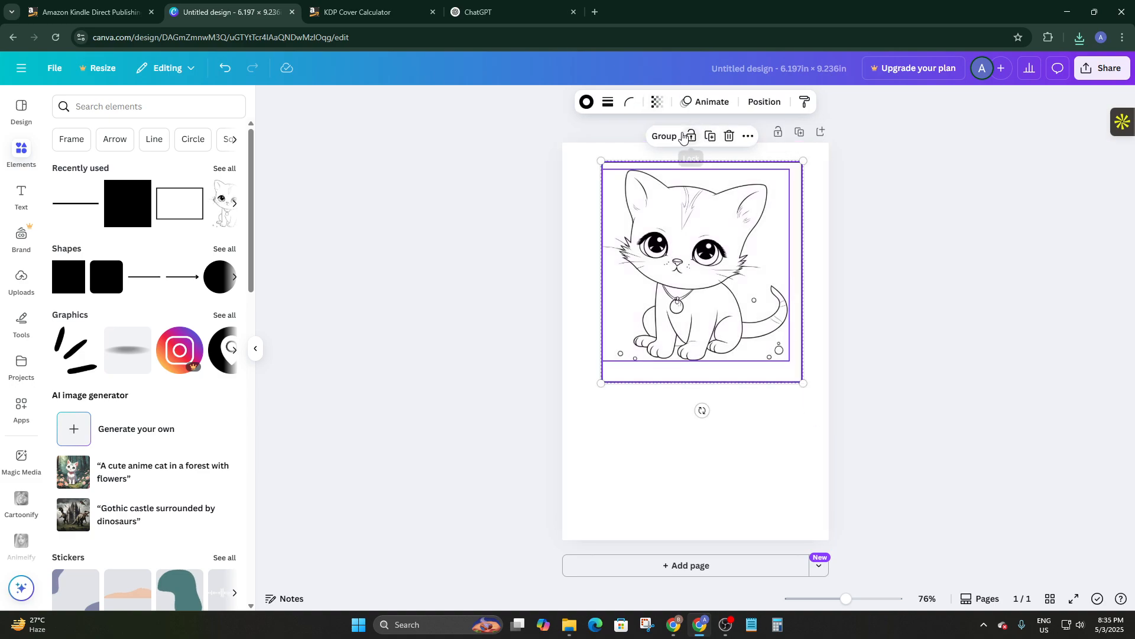
left_click(657, 136)
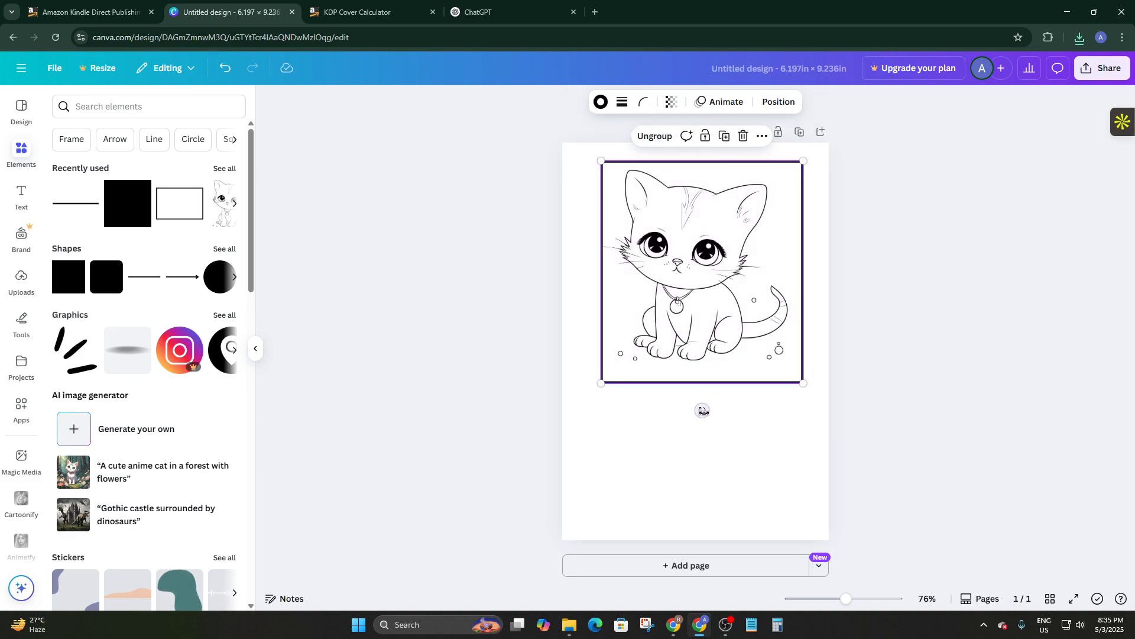
left_click(719, 462)
Step: Move the framed kitten group slightly so it sits horizontally centred in the upper part of the page
left_click_drag(741, 307, 741, 305)
key("Up")
key("Up")
key("Up")
key("Up")
key("Up")
key("Up")
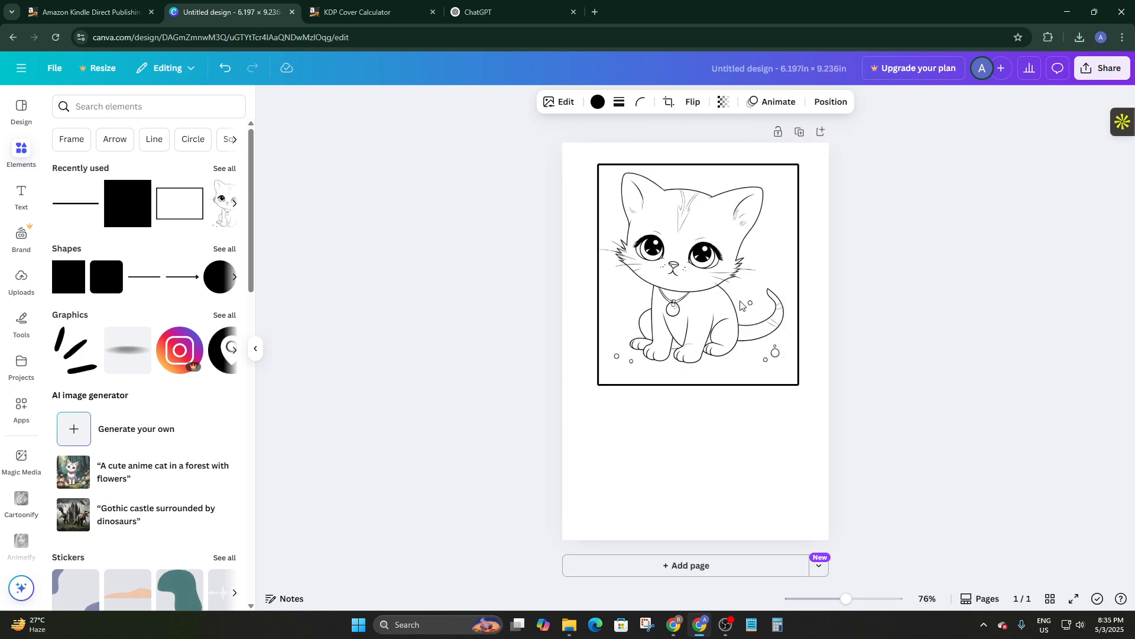
left_click(745, 427)
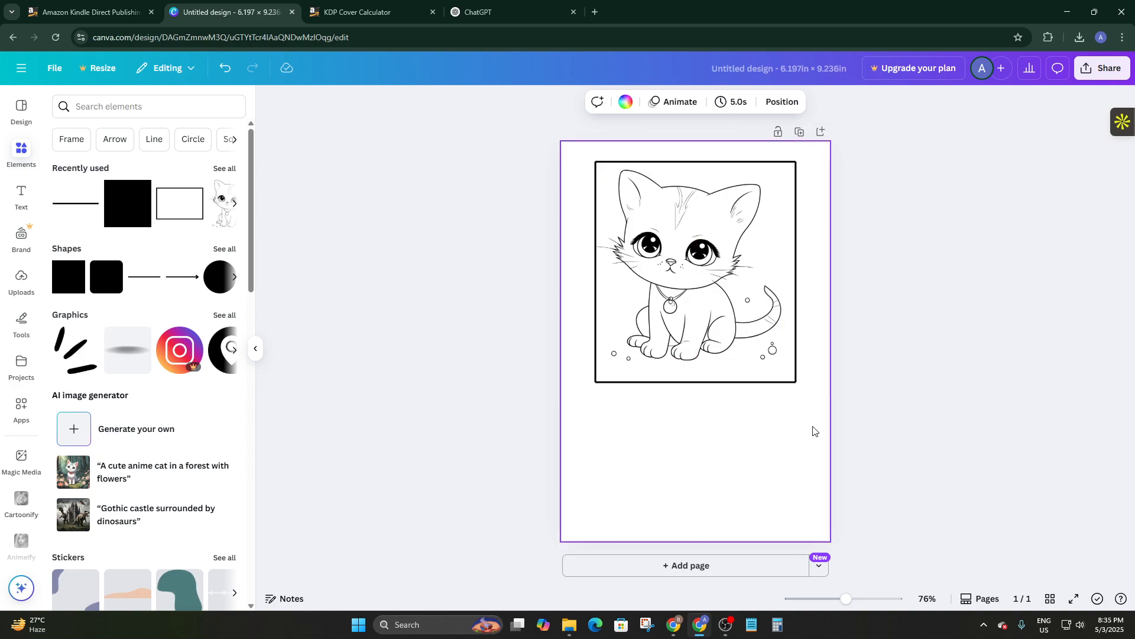
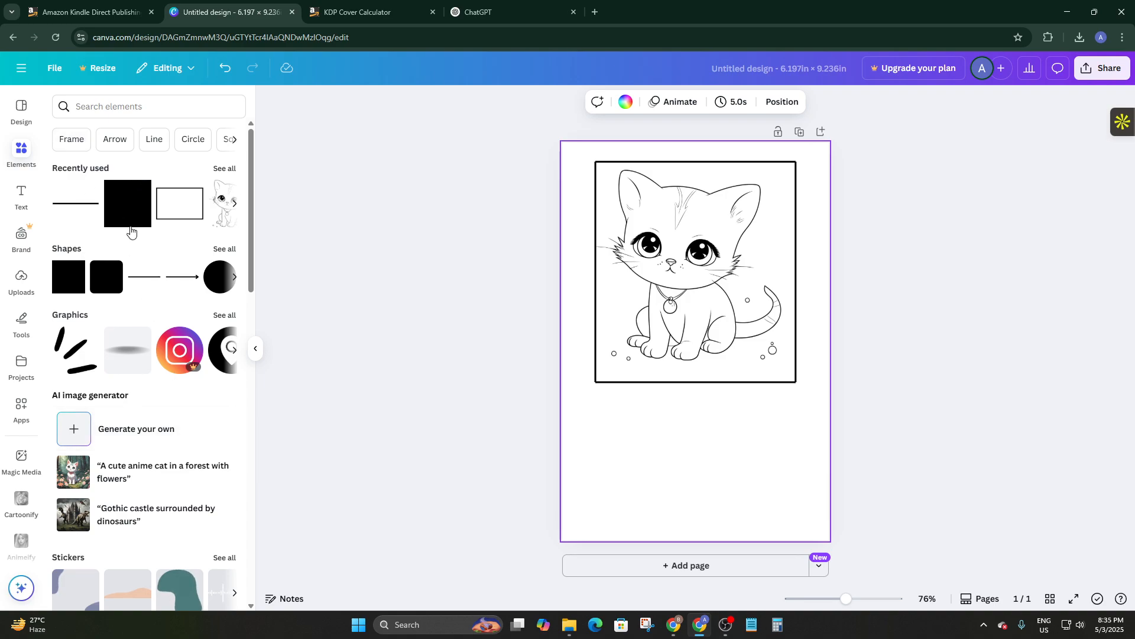
left_click_drag(131, 232, 663, 447)
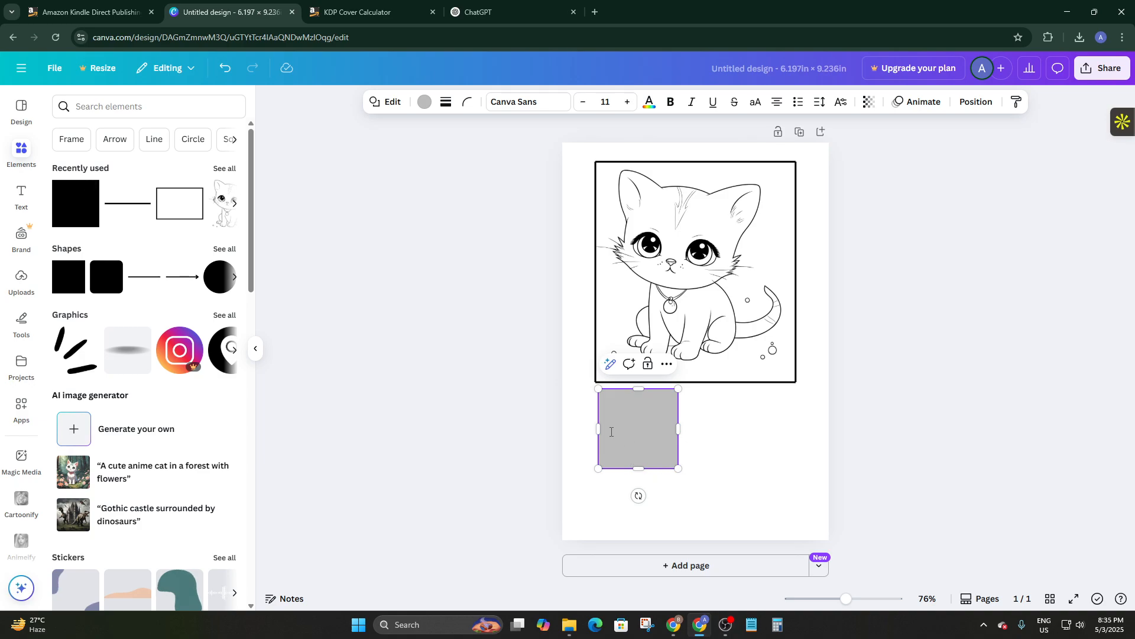
left_click_drag(598, 428, 589, 429)
left_click_drag(634, 388, 683, 448)
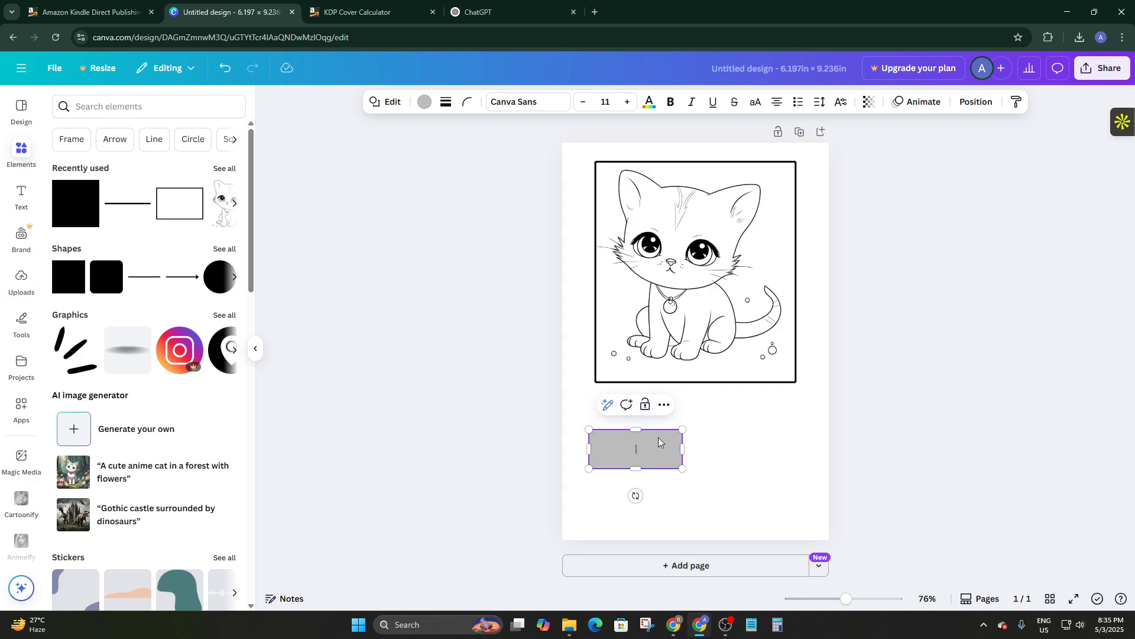
left_click(664, 405)
left_click(710, 521)
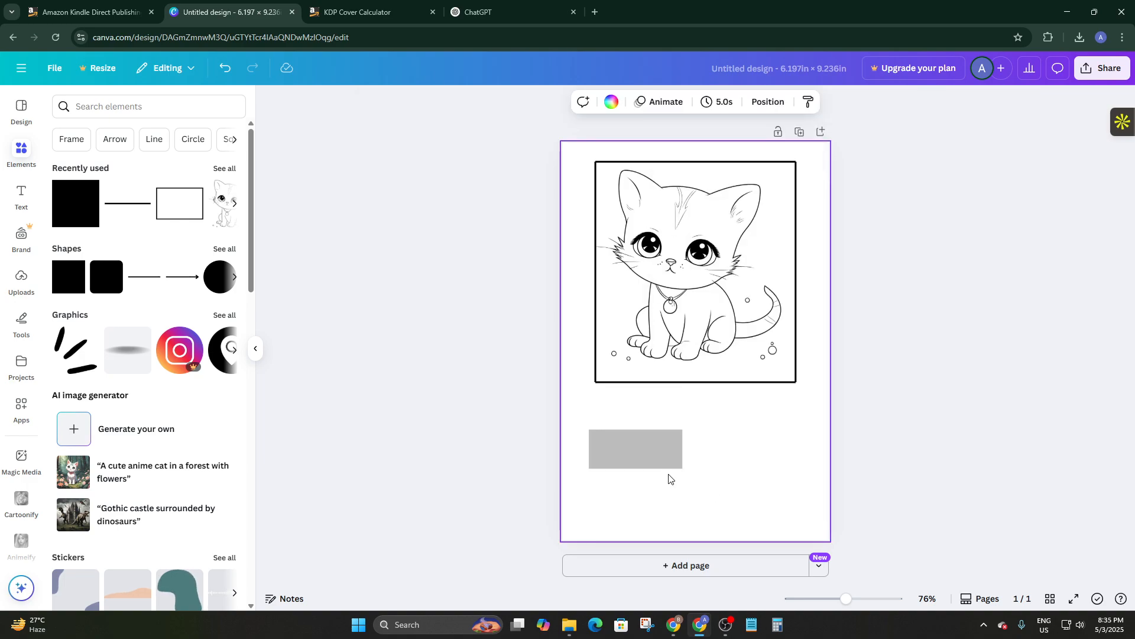
left_click(664, 457)
left_click(654, 404)
Step: Add a rounded square below the kitten frame and reshape it into a wide, low bar near the frame's left edge
left_click(110, 285)
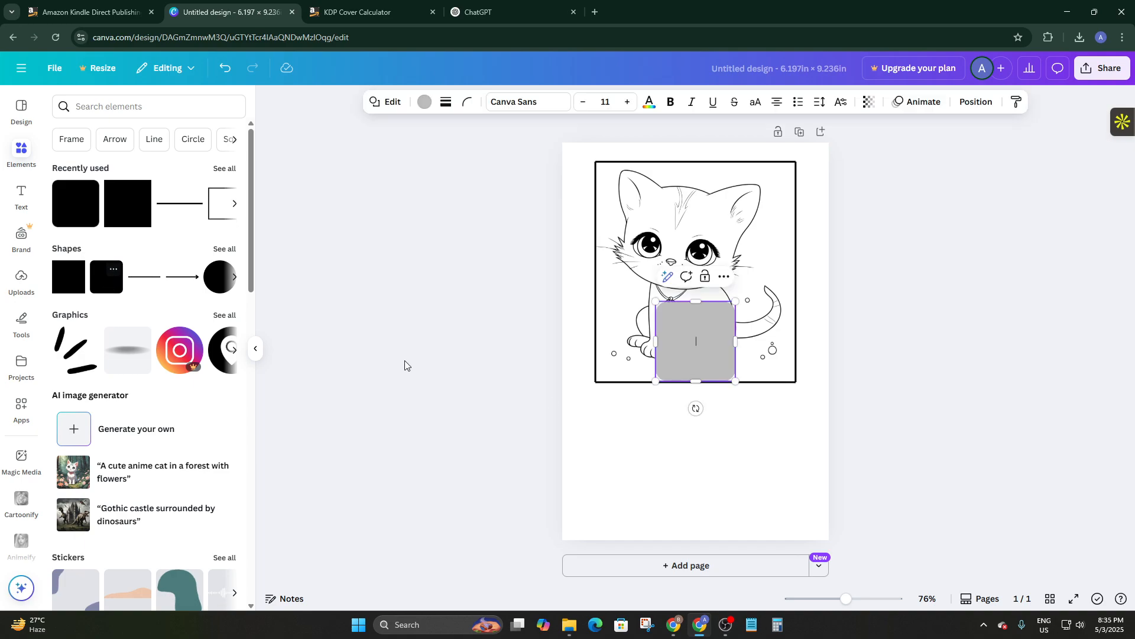
left_click_drag(715, 349, 712, 442)
left_click_drag(651, 403, 661, 454)
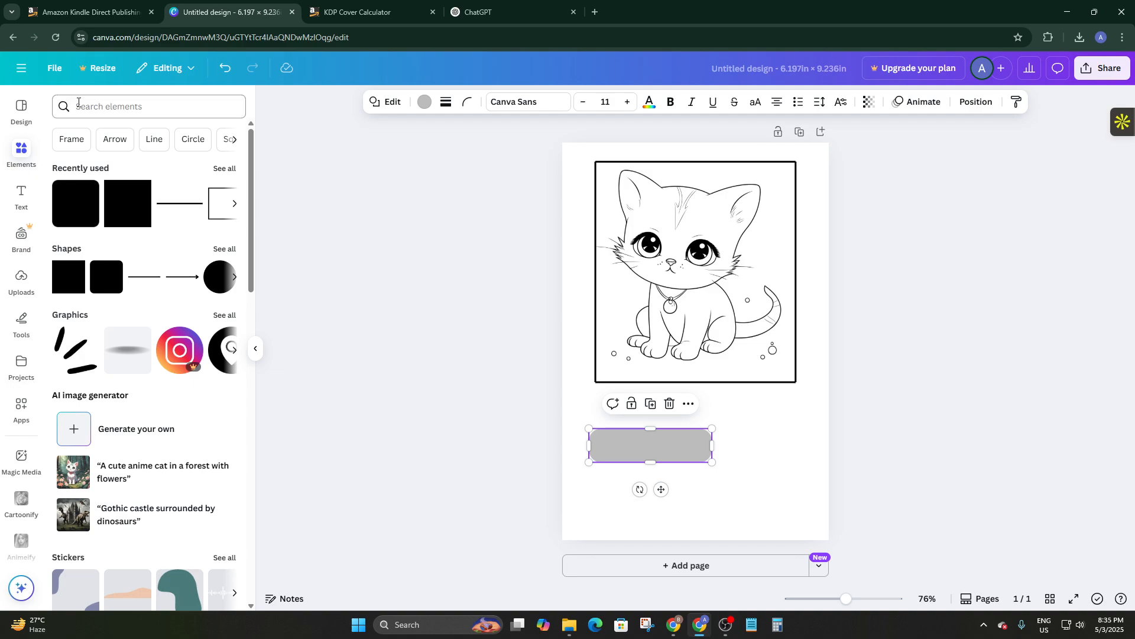
Step: Browse the text styles and font combinations for a suitable caption design
left_click(18, 198)
scroll(118, 384, "down", 10)
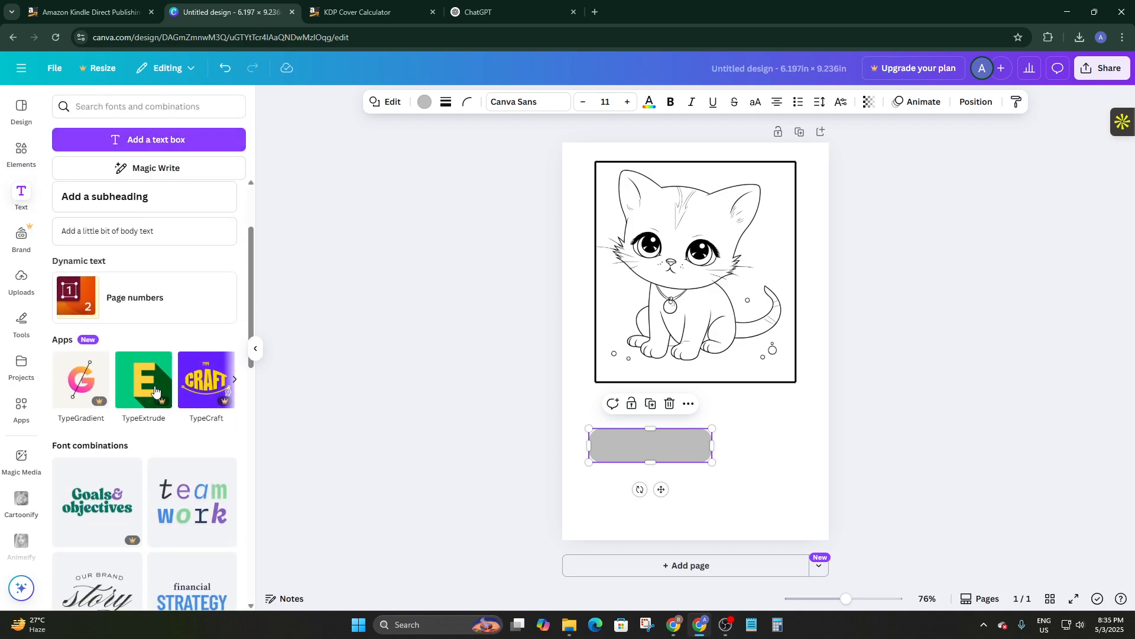
scroll(145, 426, "down", 6)
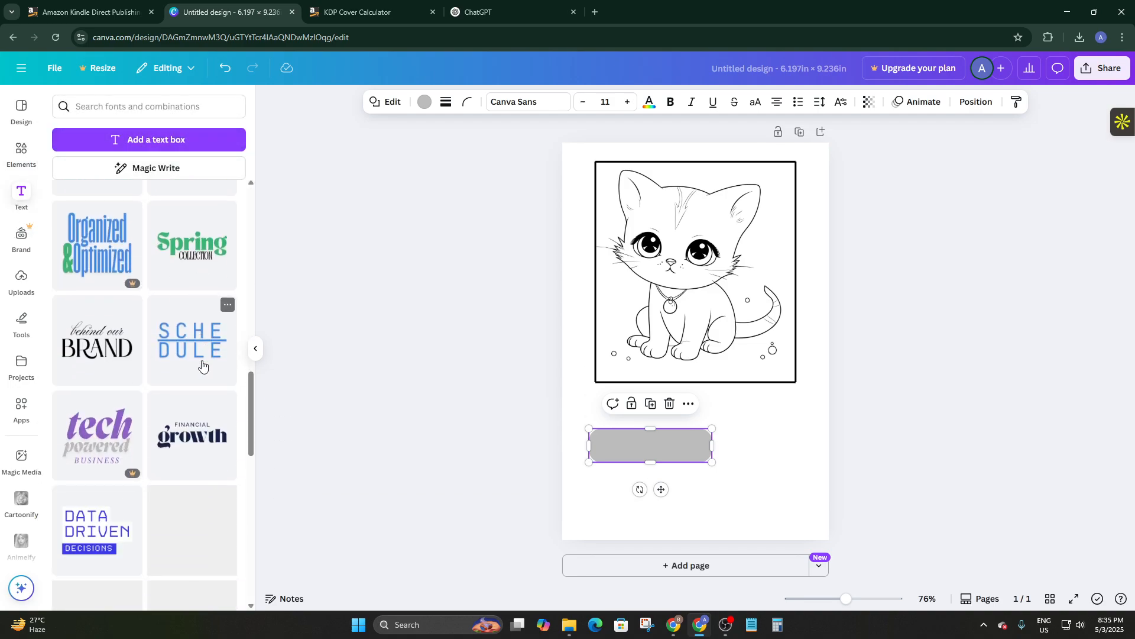
scroll(168, 344, "up", 3)
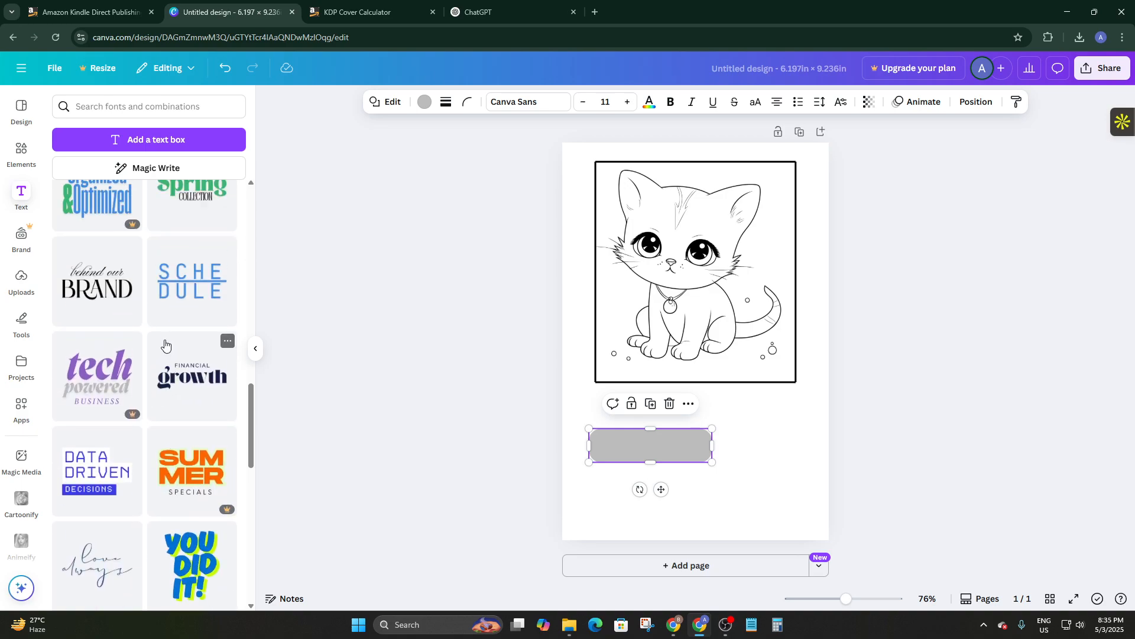
scroll(176, 302, "up", 2)
scroll(171, 299, "down", 1)
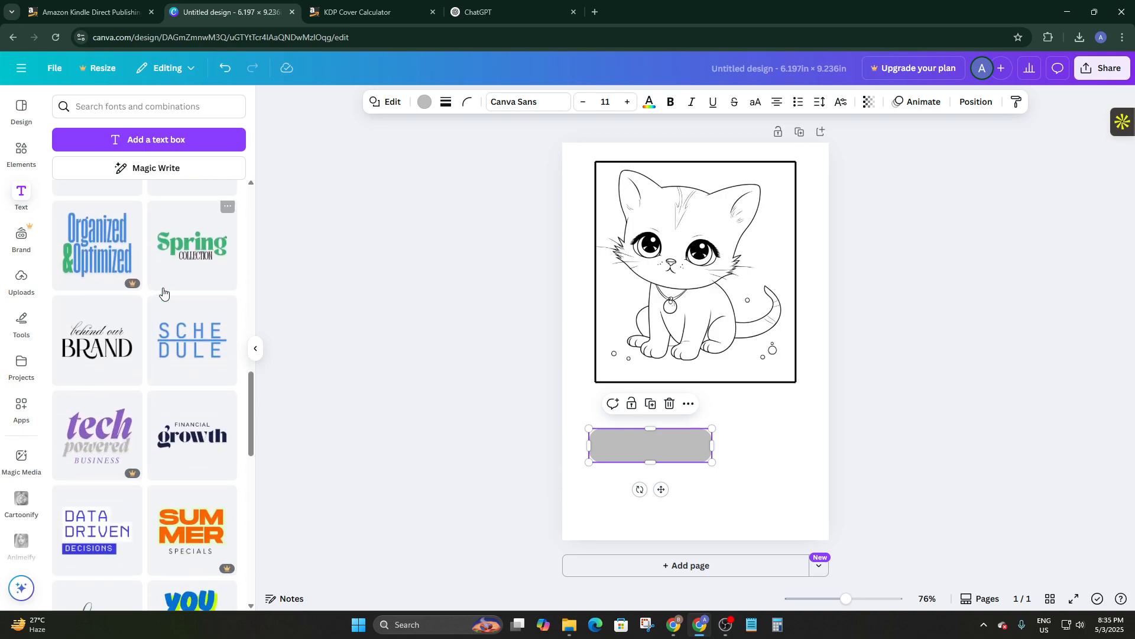
scroll(164, 294, "up", 2)
scroll(163, 291, "down", 15)
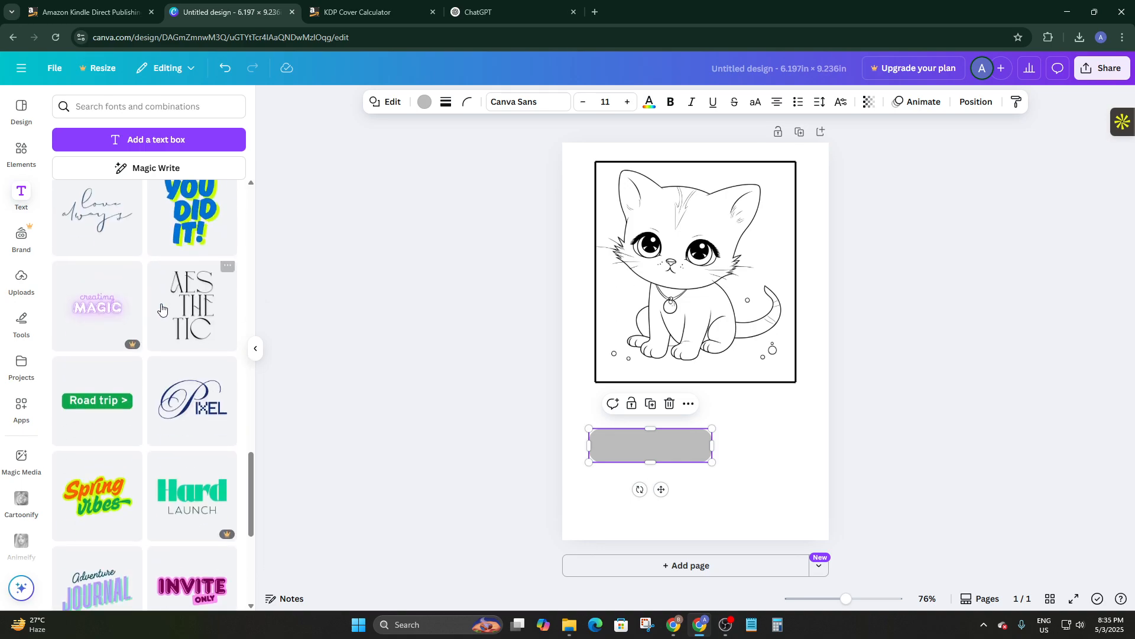
scroll(124, 344, "up", 1)
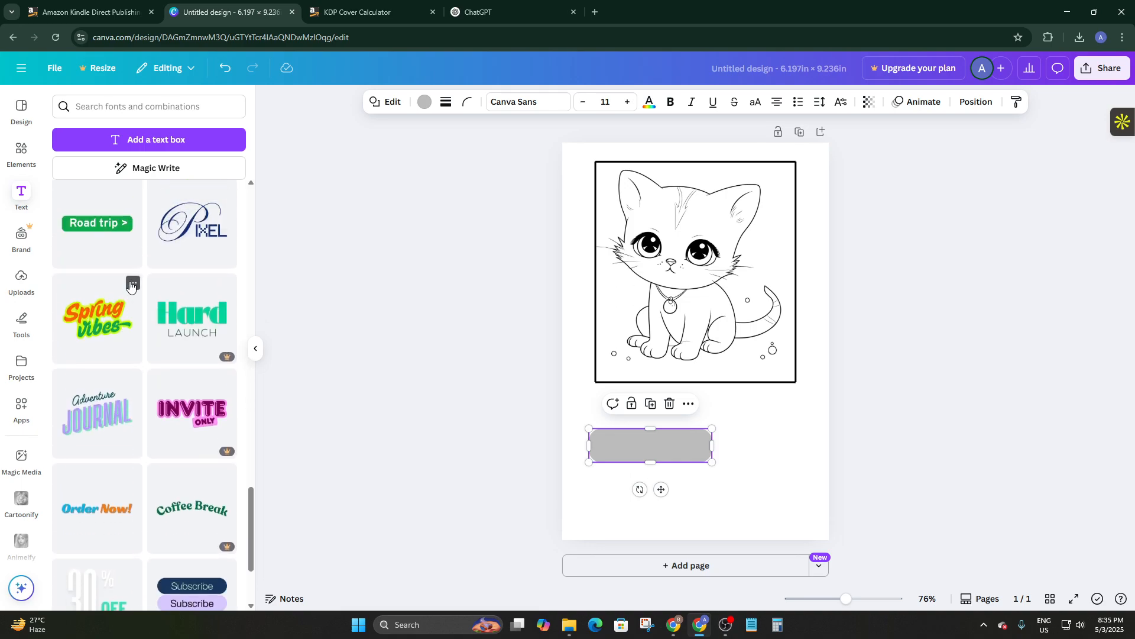
scroll(121, 343, "down", 6)
scroll(136, 384, "down", 7)
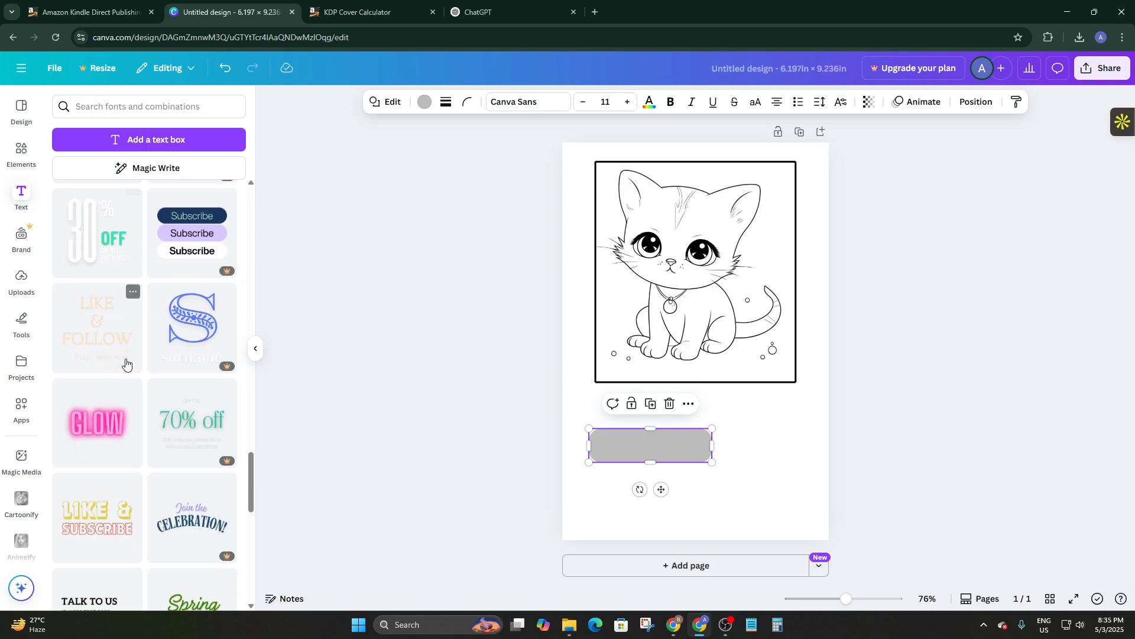
scroll(154, 432, "up", 20)
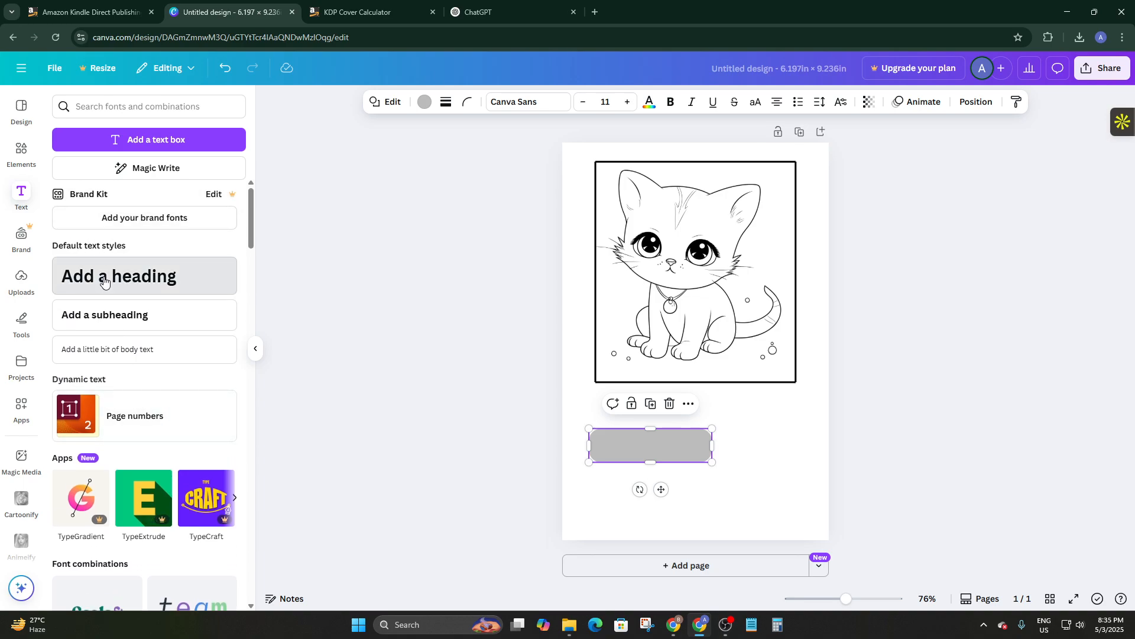
left_click_drag(136, 276, 644, 498)
triple_click(644, 498)
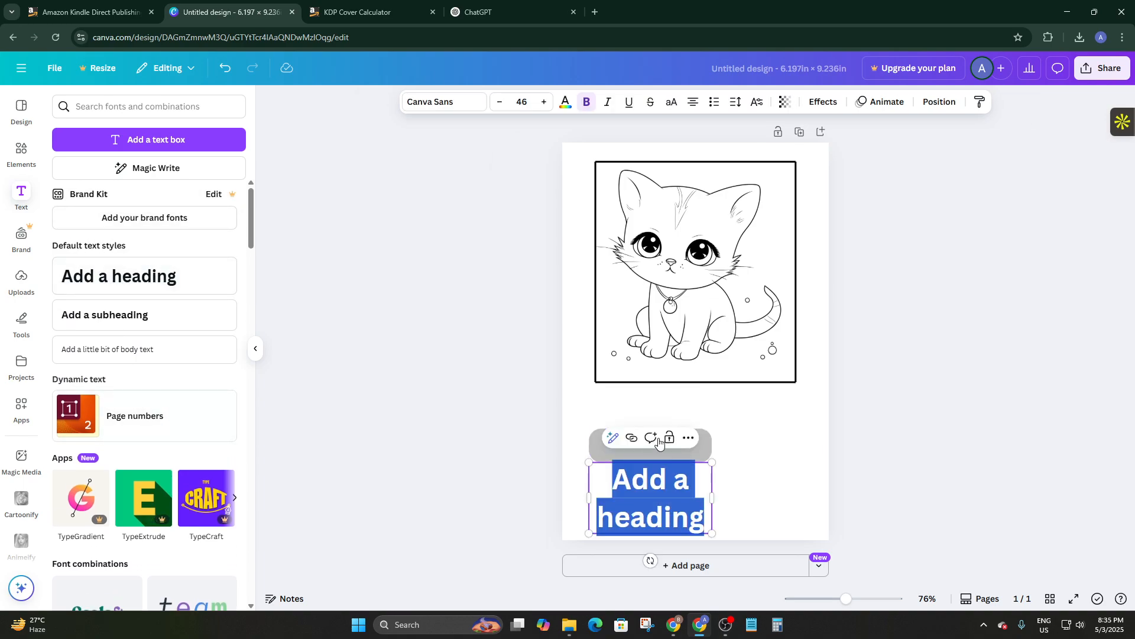
left_click(688, 437)
left_click(689, 437)
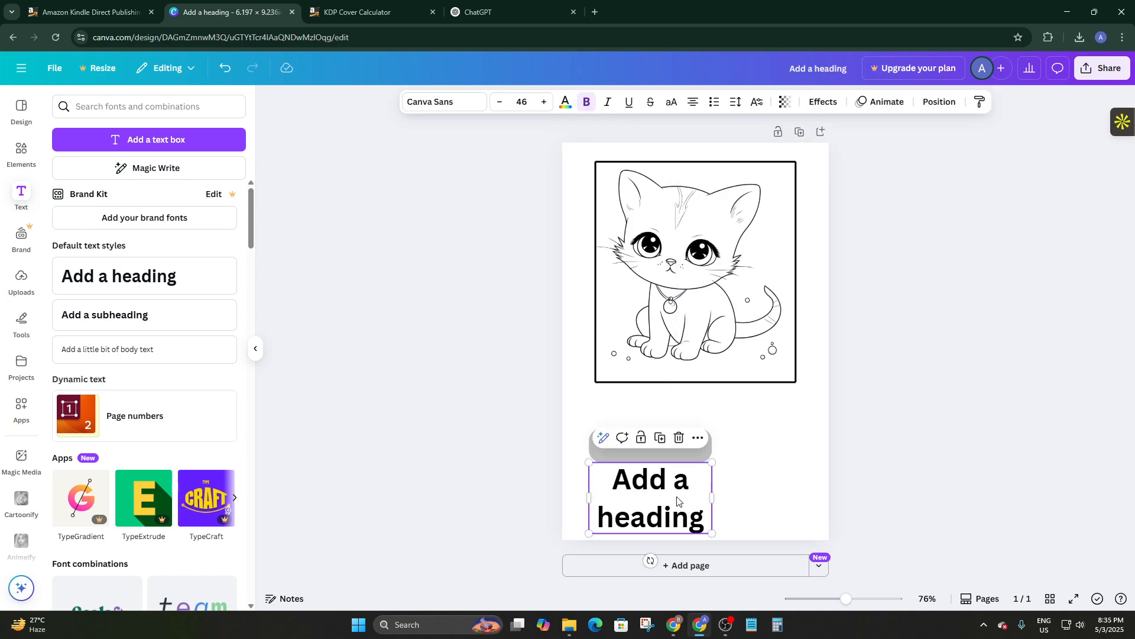
left_click(680, 438)
Step: Add a subheading text reading CAT and place it on the grey rounded bar below the kitten frame
left_click(118, 315)
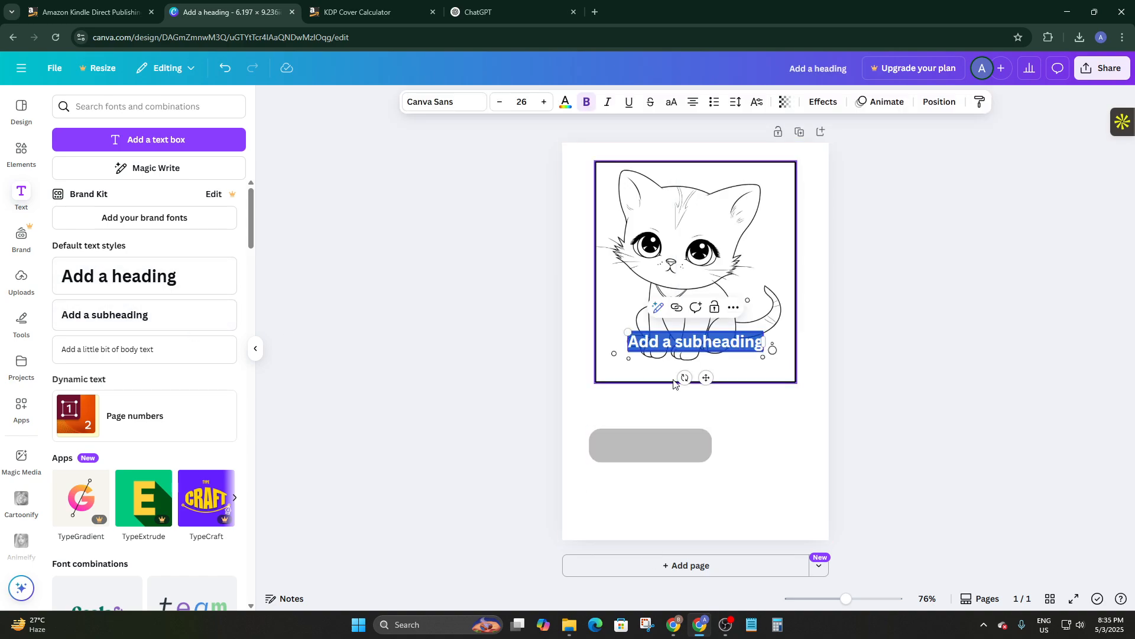
type("C")
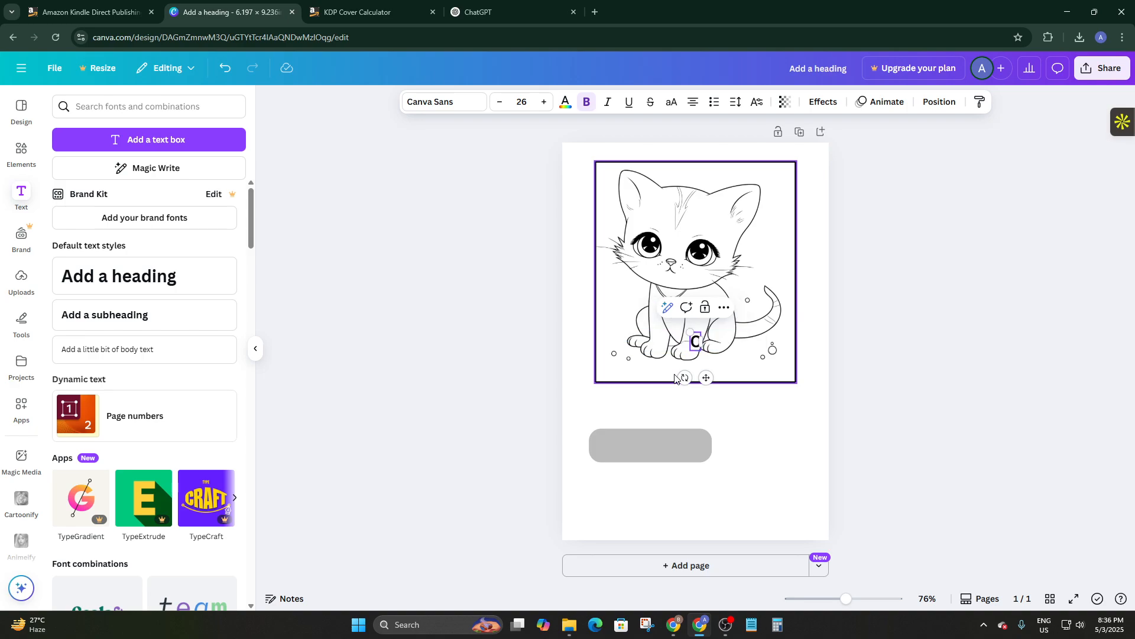
type("AT")
left_click(778, 421)
left_click_drag(696, 343, 639, 440)
Step: Set the CAT text in the Fredoka font, enlarge it to about size 38.9 and centre it on the bar
left_click(430, 102)
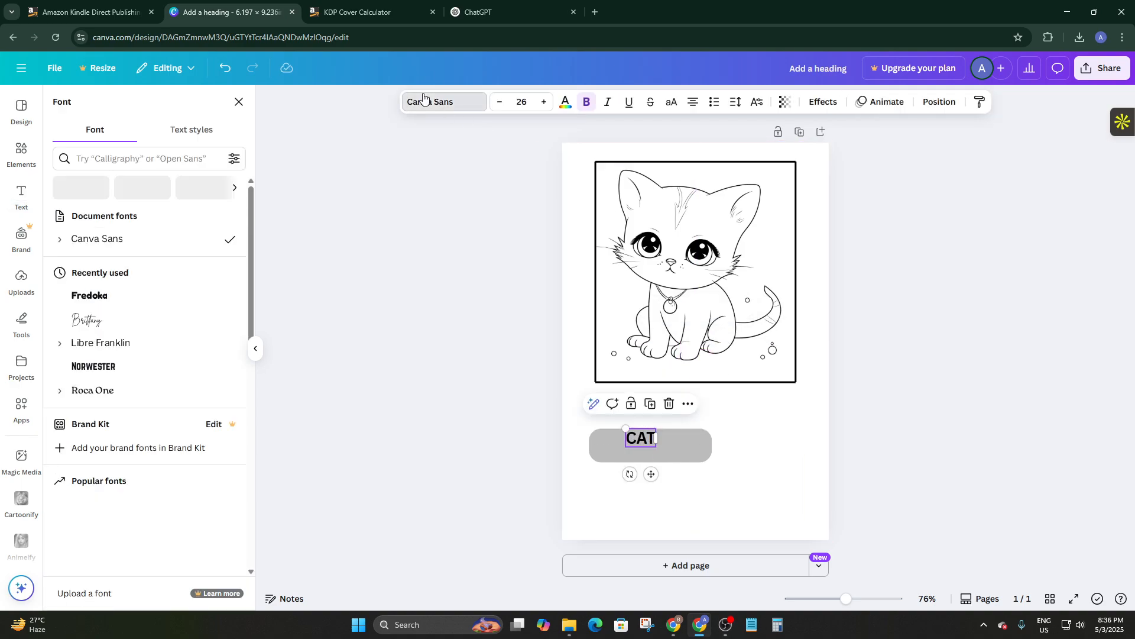
left_click(93, 296)
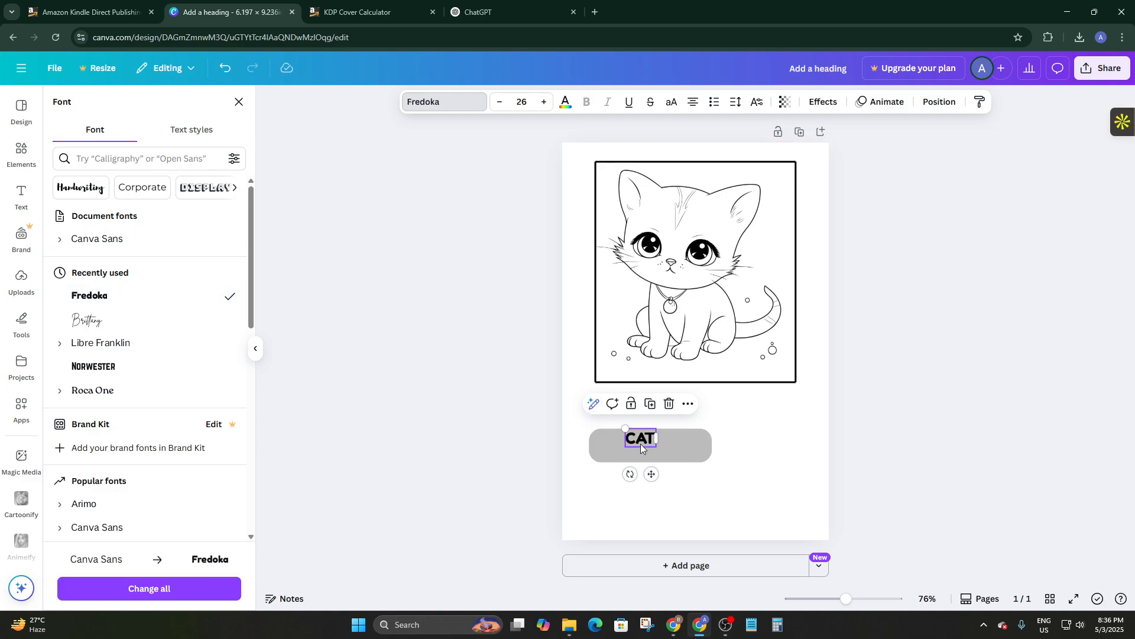
left_click_drag(627, 425, 609, 419)
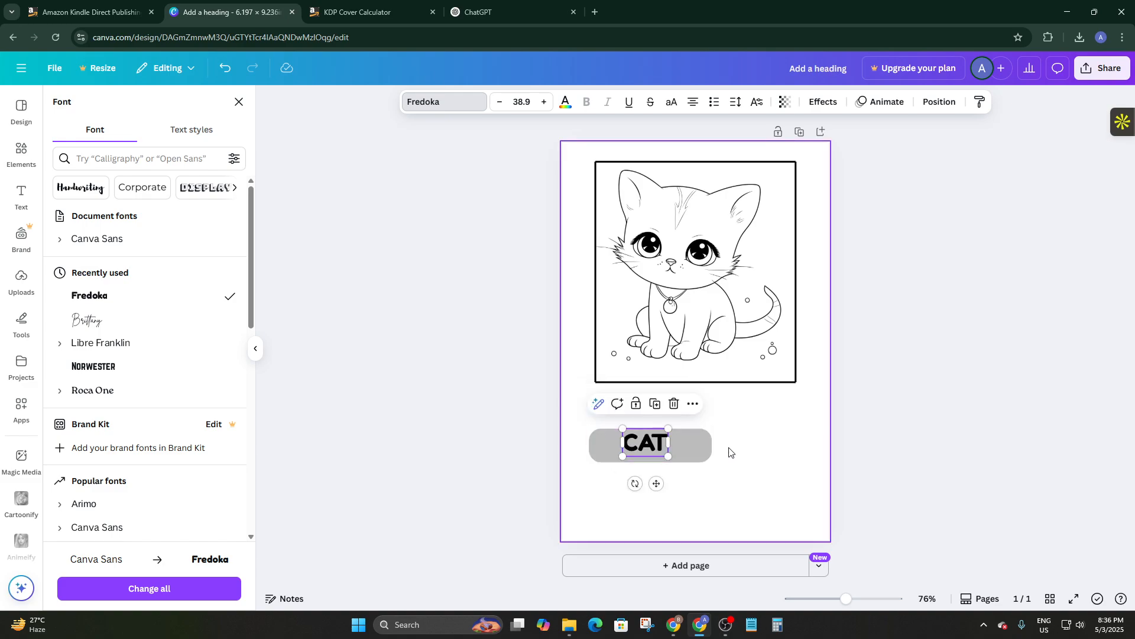
left_click(752, 456)
left_click(632, 439)
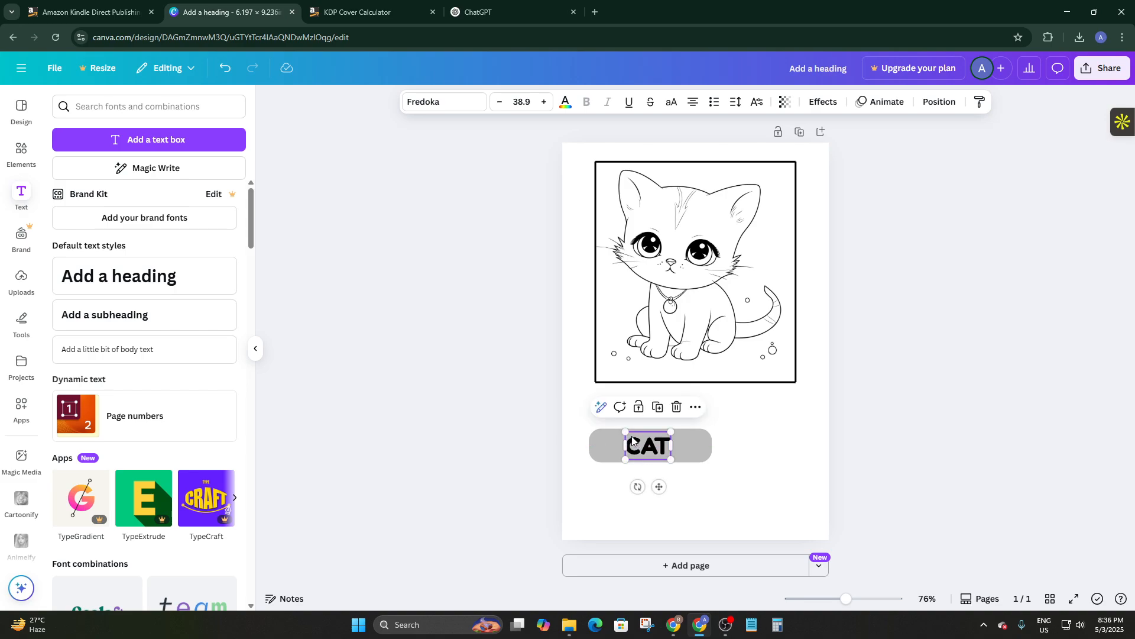
left_click(674, 440)
Step: Fill the rounded bar behind the CAT text with solid yellow
left_click(701, 447)
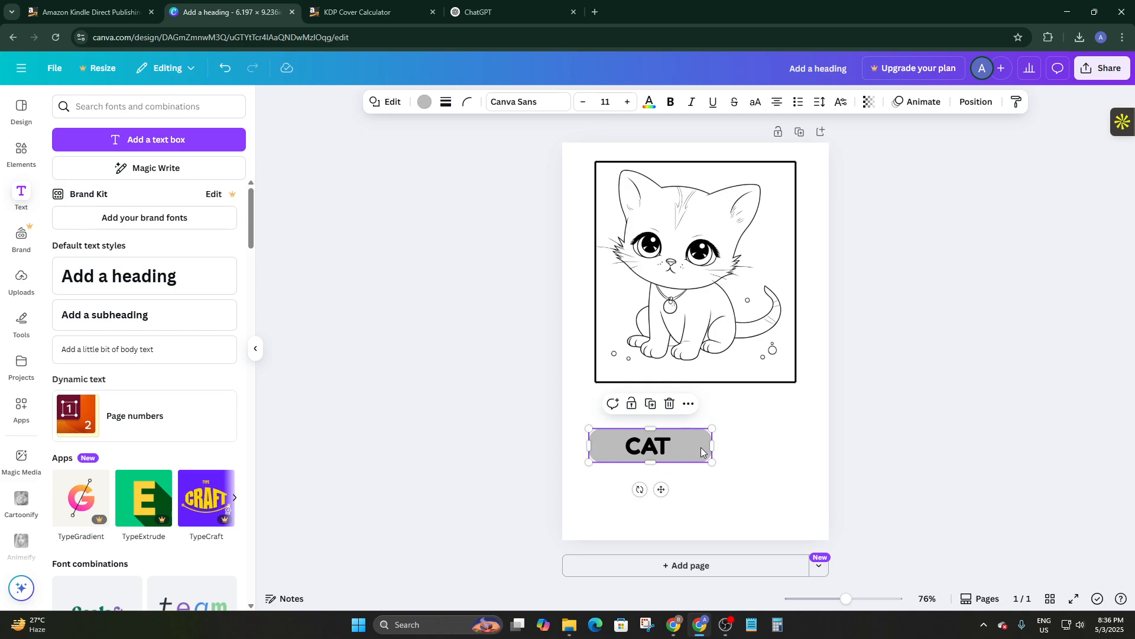
left_click(425, 103)
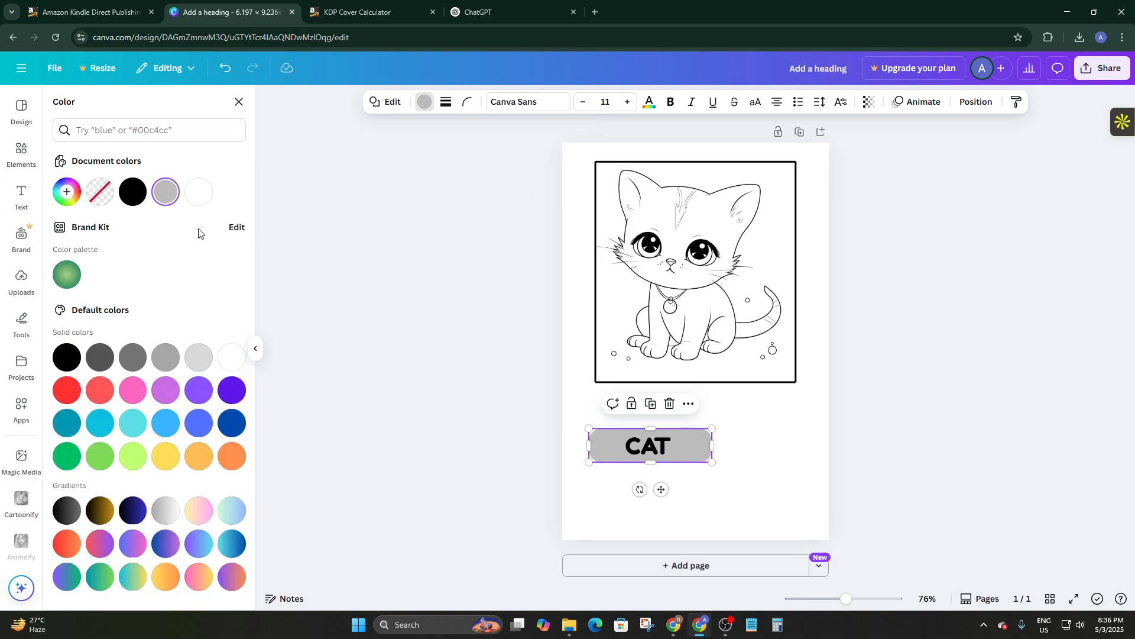
left_click(166, 449)
left_click(733, 473)
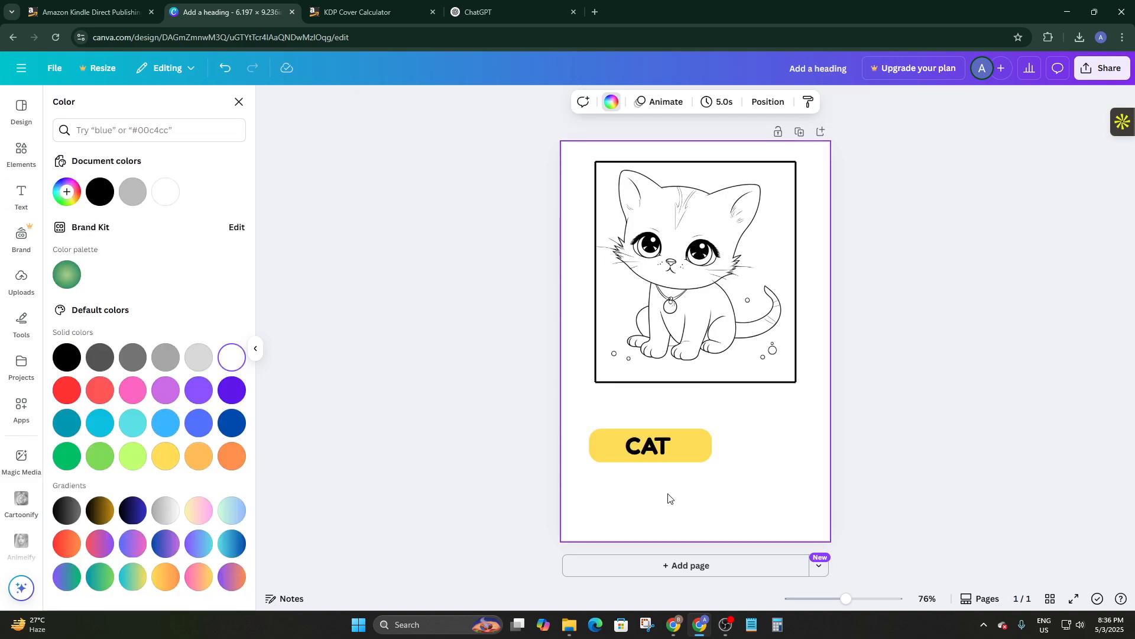
Step: Enlarge the CAT text to about size 43.3, extend the yellow bar to the right and recentre the text on it
left_click(671, 455)
left_click_drag(672, 458, 676, 461)
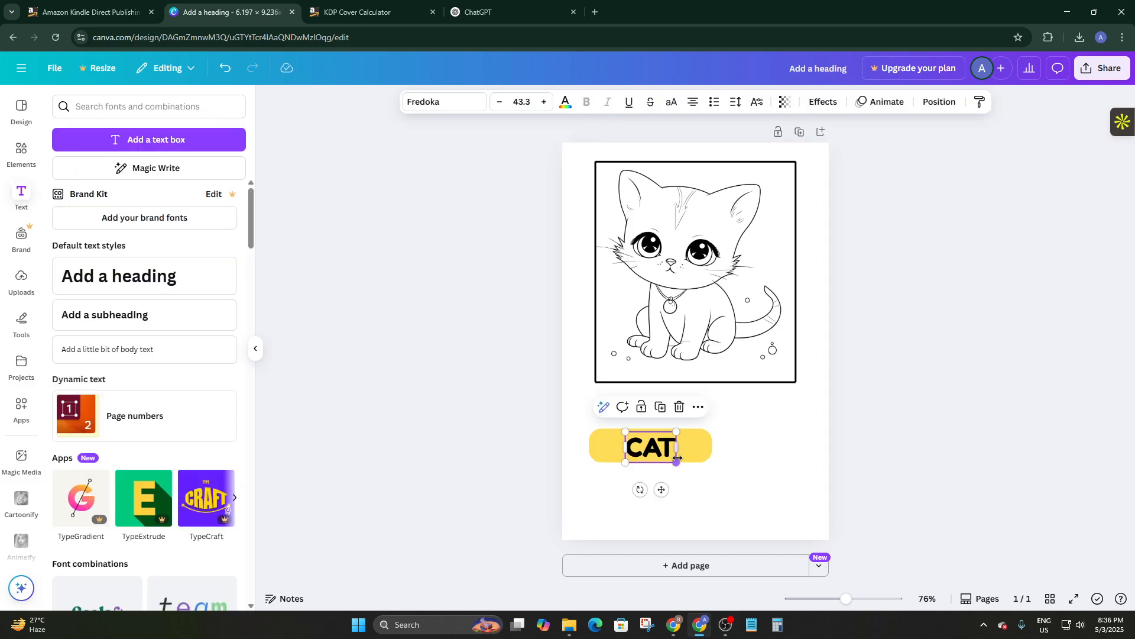
left_click(699, 492)
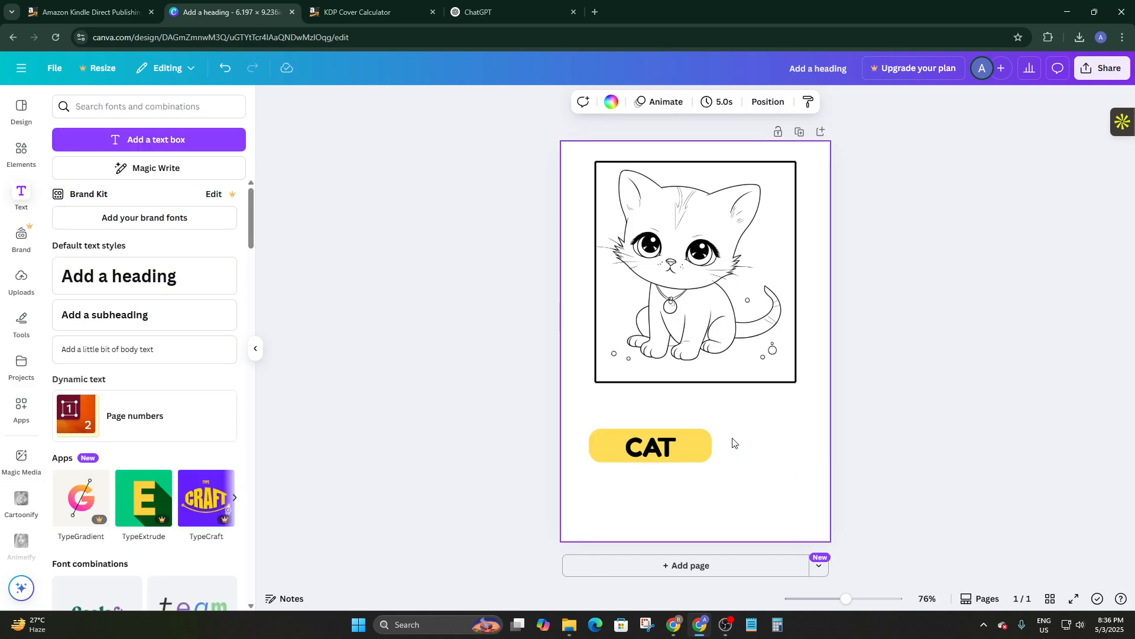
left_click(710, 437)
left_click_drag(711, 444, 733, 445)
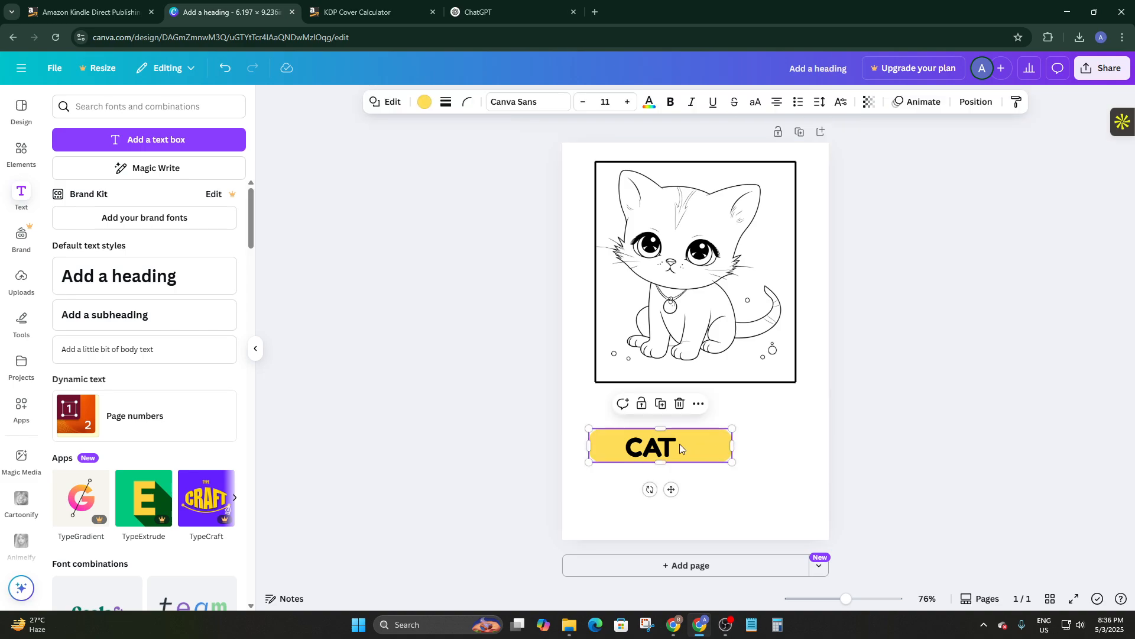
left_click(661, 447)
left_click(768, 471)
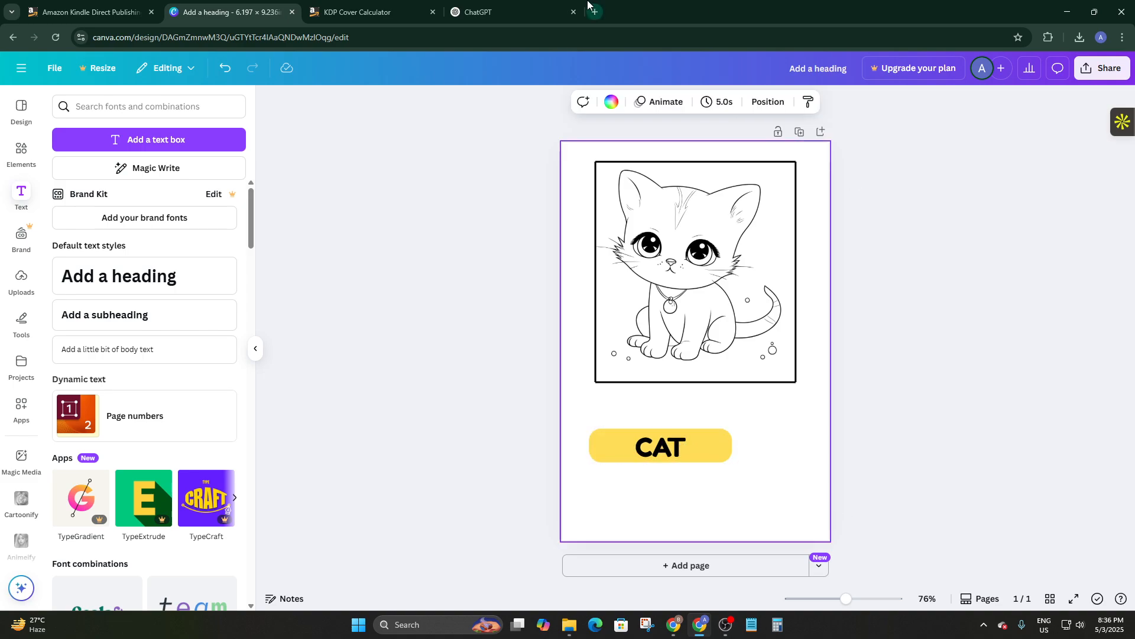
Step: Check the progress of the colored cat image in ChatGPT, and return to the Canva design
left_click(480, 12)
scroll(476, 388, "down", 3)
scroll(698, 360, "down", 2)
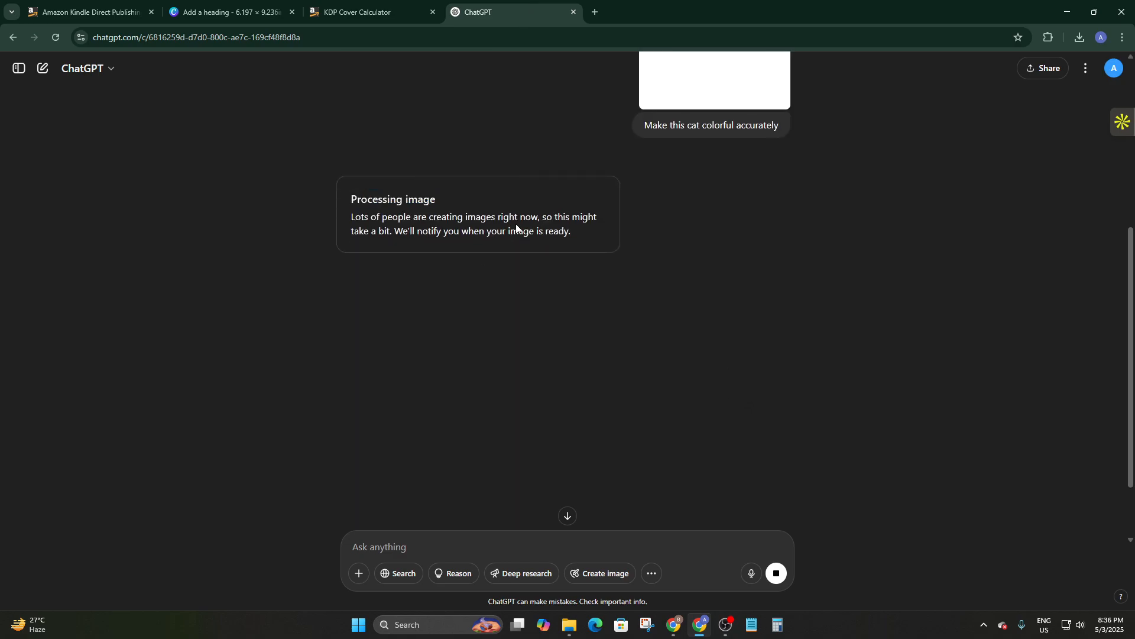
scroll(516, 228, "up", 2)
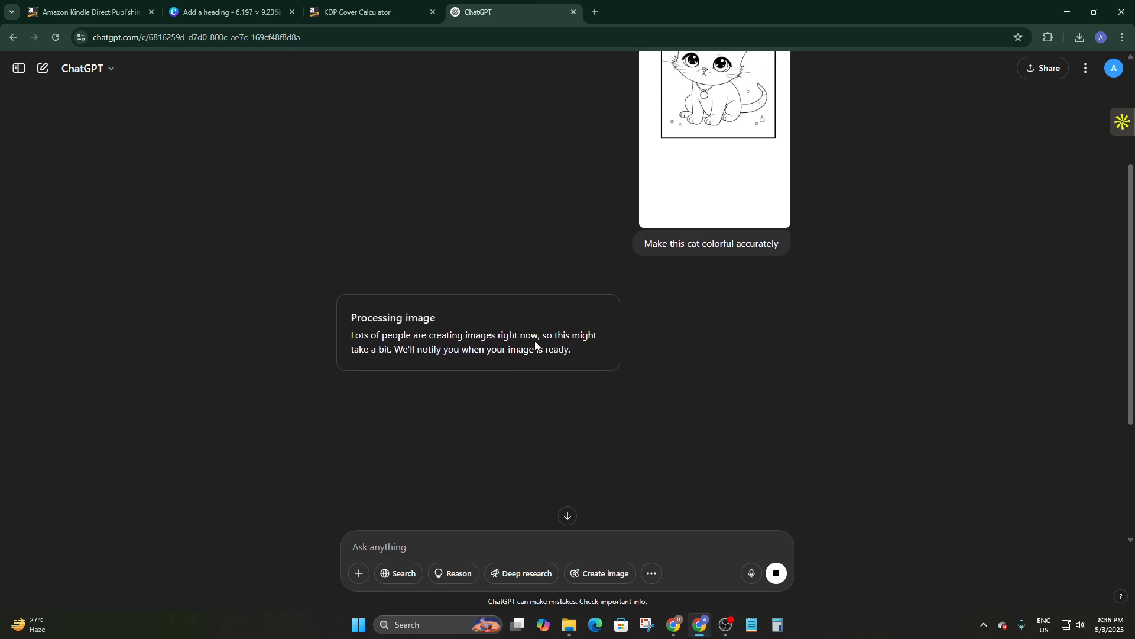
left_click(234, 4)
left_click(502, 8)
left_click(262, 17)
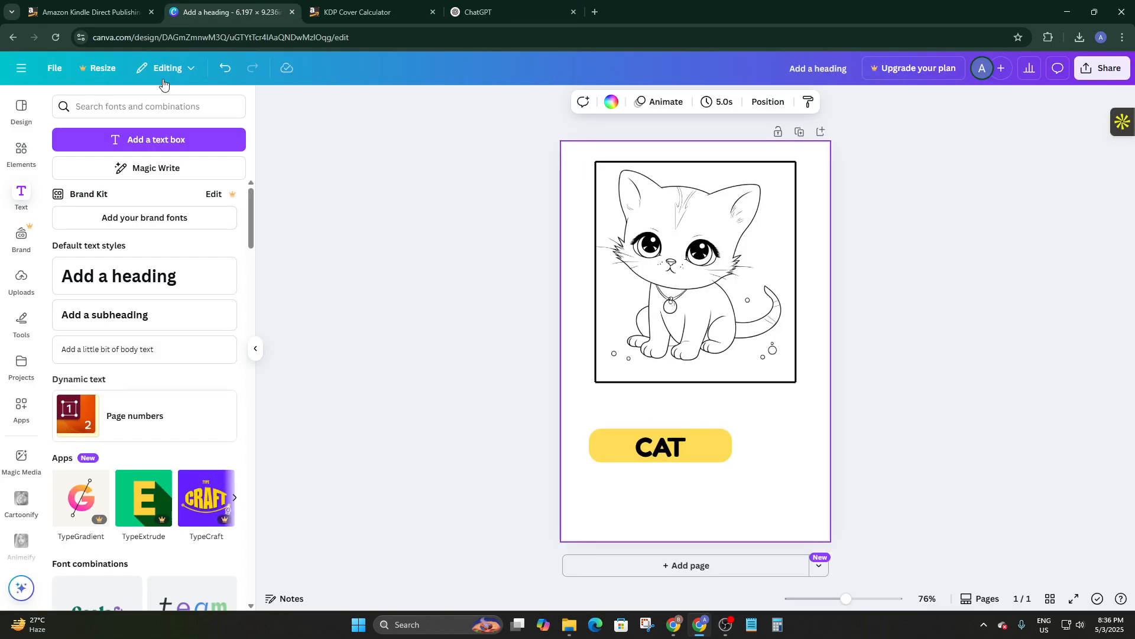
Step: Search the elements for frame and place an enlarged circular image frame over the right end of the yellow bar
left_click(21, 152)
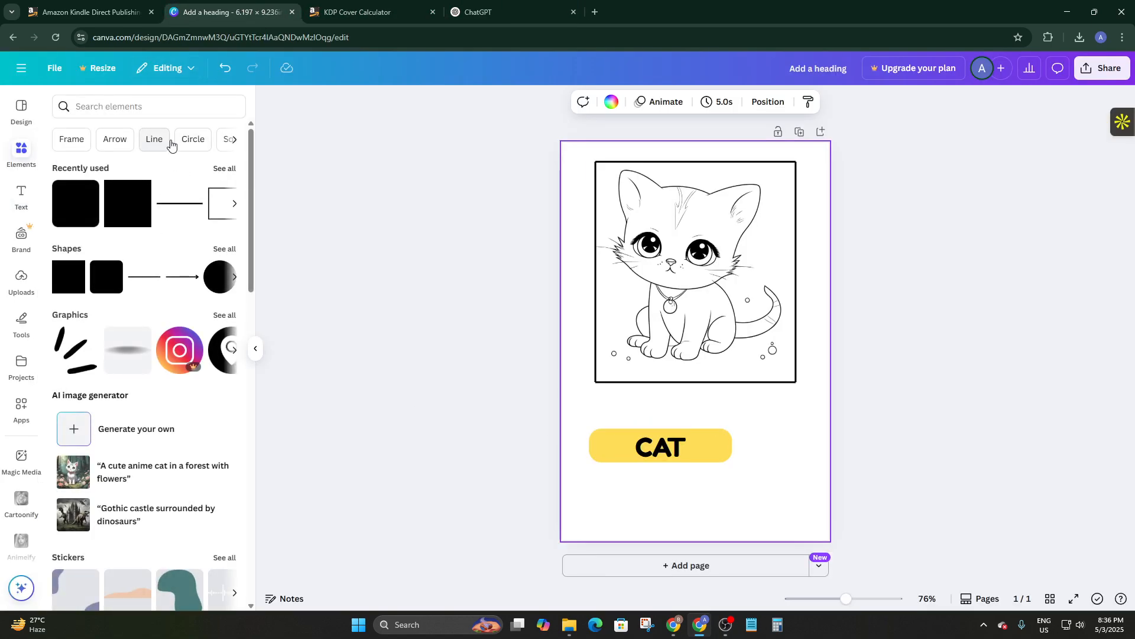
left_click(164, 106)
left_click(79, 157)
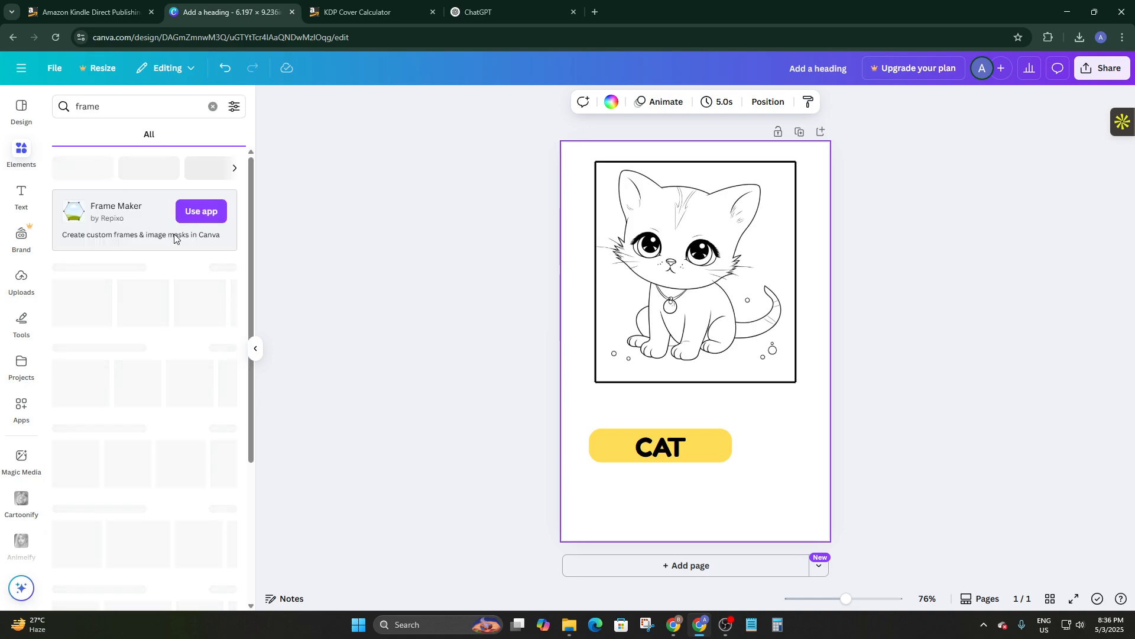
left_click_drag(179, 316, 769, 448)
left_click_drag(832, 381, 802, 407)
left_click_drag(757, 477, 775, 463)
left_click(874, 452)
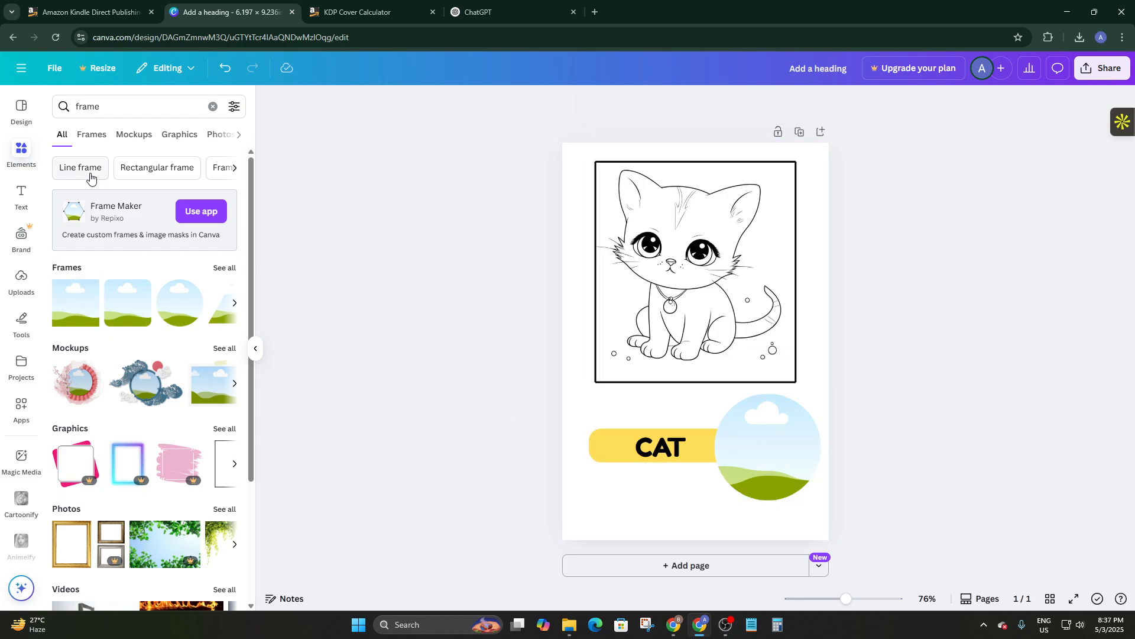
Step: Add a circle shape over the round frame, fill it black and enlarge it to about 2.83 in so it covers the frame
left_click(22, 149)
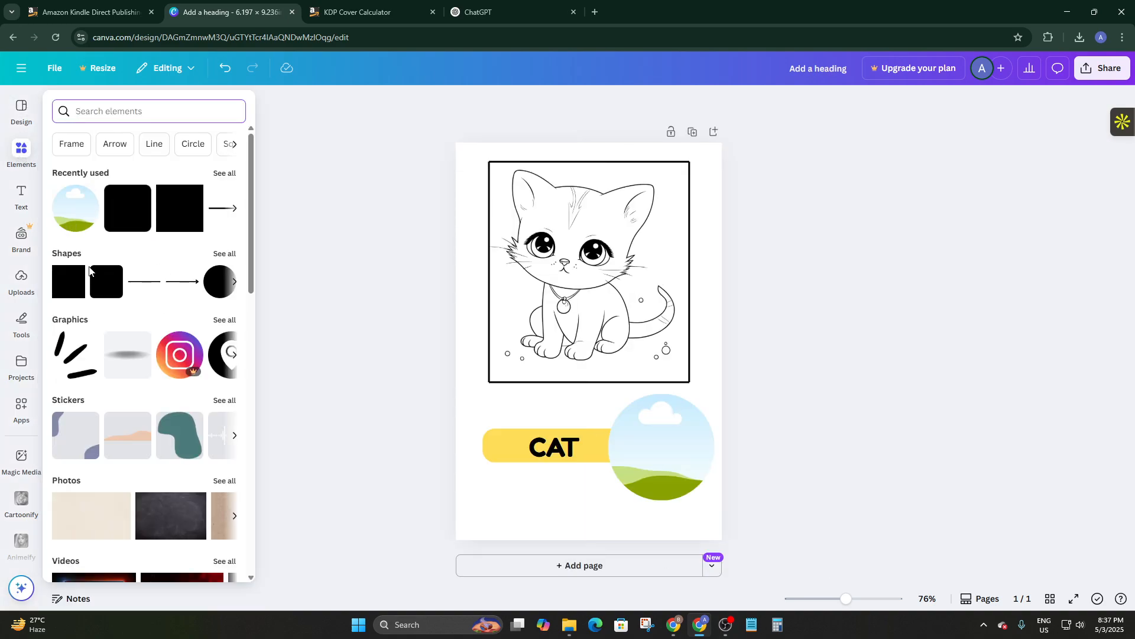
left_click(216, 282)
left_click_drag(582, 356, 644, 451)
left_click(318, 101)
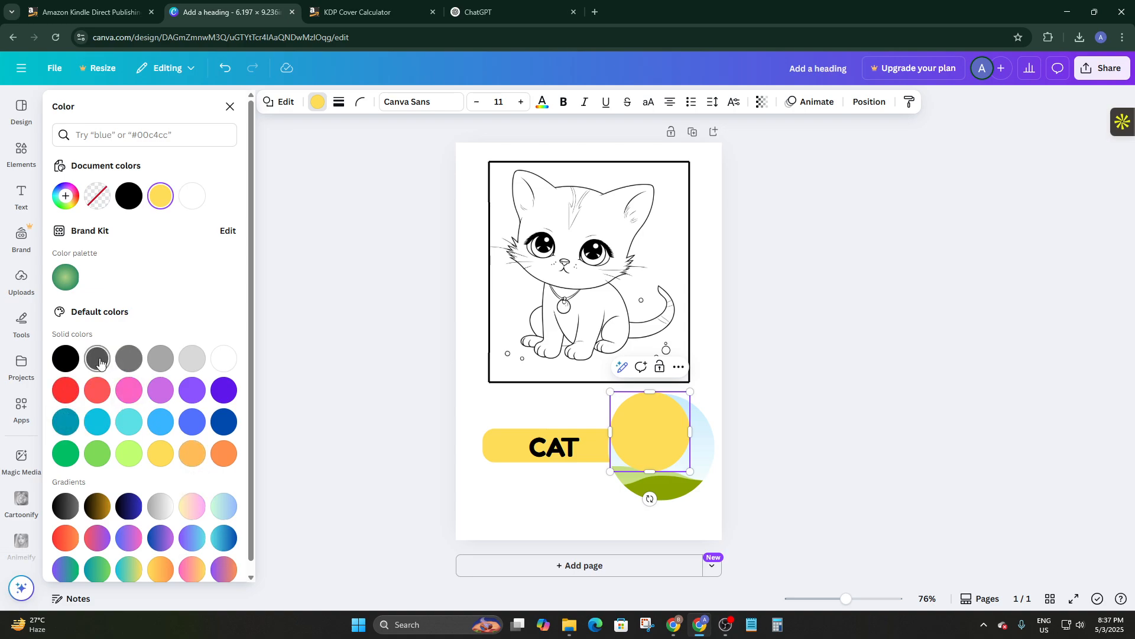
left_click(66, 357)
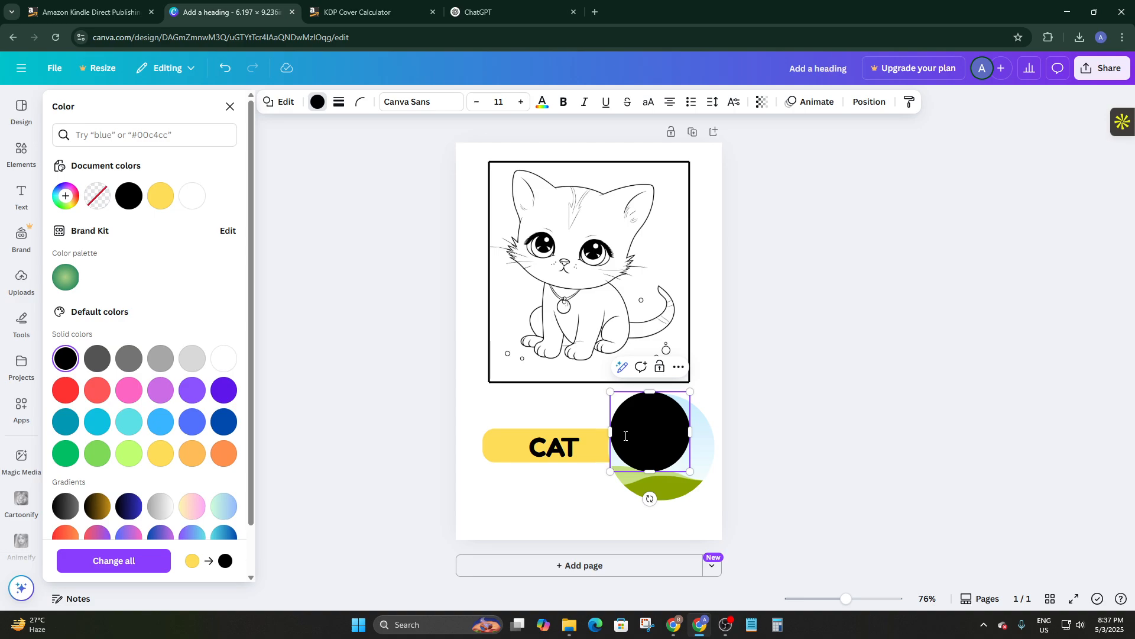
mouse_move(690, 472)
left_mouse_down()
mouse_move(732, 513)
mouse_move(680, 469)
left_mouse_up()
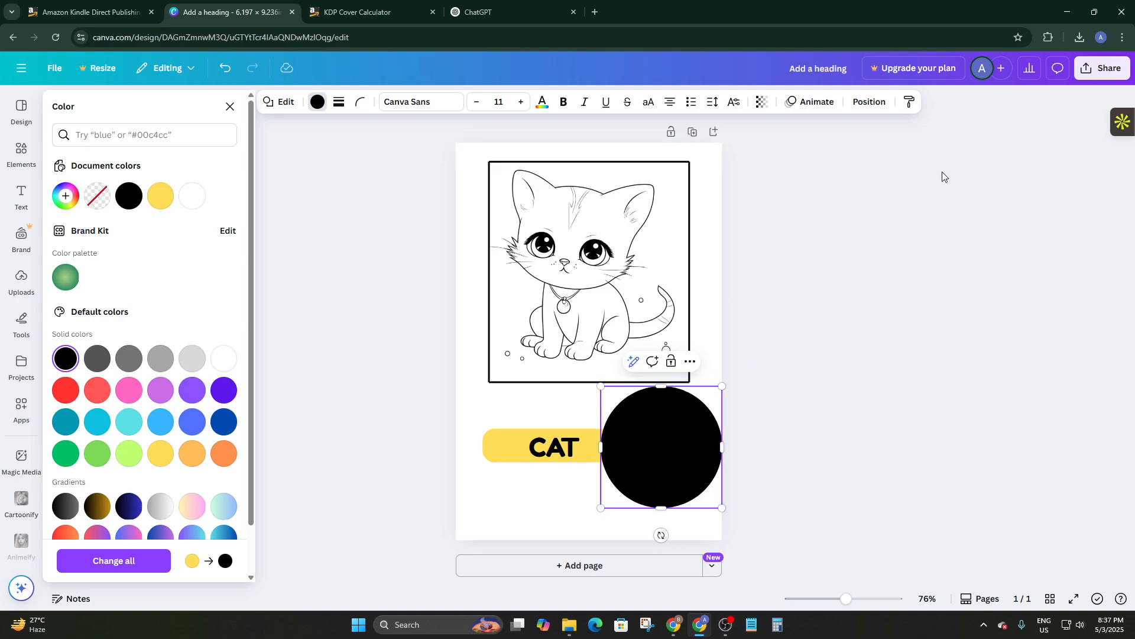
Step: Move the black circle one layer backward, shrink it to about 2.73 in and centre it behind the round frame as an even border
left_click(872, 102)
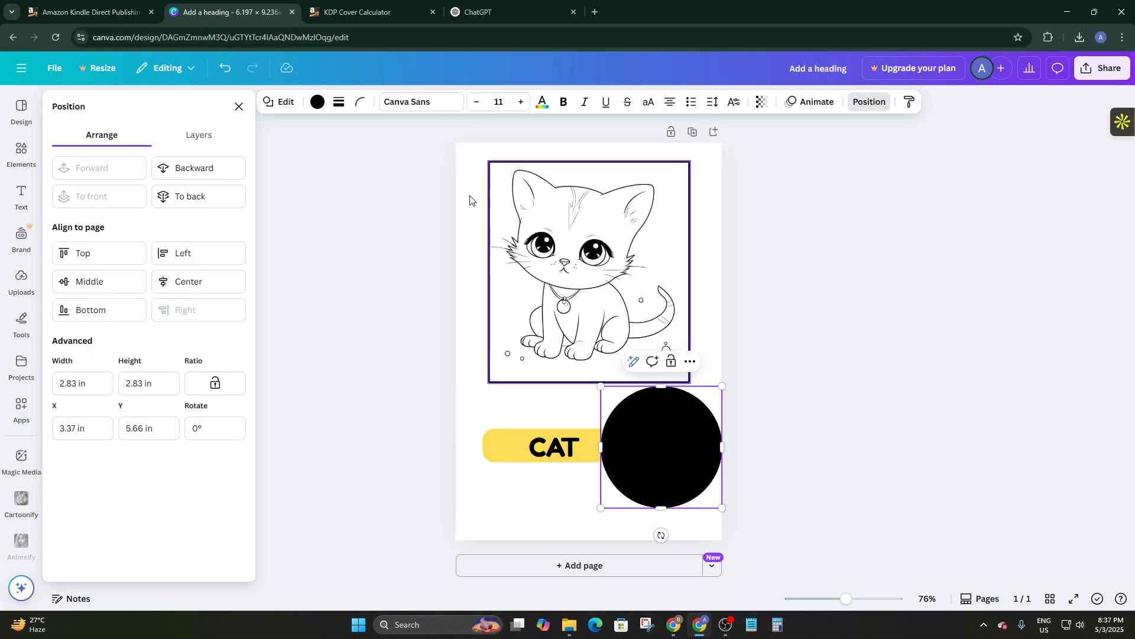
left_click(193, 170)
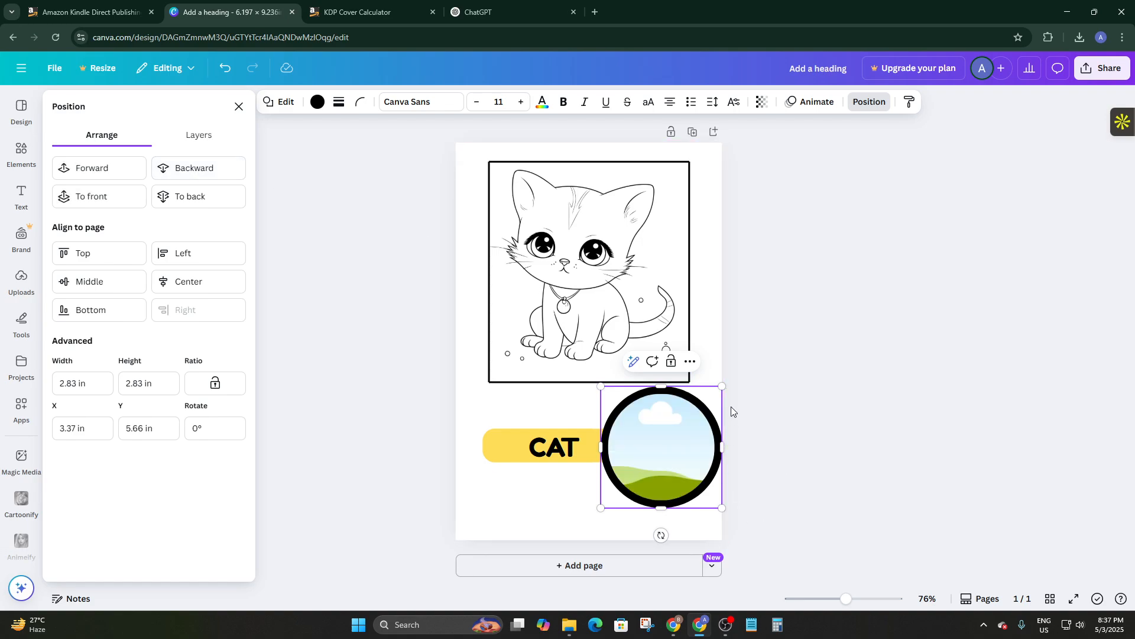
left_click_drag(723, 387, 718, 391)
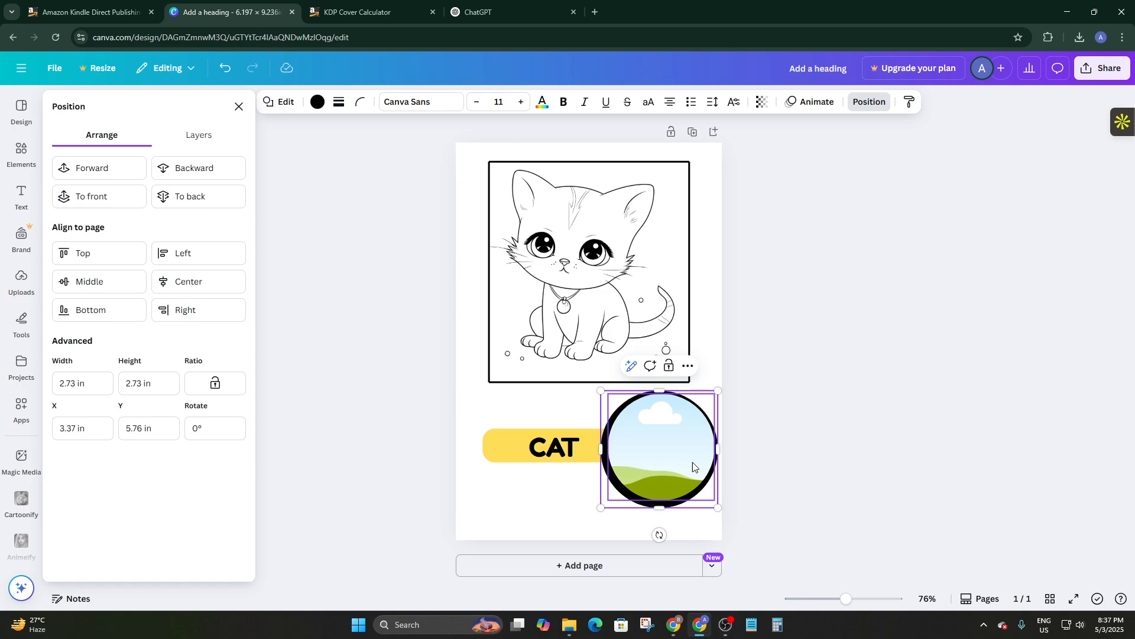
left_click(783, 463)
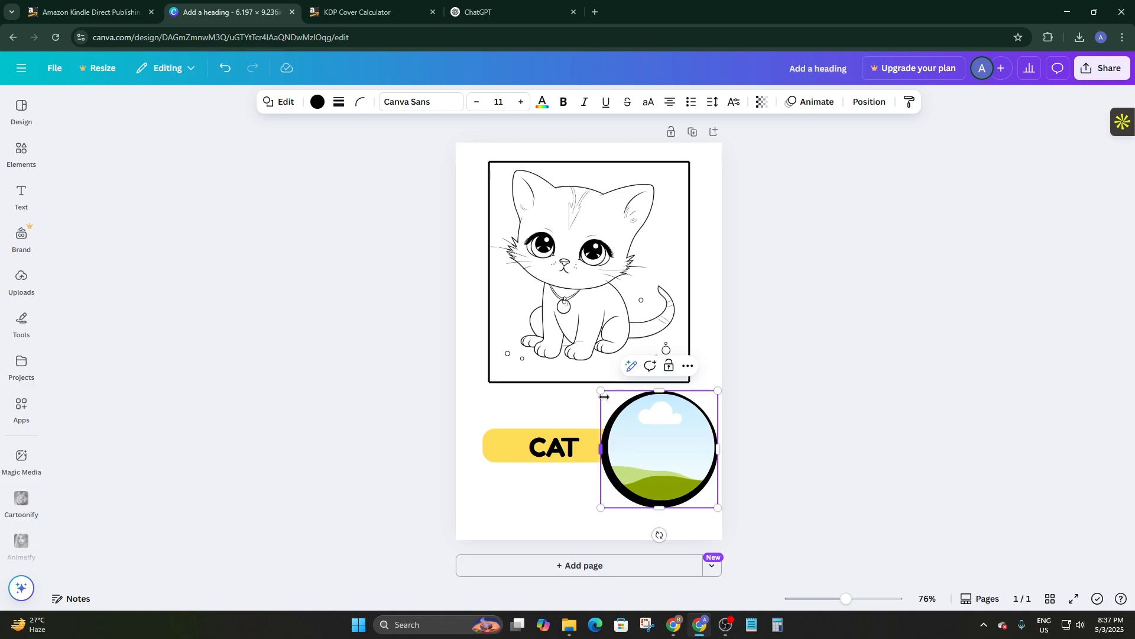
left_click(535, 533)
left_click(601, 499)
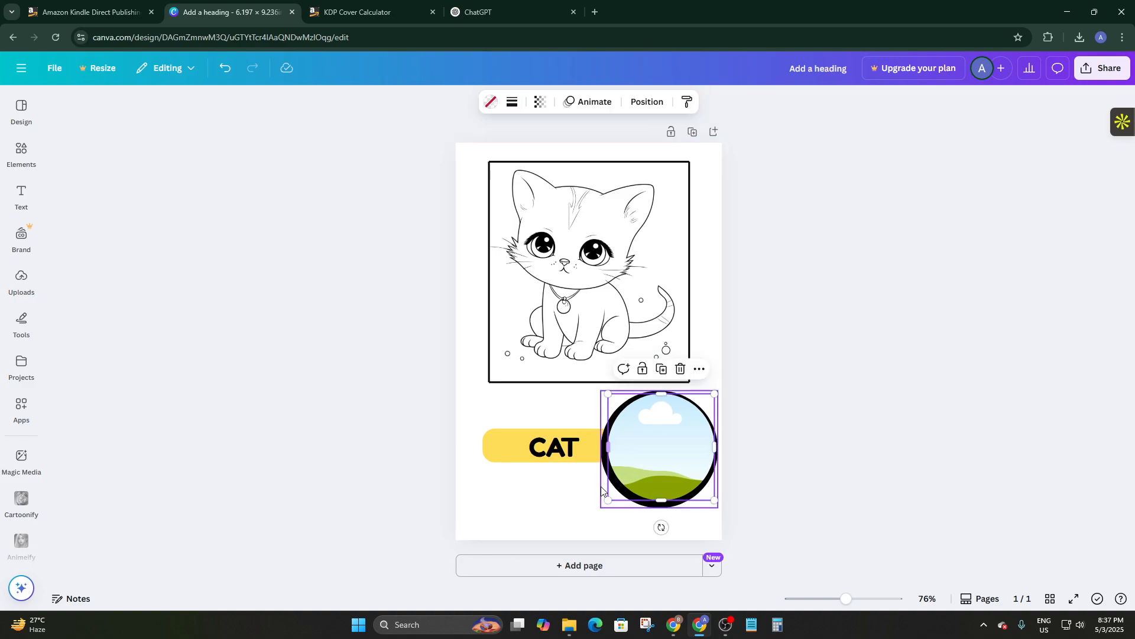
left_click_drag(601, 486, 603, 486)
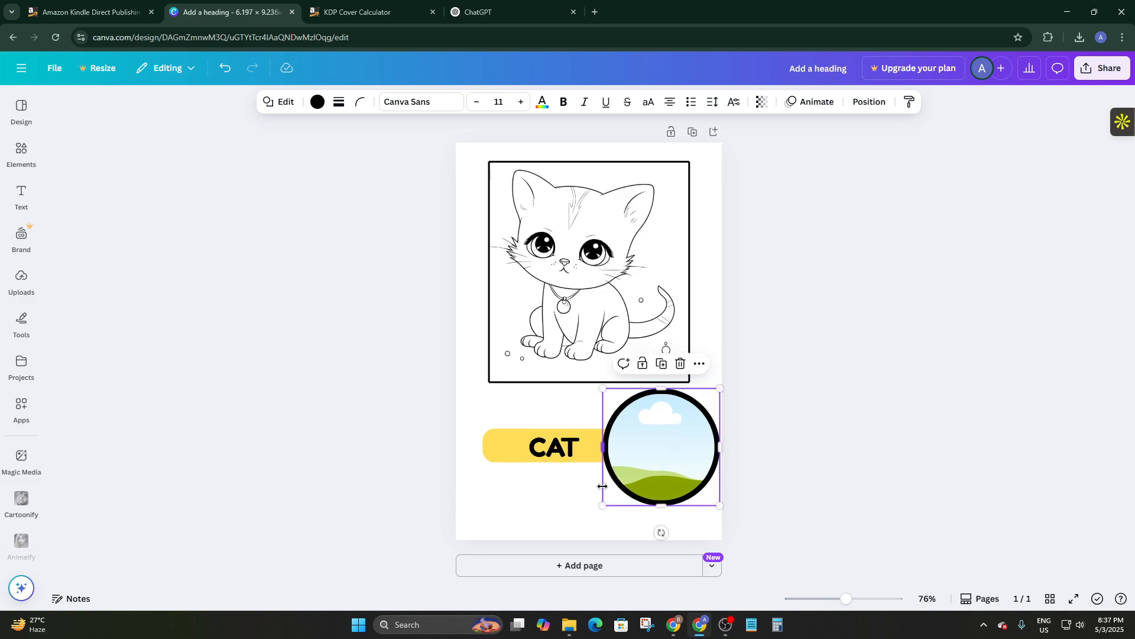
left_click(857, 479)
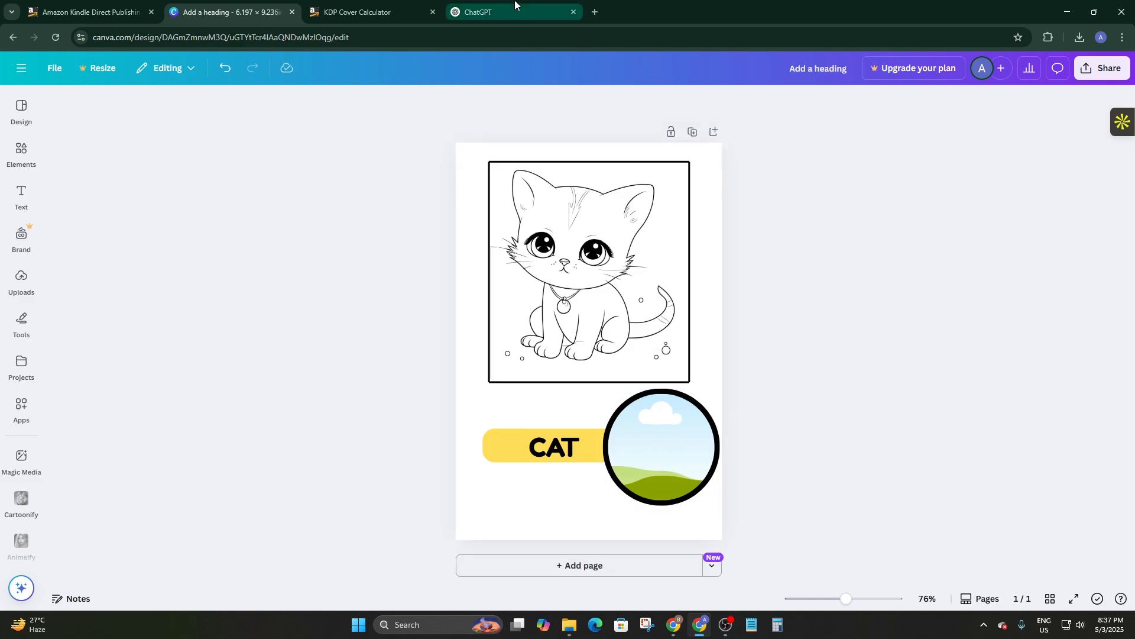
Step: Switch between ChatGPT and the Canva page to check whether the colored cat image is ready
left_click(496, 12)
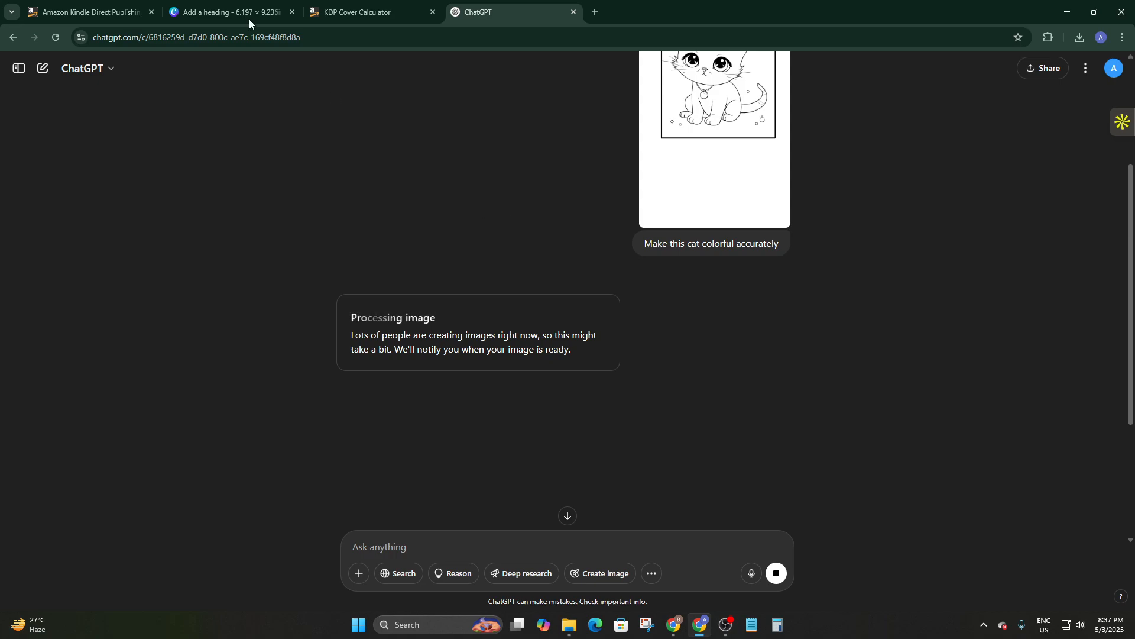
left_click(228, 13)
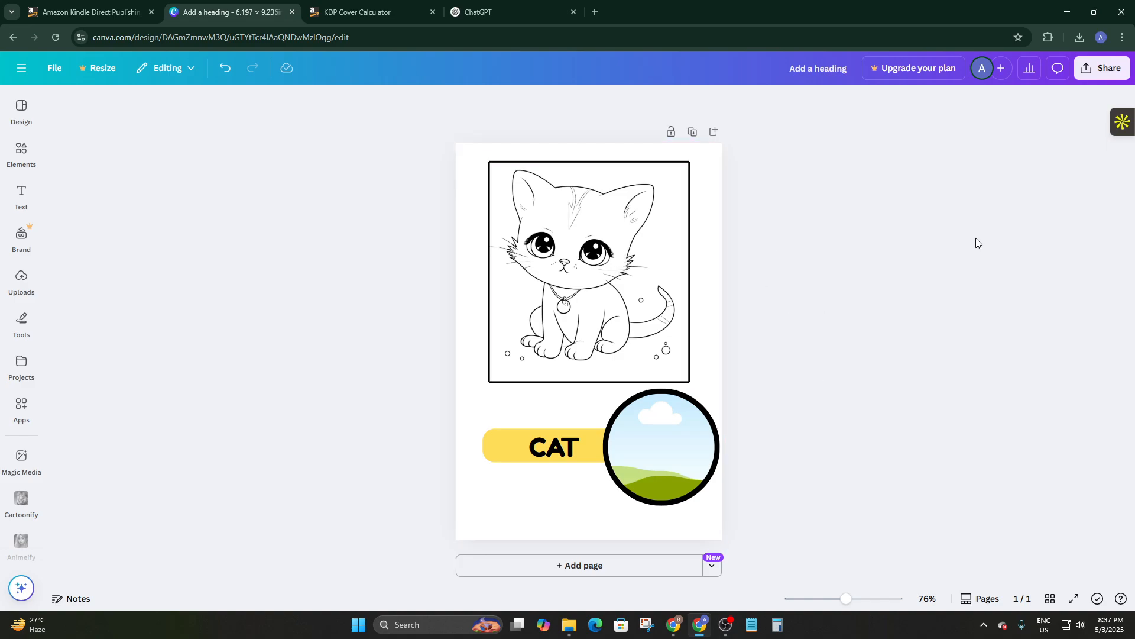
left_click(508, 12)
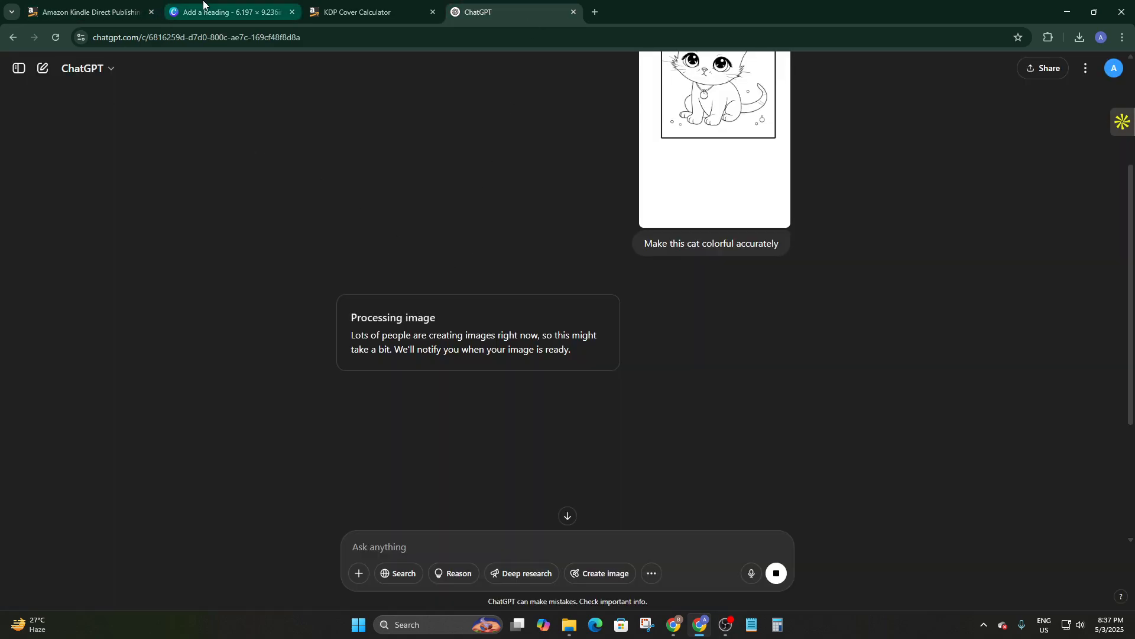
Step: Check the cat image in ChatGPT, then switch to the Canva design and place the colored cat image on the page
scroll(666, 287, "up", 3)
scroll(641, 302, "down", 2)
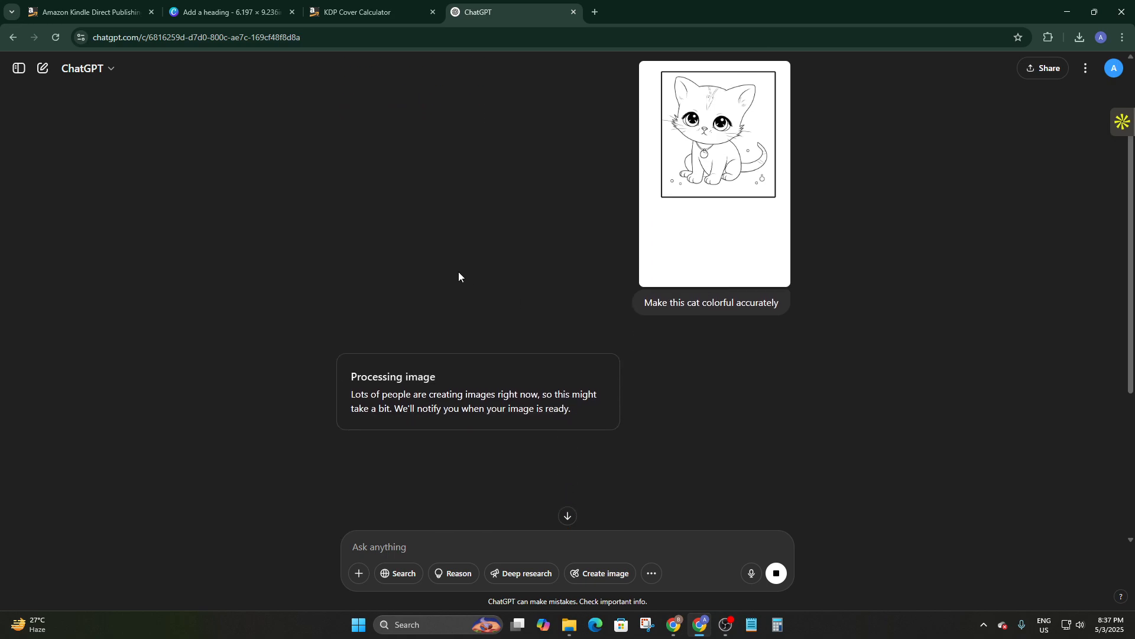
scroll(459, 274, "up", 2)
left_click(234, 13)
left_click_drag(234, 13, 615, 414)
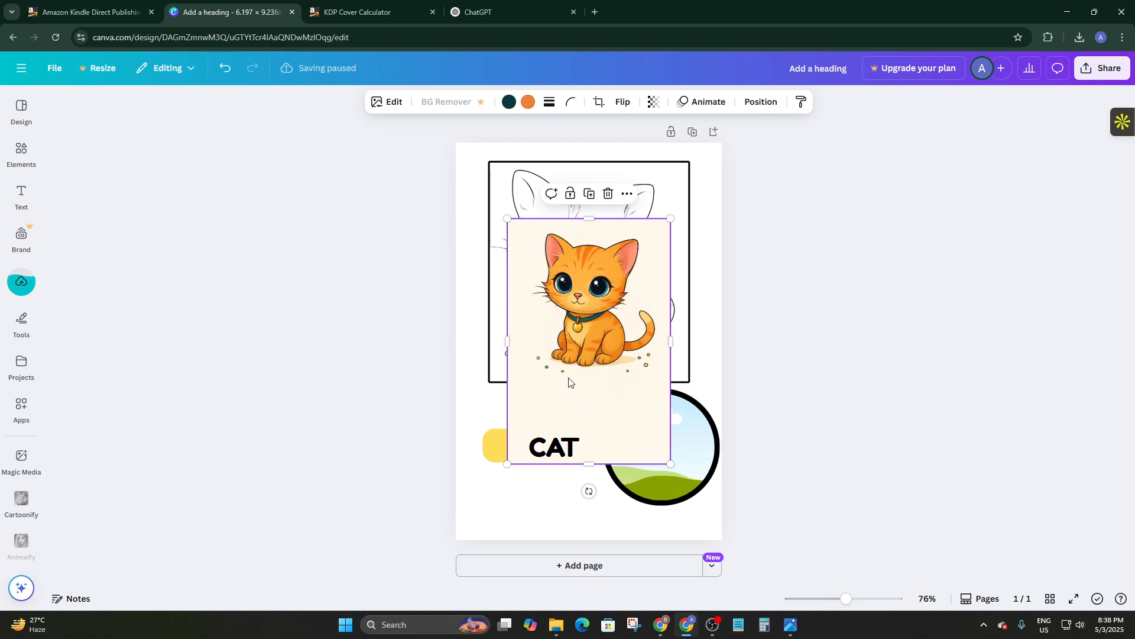
Step: Crop the colored cat image closely around the cat and drop it into the black-bordered round frame beside CAT
left_click_drag(569, 381, 566, 456)
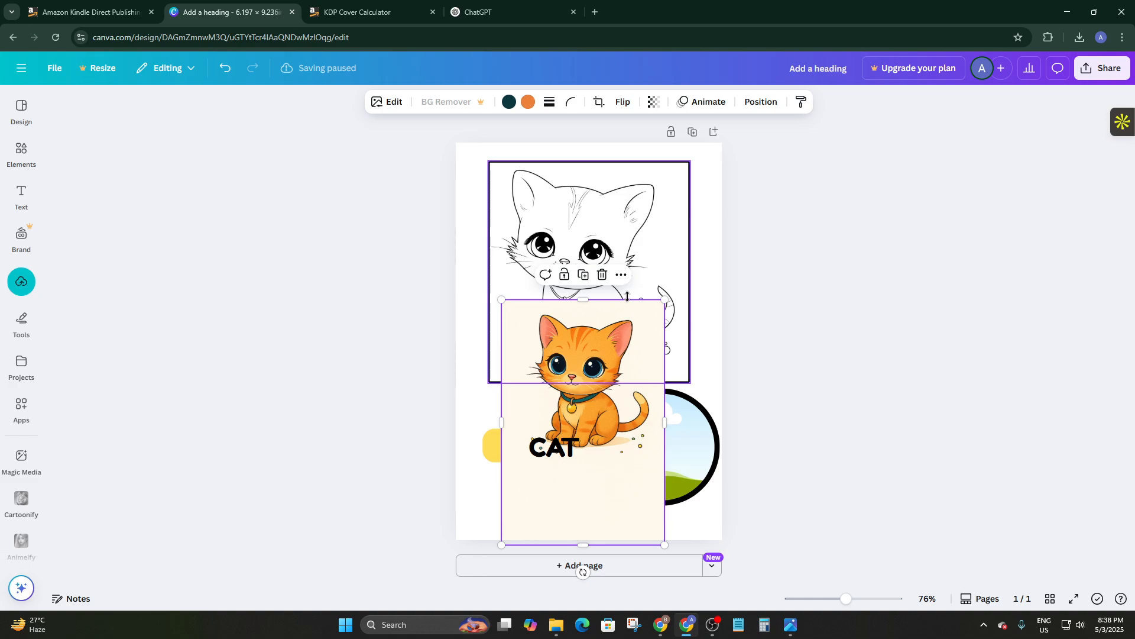
left_click_drag(602, 389, 630, 310)
left_click_drag(607, 470, 609, 392)
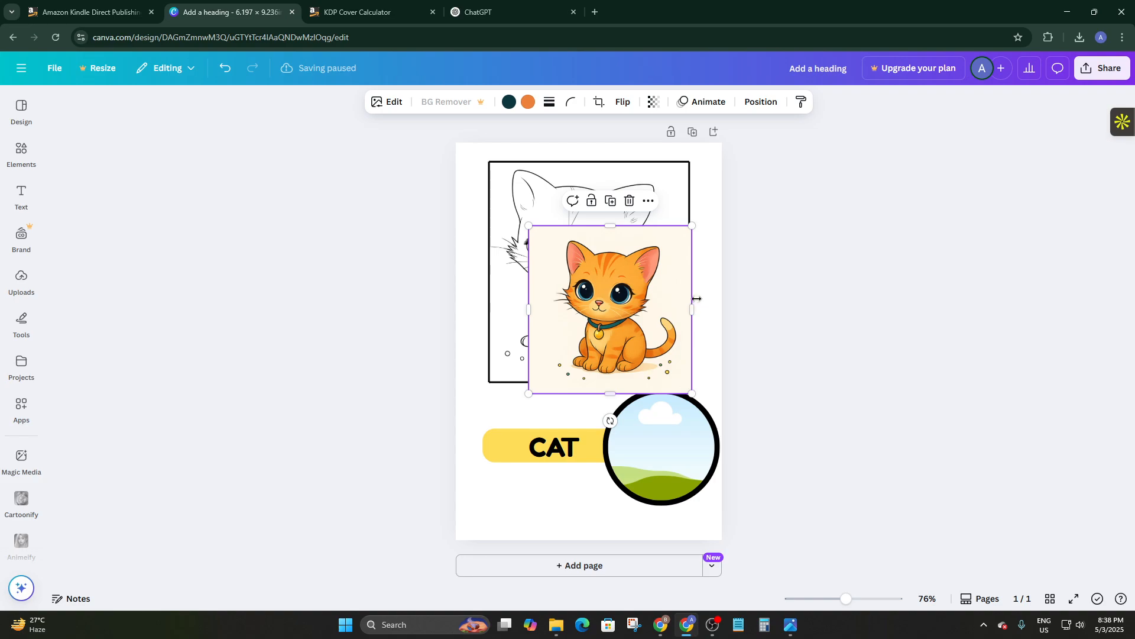
left_click_drag(687, 307, 686, 307)
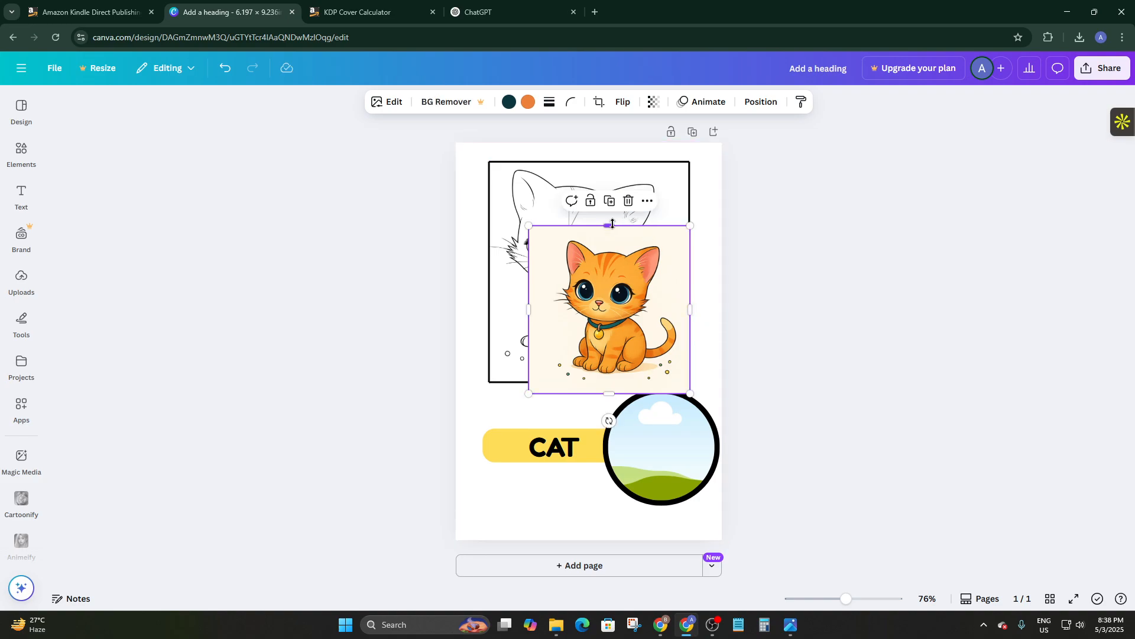
left_click_drag(613, 224, 612, 231)
left_click_drag(531, 296, 653, 426)
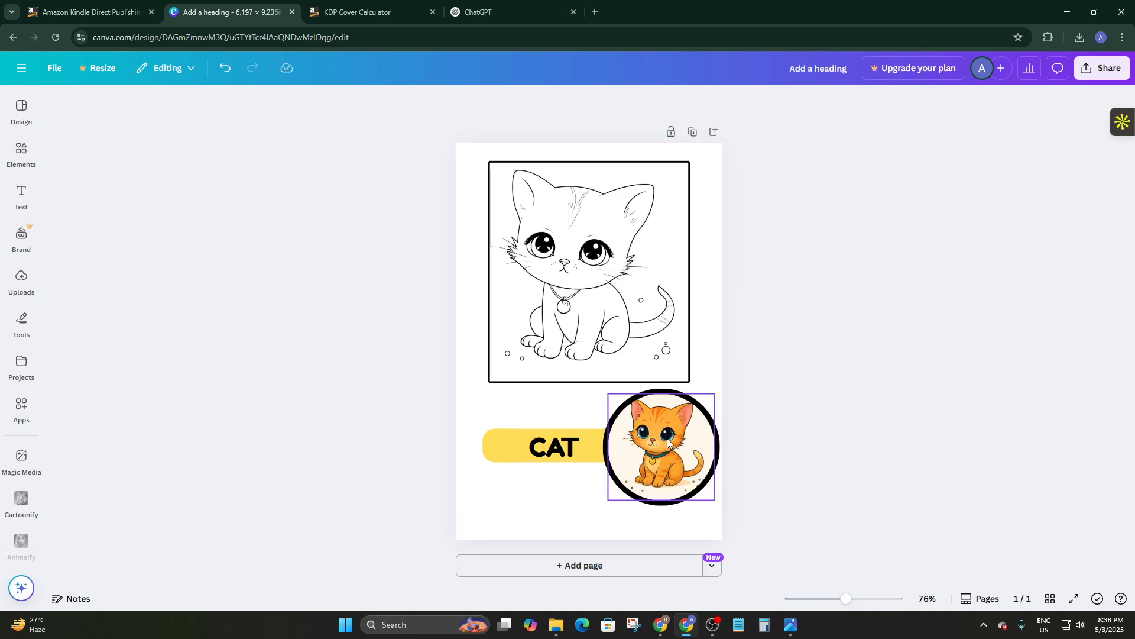
Step: Add a blank second page and show all graphics for the recent element search "color book"
left_click(553, 569)
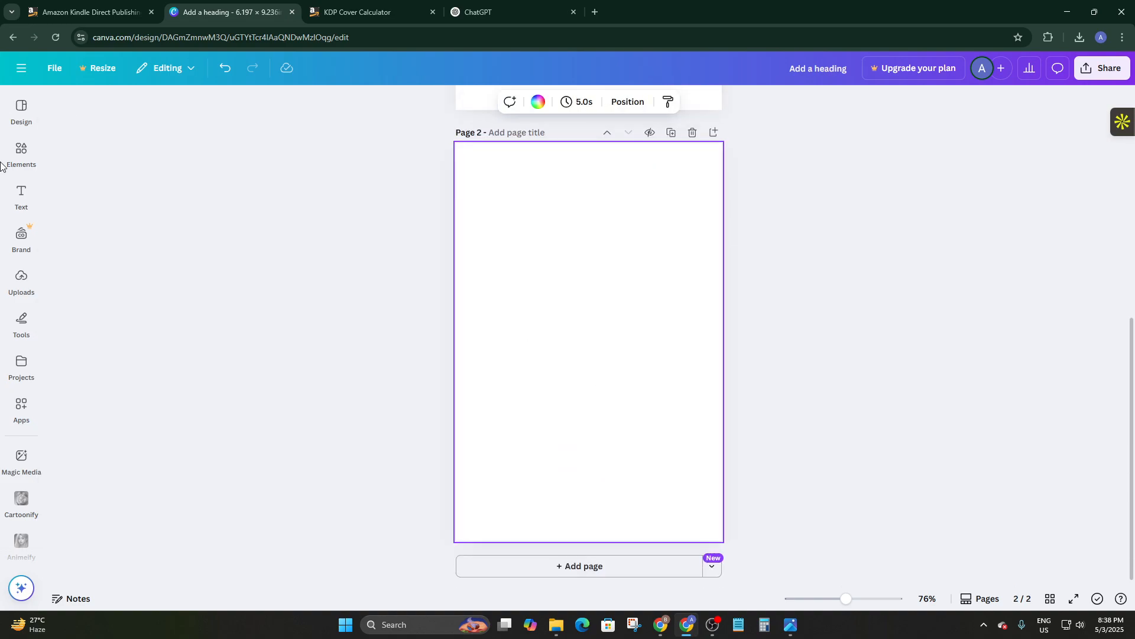
left_click(21, 153)
left_click(93, 104)
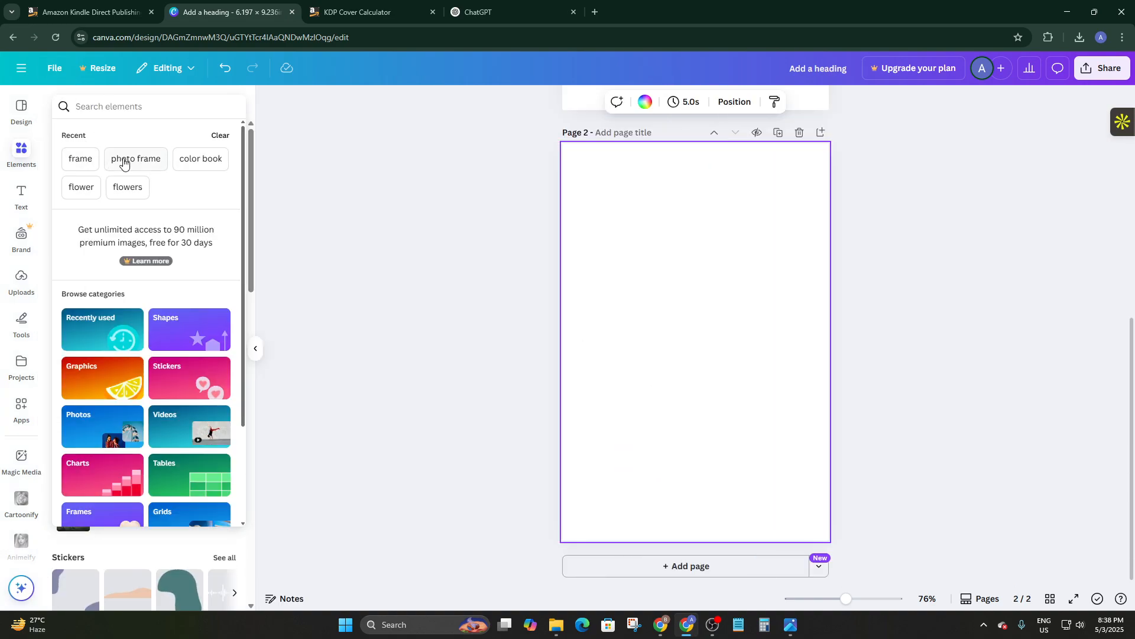
left_click(204, 158)
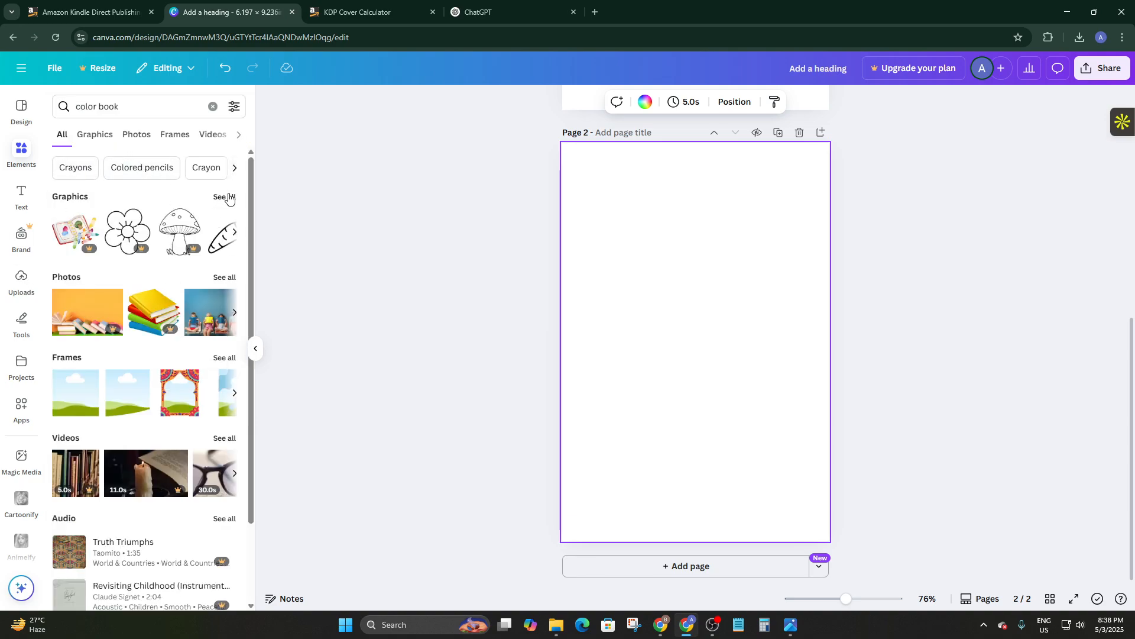
left_click(225, 197)
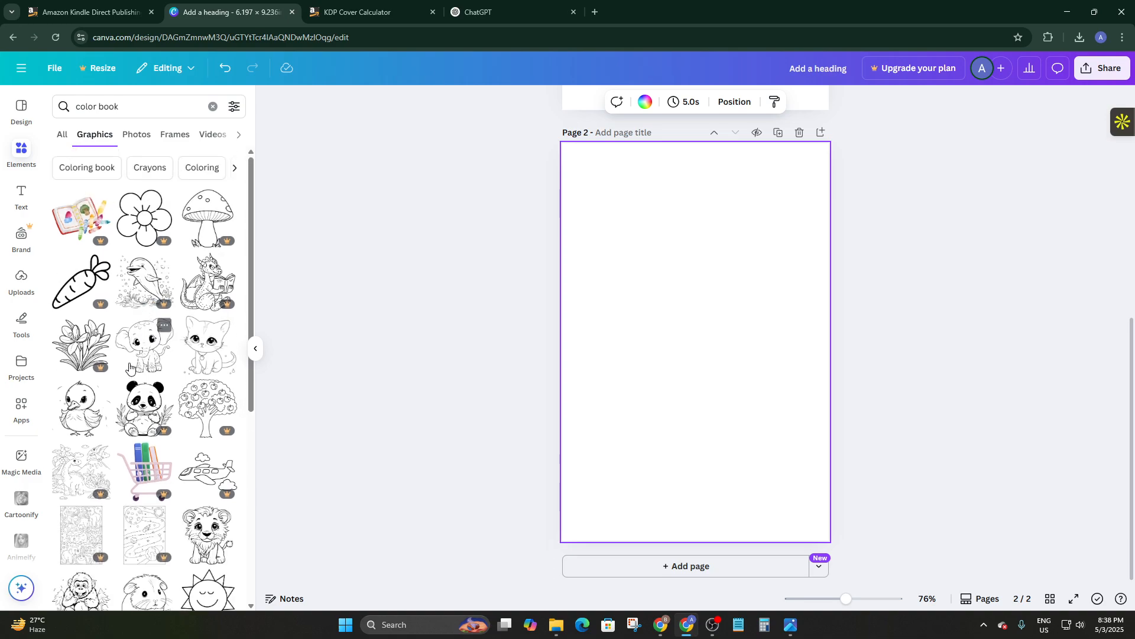
left_click(130, 367)
left_click_drag(684, 349, 674, 249)
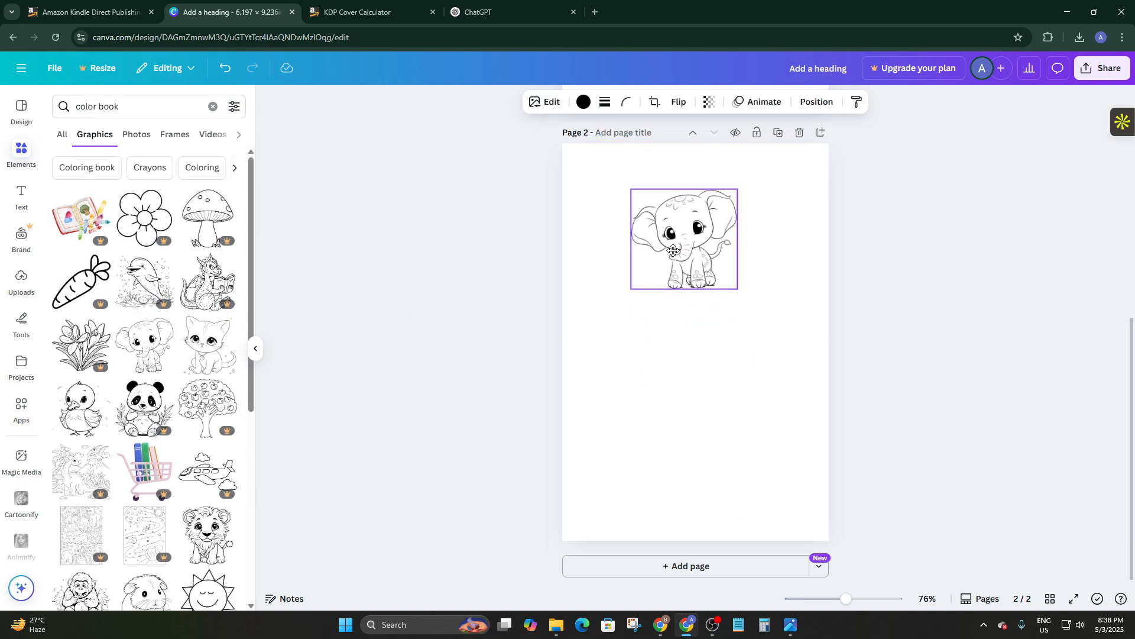
left_click_drag(738, 189, 771, 174)
left_click_drag(719, 217, 725, 248)
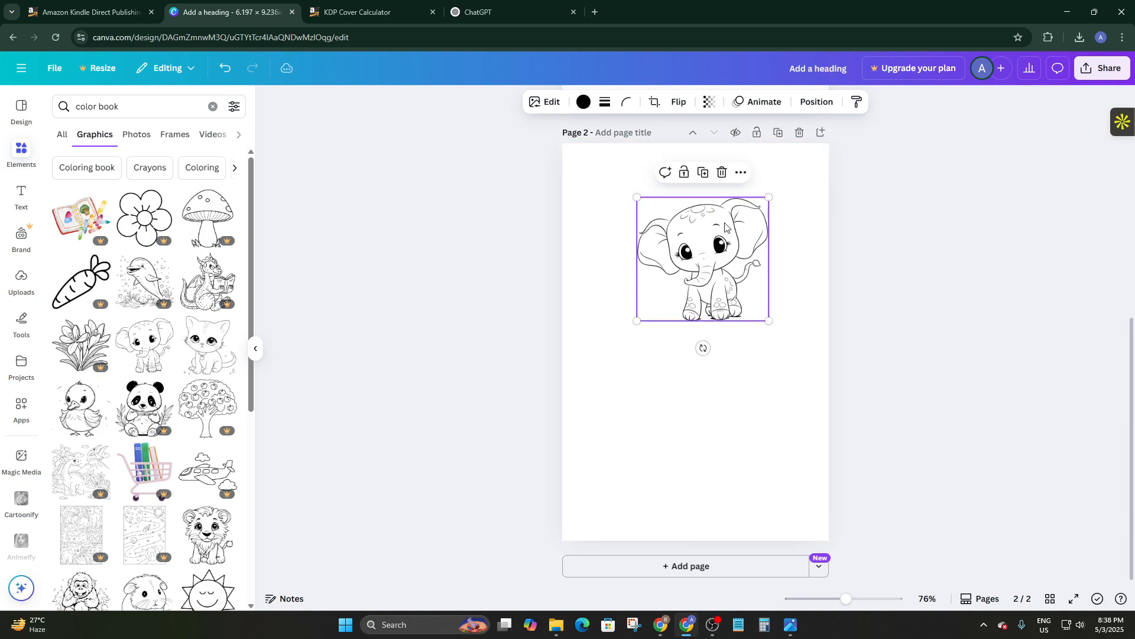
key("Delete")
Step: Duplicate the finished CAT page and ungroup the framed cat line art on the copy
scroll(682, 273, "up", 6)
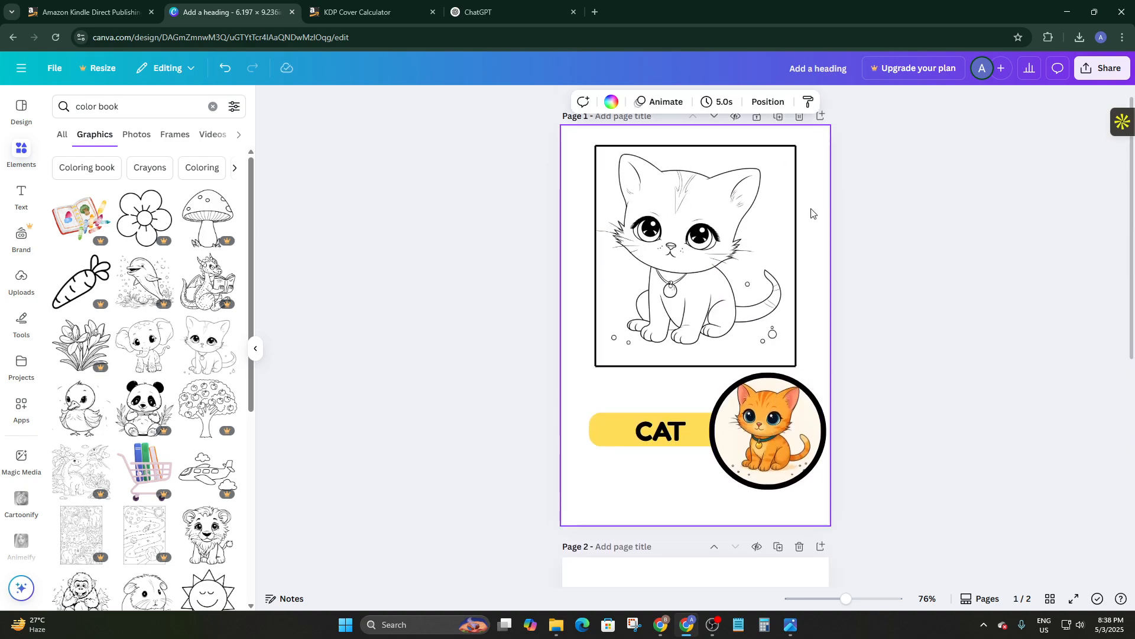
left_click(778, 131)
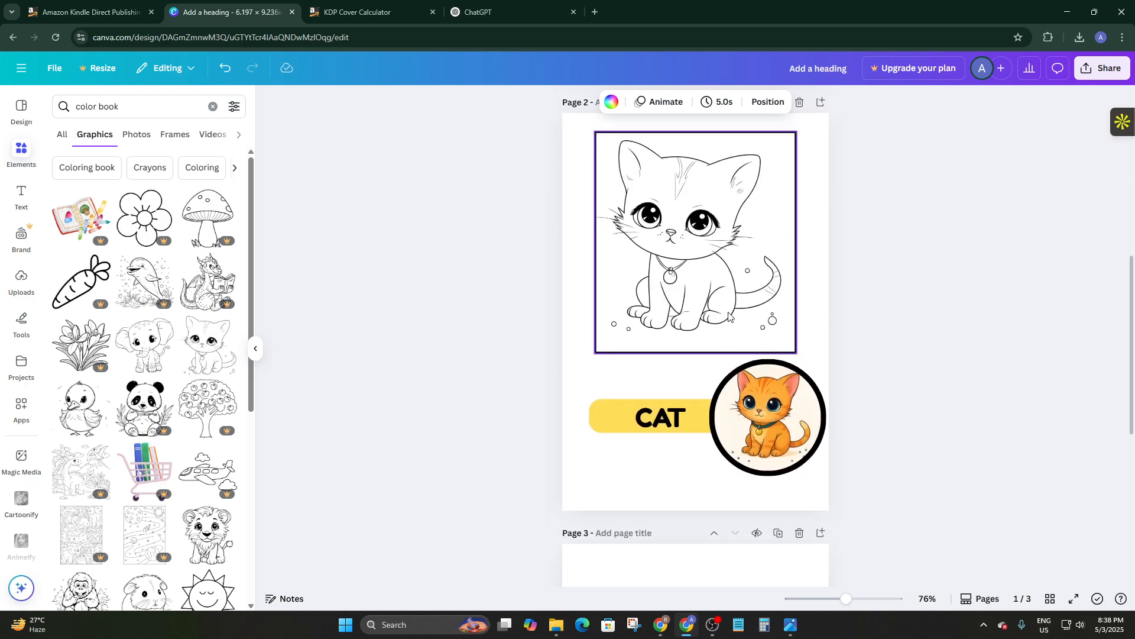
scroll(729, 316, "down", 1)
left_click(700, 243)
scroll(704, 248, "up", 1)
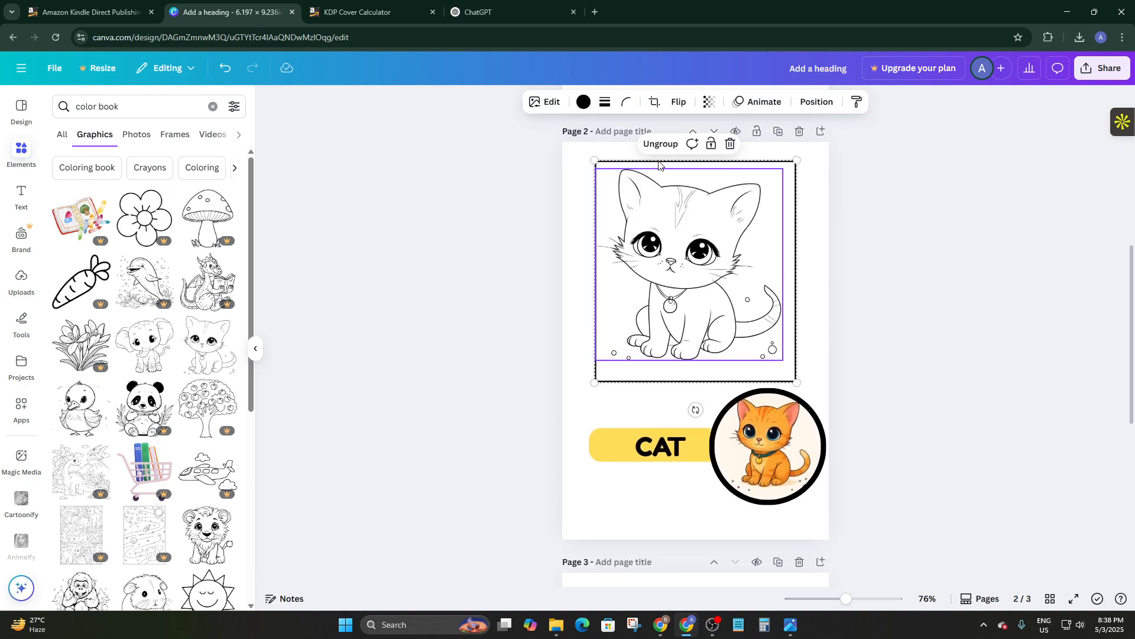
left_click(661, 144)
left_click(838, 275)
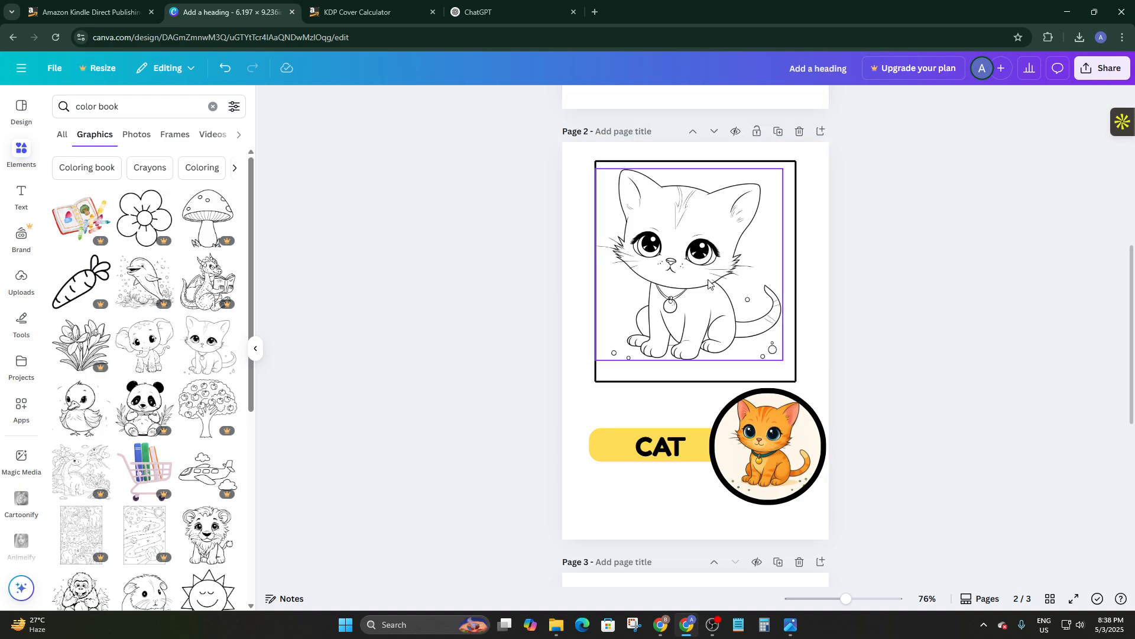
Step: Replace the cat line art on page 2 with the baby elephant line art, enlarged and centred inside the black rectangular frame
left_click(681, 264)
left_click_drag(155, 334, 183, 251)
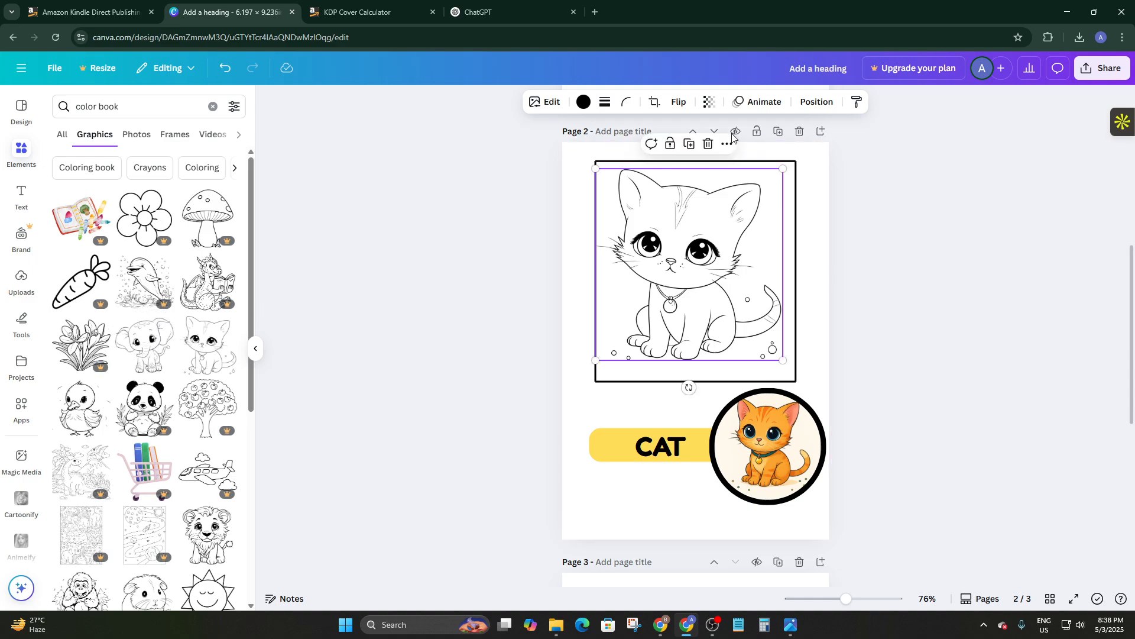
left_click(709, 144)
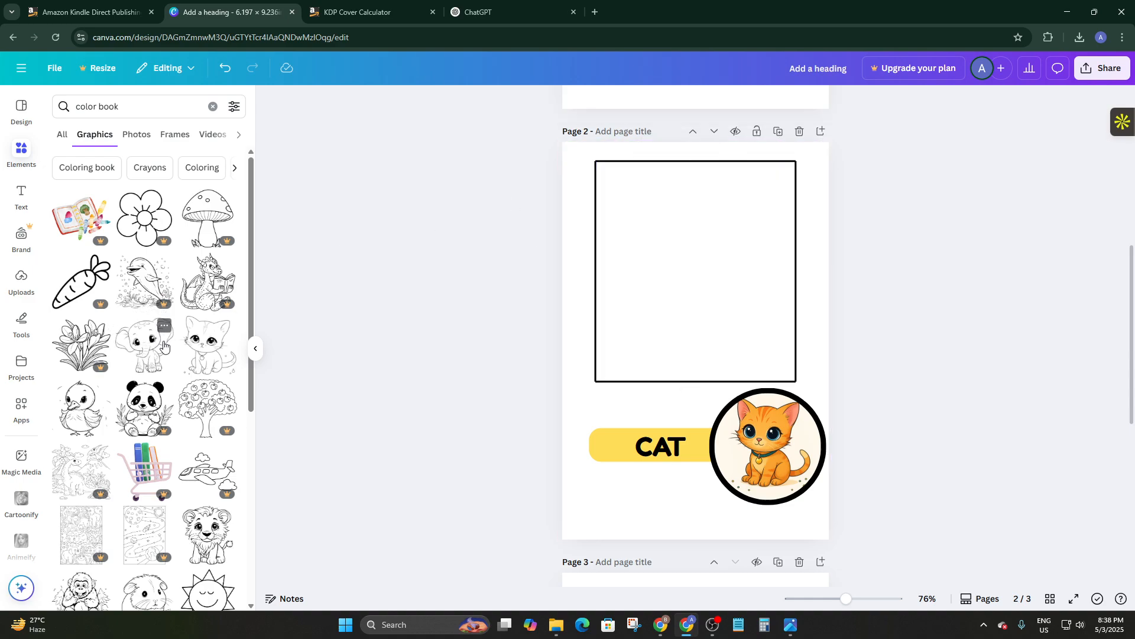
left_click_drag(155, 346, 667, 251)
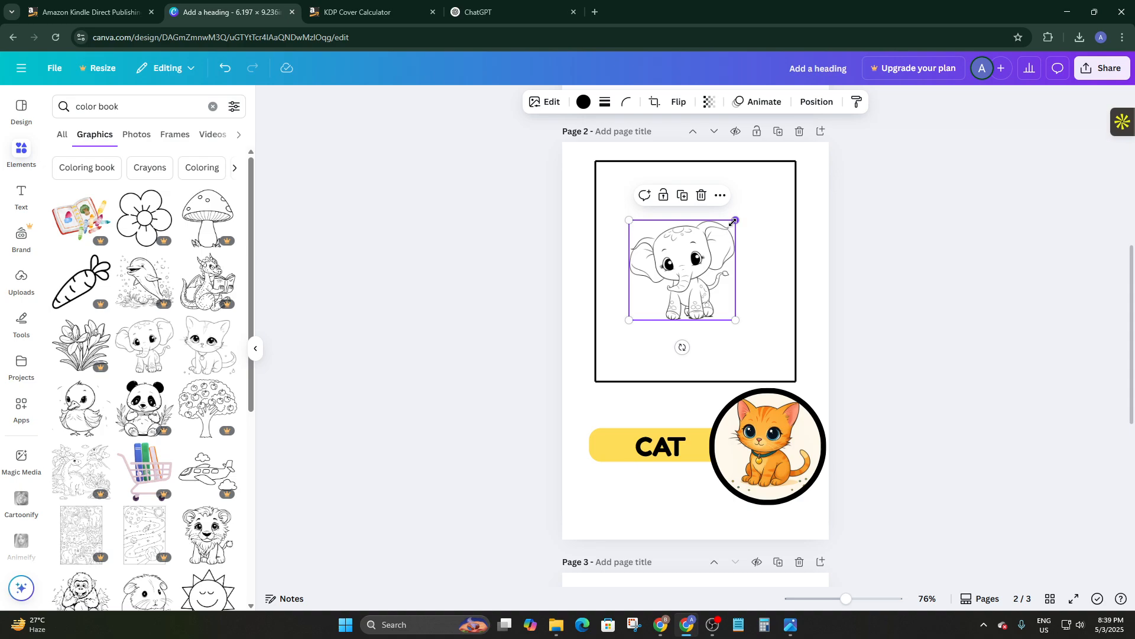
left_click_drag(734, 220, 796, 164)
left_click_drag(737, 225, 720, 244)
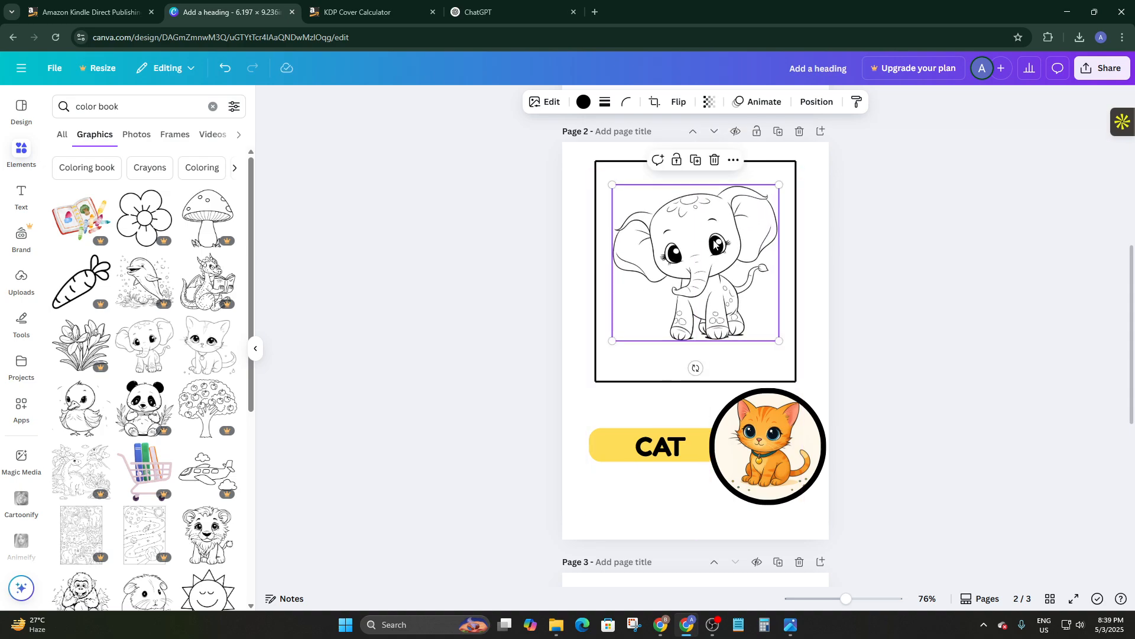
left_click(480, 12)
left_click(195, 2)
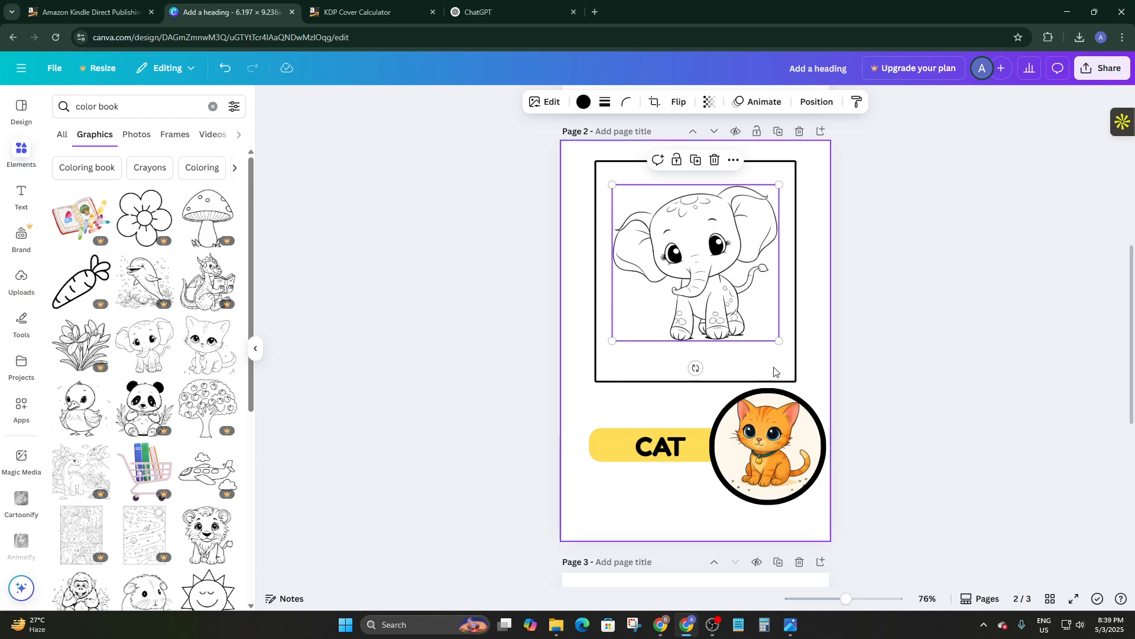
left_click(775, 442)
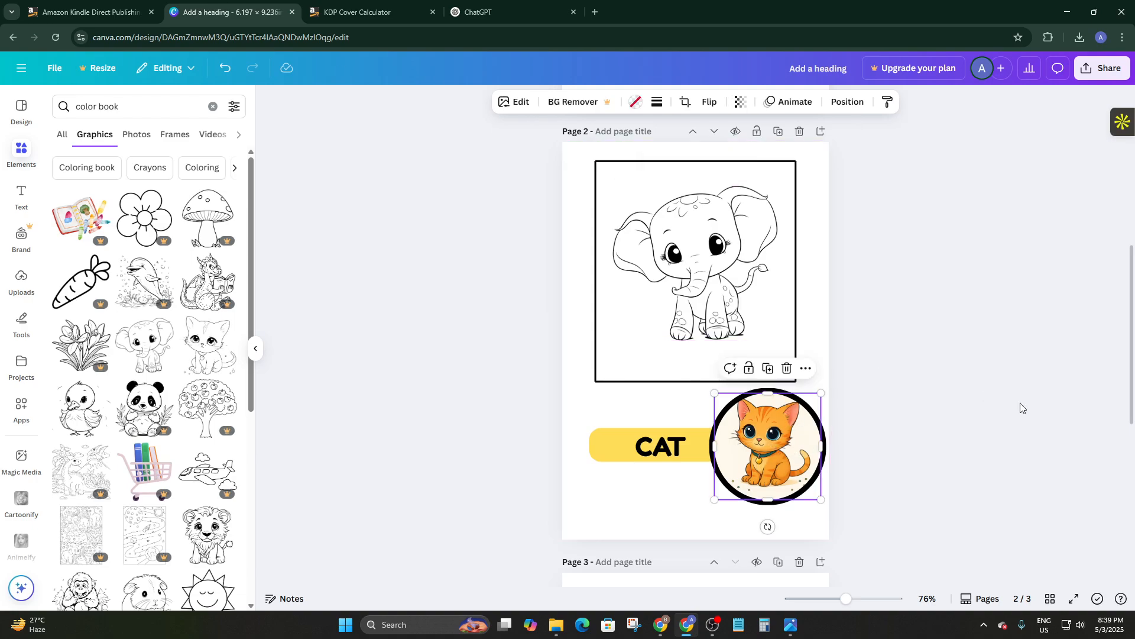
left_click(948, 366)
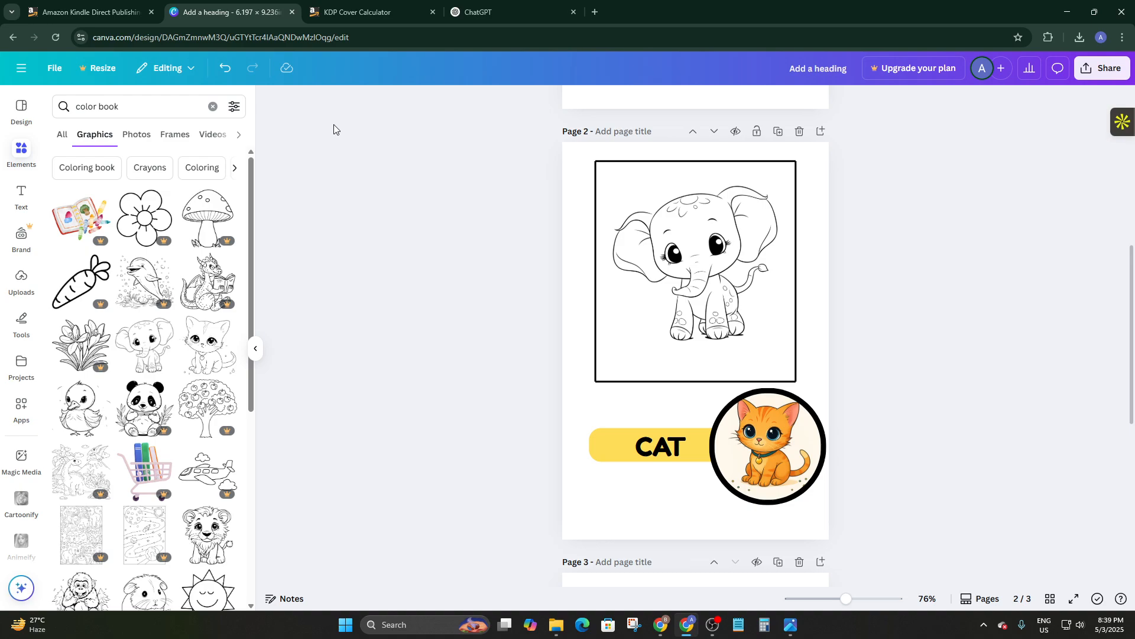
Step: Switch to the Kindle Direct Publishing bookshelf page and look over its options for creating a title
left_click(92, 12)
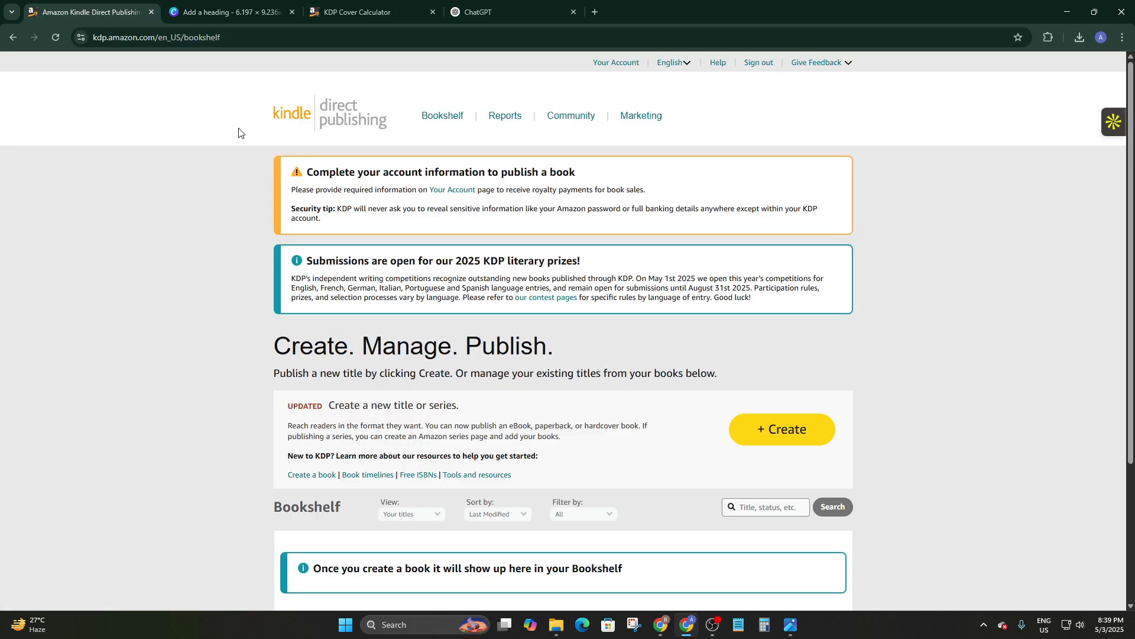
scroll(565, 369, "down", 2)
scroll(488, 294, "up", 2)
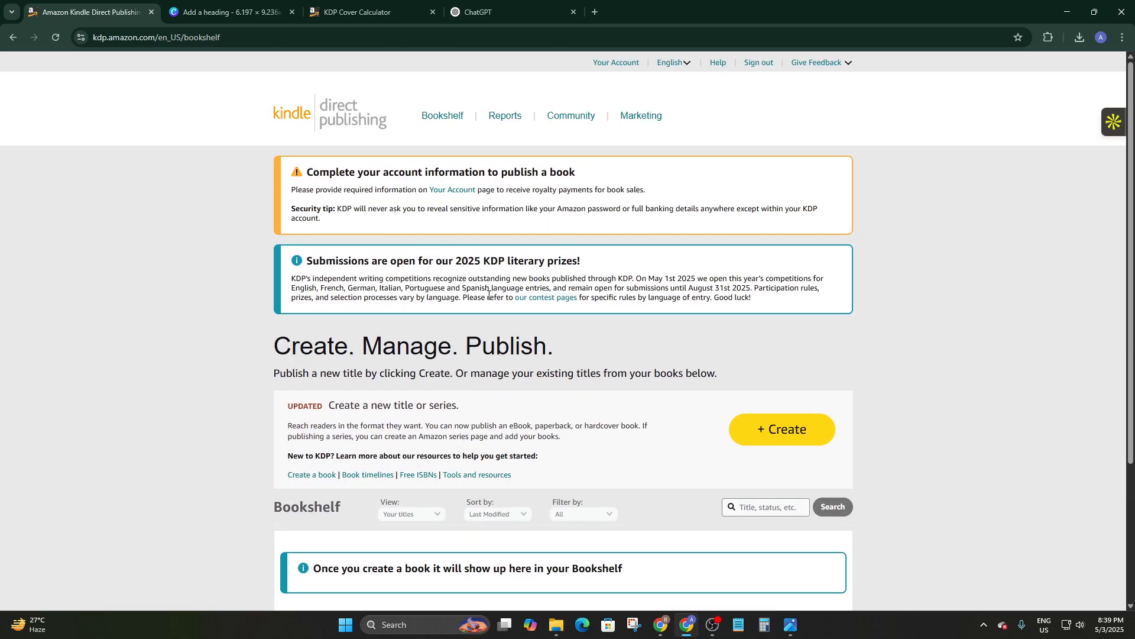